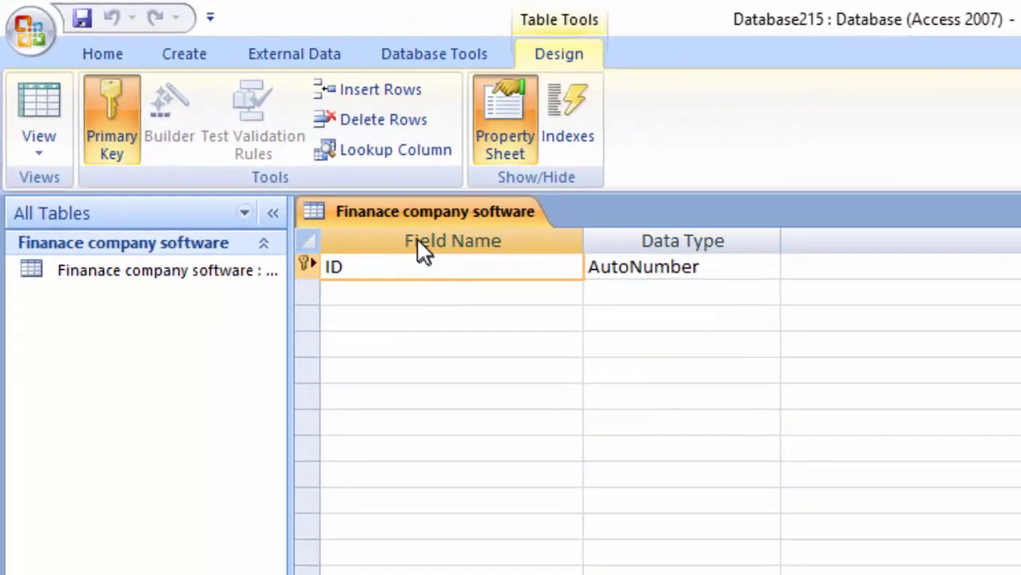
Step: Rename the primary key field ID to 'Accont id' and set its data type to Number
click(393, 267)
key(BackSpace)
key(BackSpace)
text(Acc)
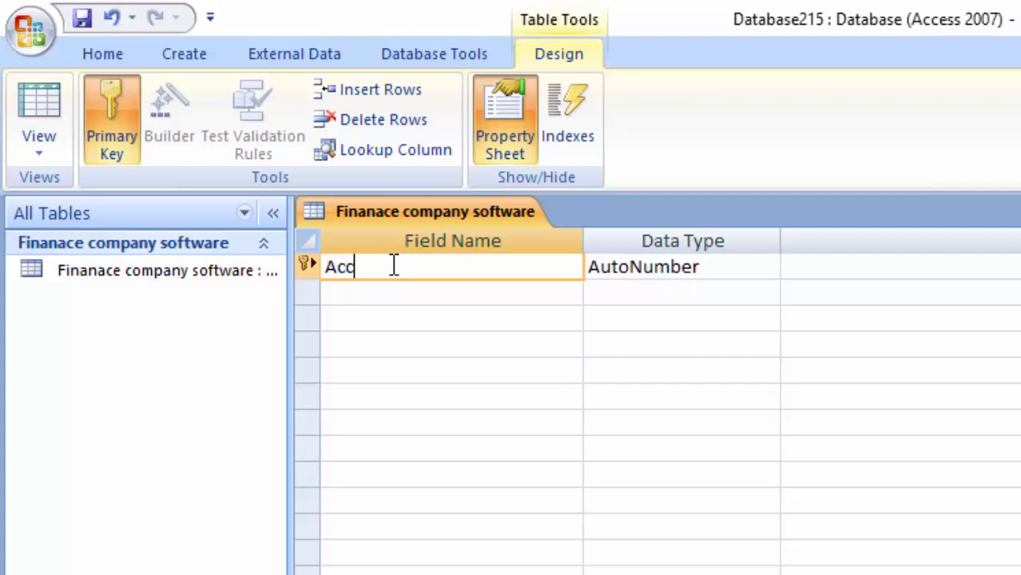
text(ont )
text(id)
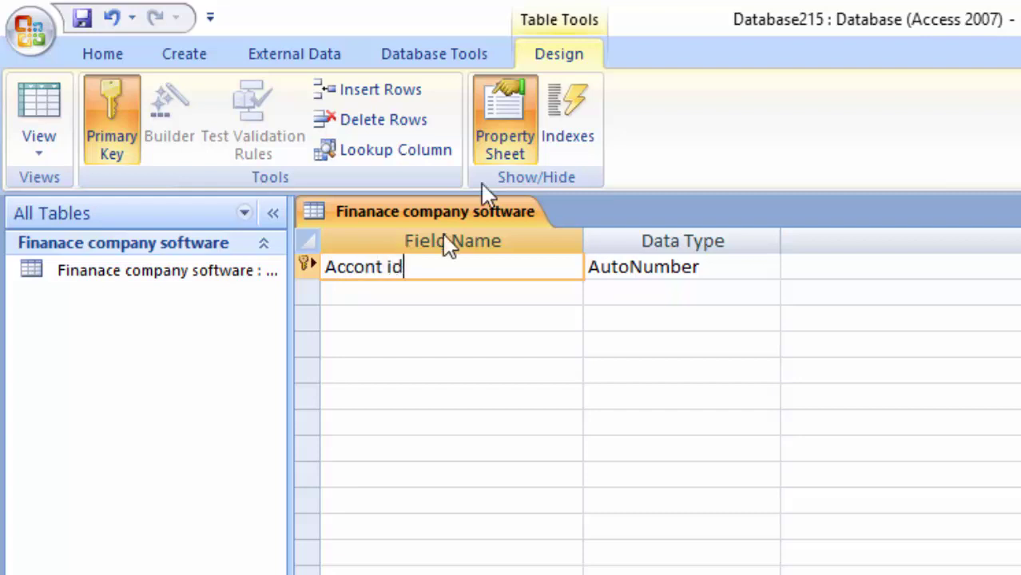
click(744, 270)
click(767, 270)
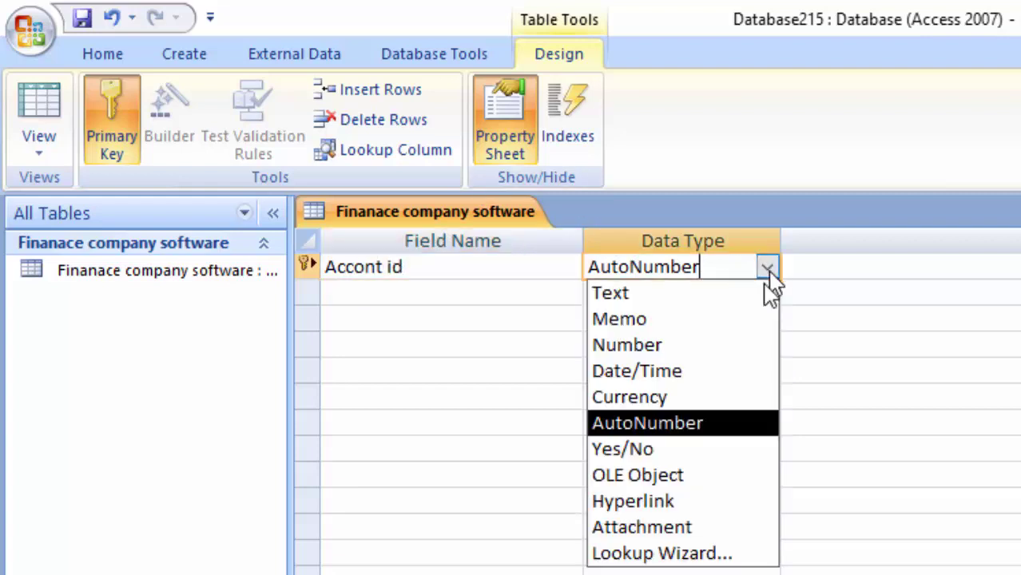
click(720, 349)
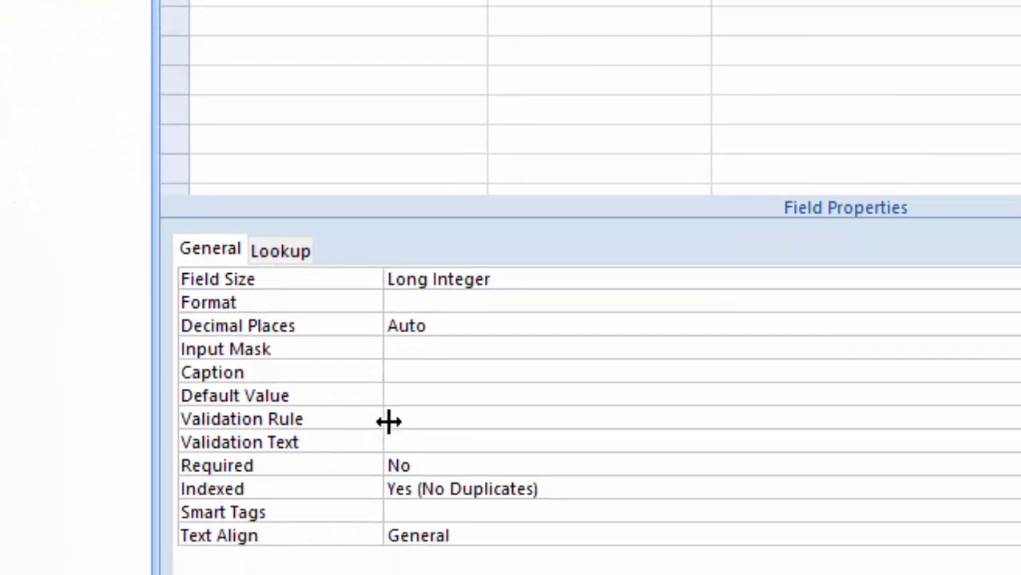
Step: Give Accont id the validation rule >3000 with text 'The value should be start from 3001'
click(401, 420)
text(>)
text(30)
text(00)
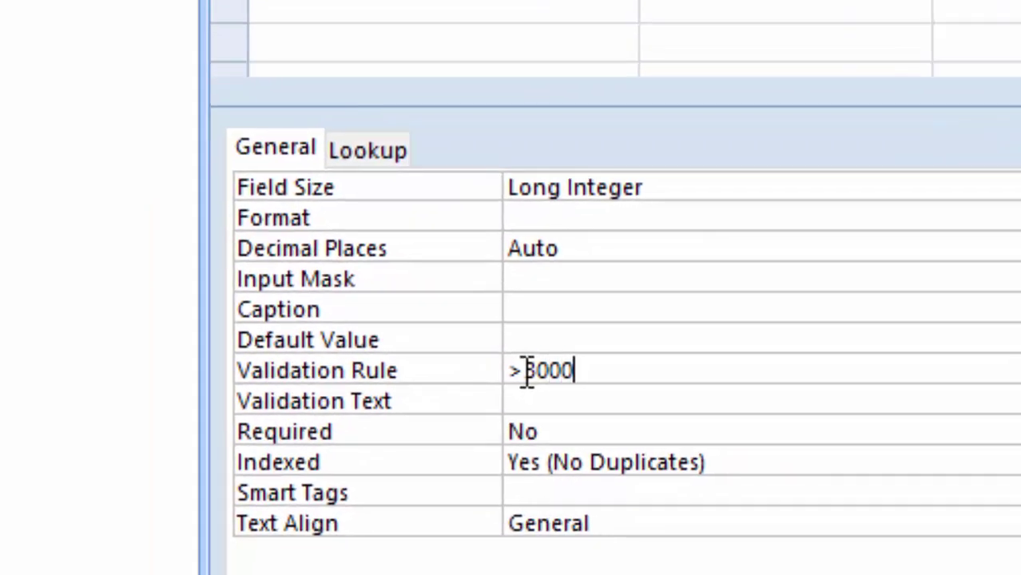
click(616, 340)
text(T)
text(he)
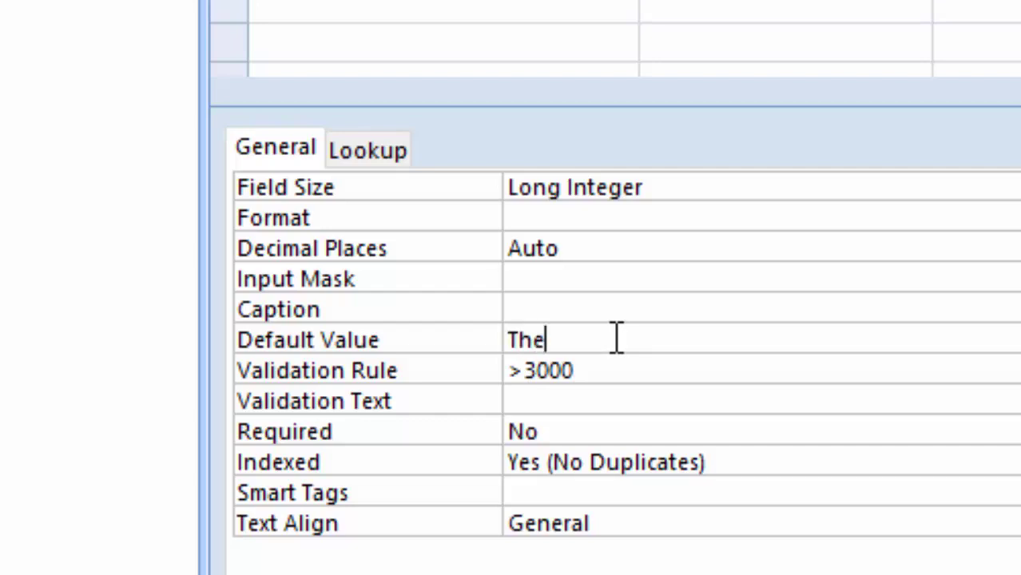
key(BackSpace)
key(BackSpace)
key(BackSpace)
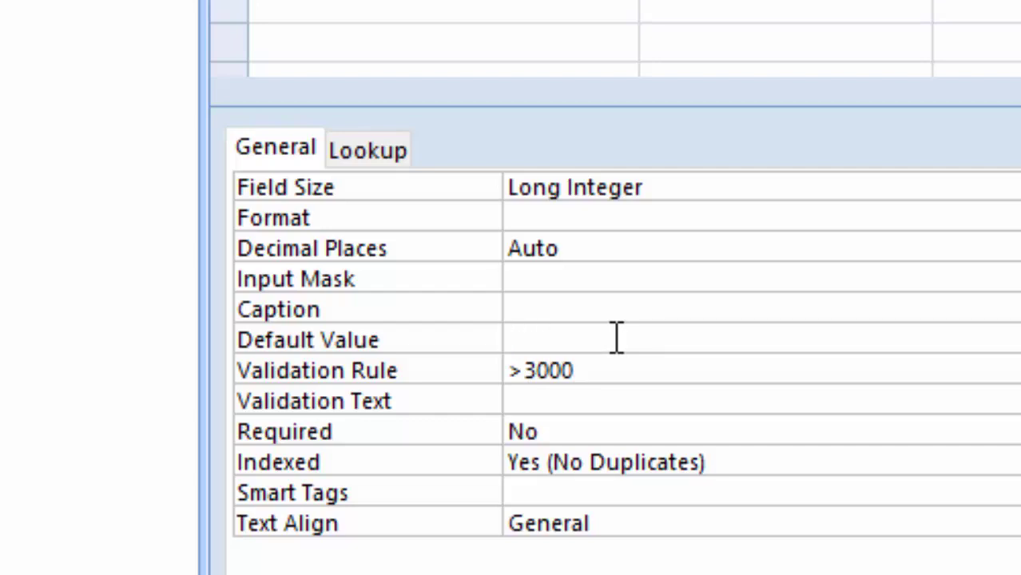
click(605, 381)
click(601, 398)
text(Th)
text(e val)
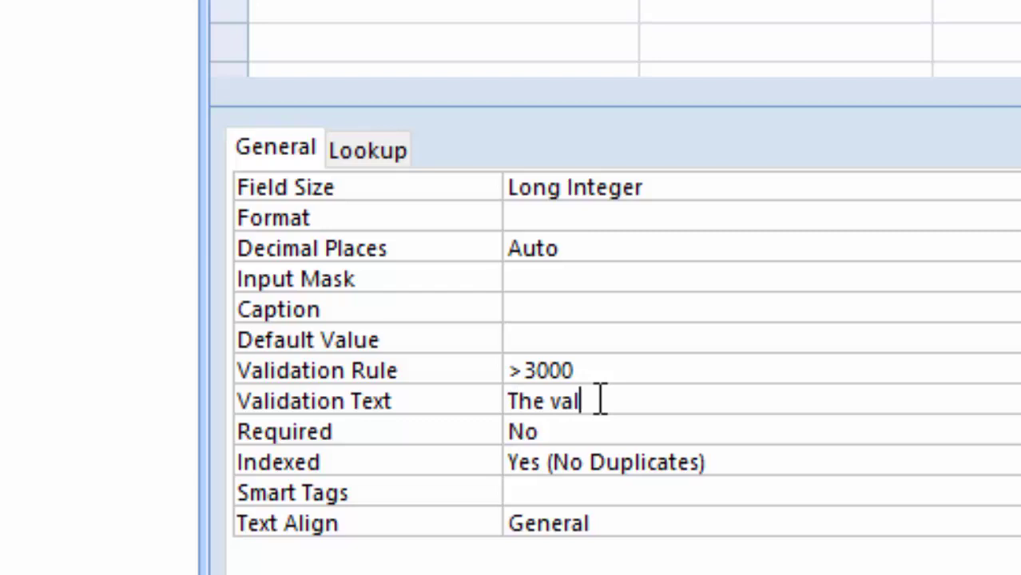
text(ue sh)
text(ould )
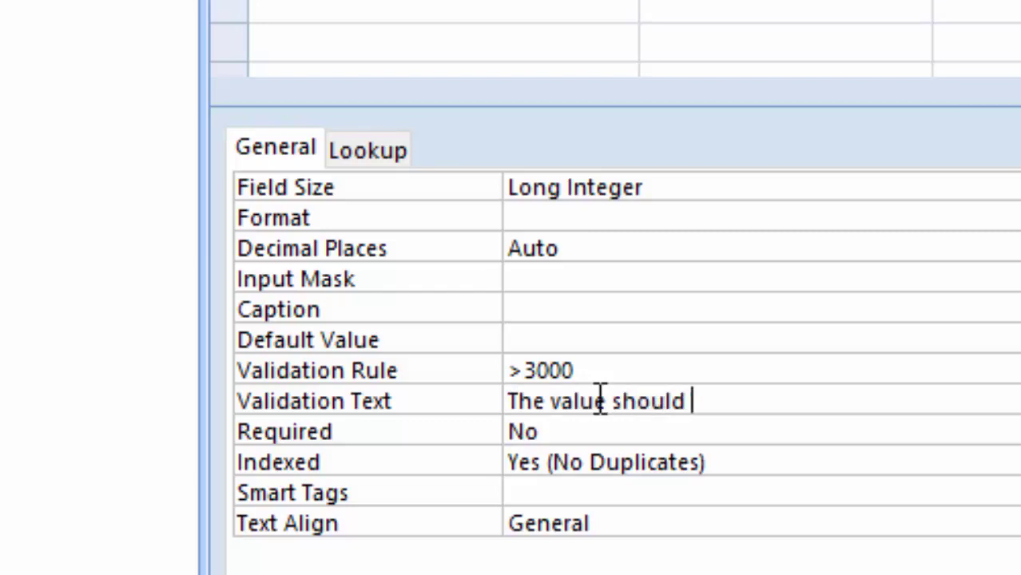
text(be st)
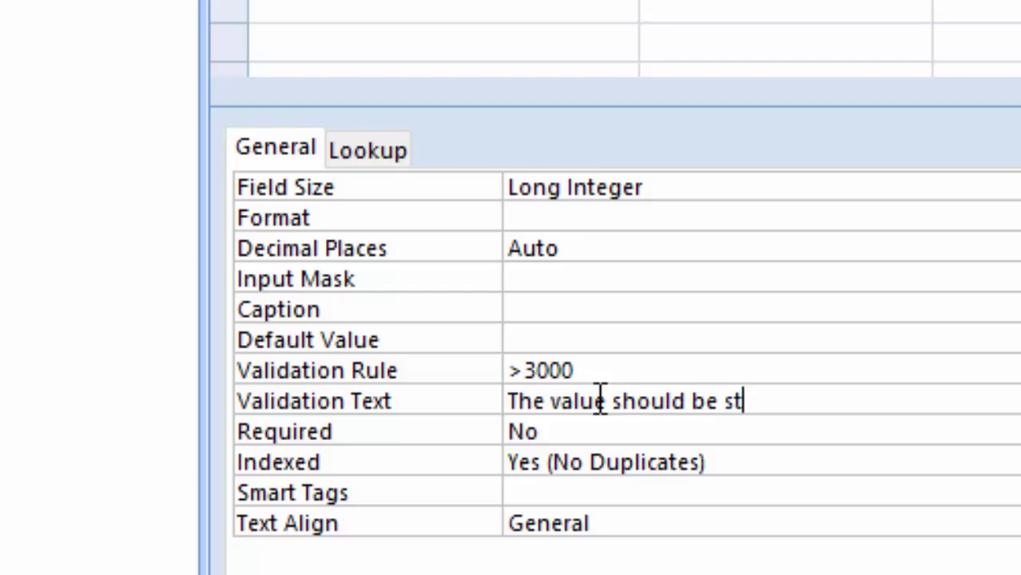
text(art f)
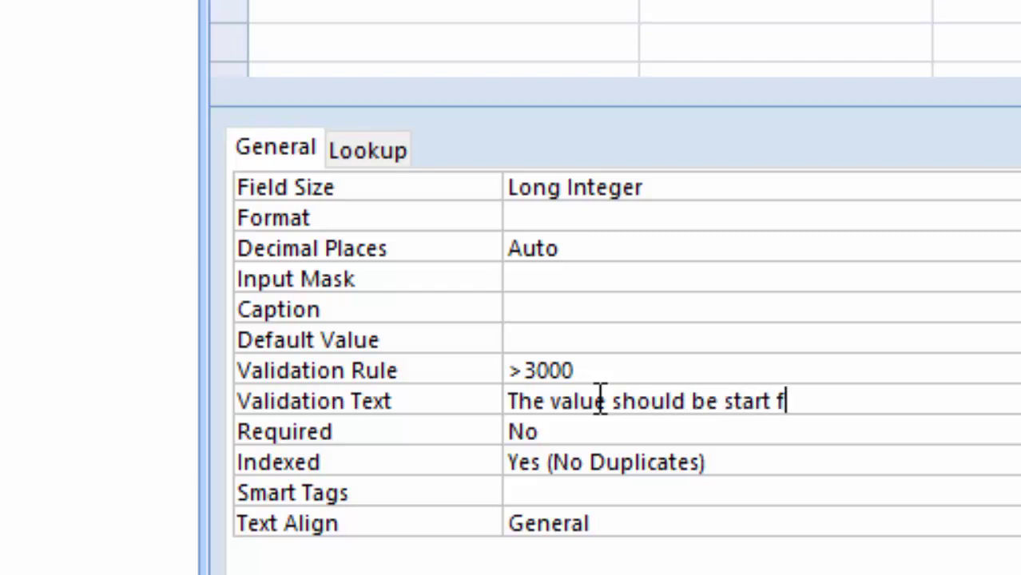
text(rom )
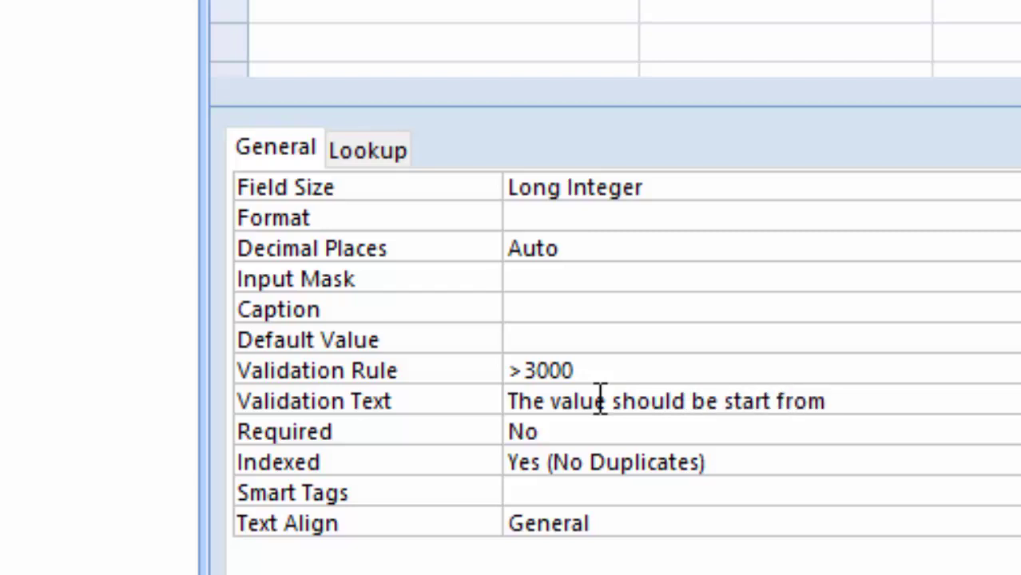
text(300)
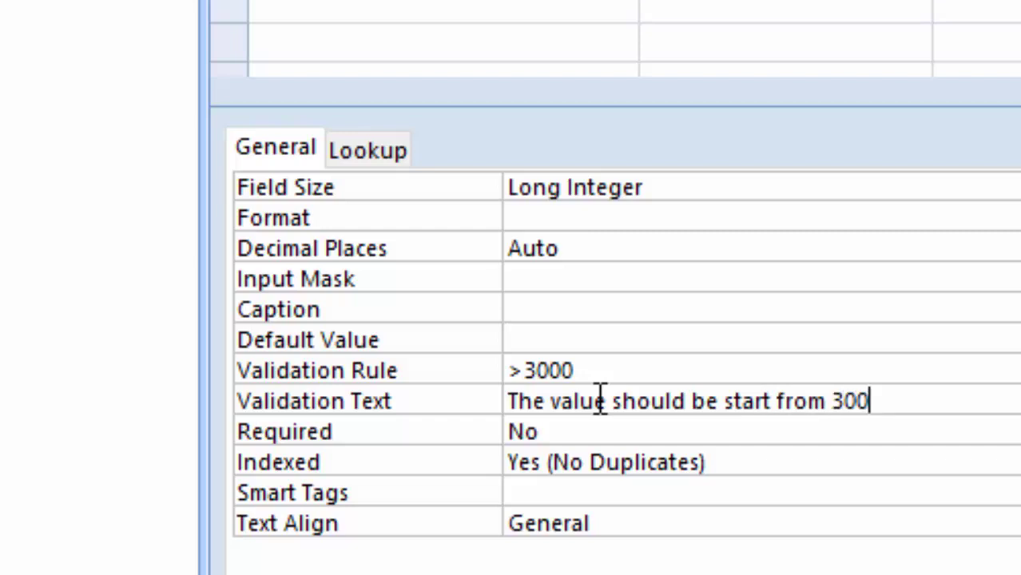
text(1)
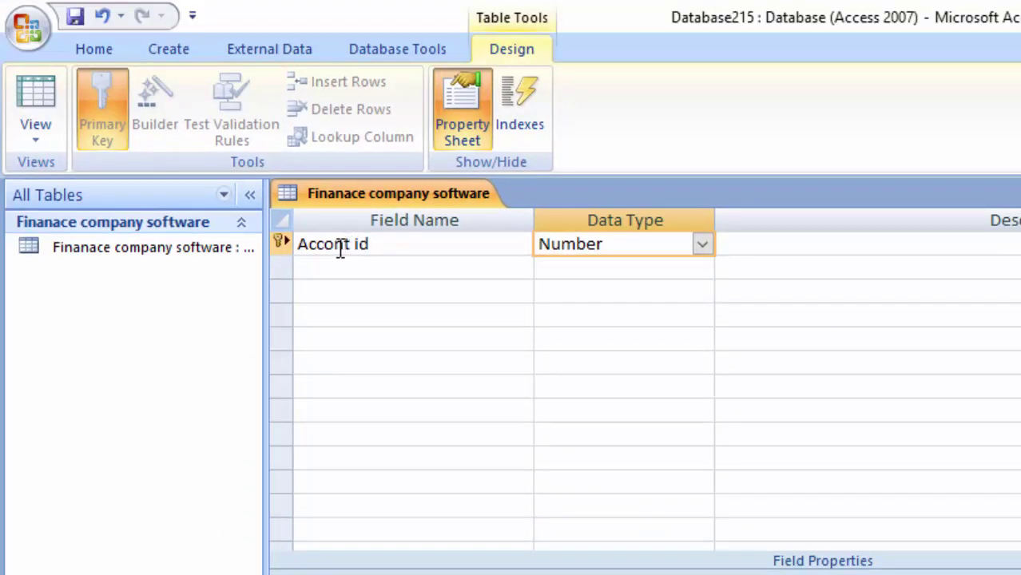
Step: Correct the field name to 'Account id' and add an 'Account holder name' Text field
click(336, 246)
text(u)
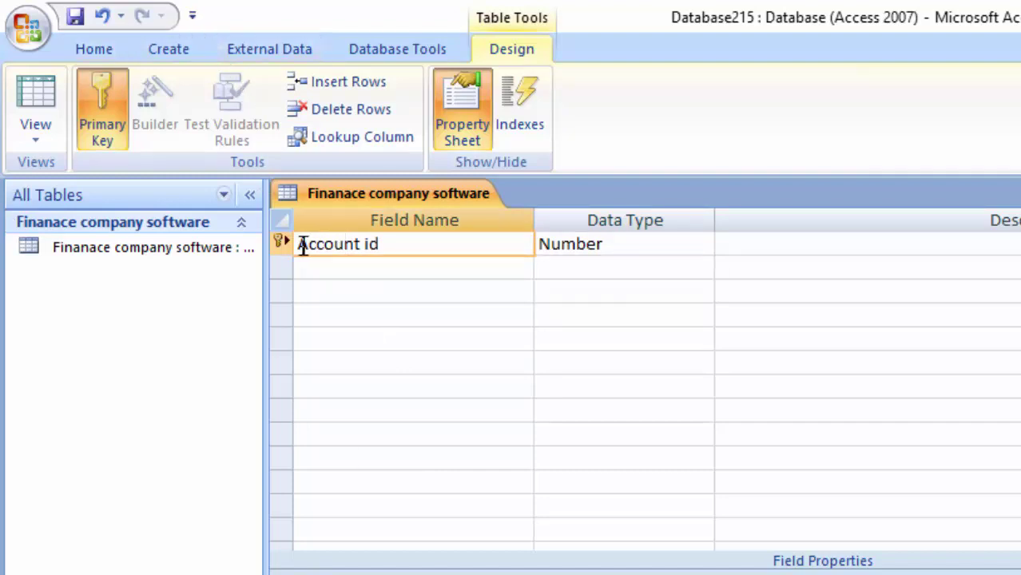
click(372, 271)
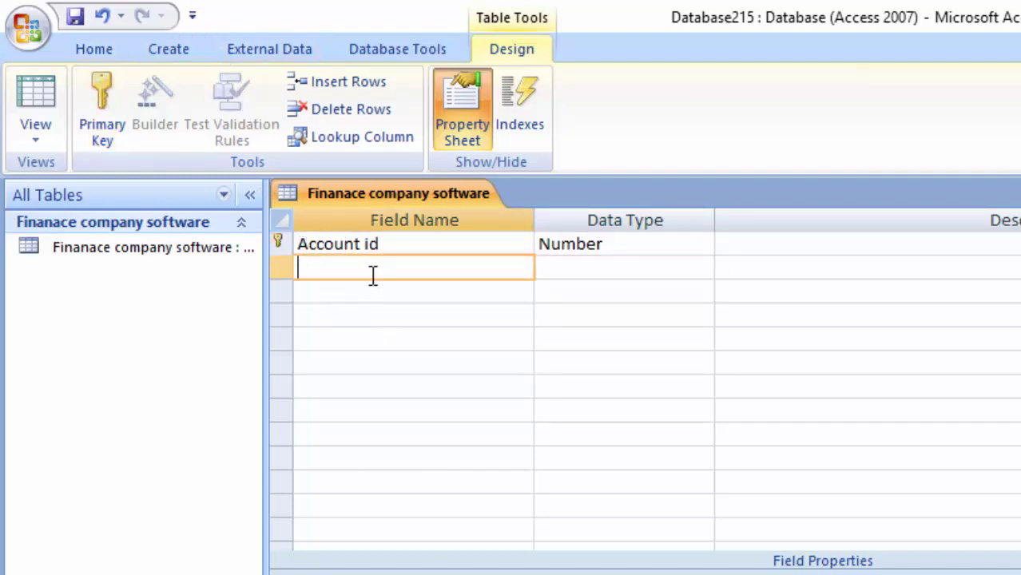
text(Accou)
text(nt hol)
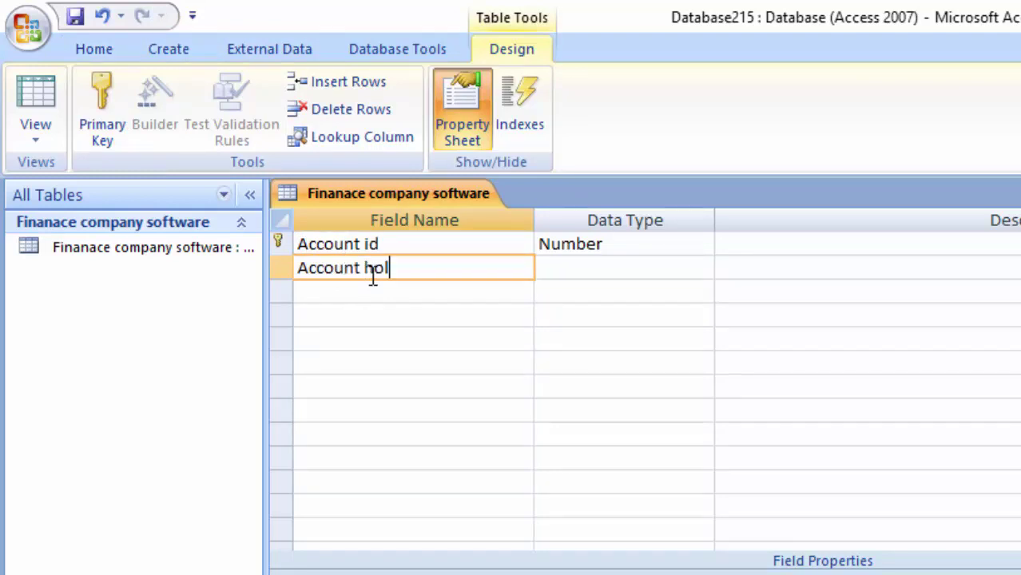
text(der n)
text(ame)
click(559, 268)
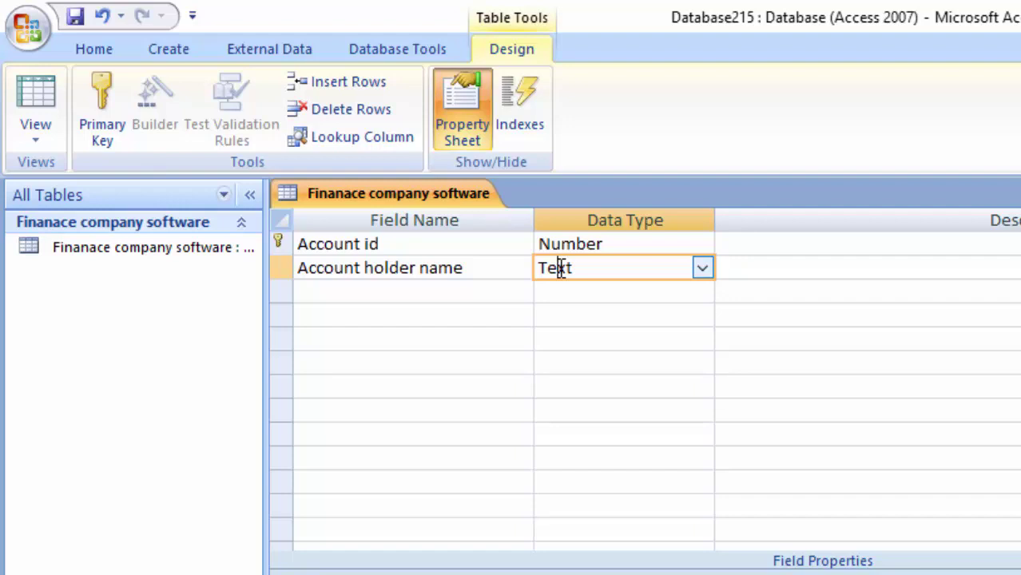
key(Tab)
key(Tab)
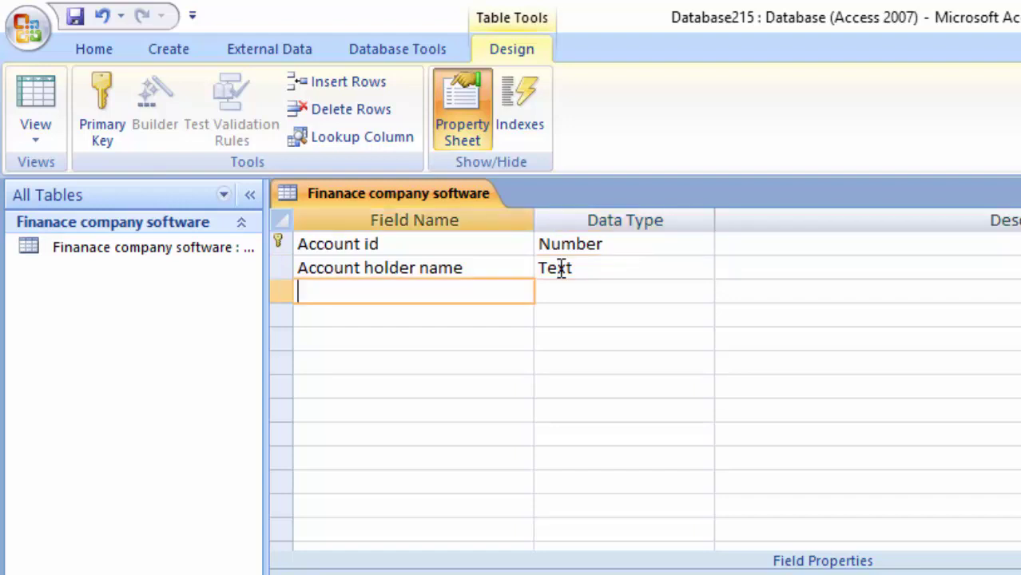
Step: Add an 'Account opening date' Date/Time field and a 'Year' field, dismissing the reserved-word warning
text(Acco)
text(unt op)
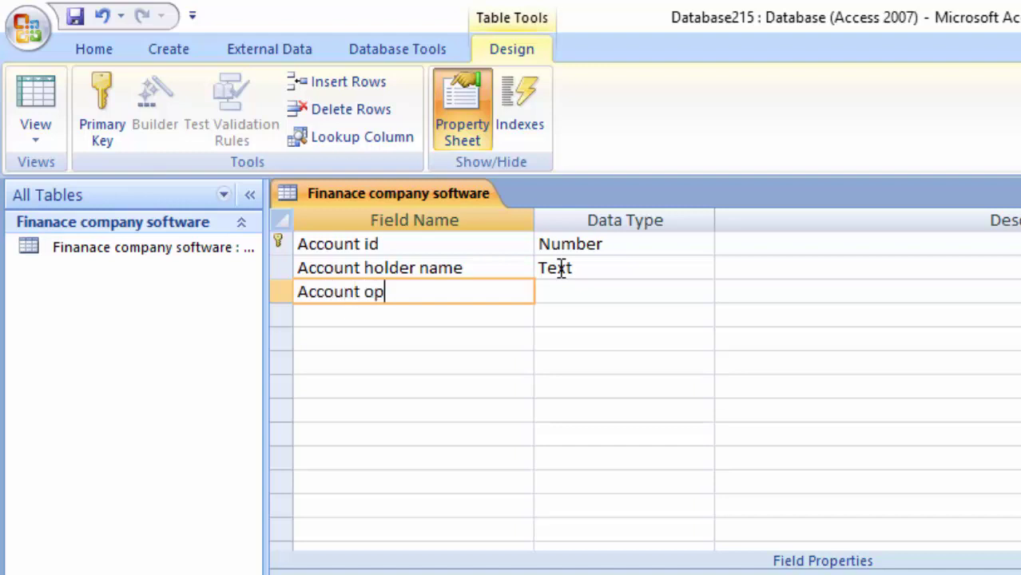
text(ening )
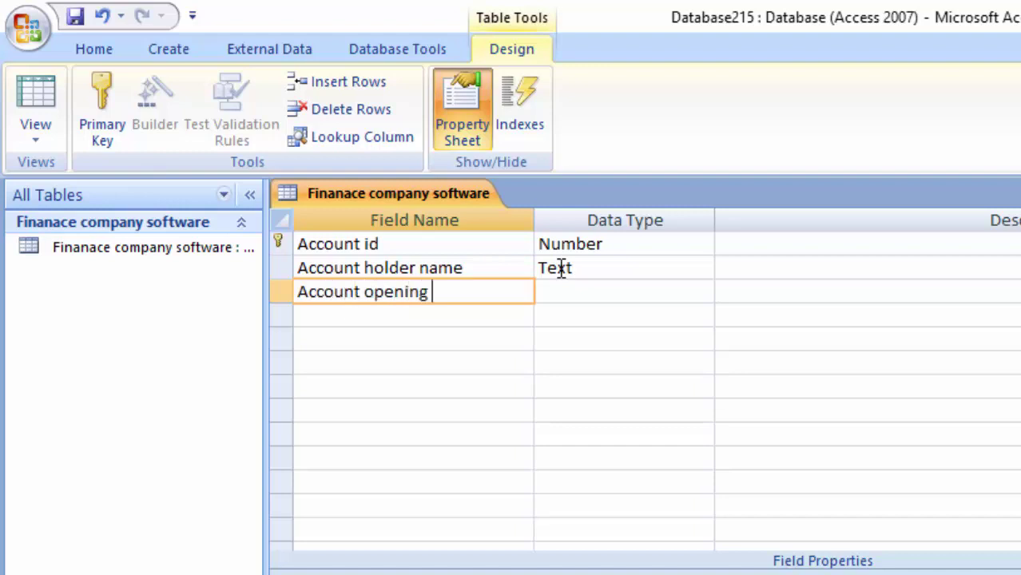
text(date)
key(Tab)
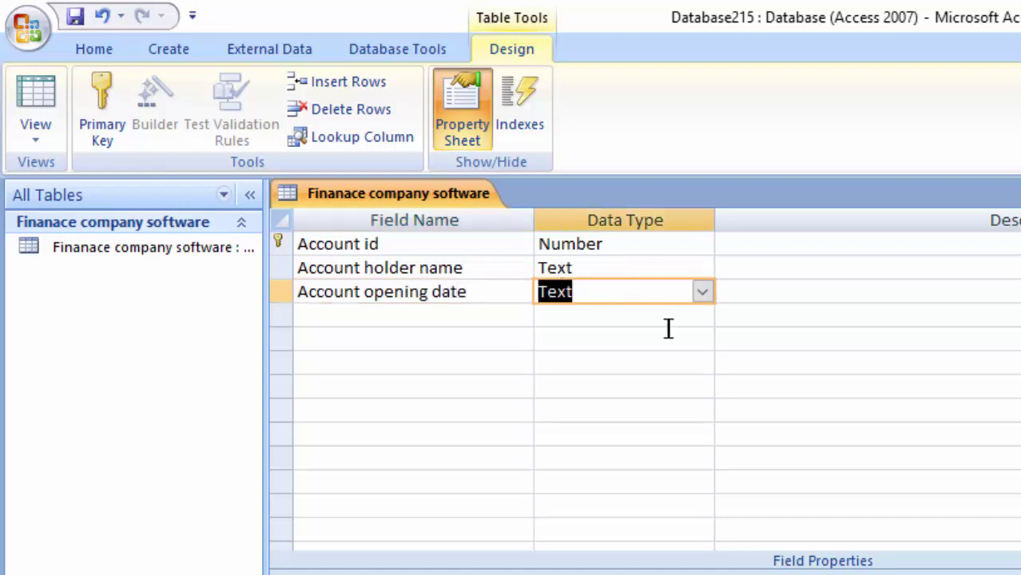
click(702, 293)
click(645, 388)
click(349, 314)
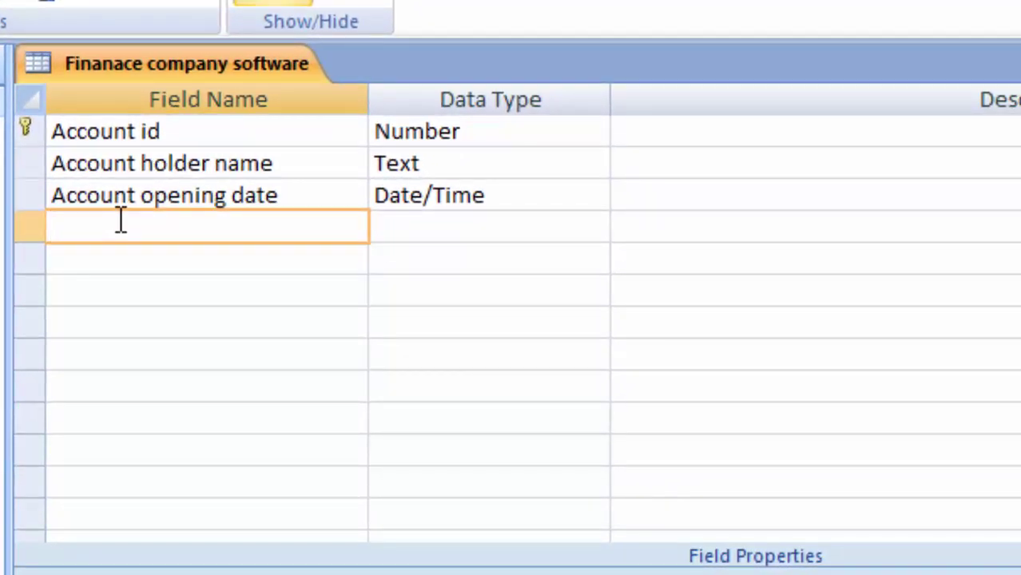
text(Y)
text(ear)
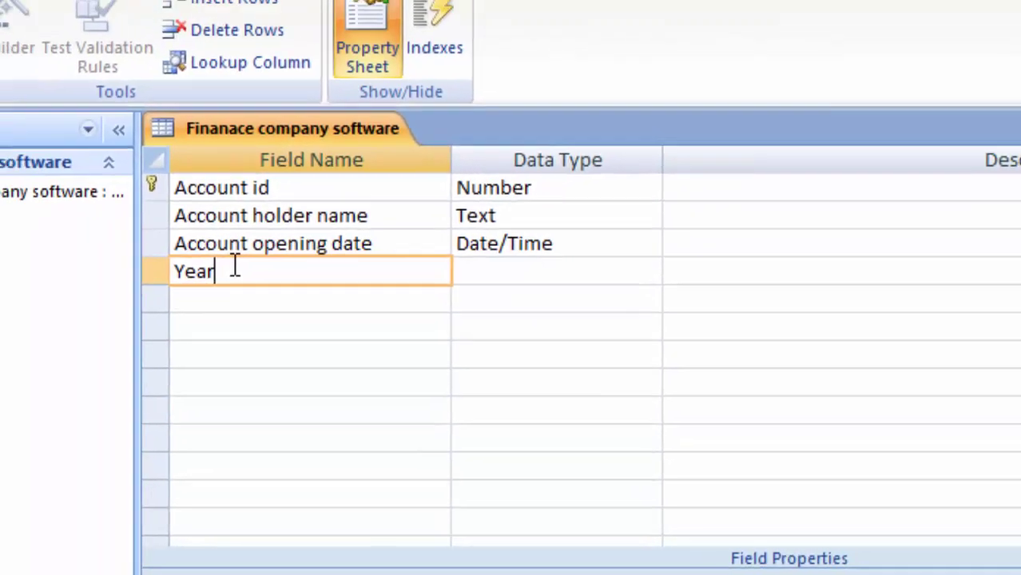
key(Tab)
click(759, 547)
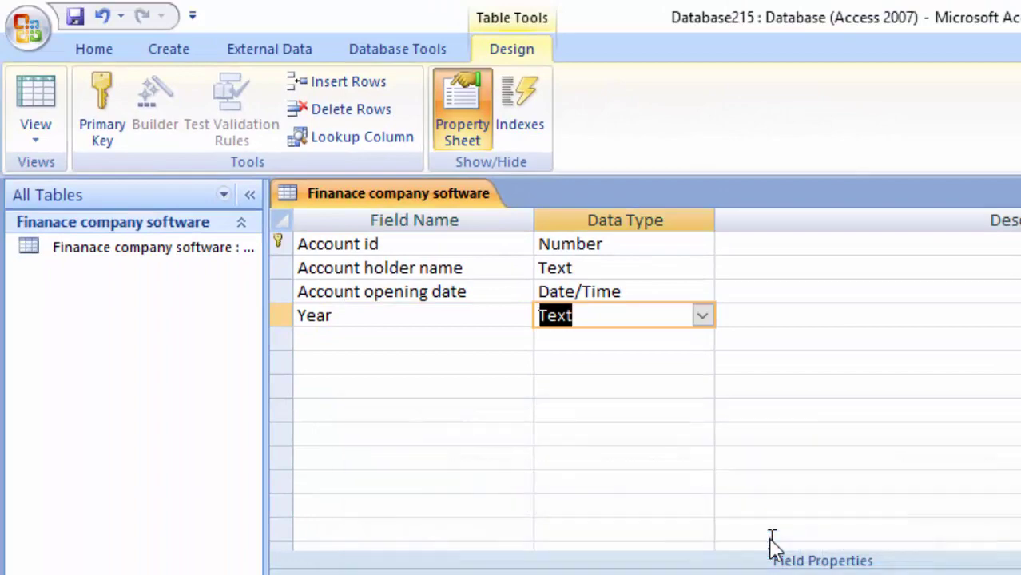
Step: Start the Lookup Wizard for Year, choosing to type in the values manually
click(701, 316)
click(618, 568)
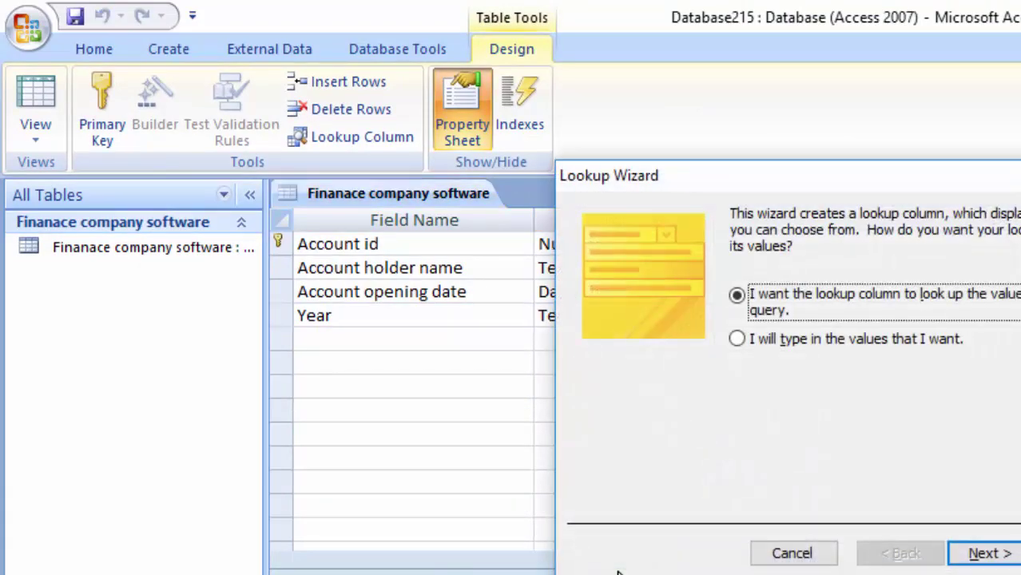
click(735, 339)
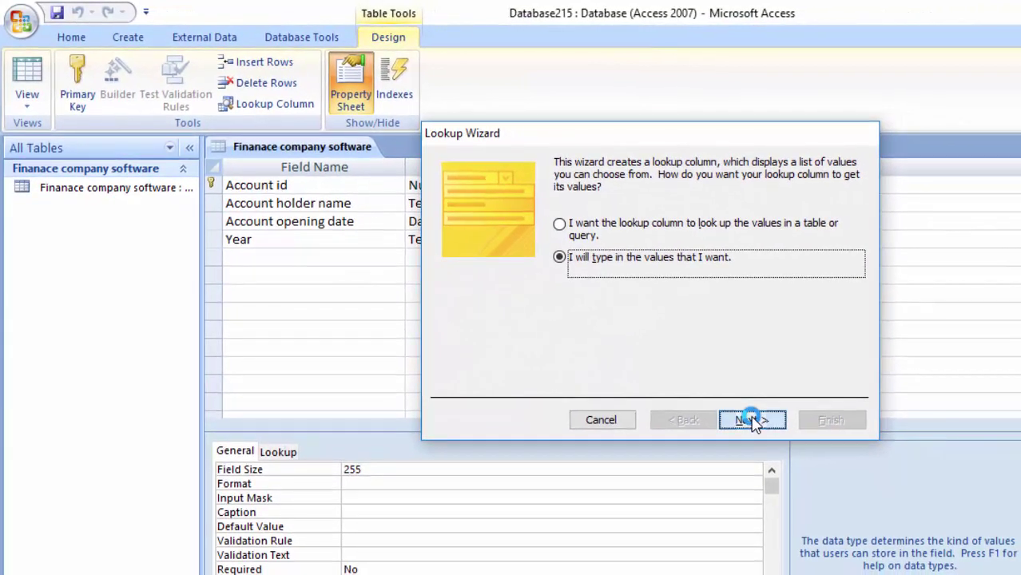
click(755, 425)
click(365, 198)
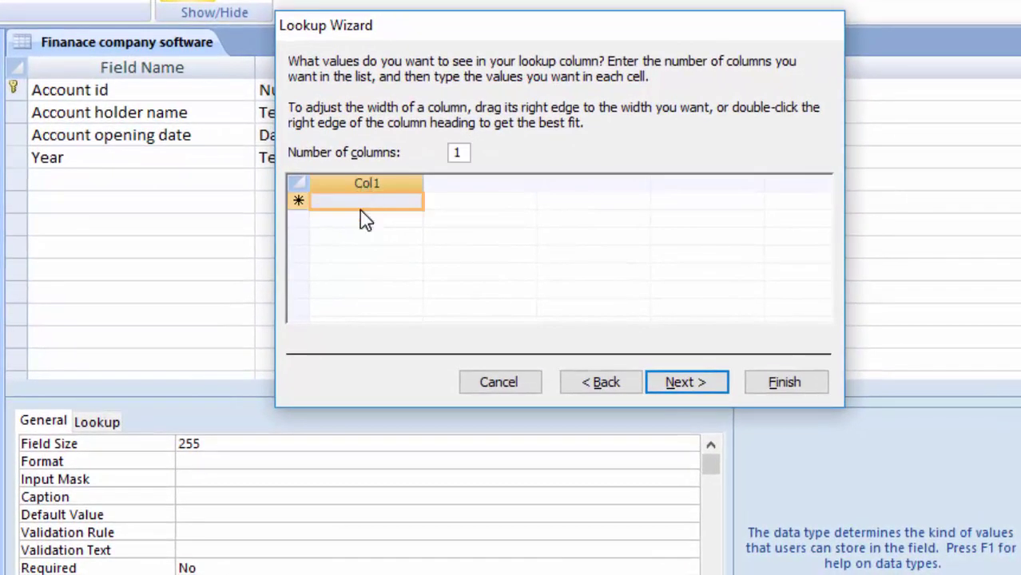
Step: Enter the Year lookup values 2014 through 2021 and finish the wizard with label Year
click(361, 201)
text(2)
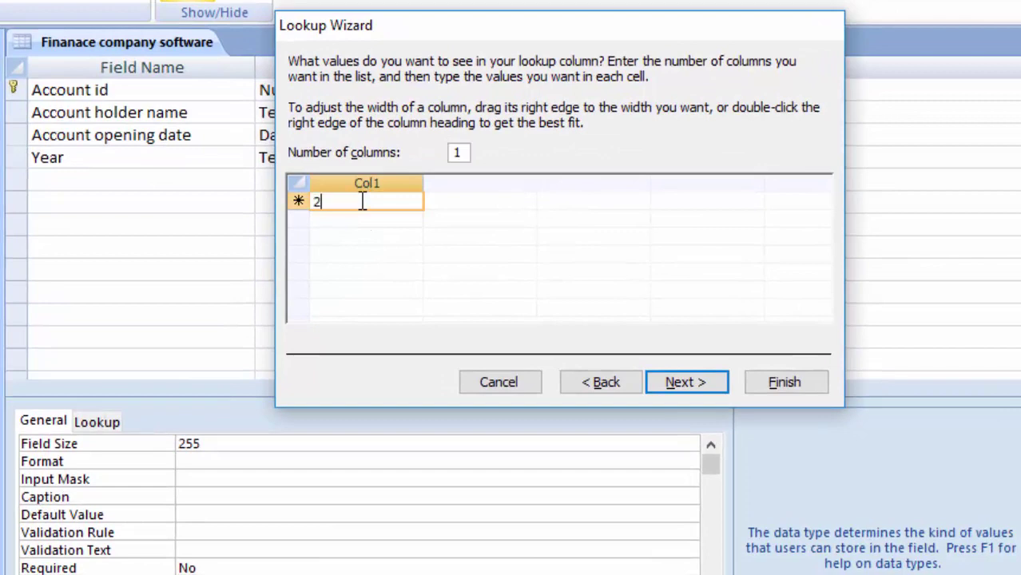
text(014)
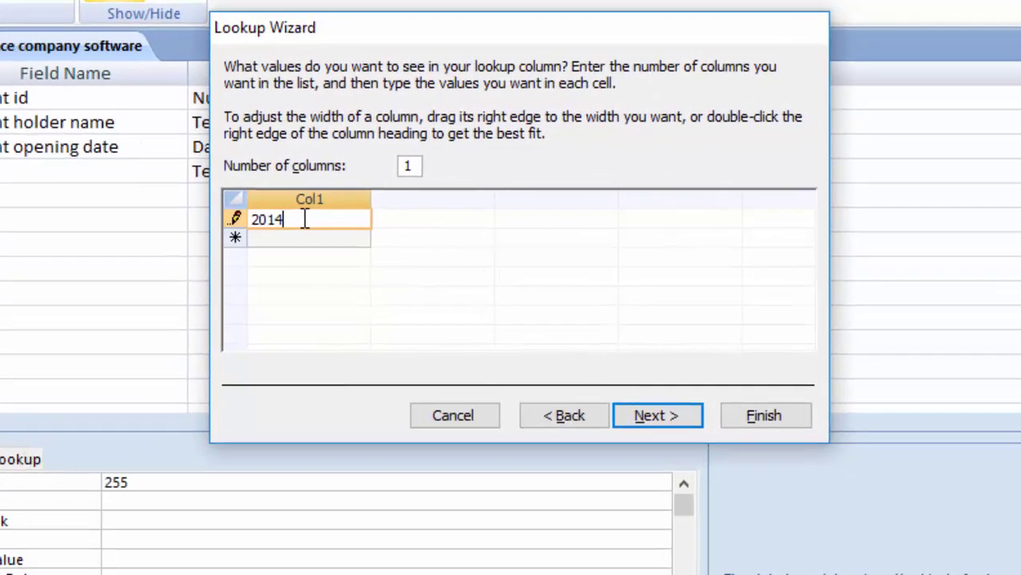
key(Return)
text(201)
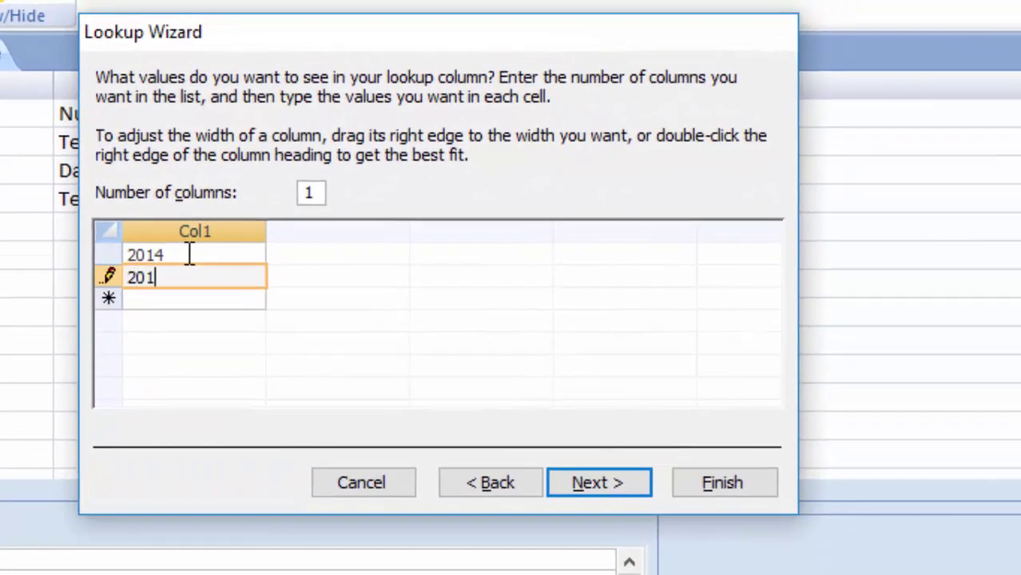
text(5)
key(Return)
text(20)
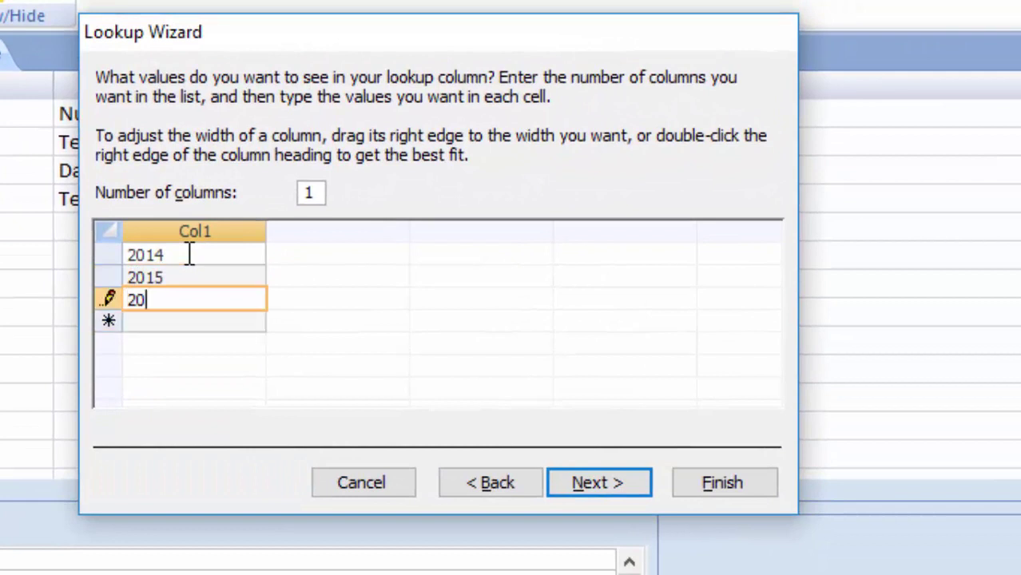
text(1)
text(6)
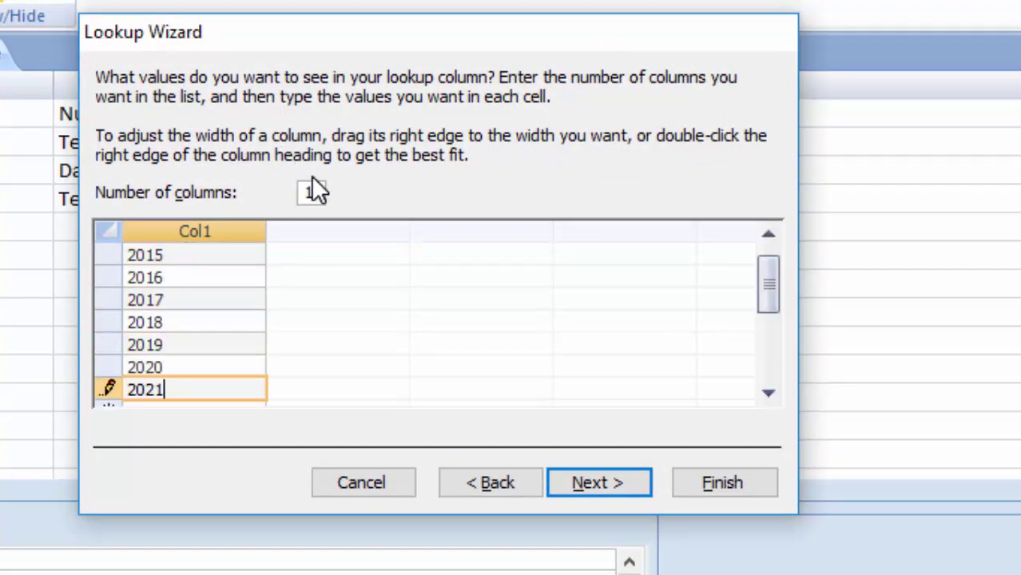
click(601, 487)
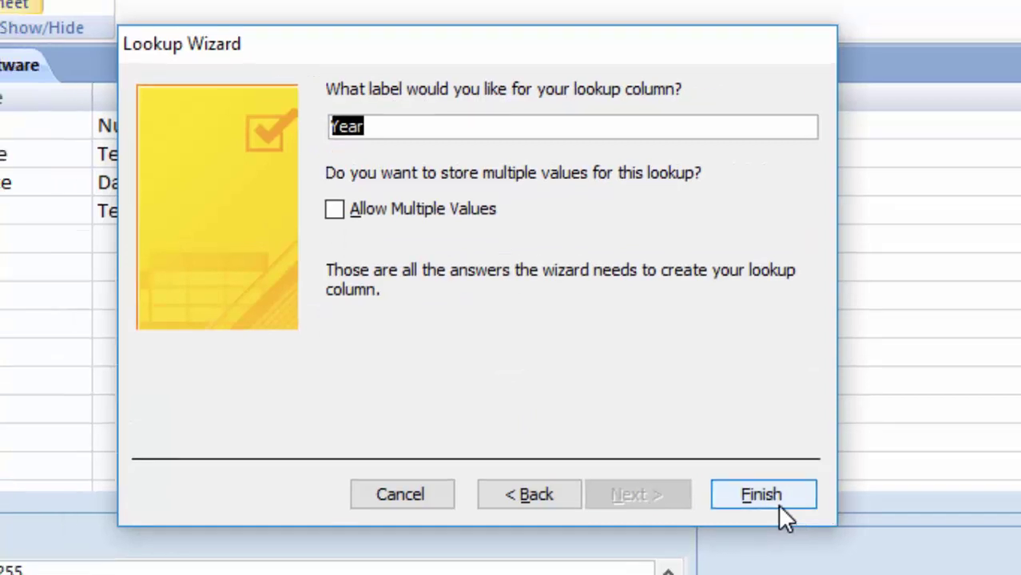
click(777, 504)
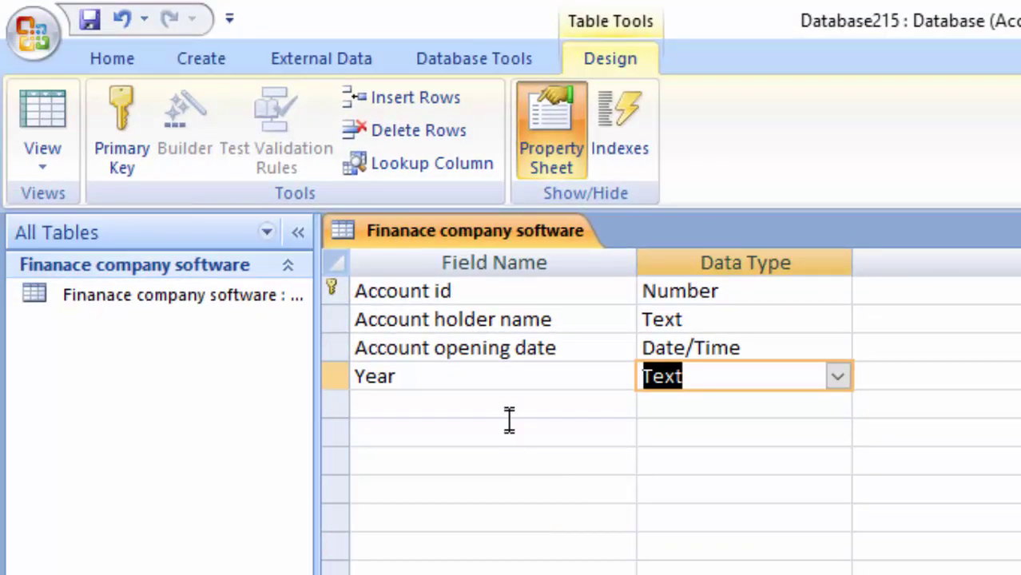
Step: Add a Currency field named Deno and change Year's data type to Number
click(509, 408)
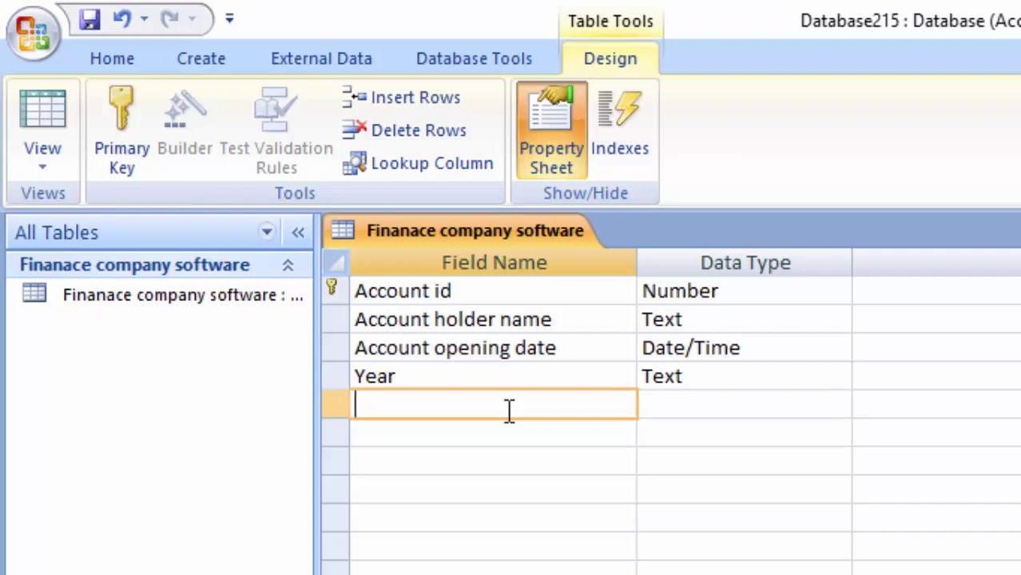
text(De)
text(no)
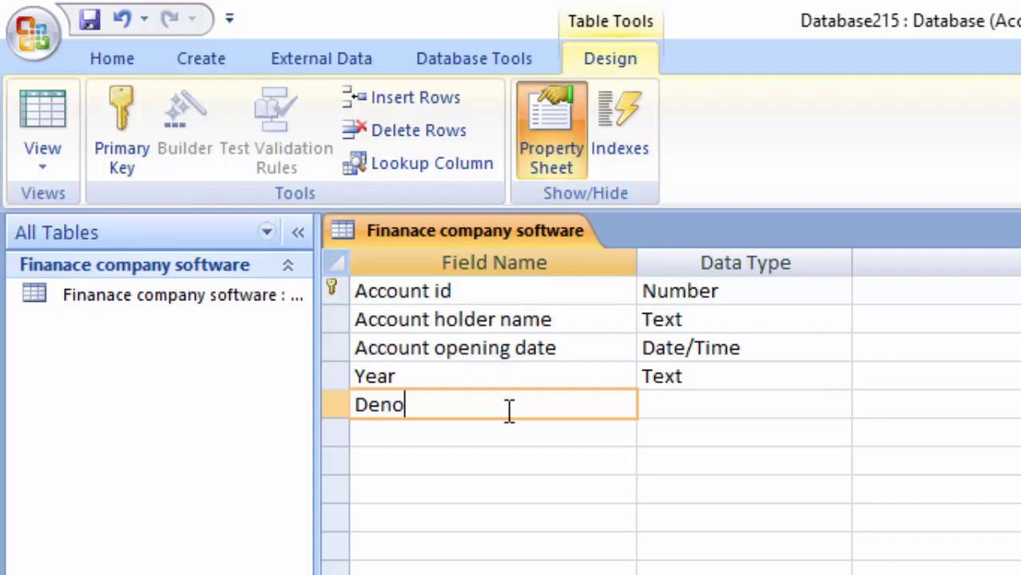
click(724, 381)
click(837, 376)
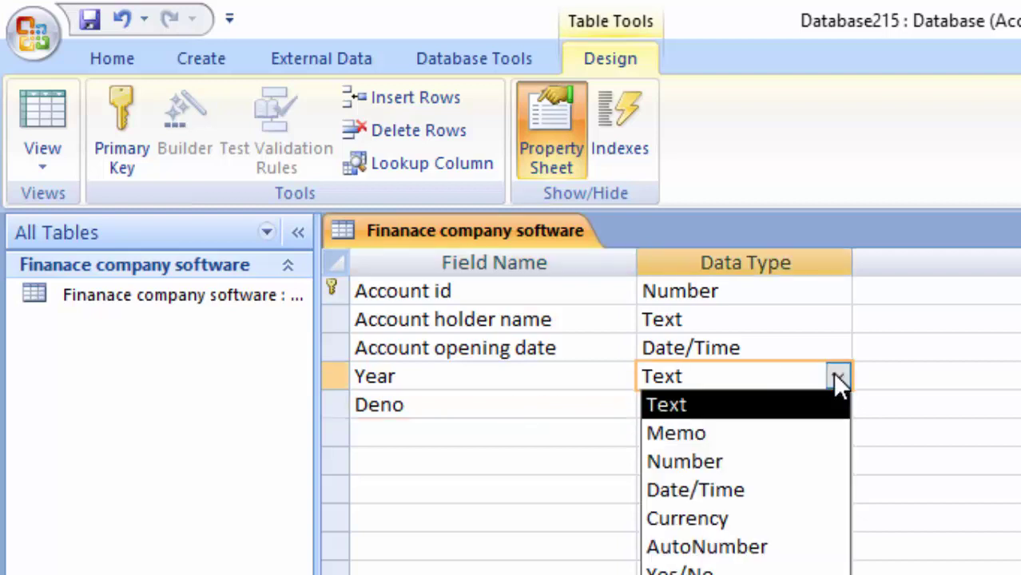
click(785, 466)
click(704, 404)
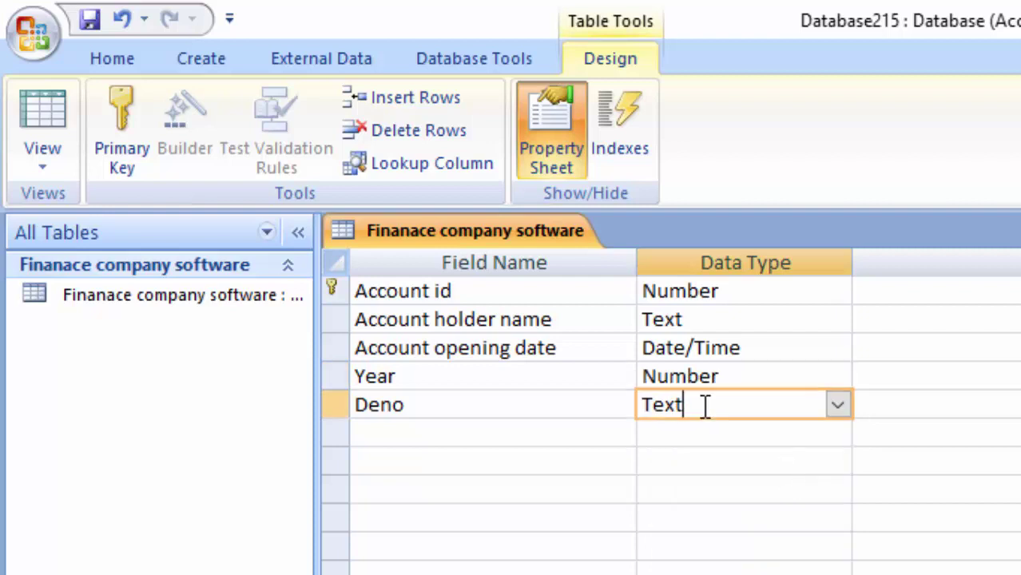
click(837, 406)
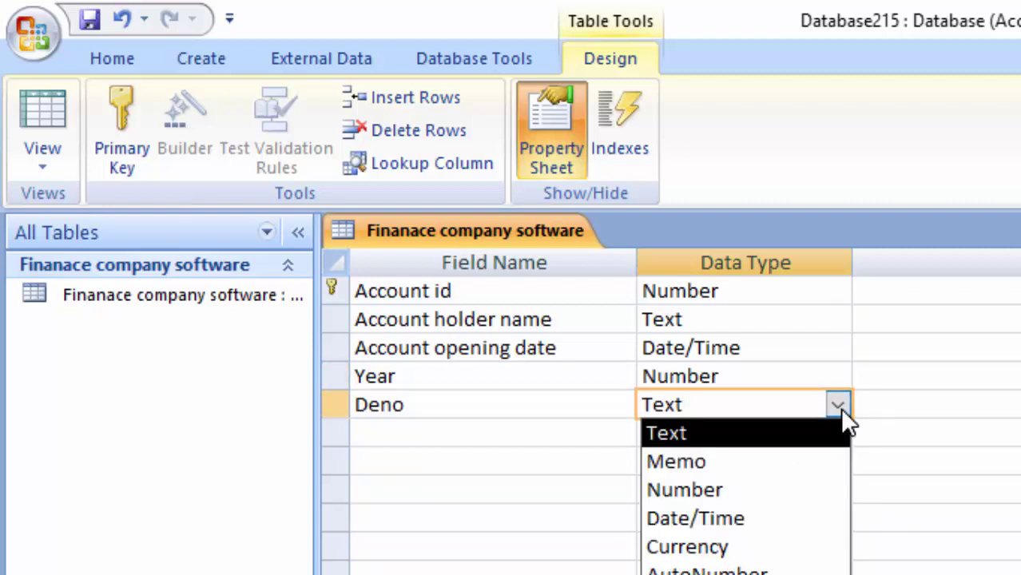
click(779, 499)
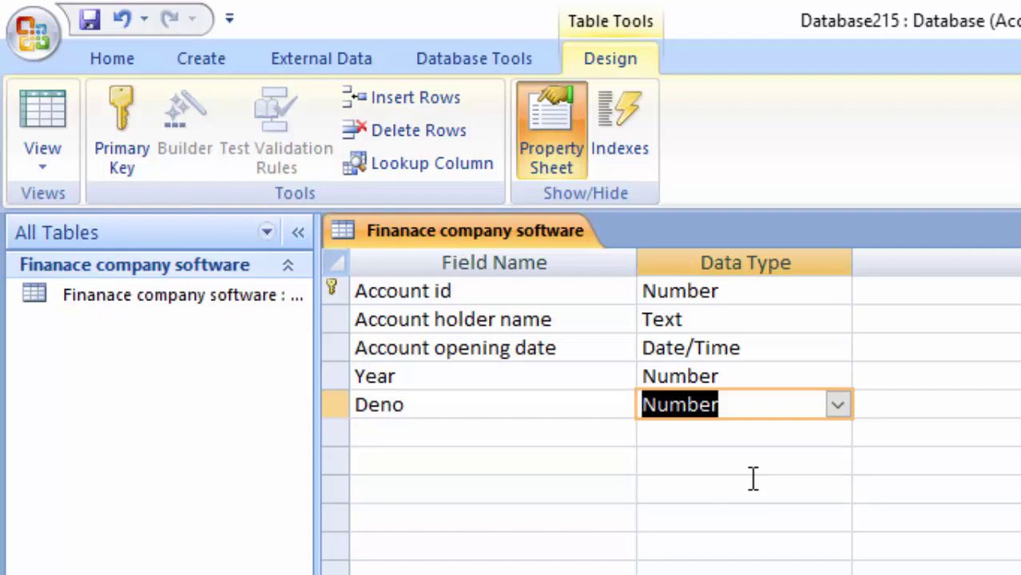
click(837, 405)
click(793, 548)
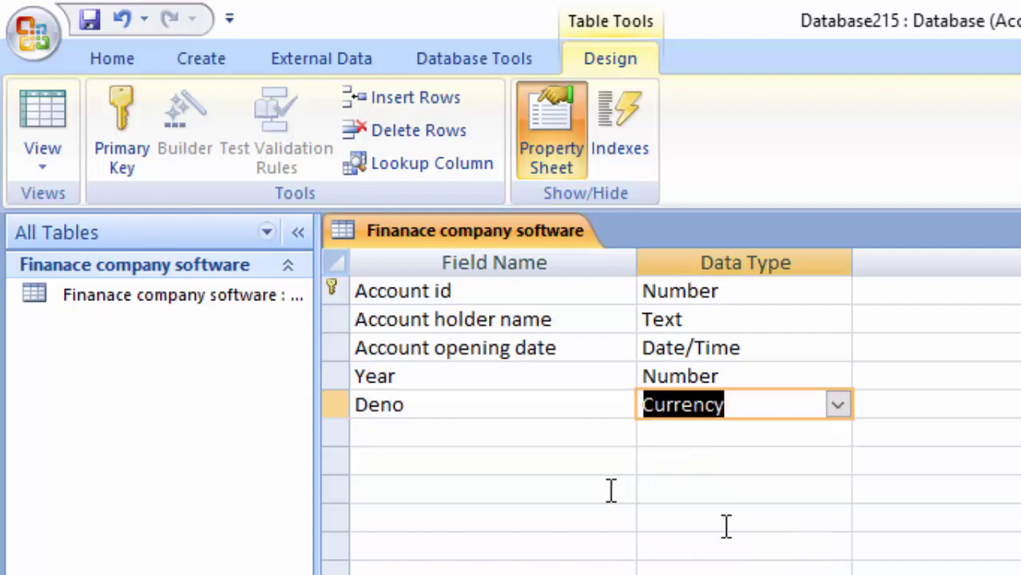
Step: Add a 'Total collected amount in a month' Currency field, widening the Field Name column
click(438, 429)
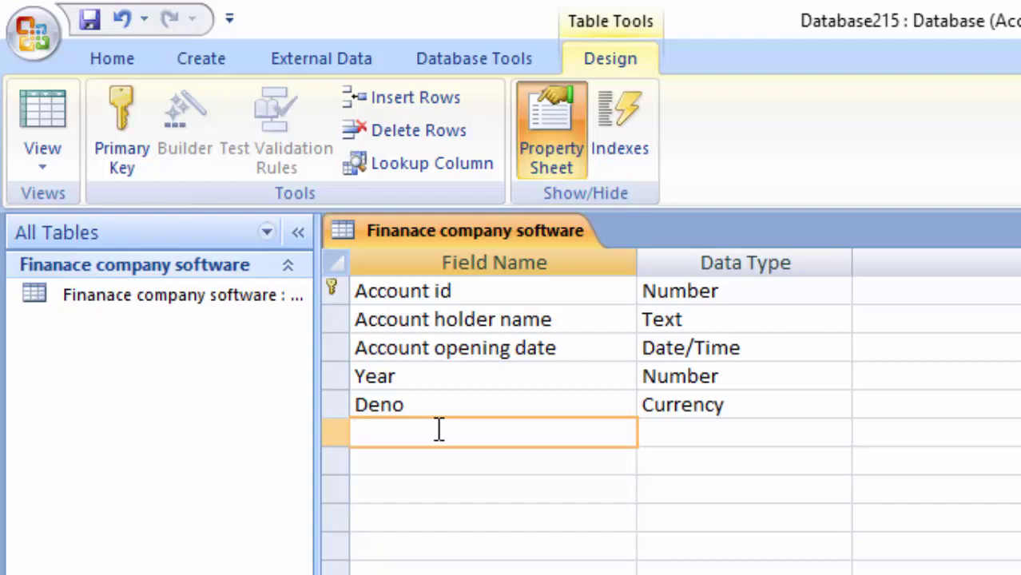
text(T)
text(otal )
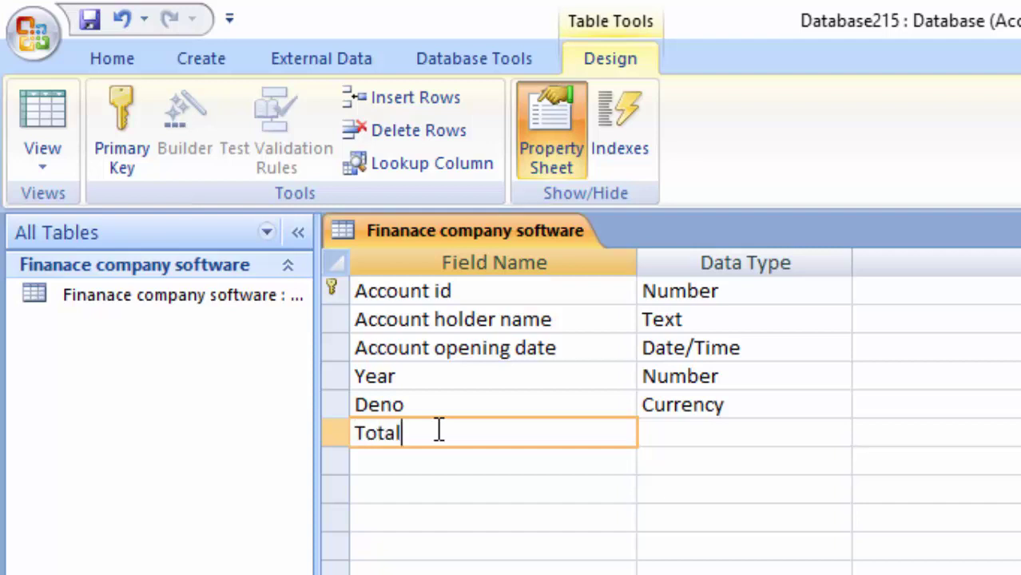
text(col)
text(lected a)
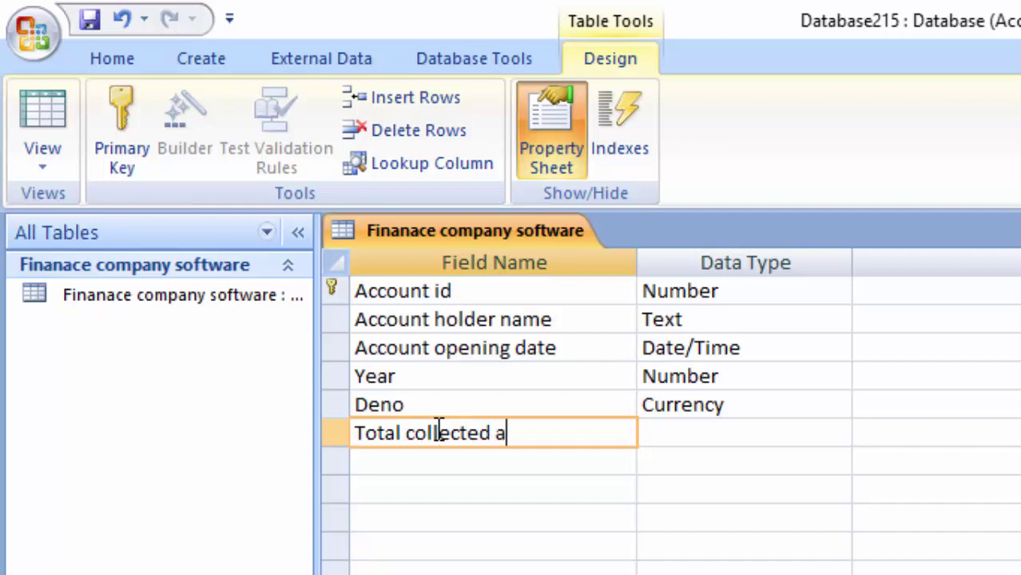
text(mount)
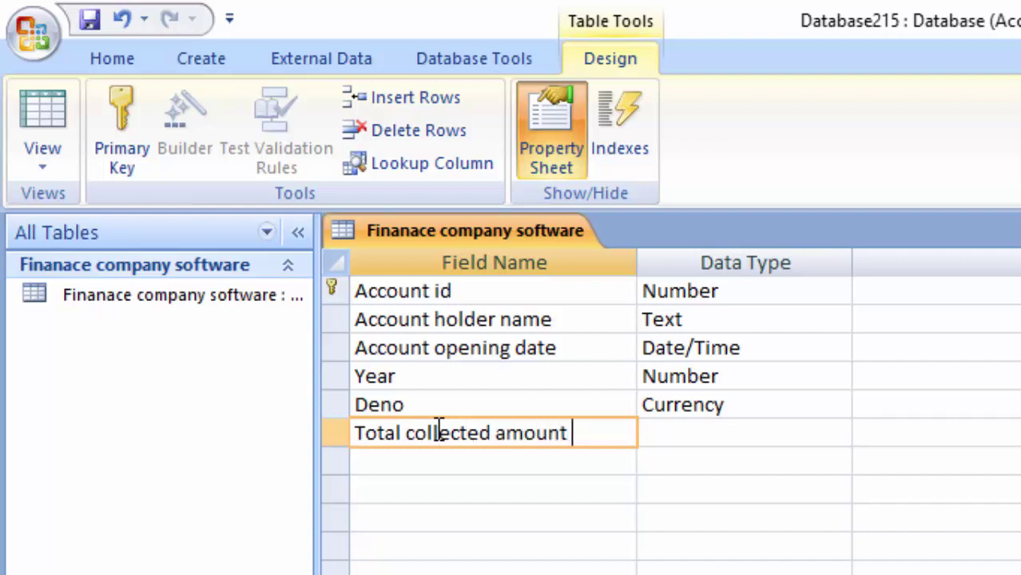
text(in a )
text(month)
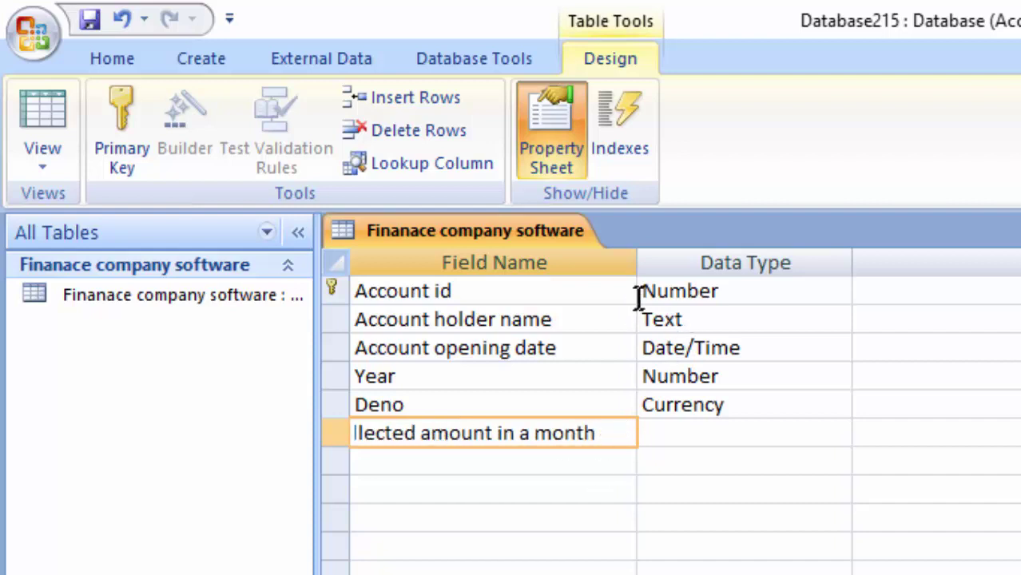
drag(636, 272, 759, 392)
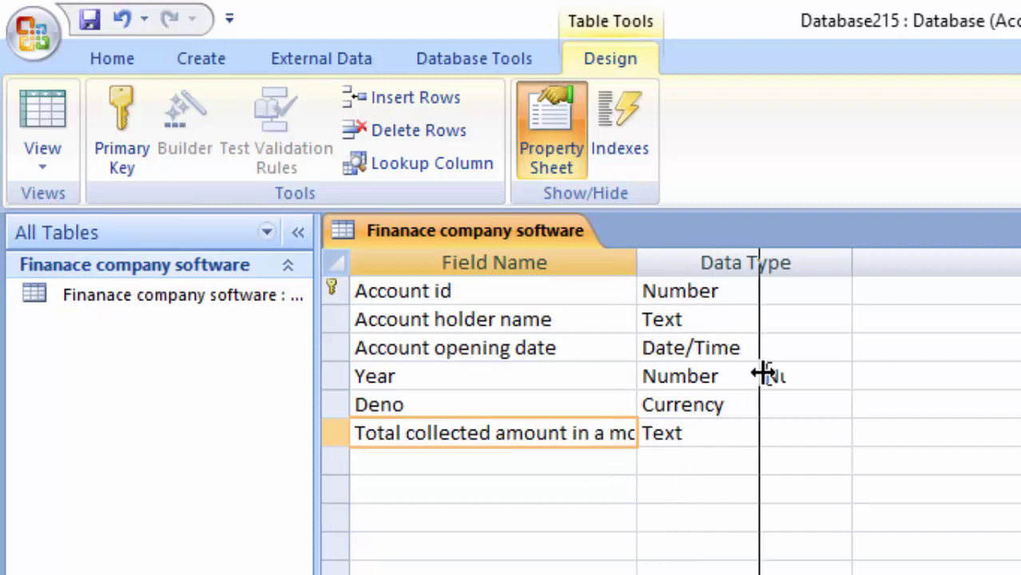
click(837, 443)
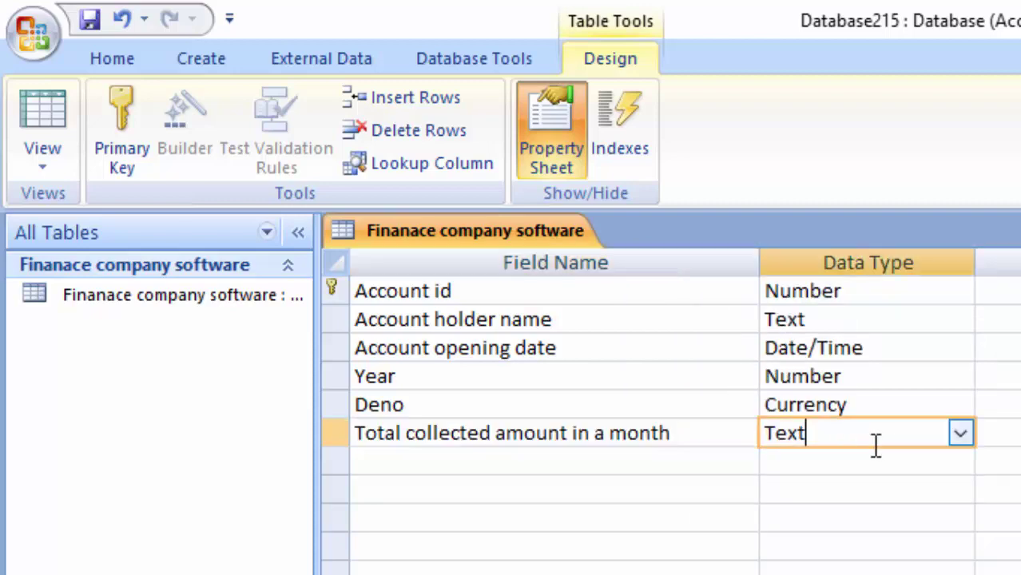
click(959, 434)
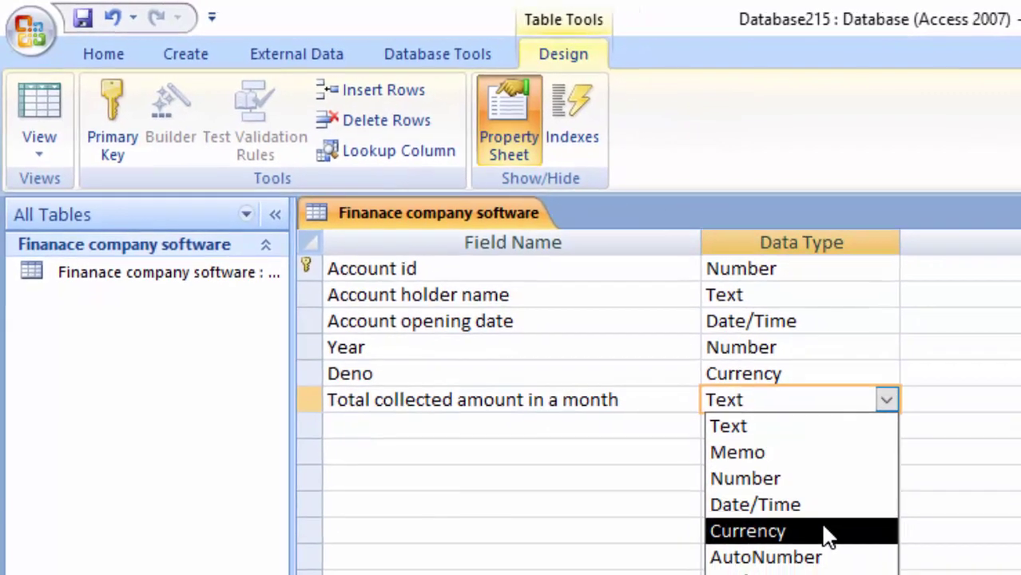
click(826, 531)
click(377, 425)
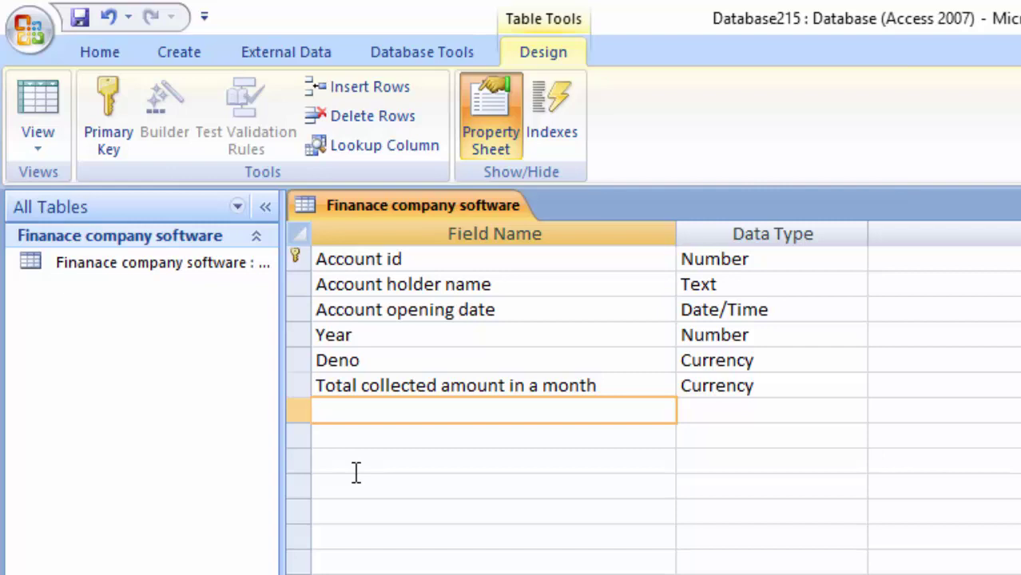
Step: Append 'Jan' to the monthly total field name and add a new field named Feb
click(615, 386)
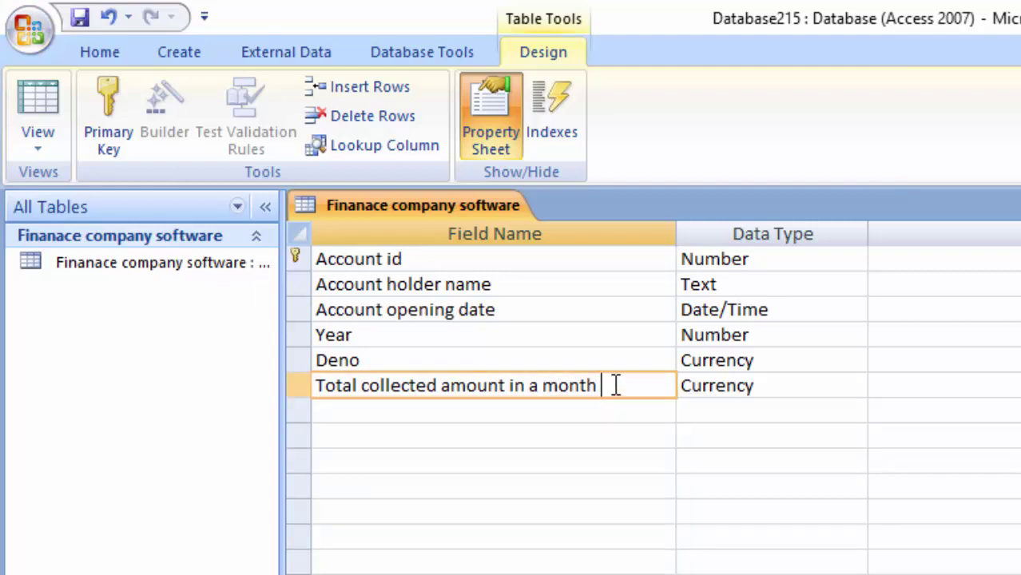
text(Jan)
click(472, 407)
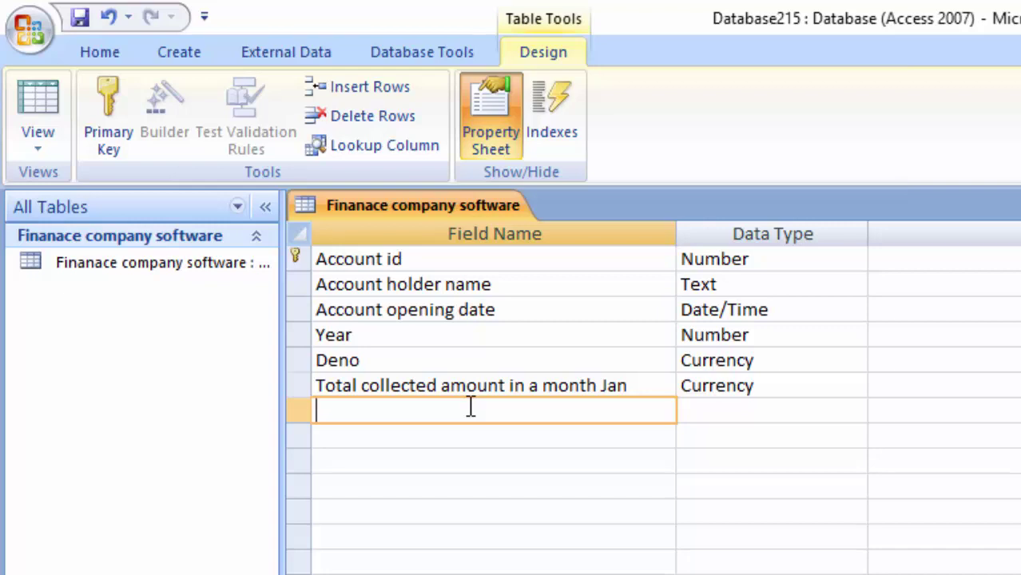
text(Feb)
key(Tab)
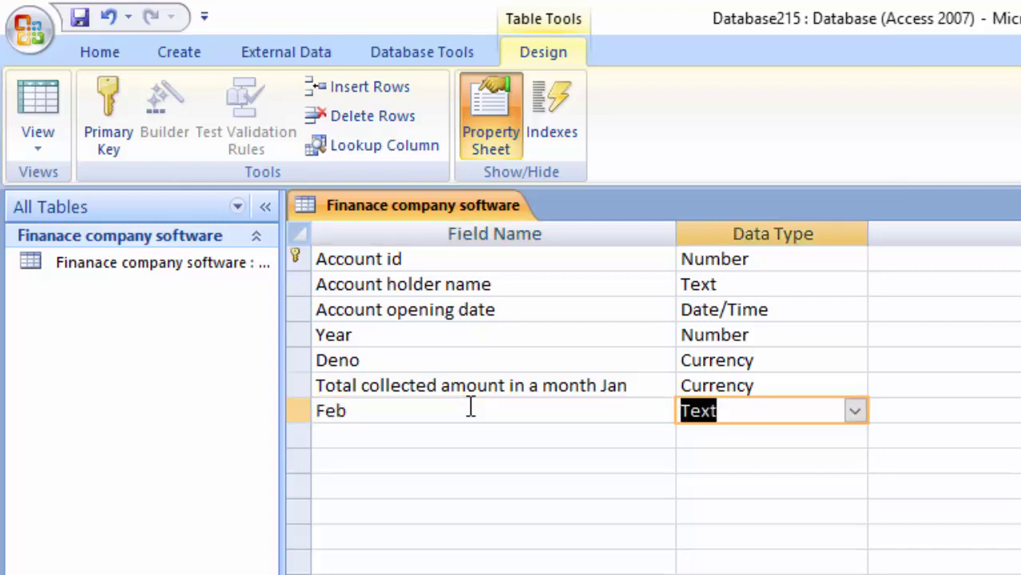
Step: Give the Jan field an Is Not Null rule with message 'Plz enter any value or 0'
click(774, 387)
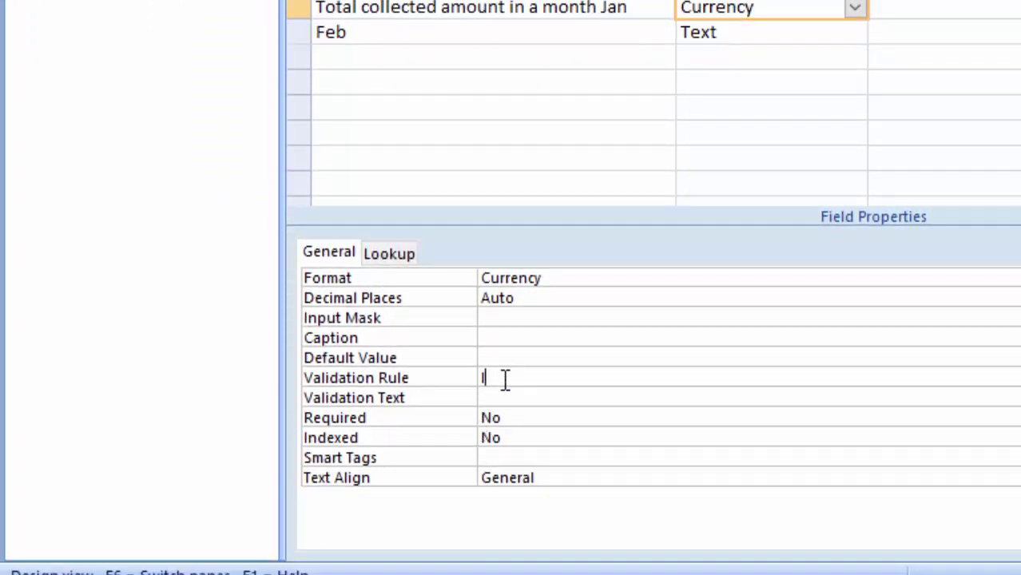
text(s not )
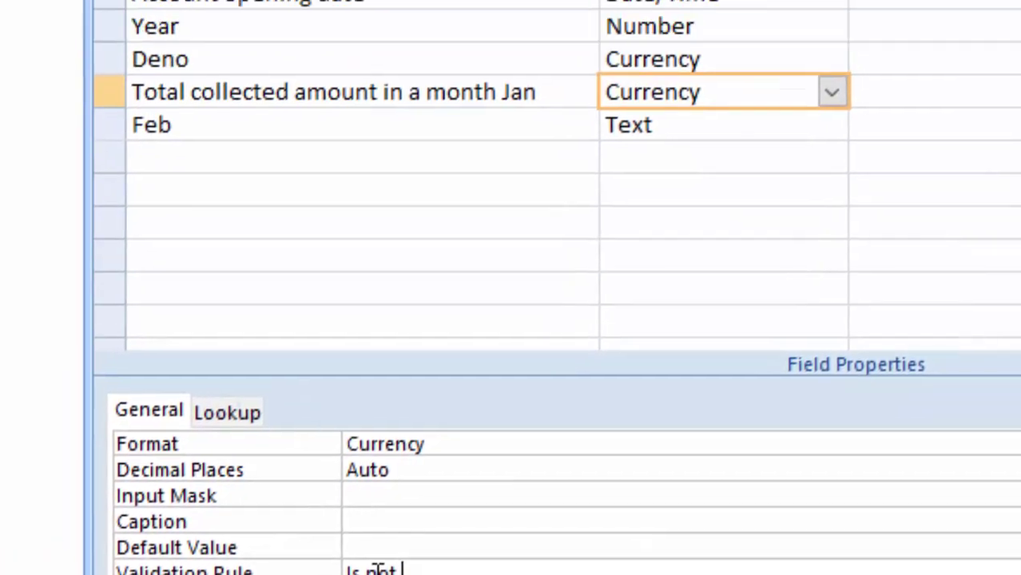
text(null)
key(Return)
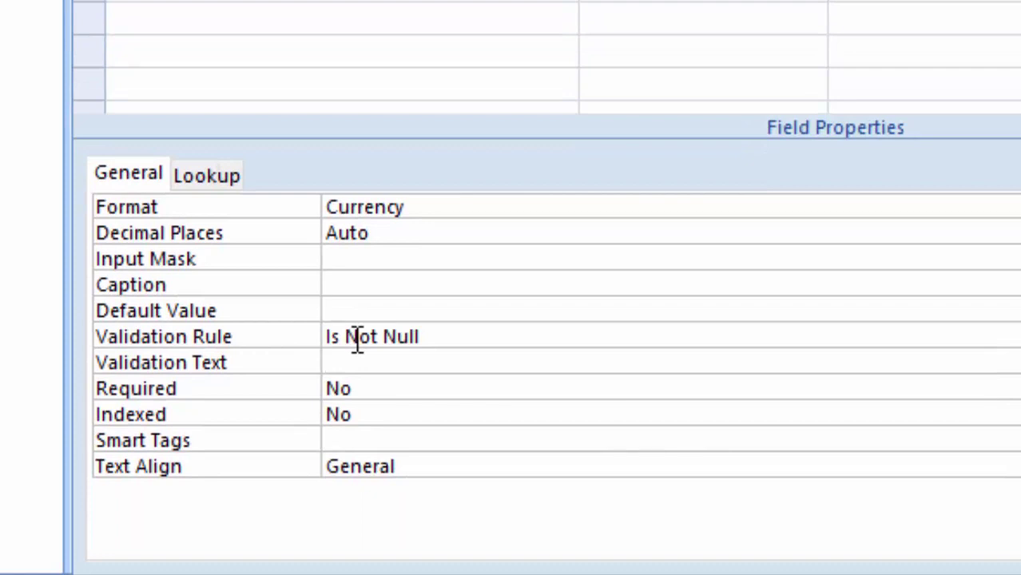
text(Plz enter any value or 0)
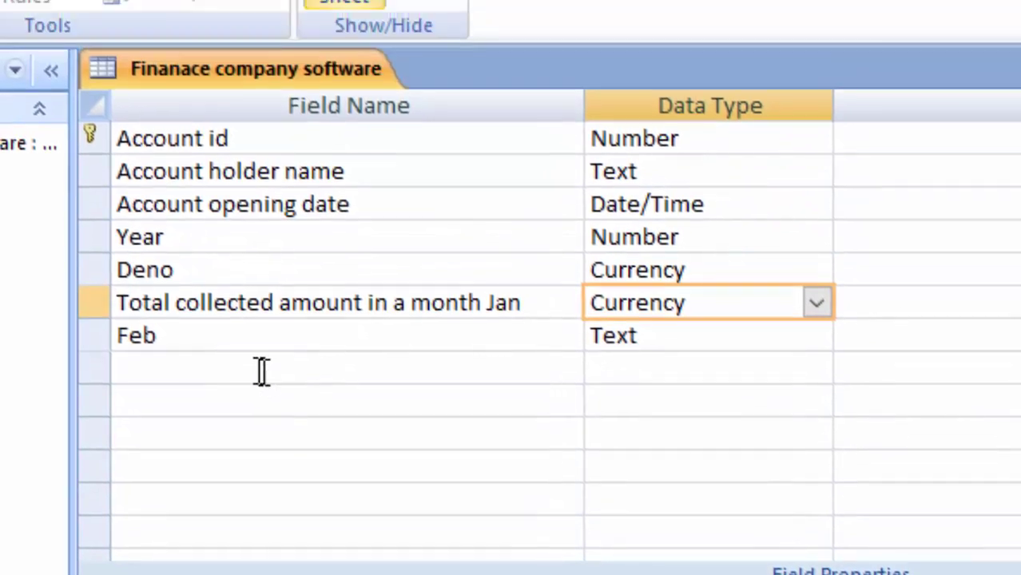
click(198, 415)
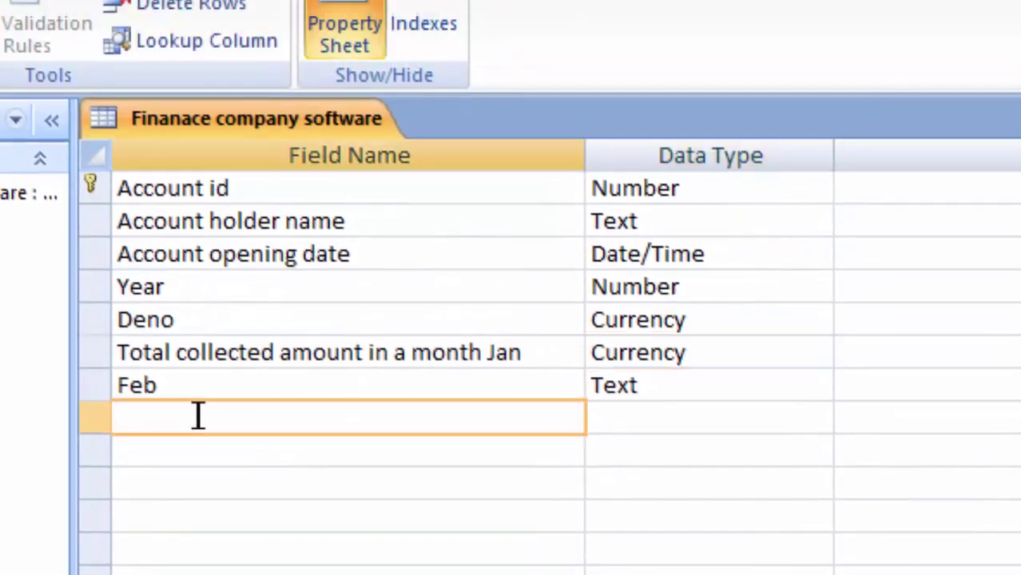
Step: Make Feb a Currency field with the same Is Not Null rule and copied validation message
click(647, 388)
text(c)
key(Up)
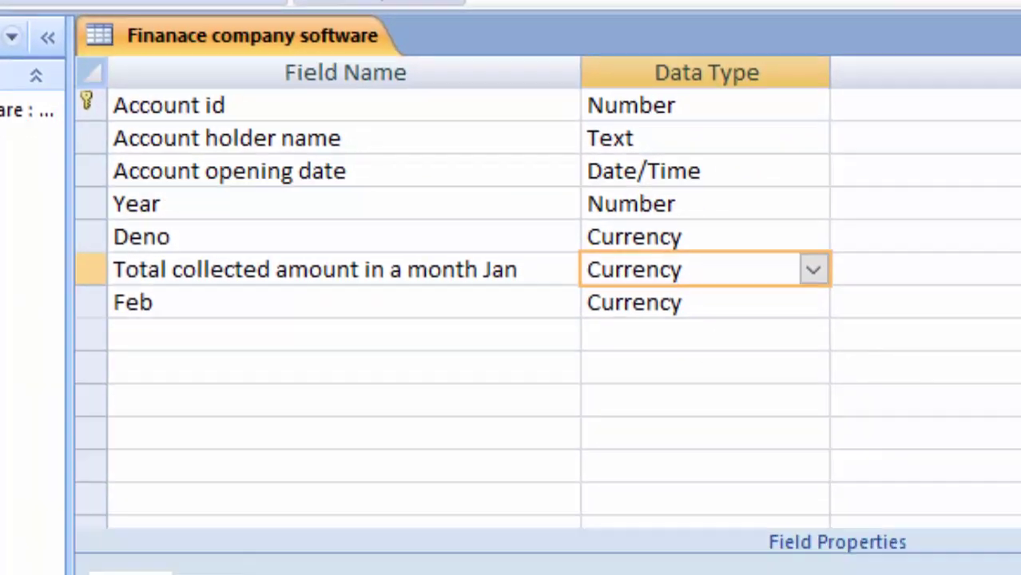
right_click(403, 364)
click(465, 503)
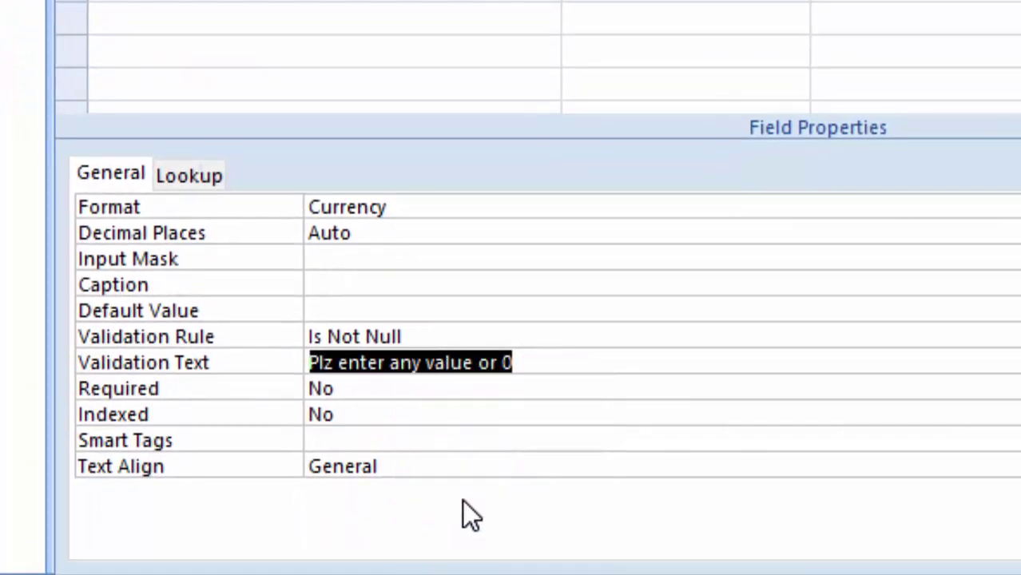
click(707, 117)
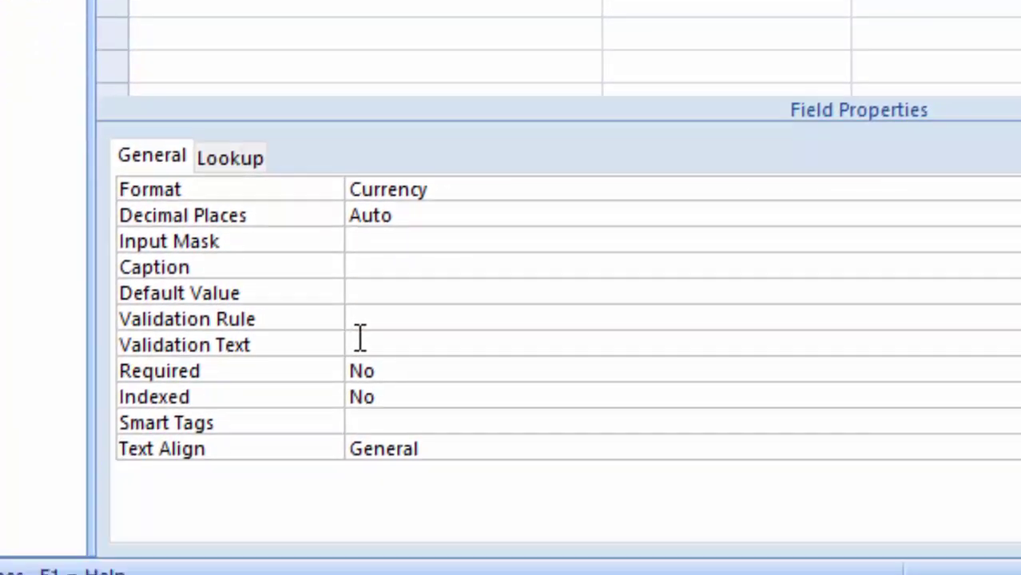
click(360, 336)
key(ctrl+v)
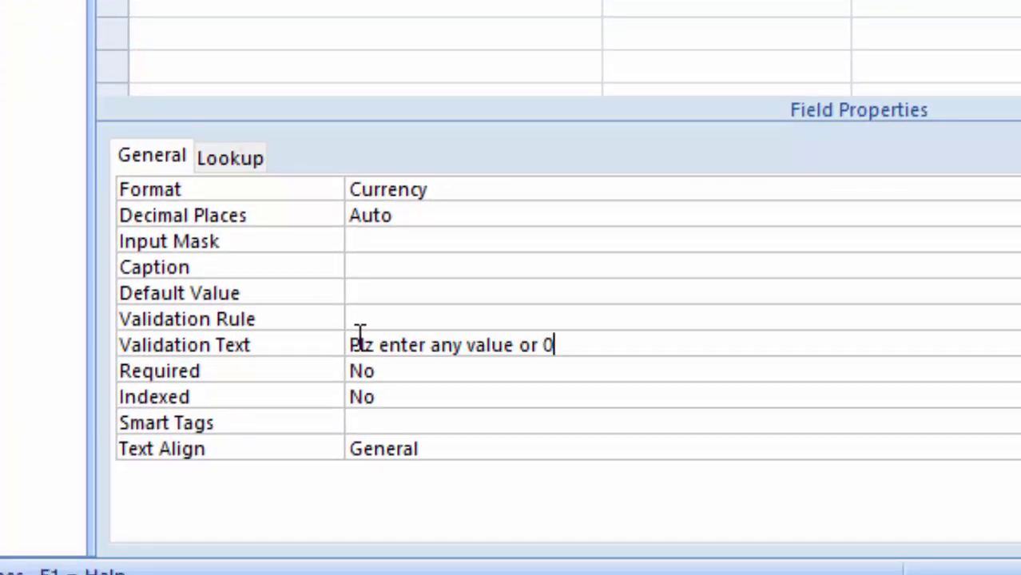
click(446, 320)
text(is )
text(not nu)
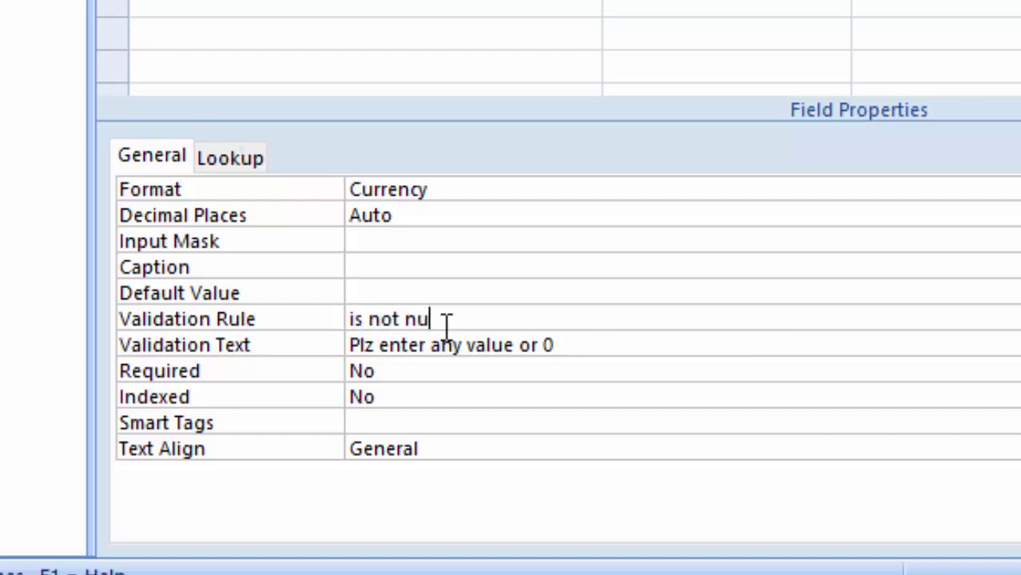
text(ll)
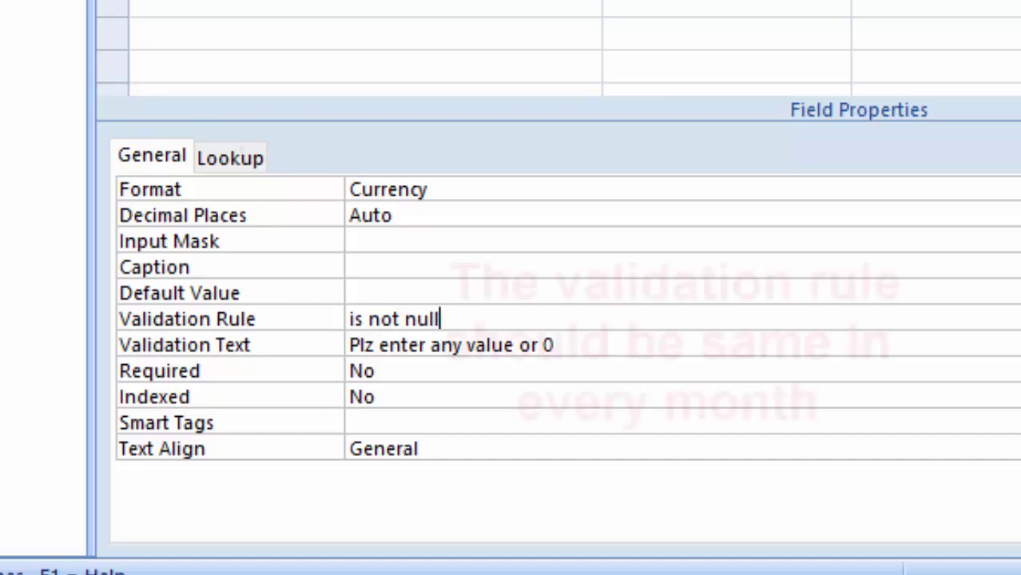
key(Return)
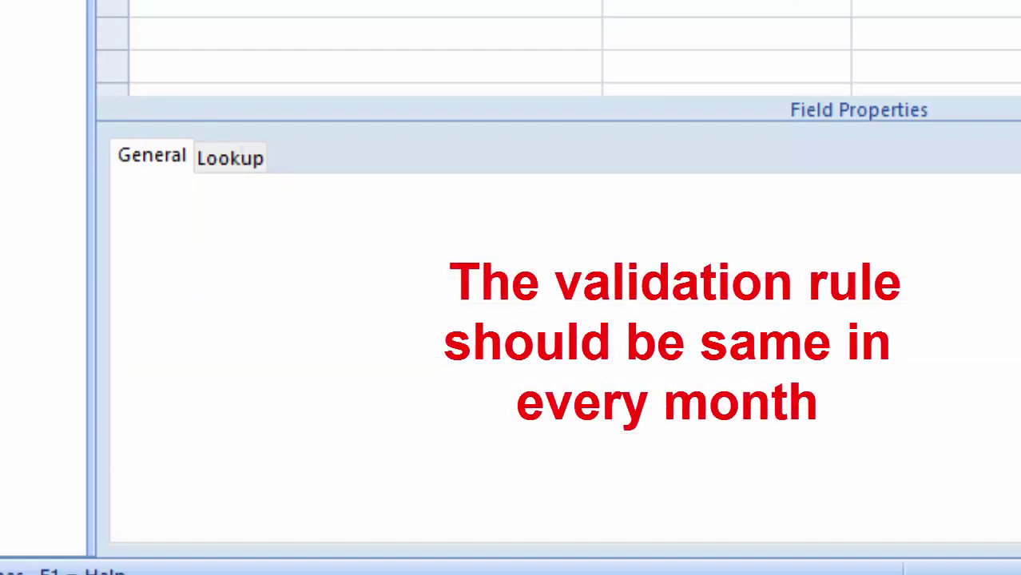
Step: Add a new field named Mar below Feb
click(157, 405)
text(Mar)
key(Tab)
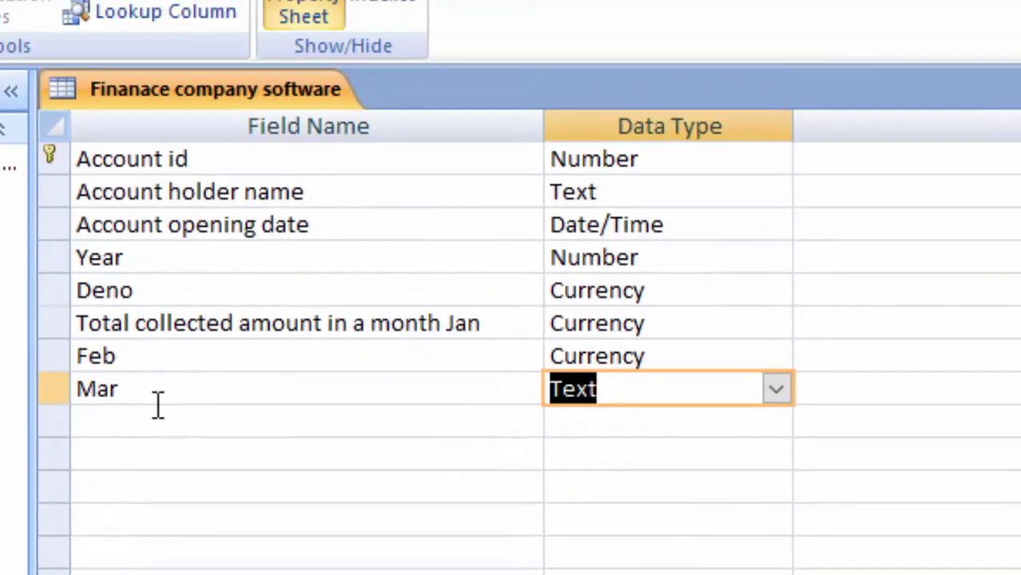
Step: Set Mar to Currency with validation text 'Plz enter any value or 0' and rule Is not null
click(775, 390)
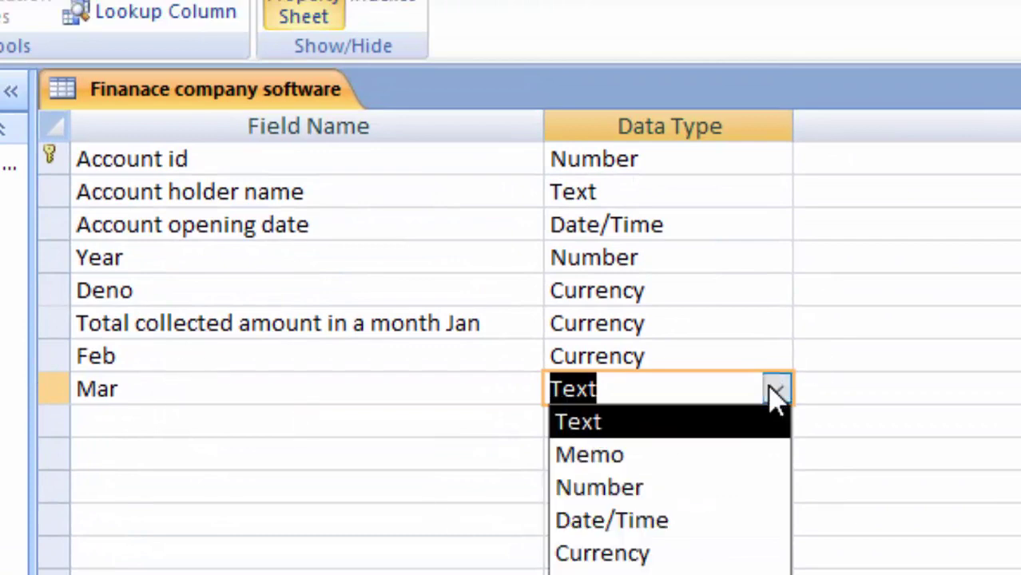
click(700, 551)
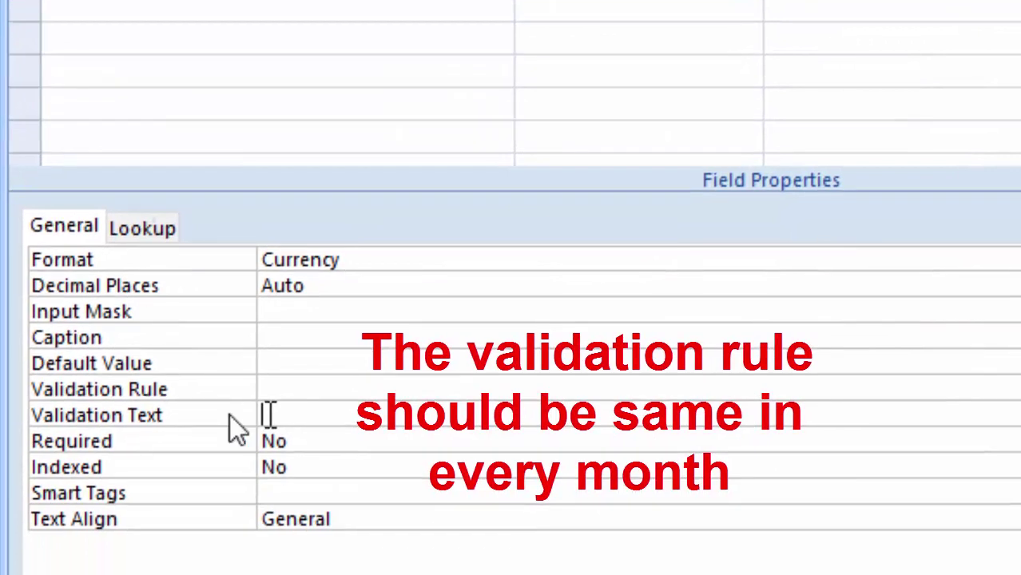
click(230, 414)
text(Plz enter any value or 0)
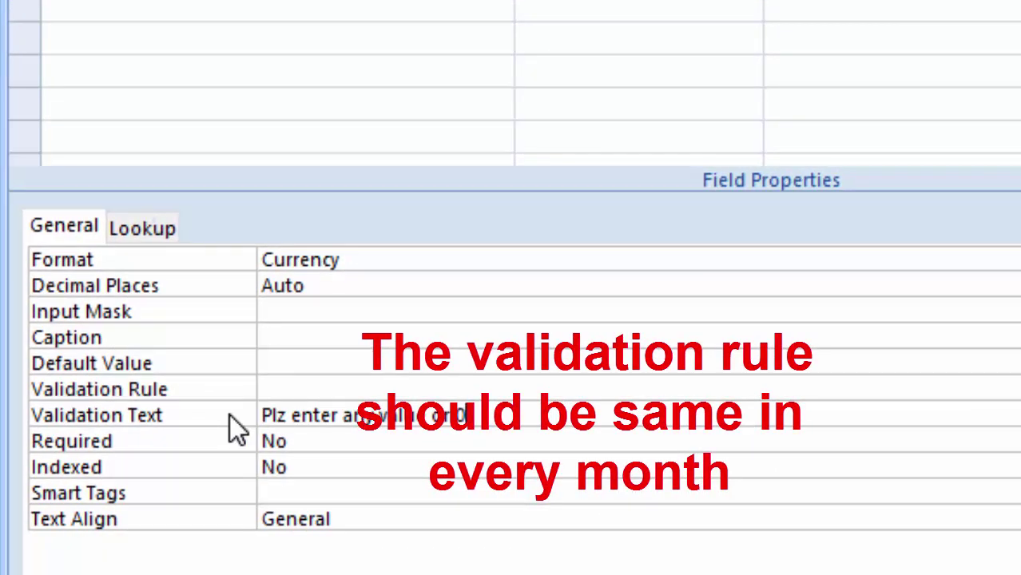
click(395, 386)
text(Is n)
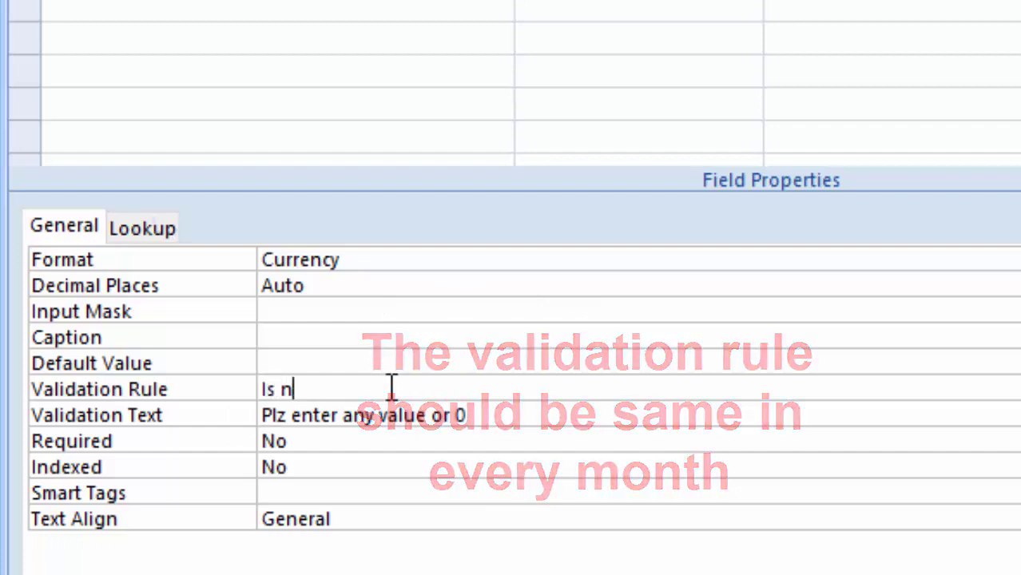
text(ot nu)
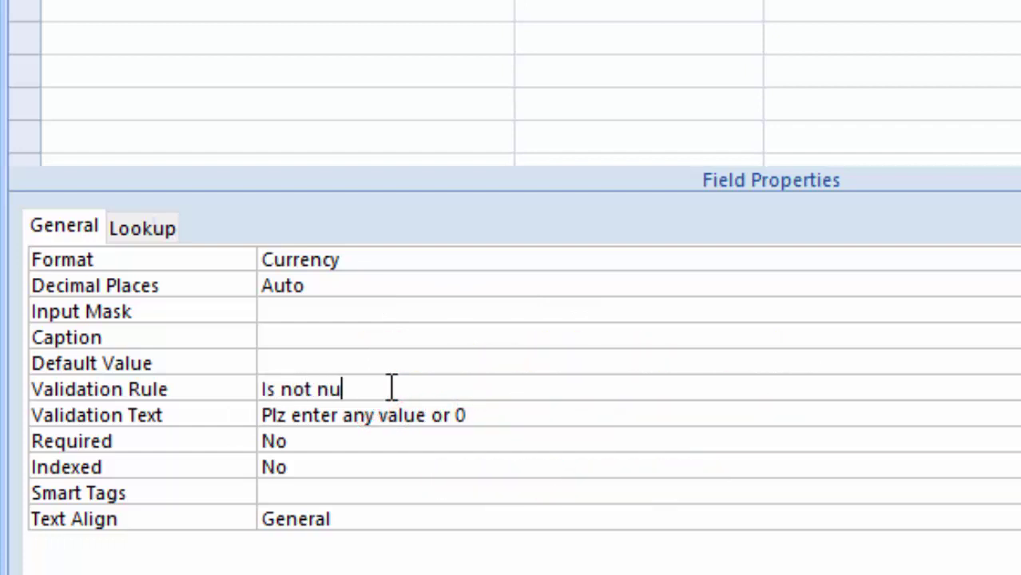
text(ll)
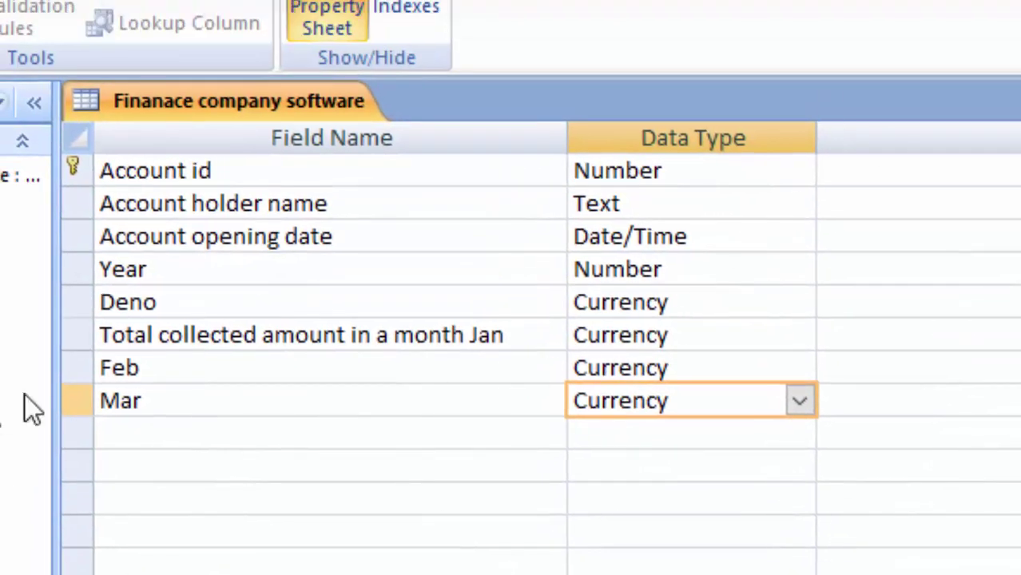
click(205, 434)
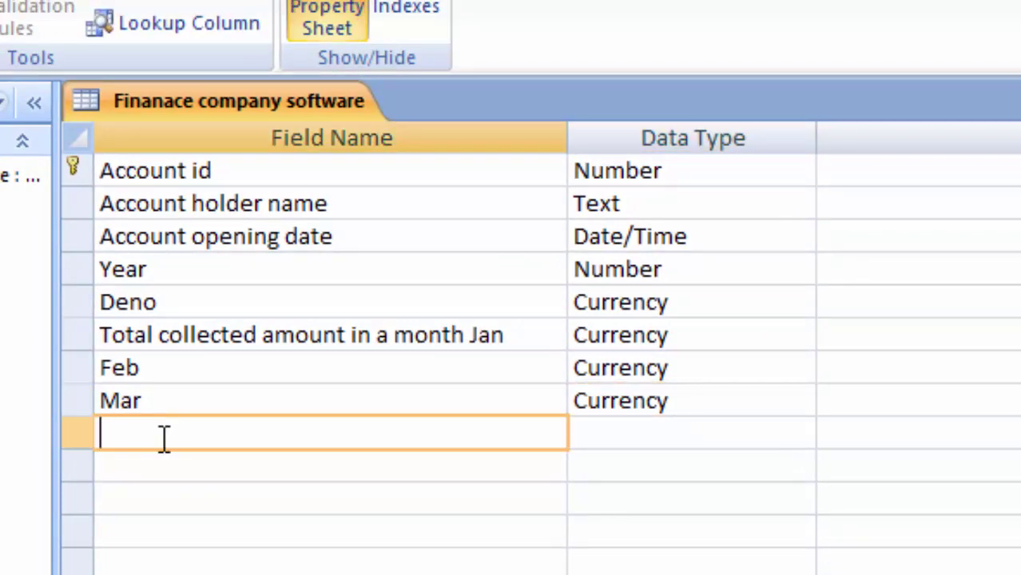
Step: Add Currency month fields Apr through Dec, then a 'Total collected amount' Currency field
text(Apr)
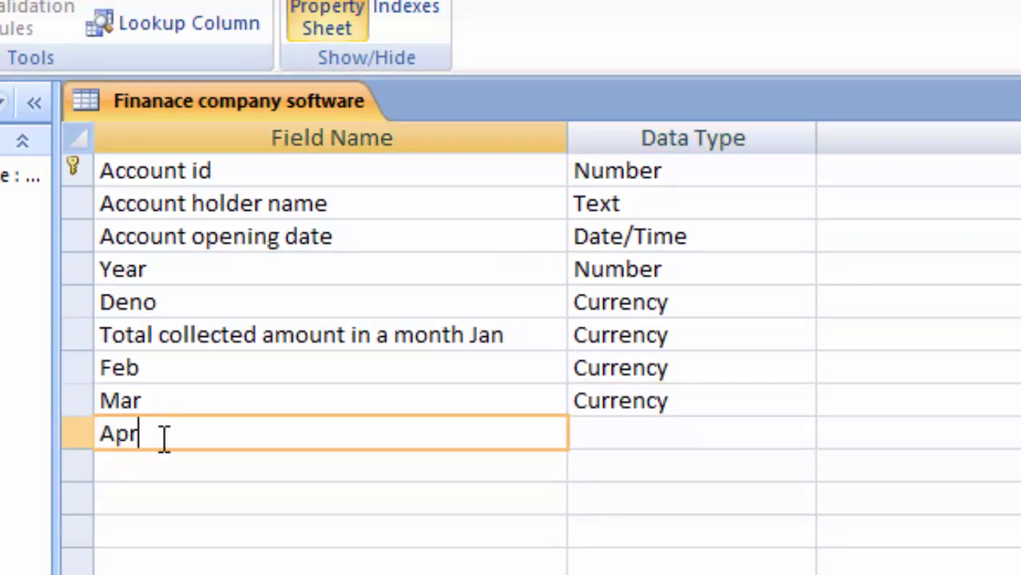
text(l)
key(BackSpace)
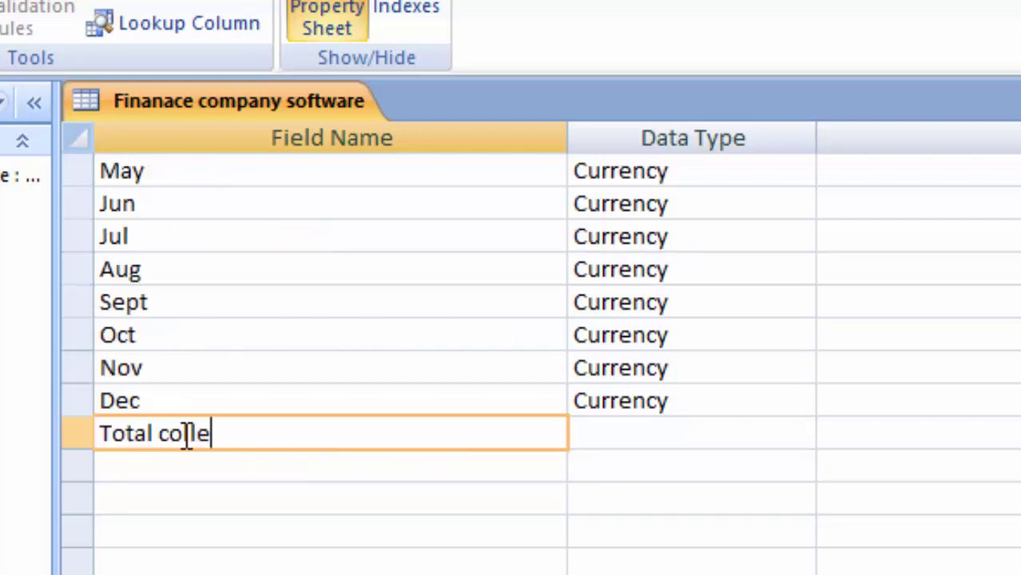
text(cted )
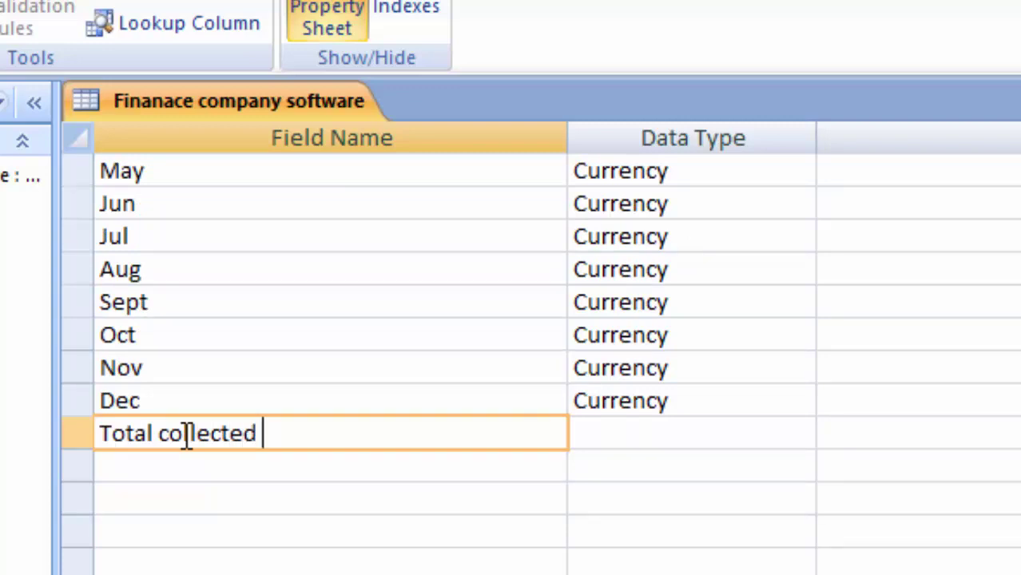
text(amoun)
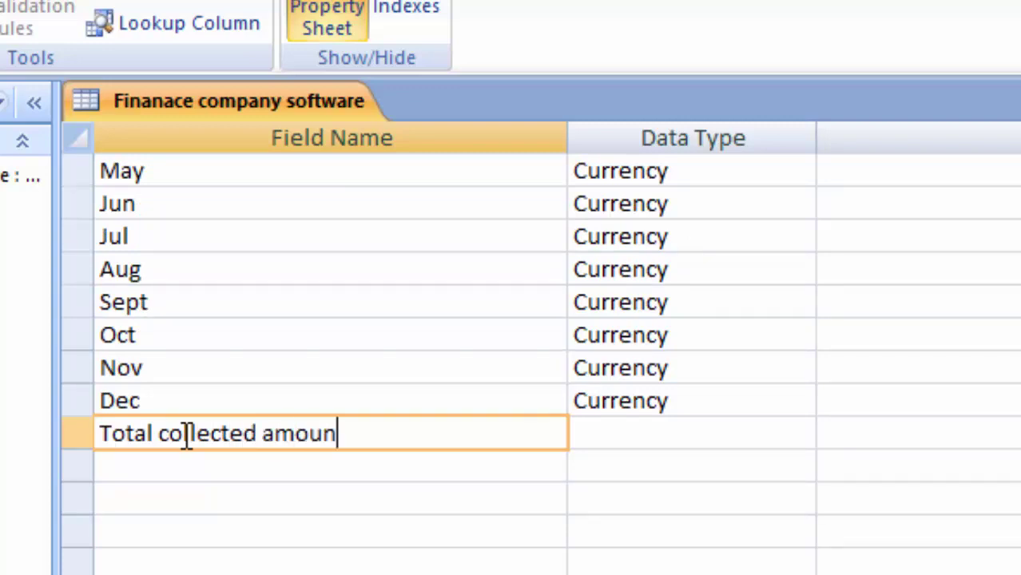
text(t)
click(609, 434)
click(800, 436)
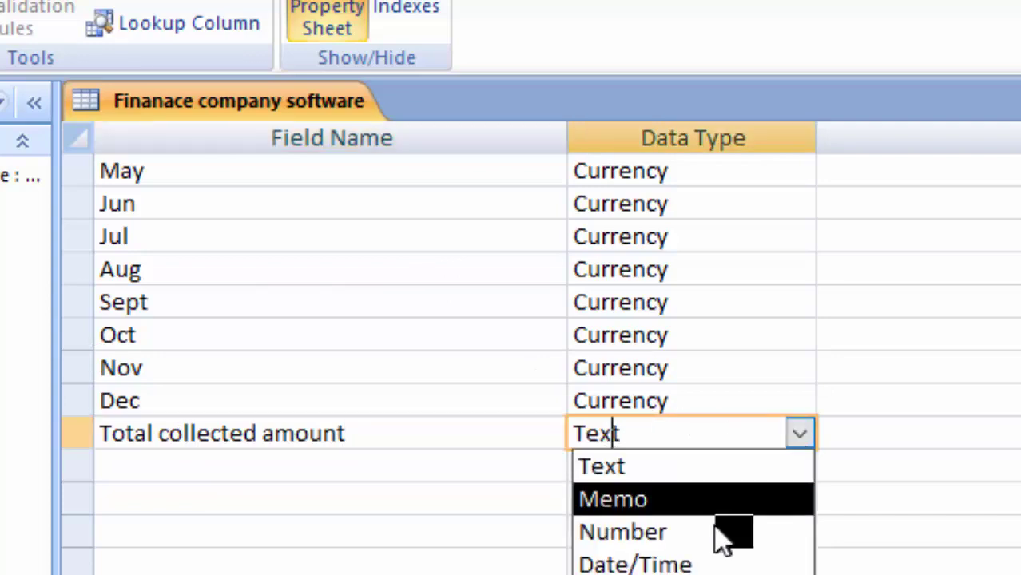
click(623, 572)
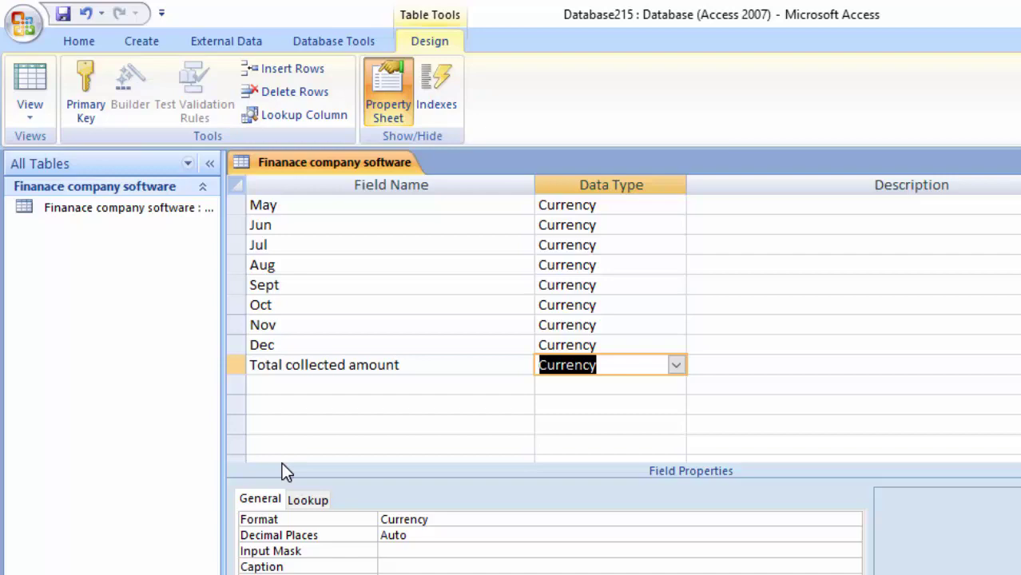
Step: Add an 'Inerest Rate' field, begin a lookup list for it, then cancel the wizard
click(319, 395)
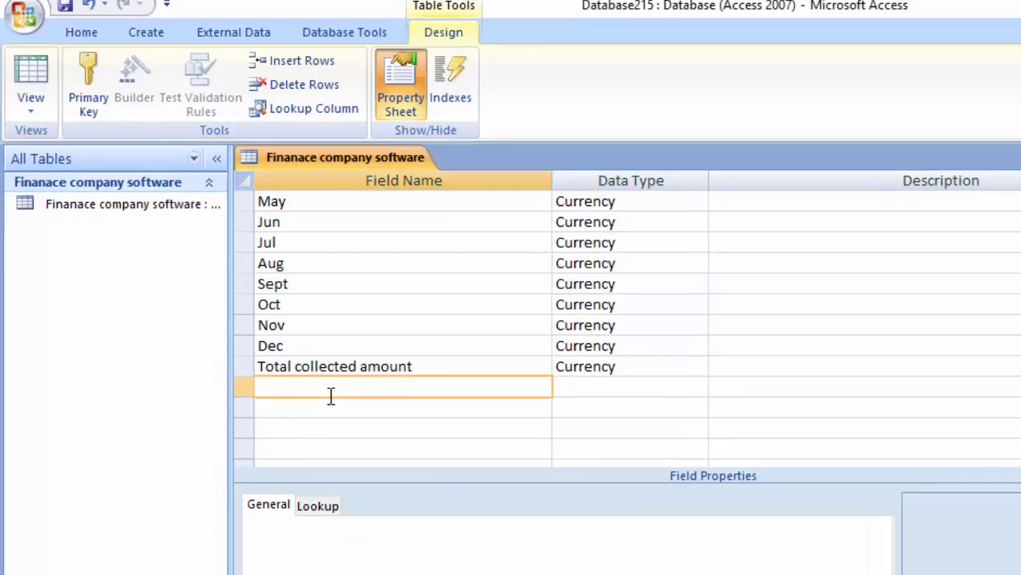
text(Iner)
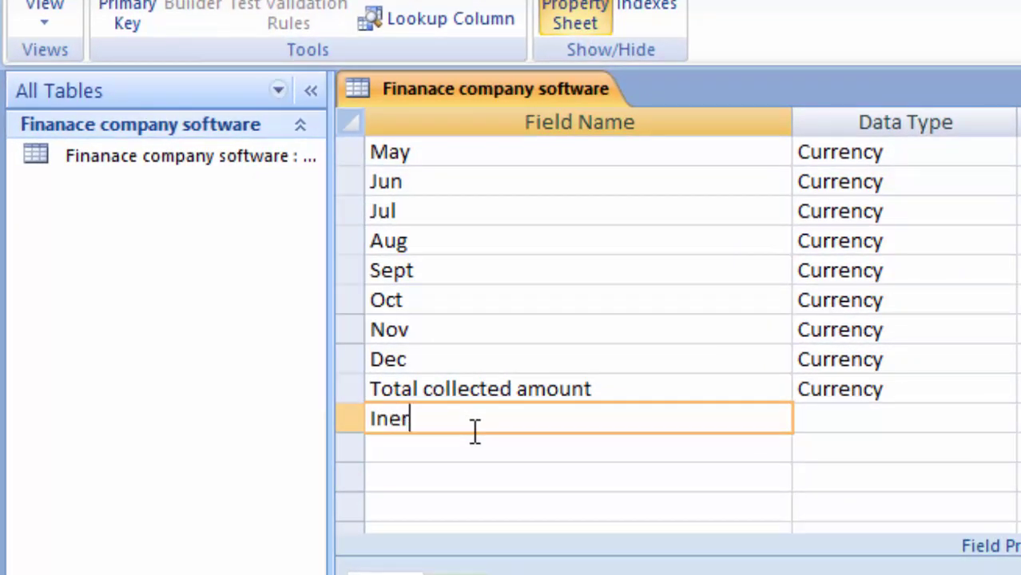
text(est Ra)
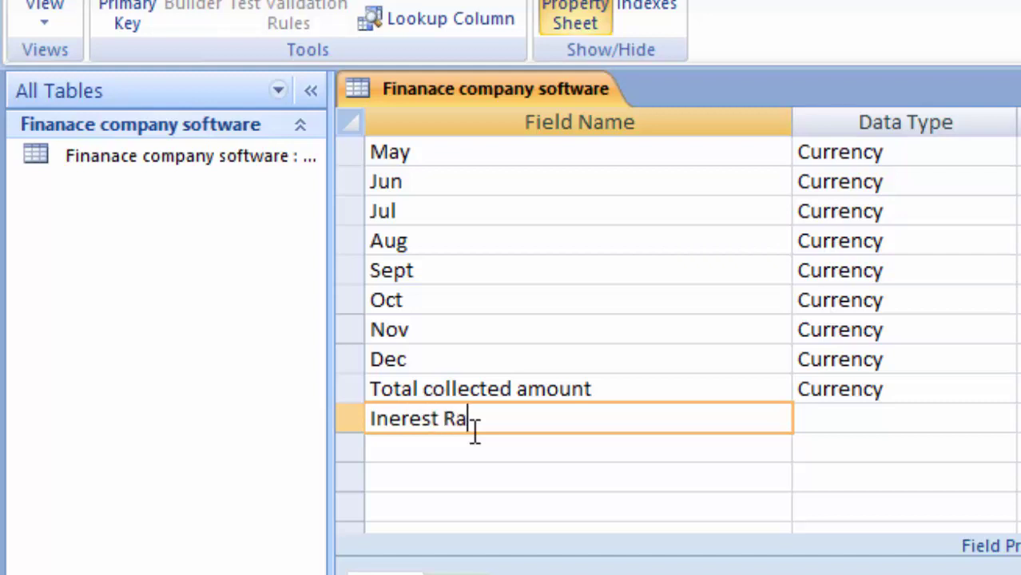
text(te)
click(915, 397)
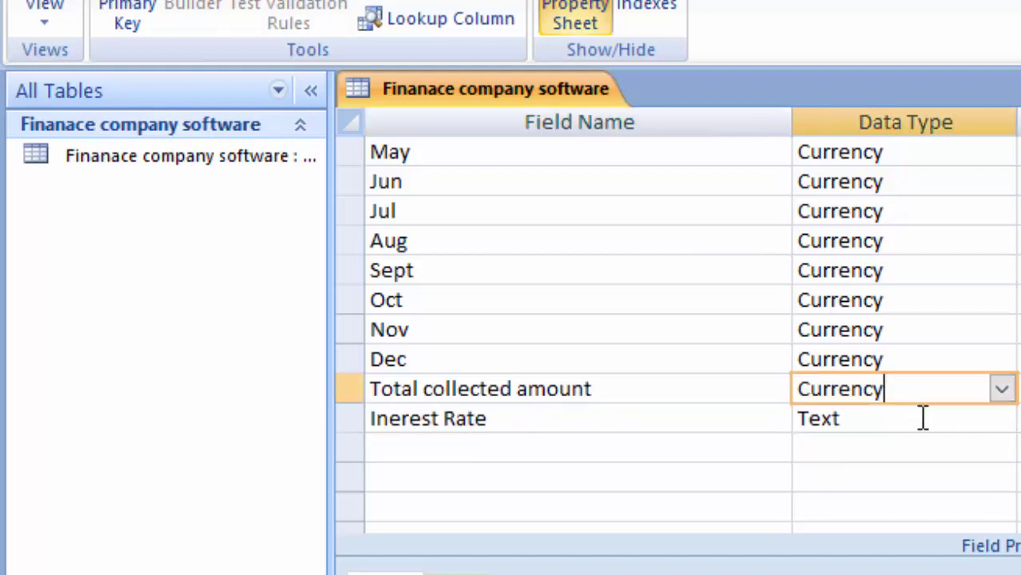
click(922, 418)
click(1001, 417)
click(879, 572)
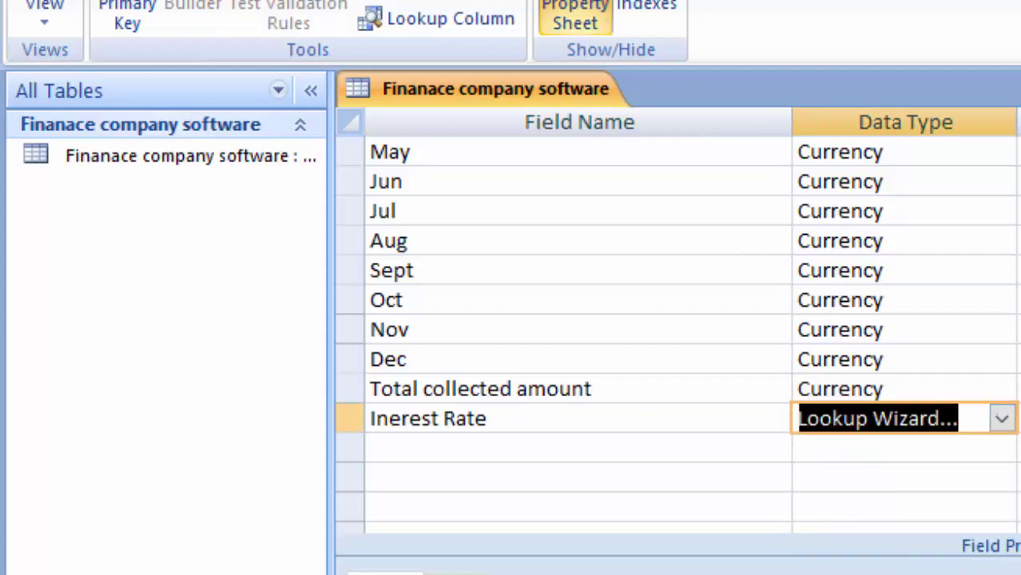
click(968, 267)
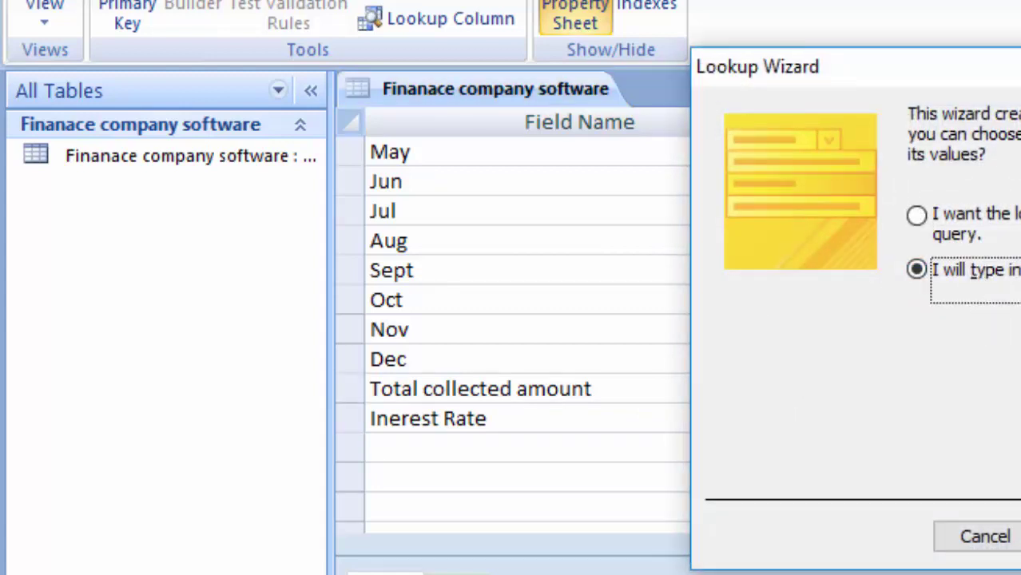
key(Return)
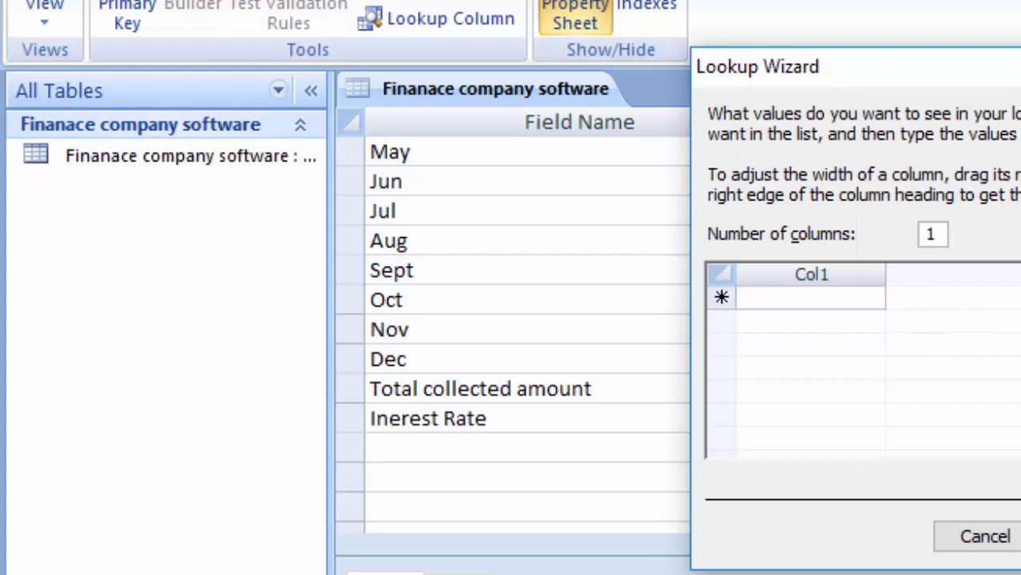
key(alt+b)
click(1002, 534)
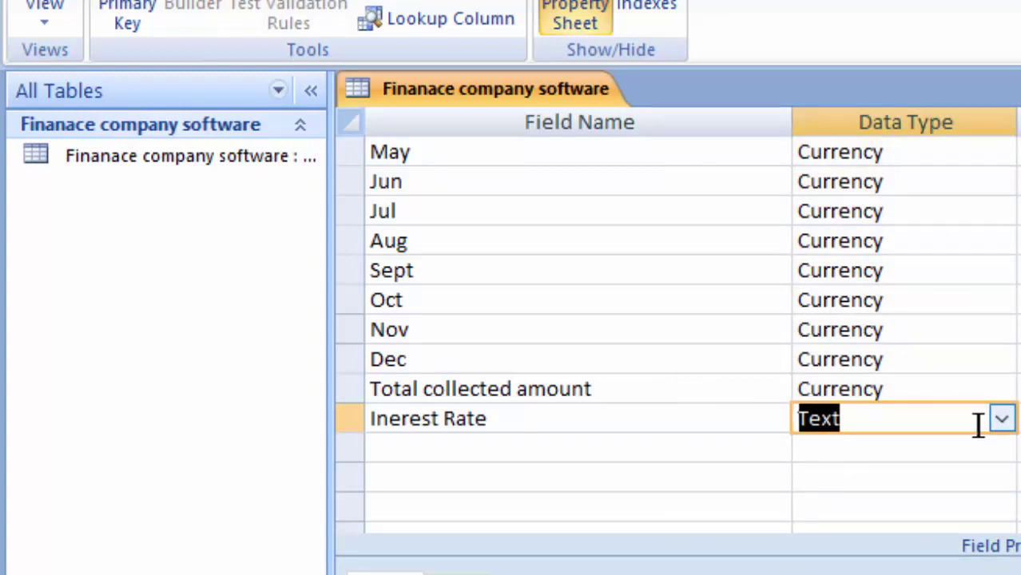
Step: Change Inerest Rate's data type to Number, leaving field size Double
key(Tab)
click(1005, 418)
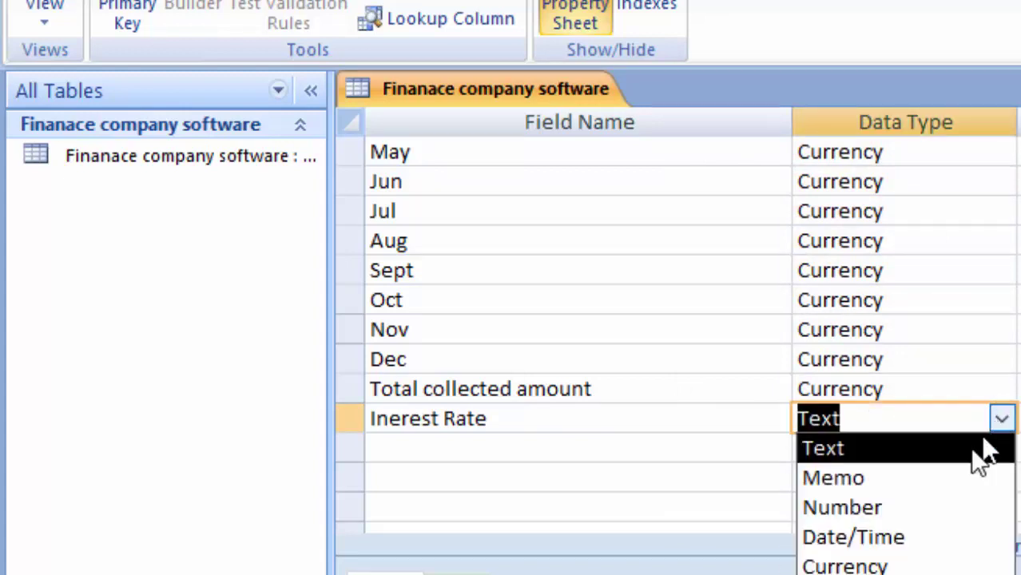
click(936, 503)
key(F2)
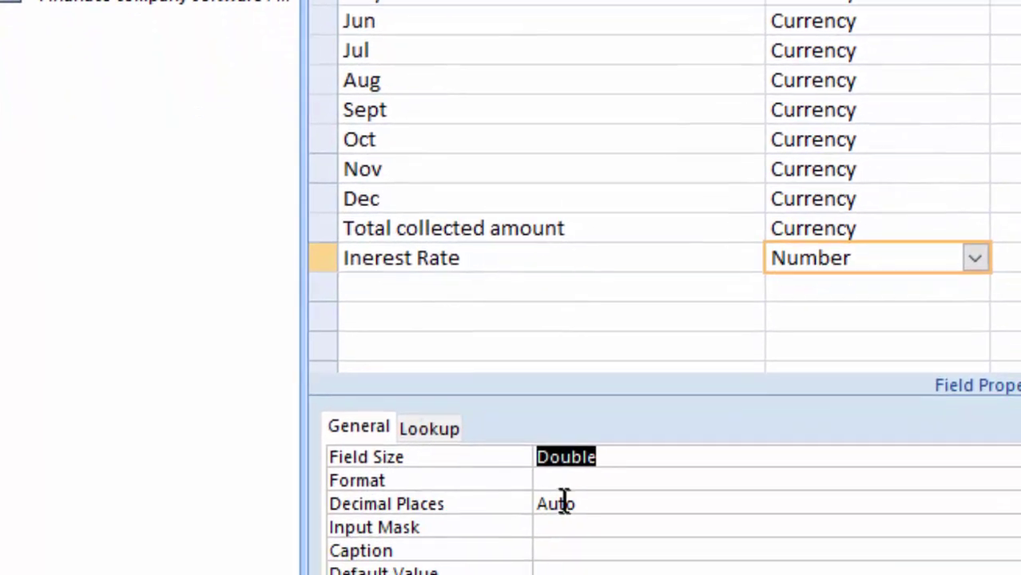
click(551, 387)
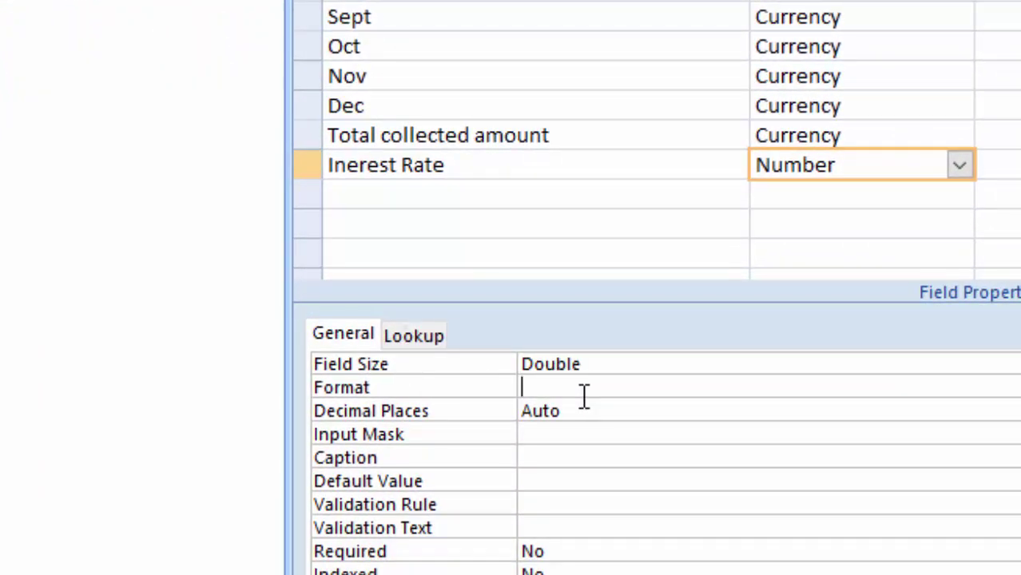
Step: Give Inerest Rate the Percent format; after trying Currency and Lookup Wizard, return it to Number
text(Perce)
text(nt)
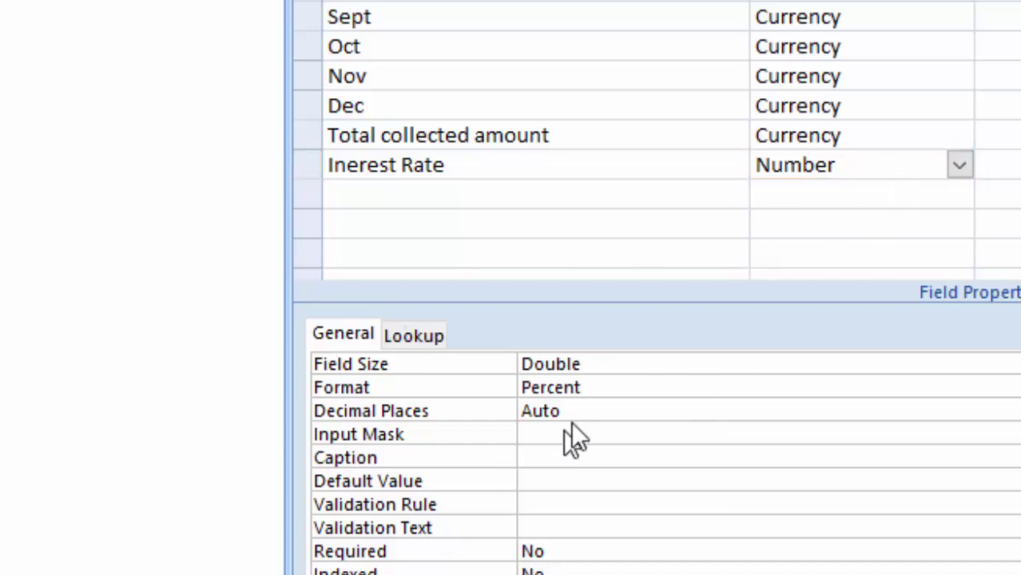
click(962, 160)
click(898, 320)
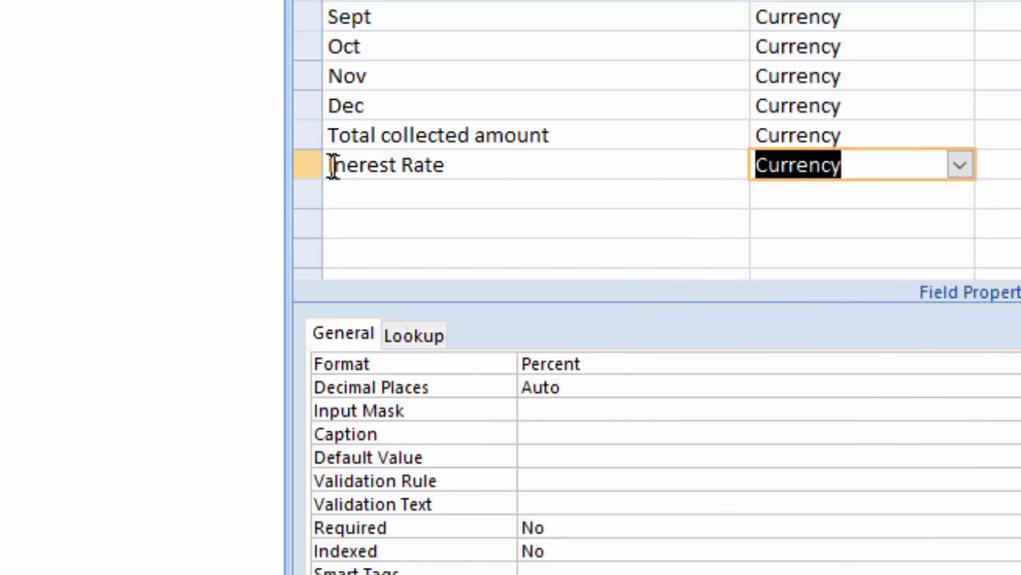
click(381, 193)
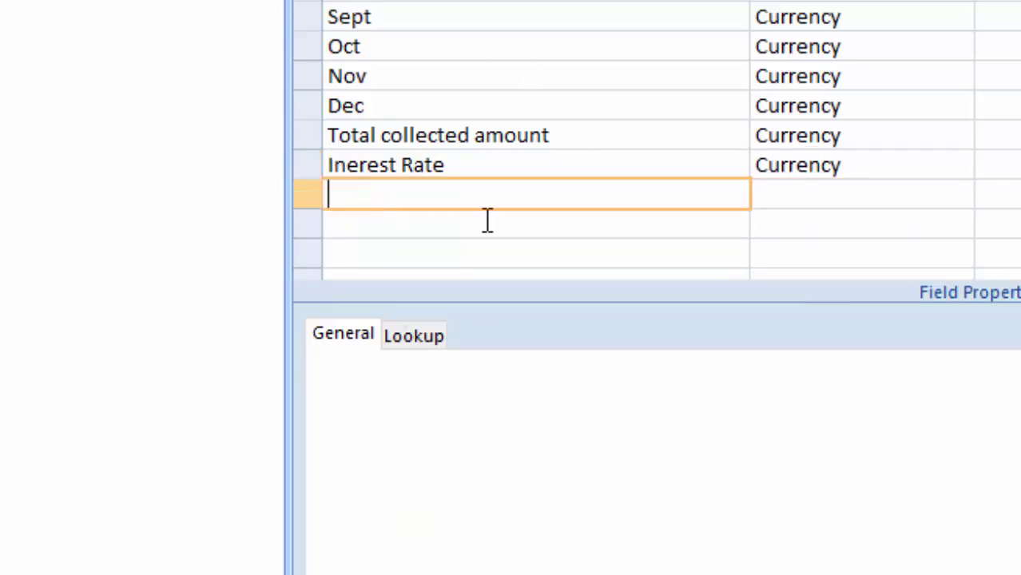
click(865, 160)
click(958, 167)
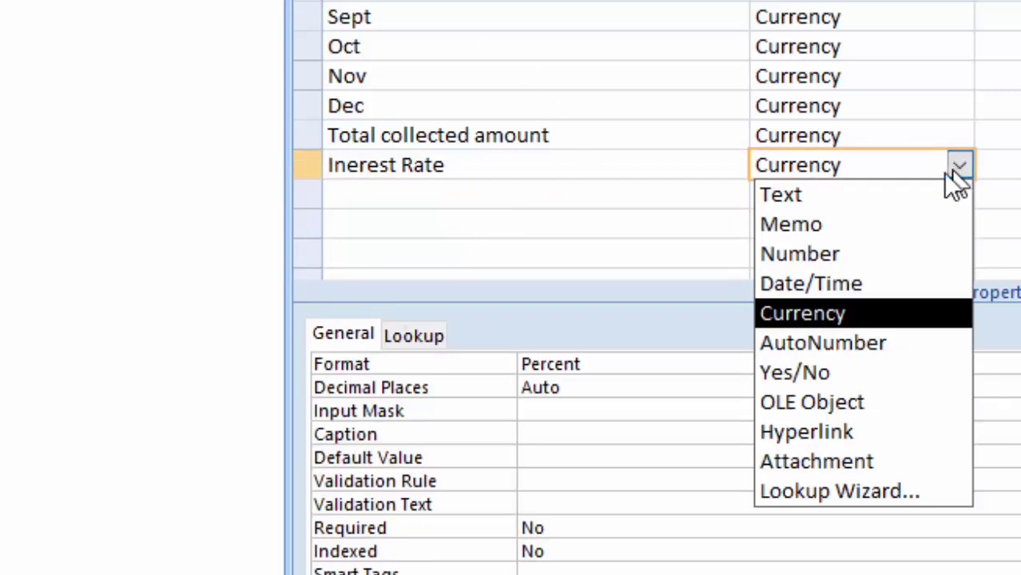
click(791, 491)
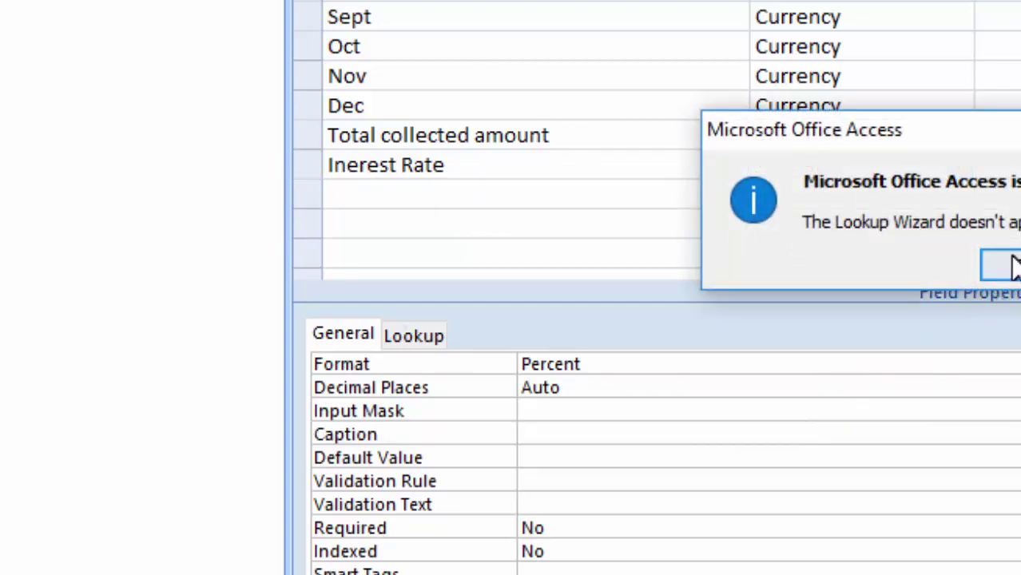
click(1013, 264)
click(958, 174)
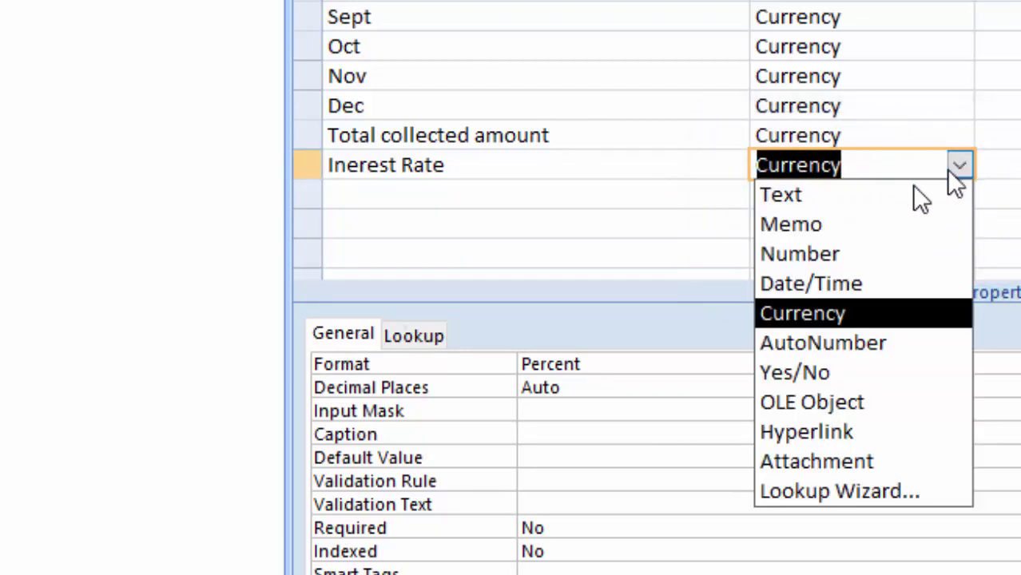
click(836, 254)
click(960, 167)
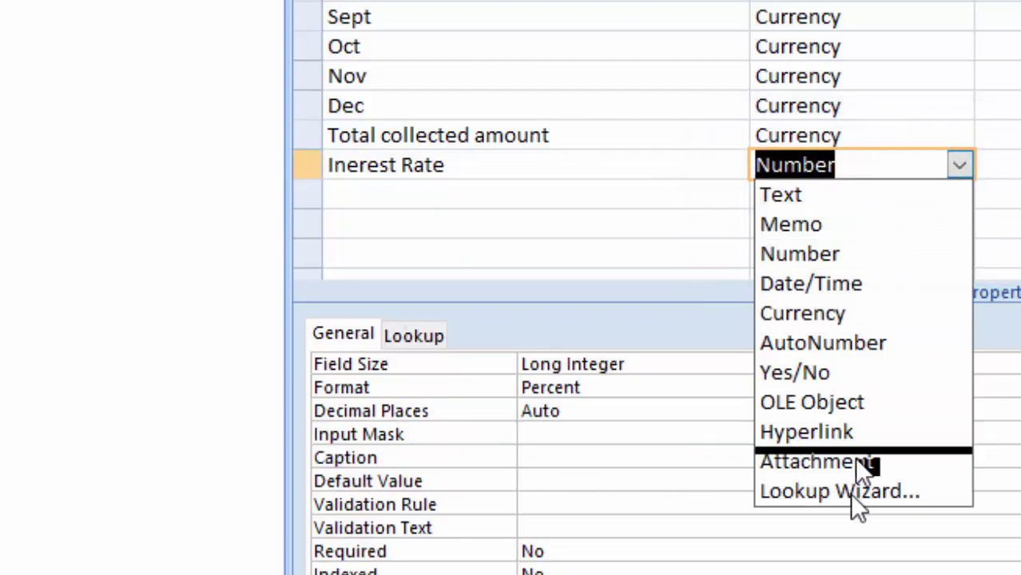
Step: Start the Lookup Wizard on Inerest Rate, choosing to type in the values yourself
click(863, 484)
click(550, 221)
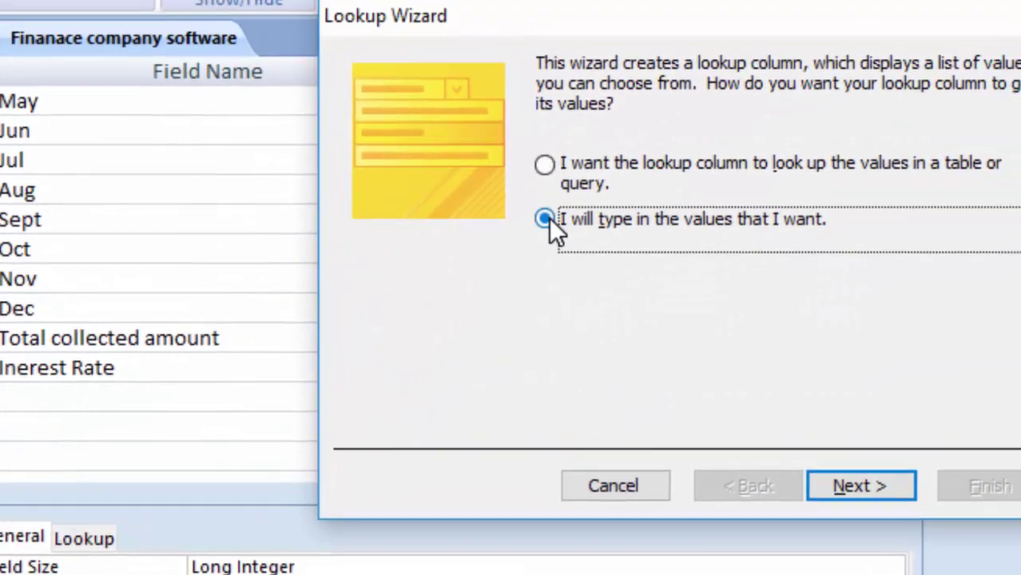
click(747, 542)
click(316, 302)
text(3)
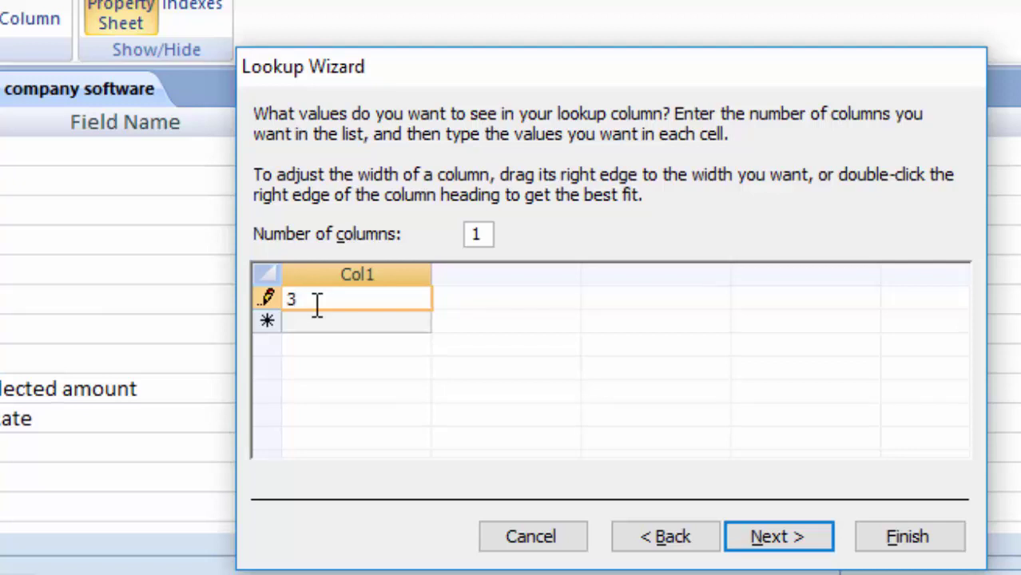
Step: Enter the lookup values 3%, 5%, 25%, 50% and 75% and finish the wizard
text(%)
key(Return)
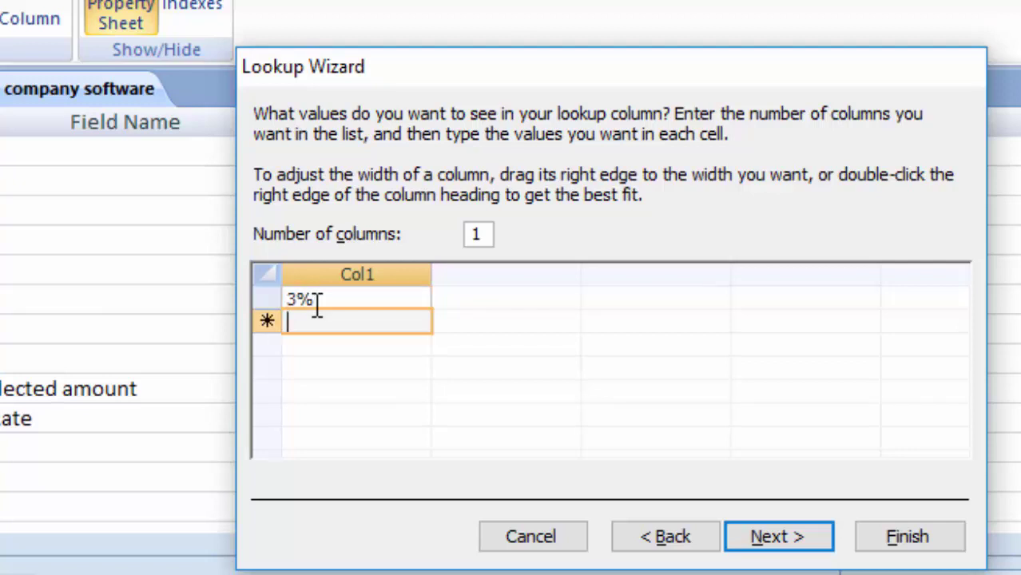
text(5)
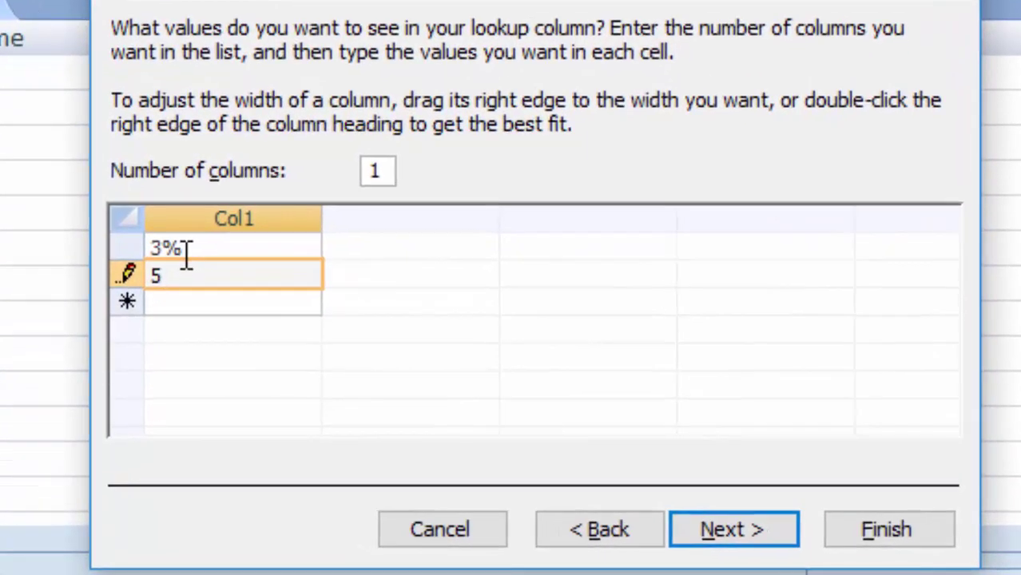
text(%)
key(Return)
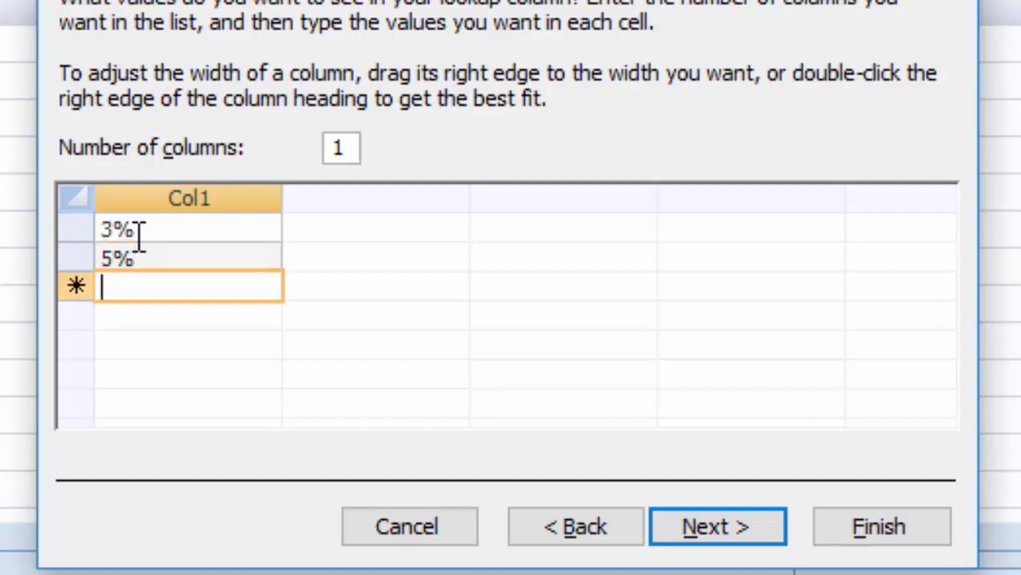
text(25)
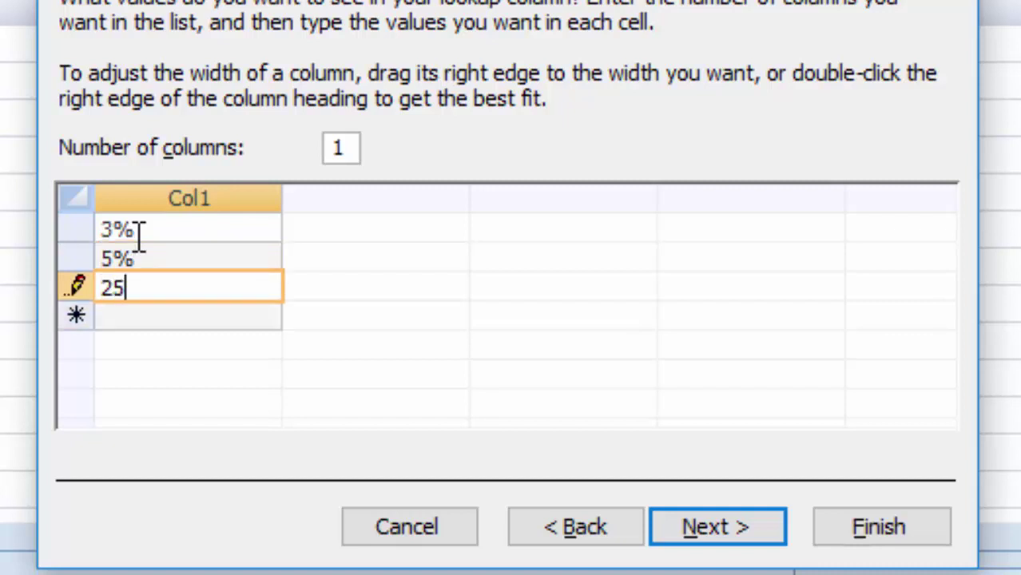
text(%)
key(Return)
text(5)
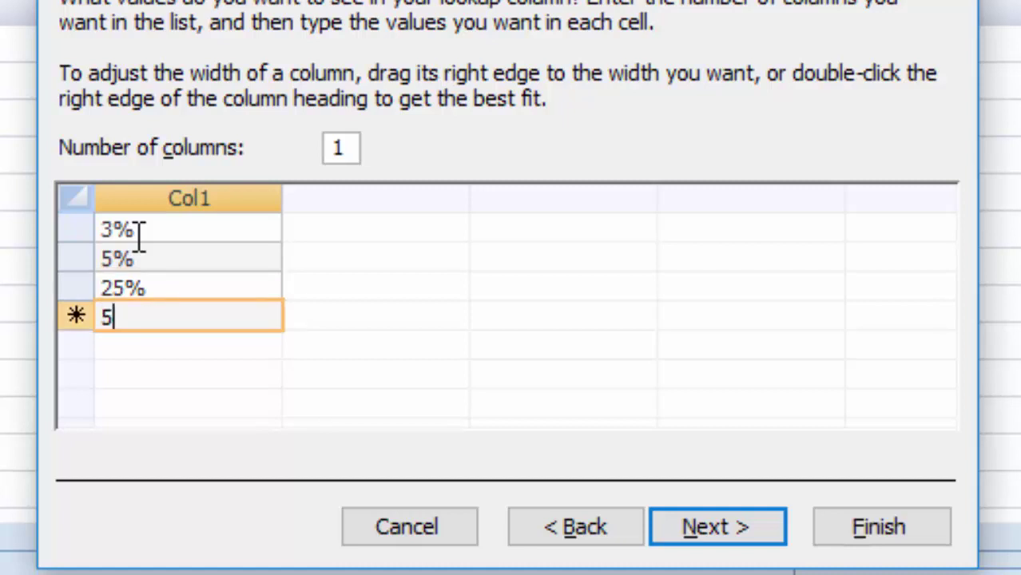
text(0%)
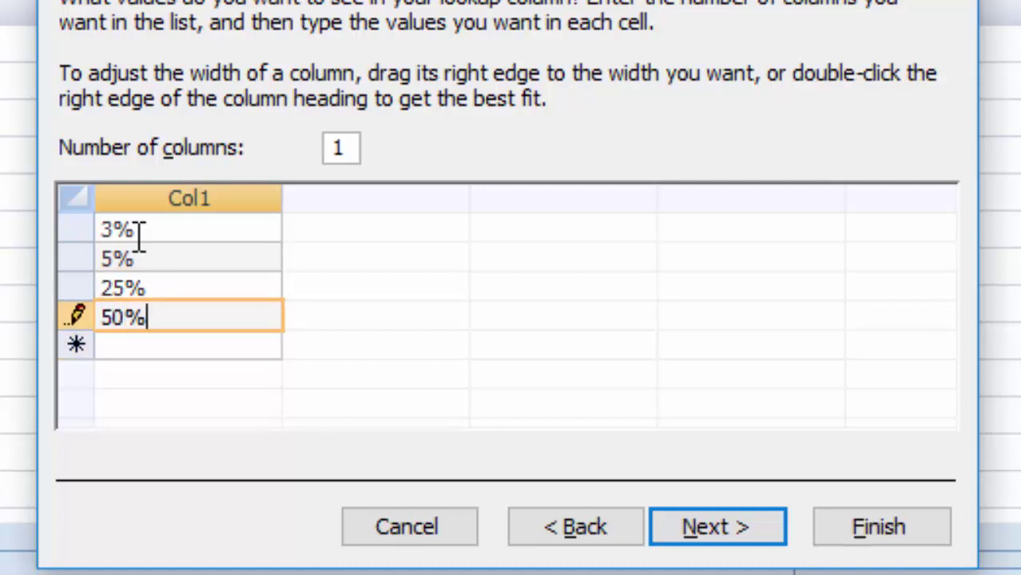
key(Return)
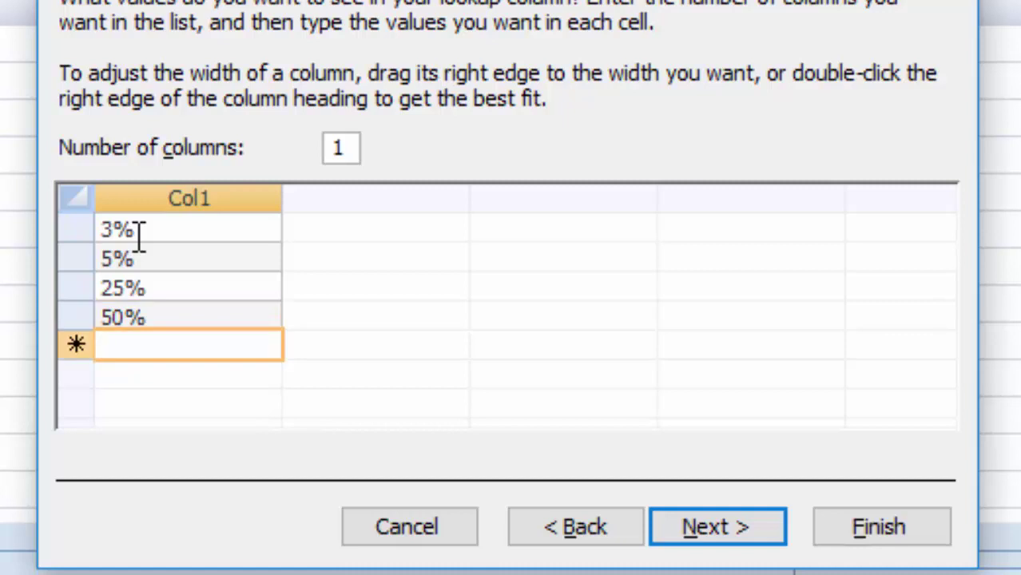
text(75)
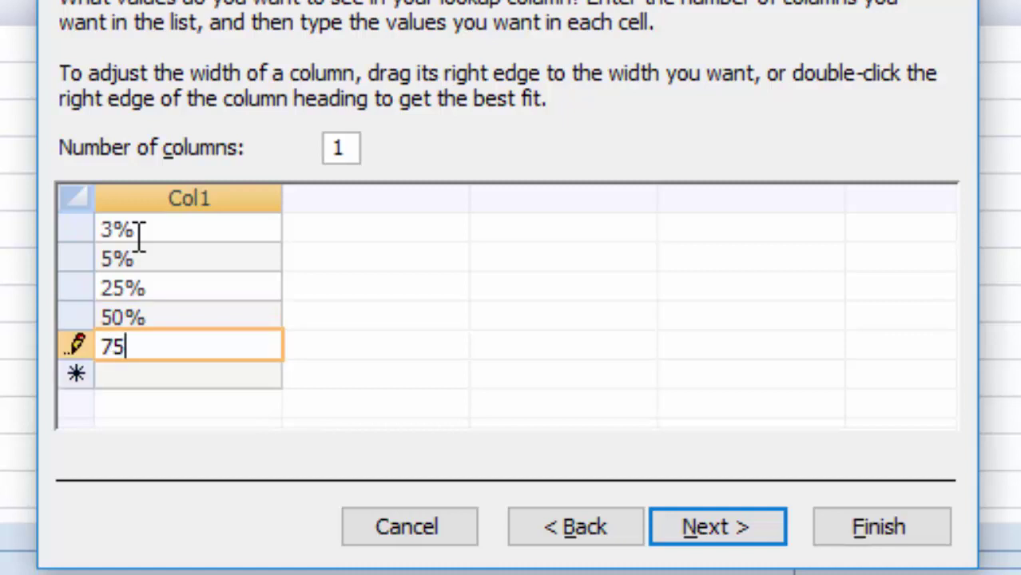
text(%)
click(663, 534)
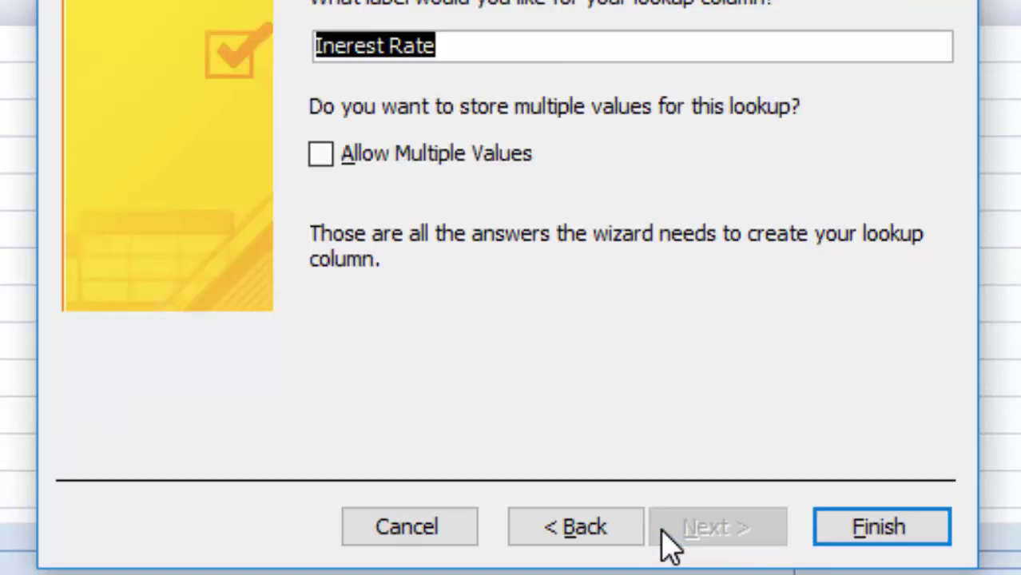
click(866, 532)
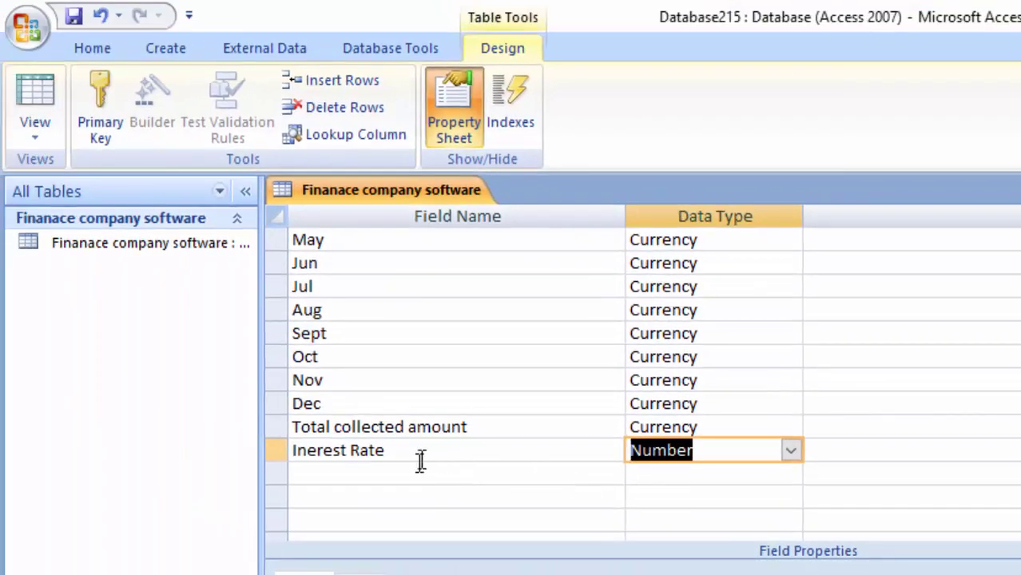
Step: Correct the field name to Interest Rate and add a new field named Maturity Amount
click(305, 451)
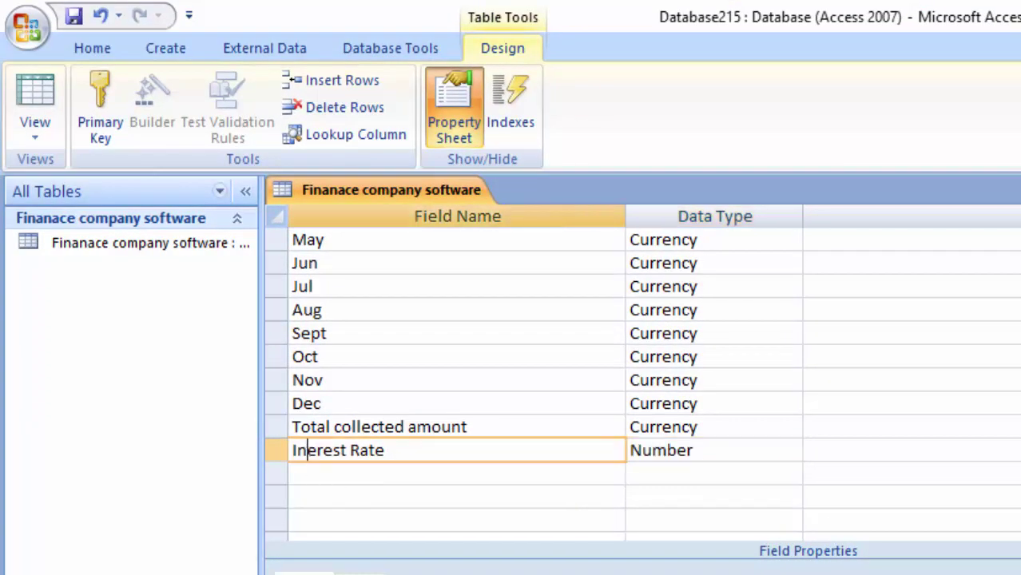
text(t)
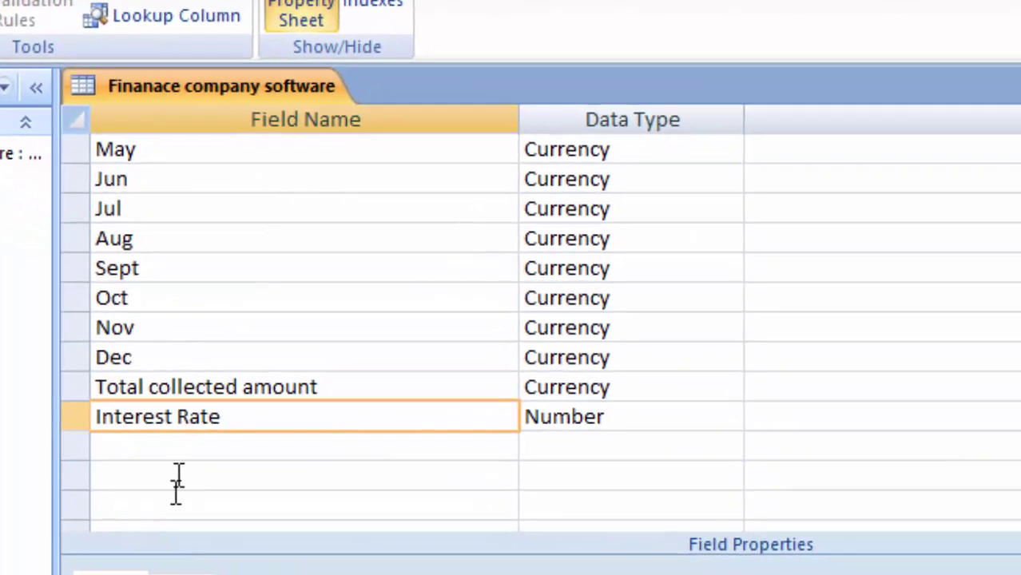
click(360, 468)
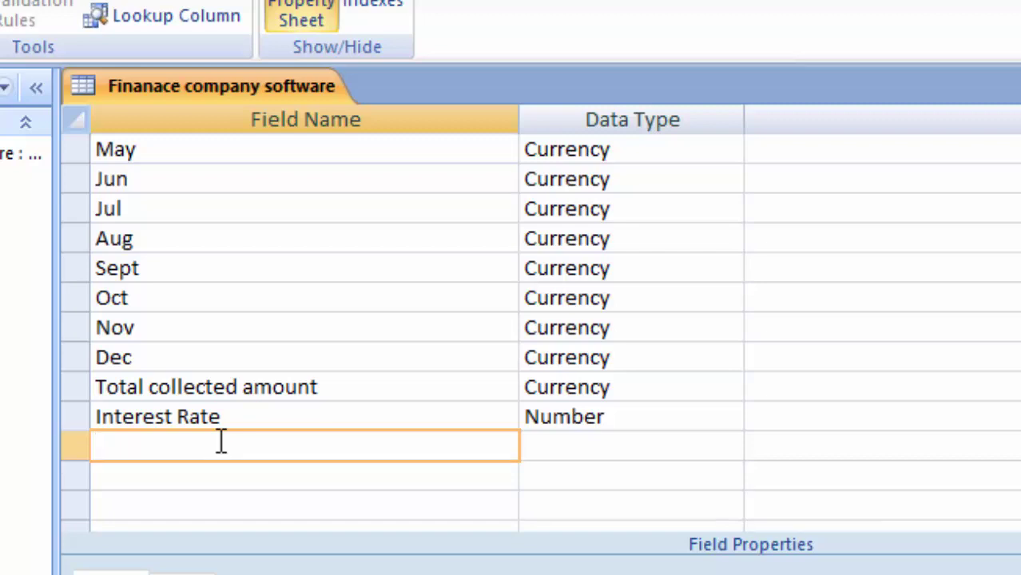
text(Paya)
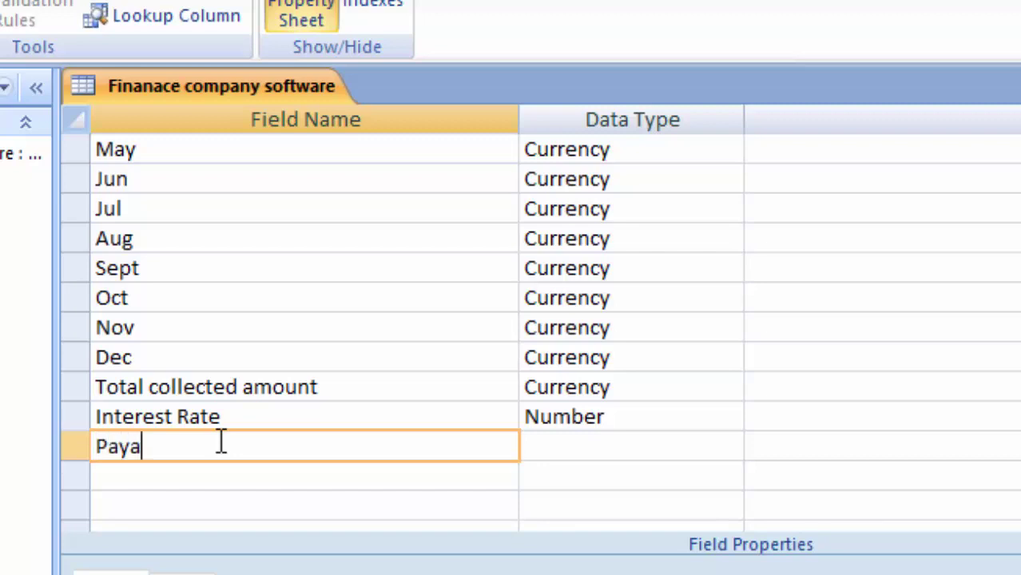
text(ble)
key(BackSpace)
key(BackSpace)
key(BackSpace)
key(BackSpace)
key(BackSpace)
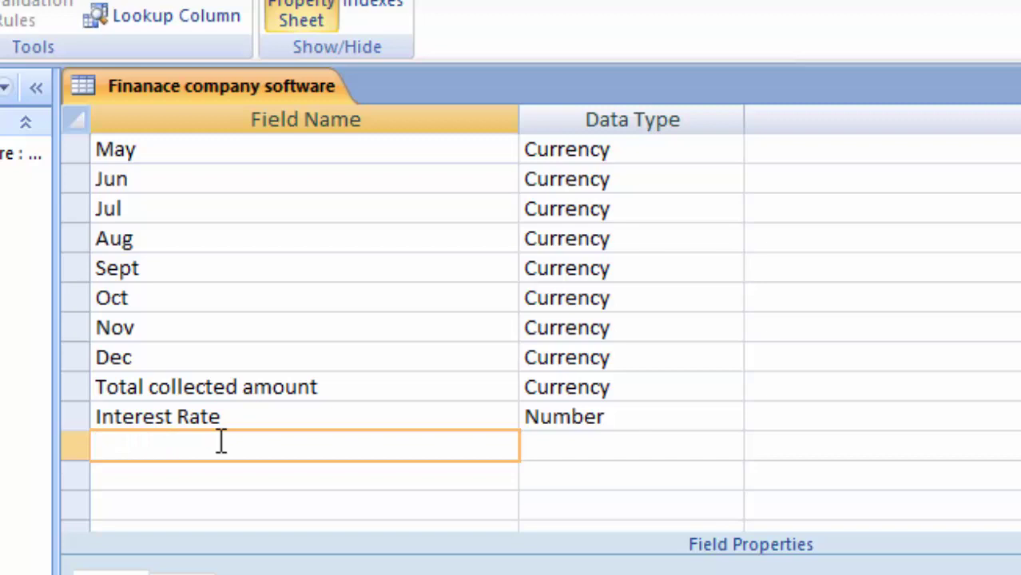
text(Matur)
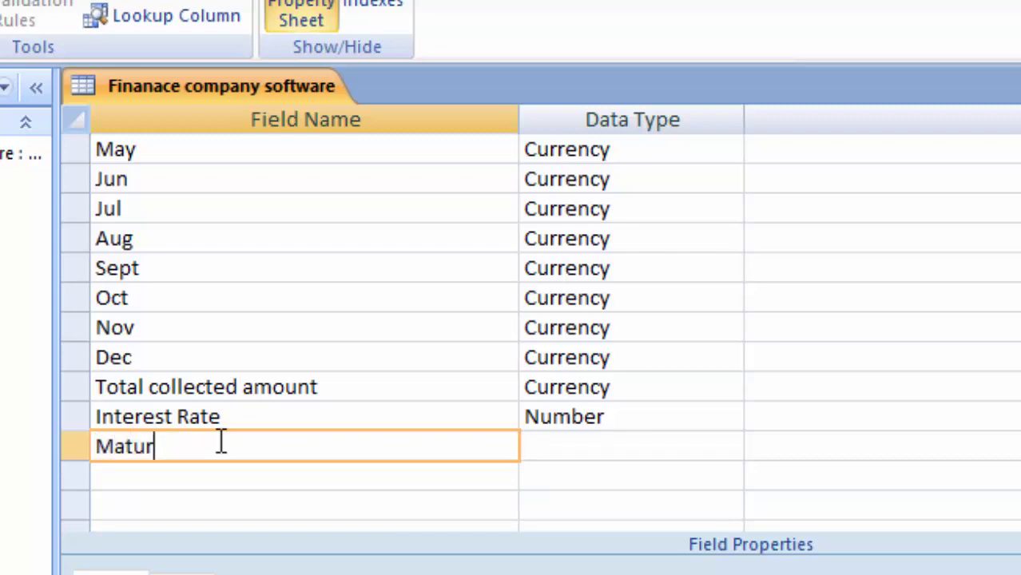
text(itu)
key(BackSpace)
text(y Amo)
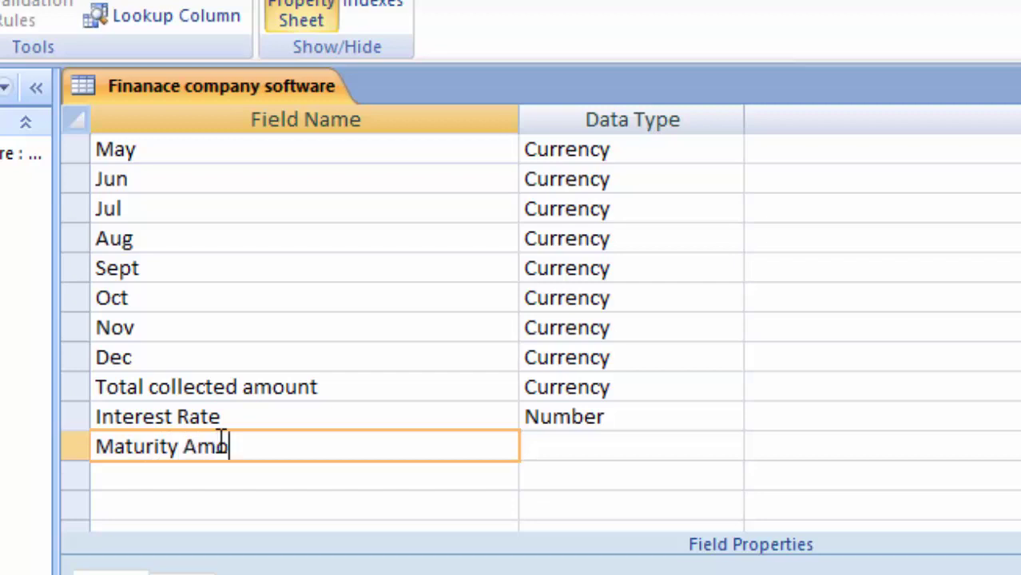
text(unt)
Step: Set Maturity Amount's data type to Currency
click(560, 447)
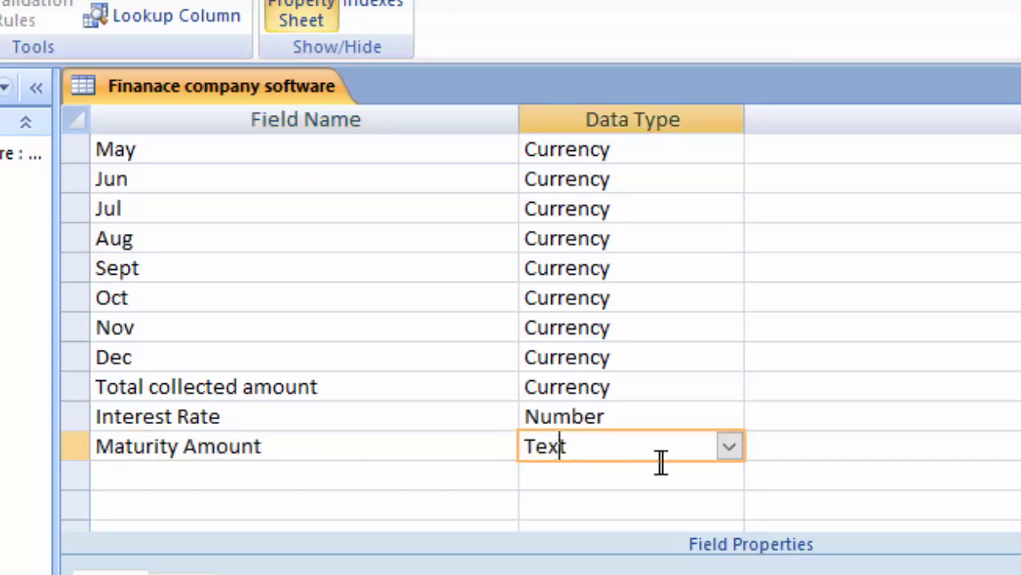
click(727, 447)
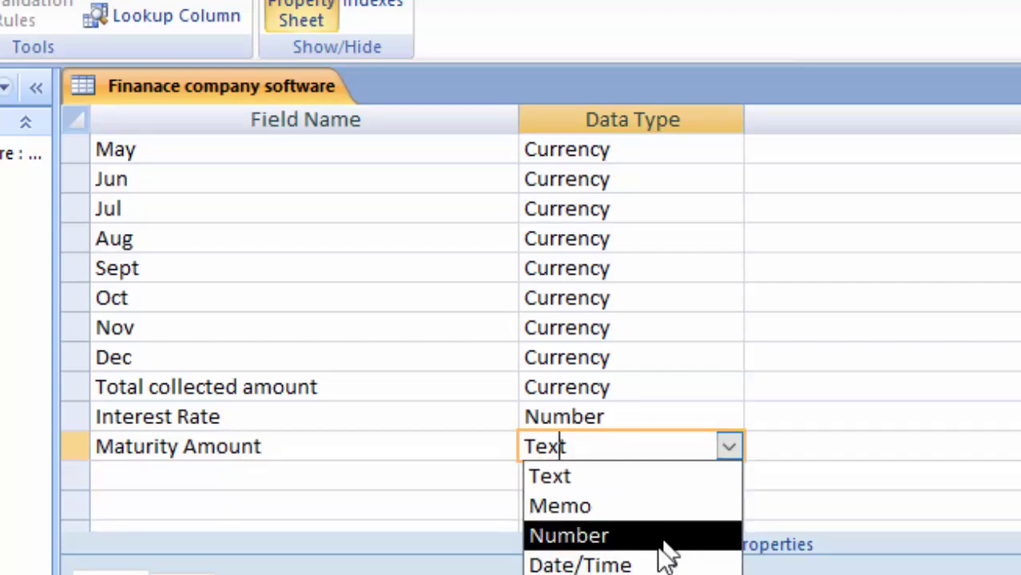
click(623, 574)
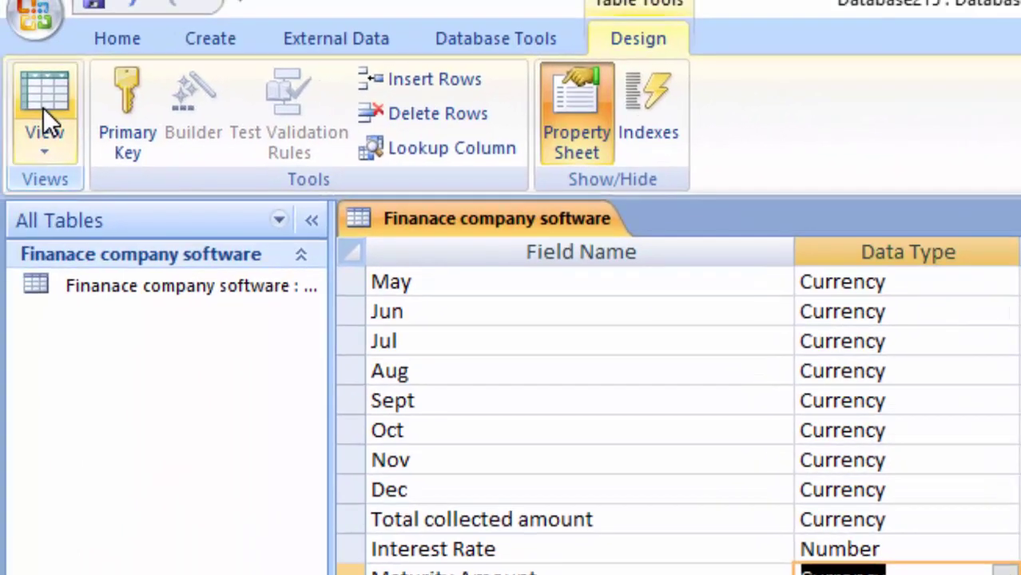
Step: Save the table in Datasheet view and widen the Account holder name column to fit
click(44, 108)
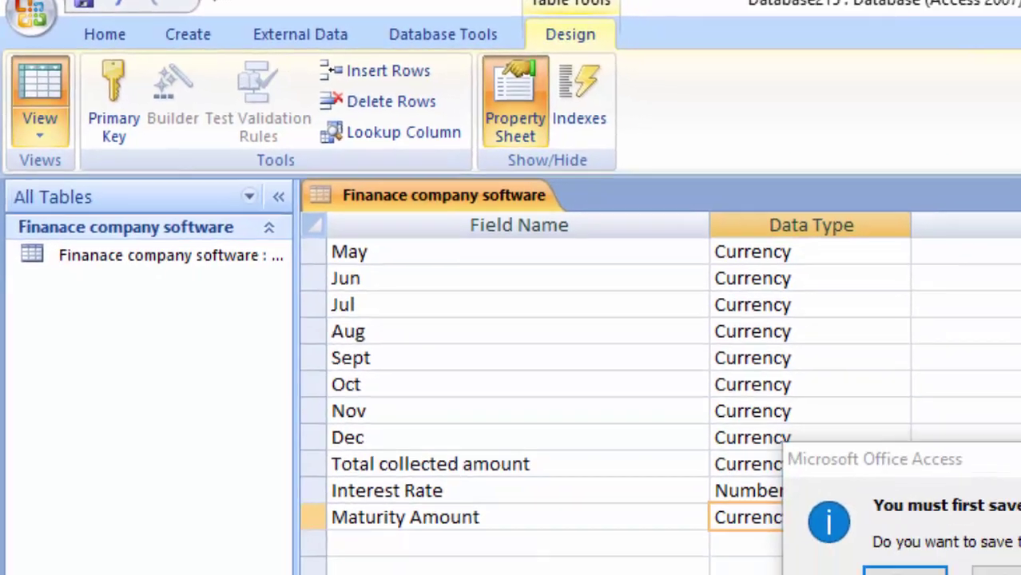
click(907, 572)
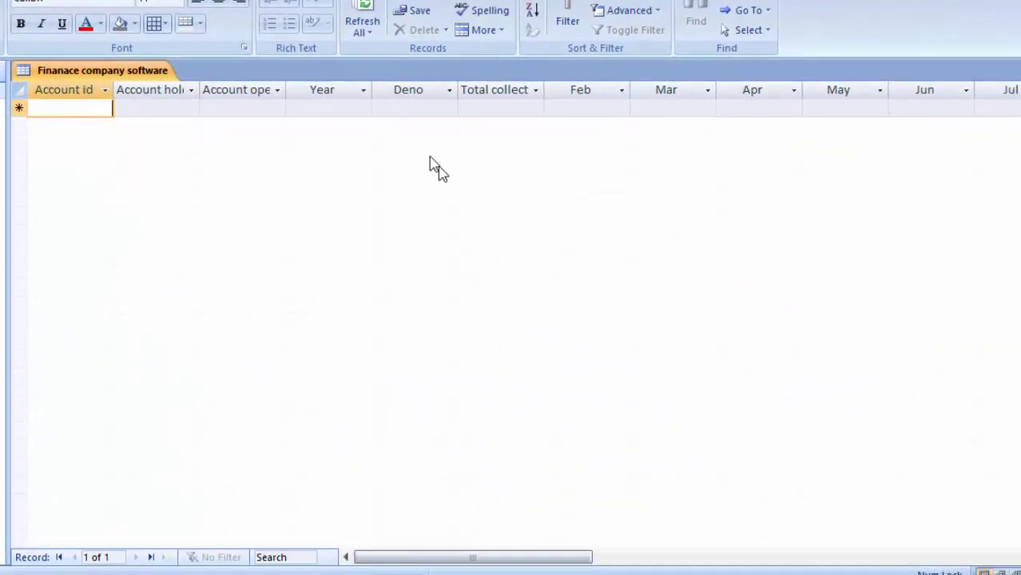
double_click(200, 89)
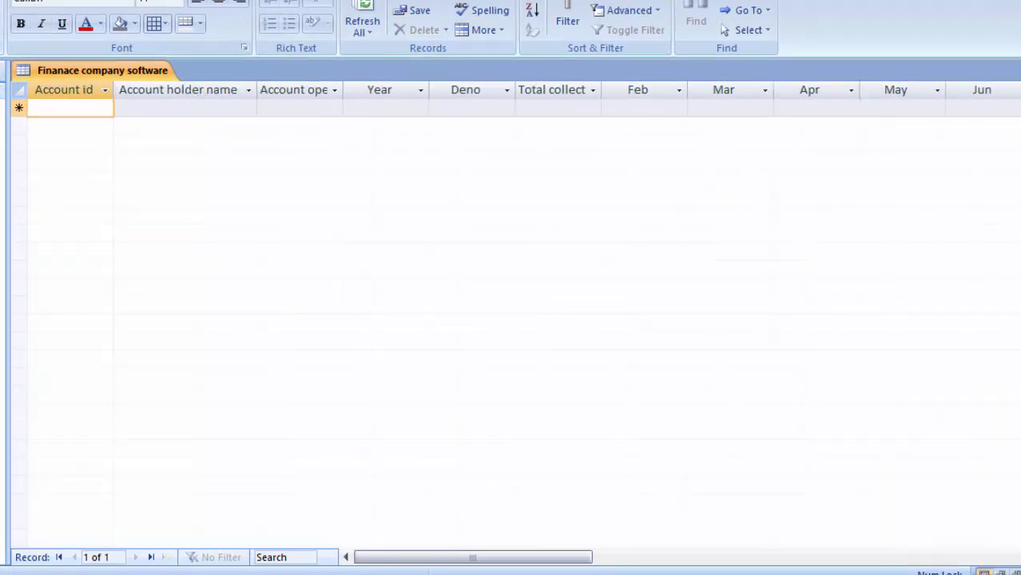
Step: Create a new design query on the Finanace company software table and enlarge its field list
click(505, 24)
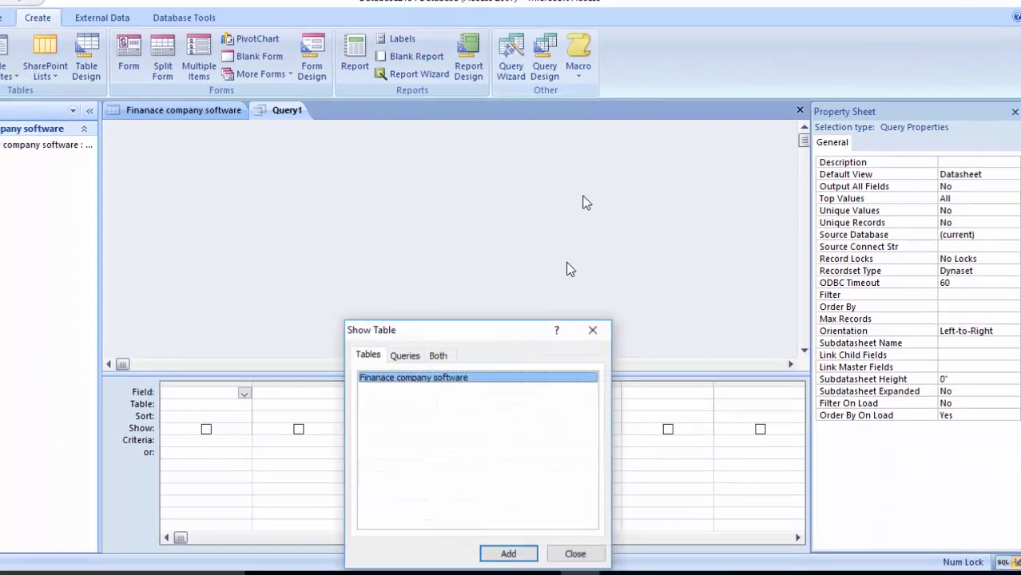
click(511, 552)
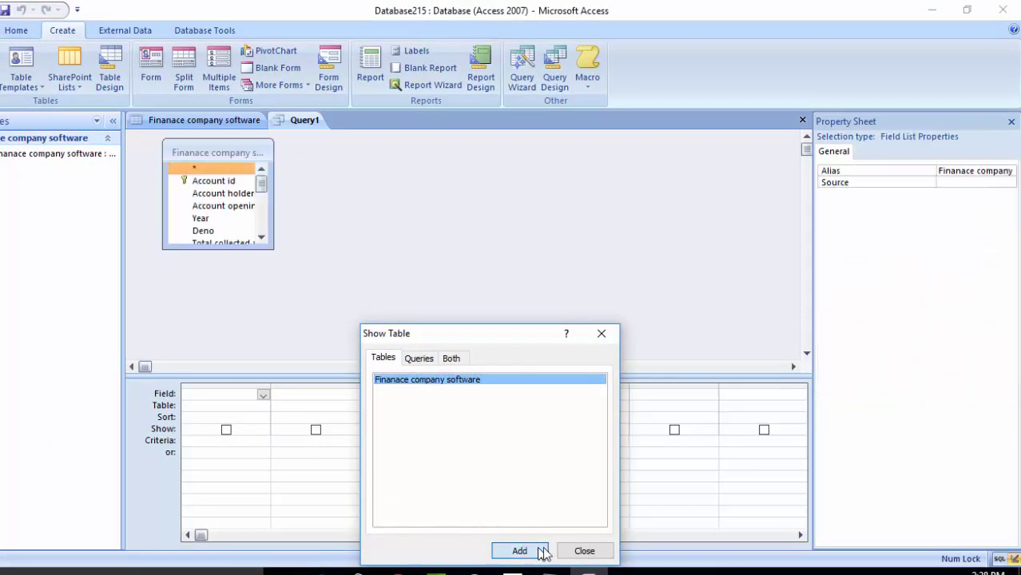
click(584, 551)
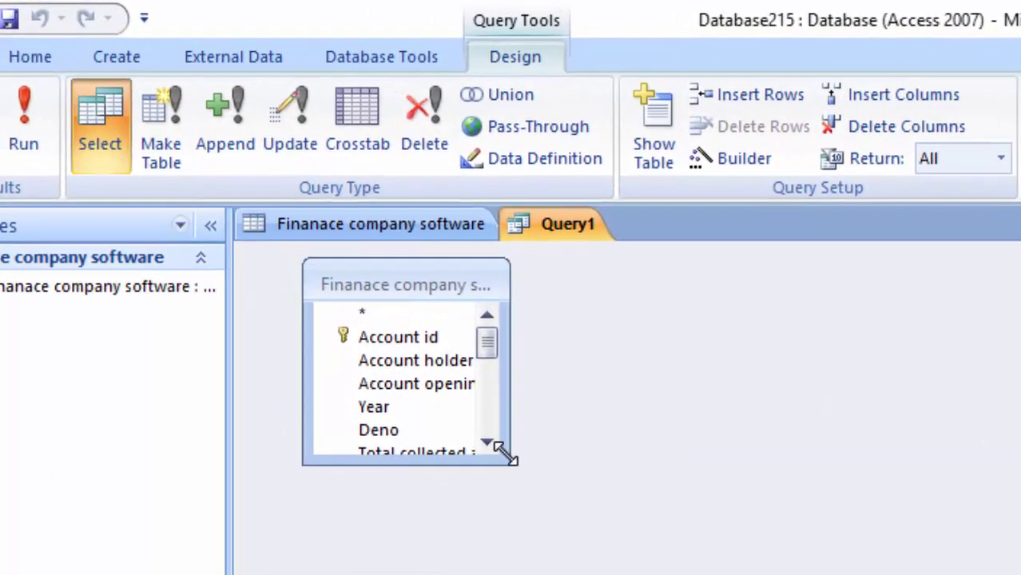
drag(504, 451, 575, 556)
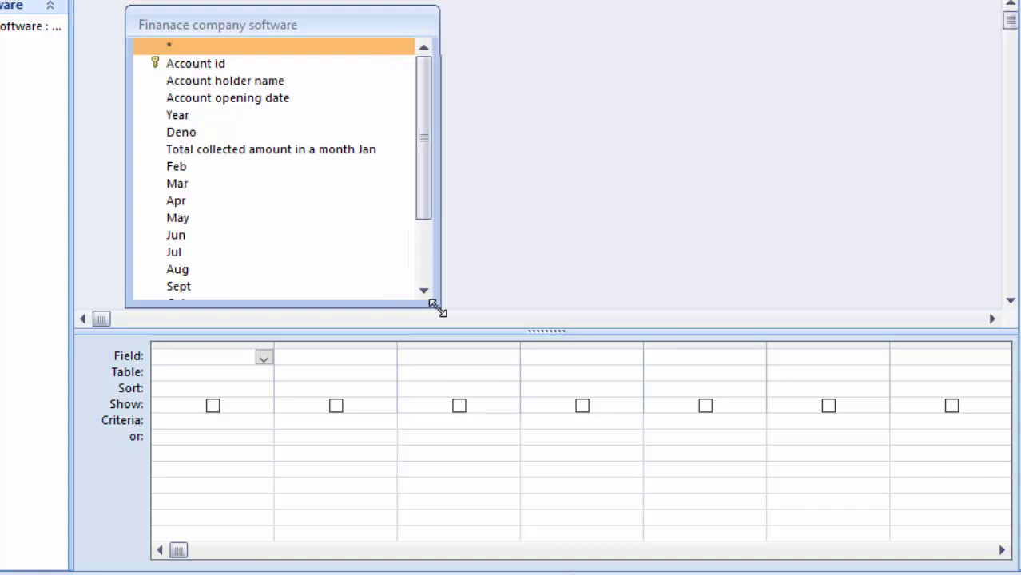
drag(437, 310, 442, 310)
Step: Add Account id, Account holder name, Account opening date, Year, Deno, and Jan through Apr
double_click(280, 64)
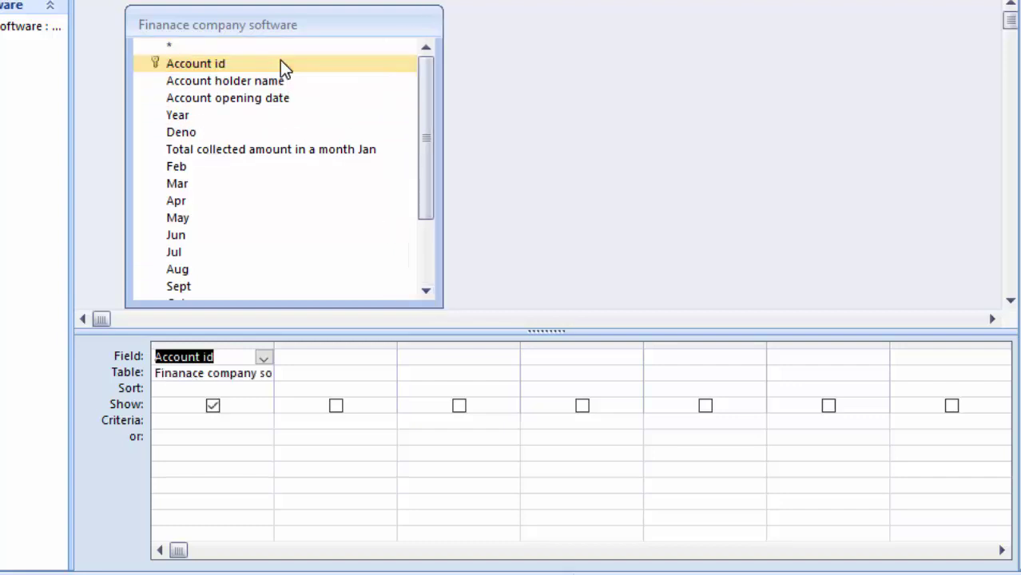
double_click(277, 81)
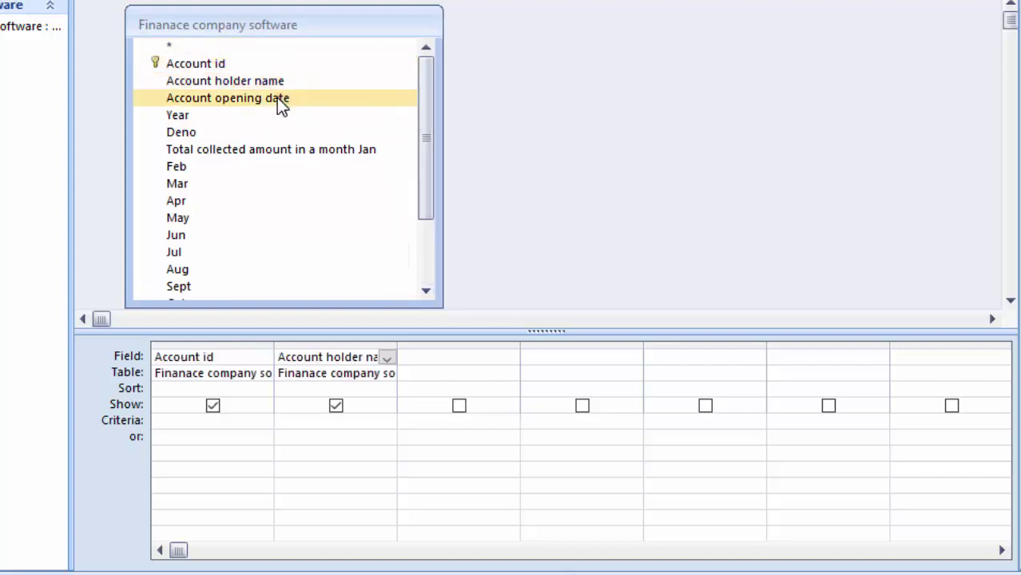
click(276, 97)
double_click(276, 97)
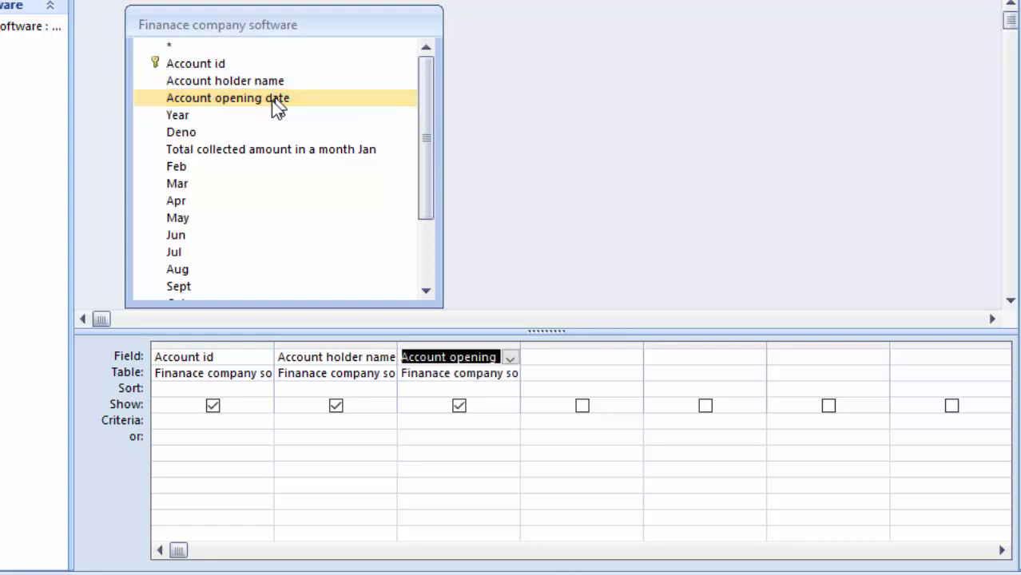
click(264, 120)
double_click(265, 120)
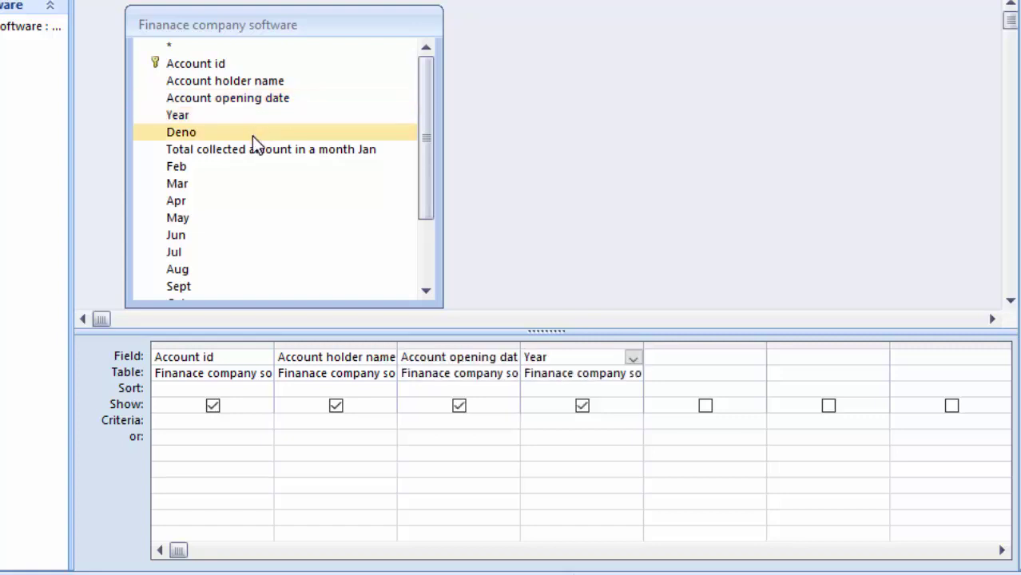
click(251, 133)
double_click(252, 134)
click(243, 146)
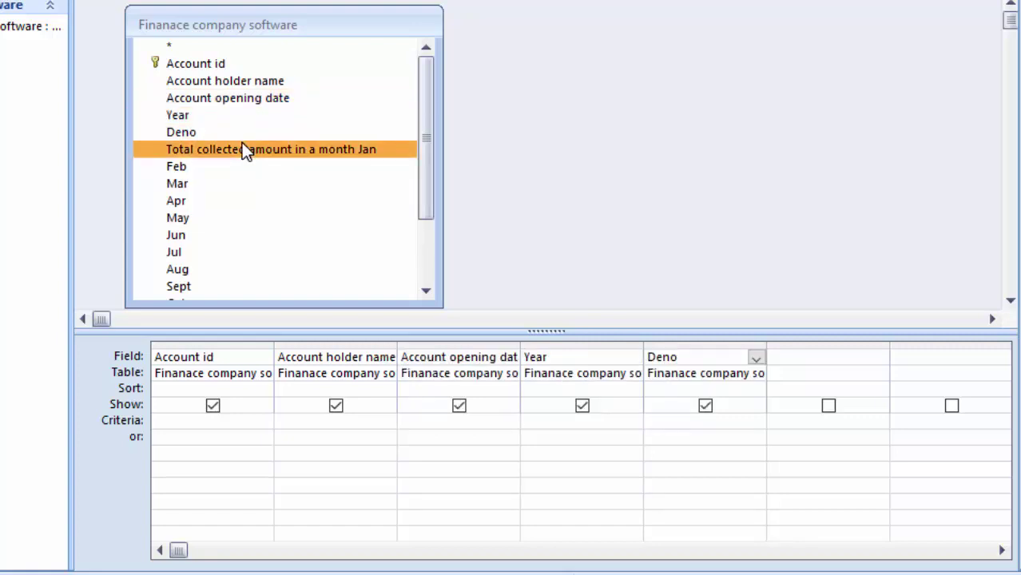
double_click(243, 146)
click(225, 165)
double_click(225, 168)
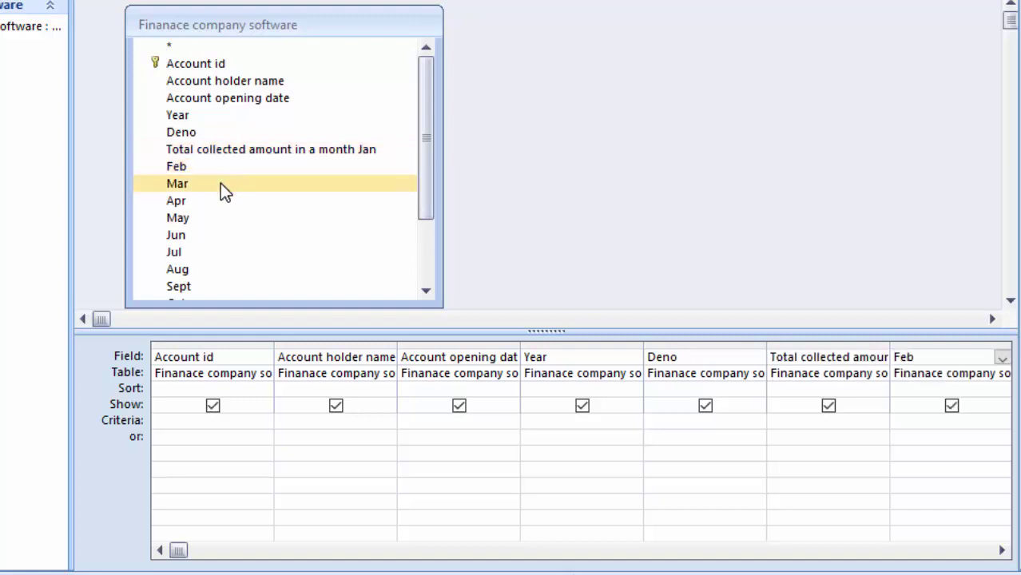
double_click(221, 183)
double_click(214, 201)
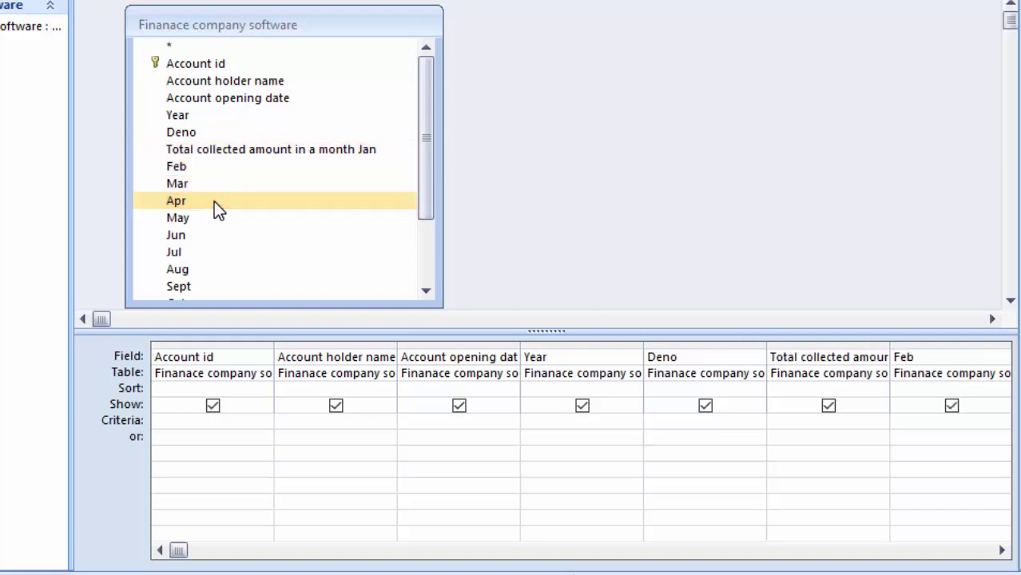
Step: Add the May, Jun, Jul, Aug, Sept and Oct fields to the query grid
click(1002, 551)
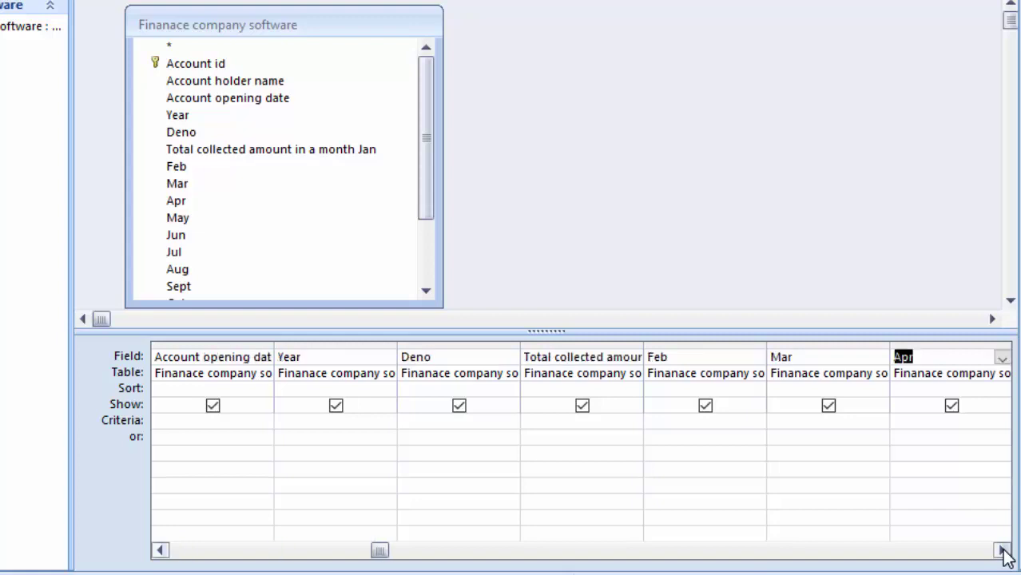
click(1001, 550)
click(1001, 550)
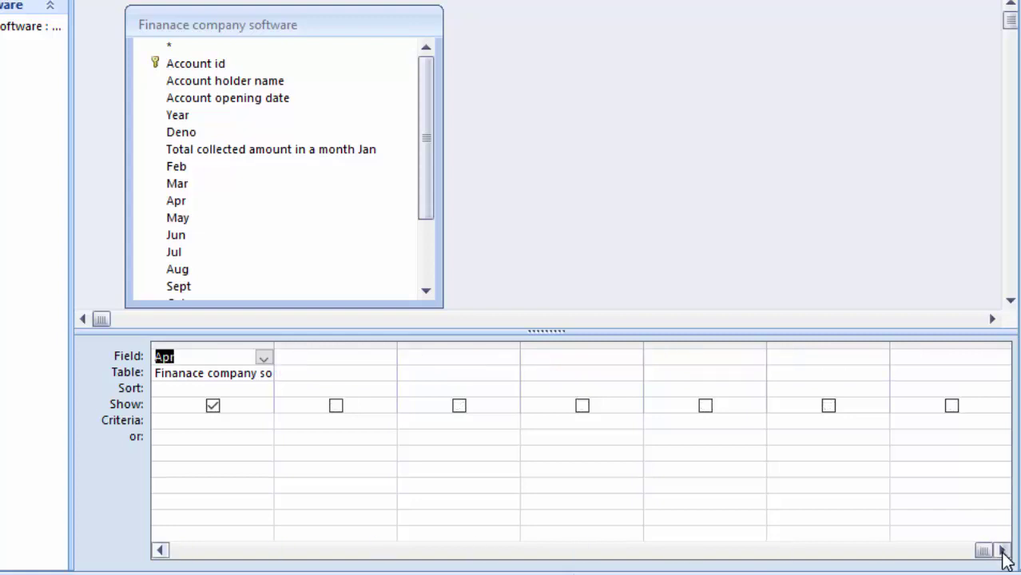
double_click(168, 219)
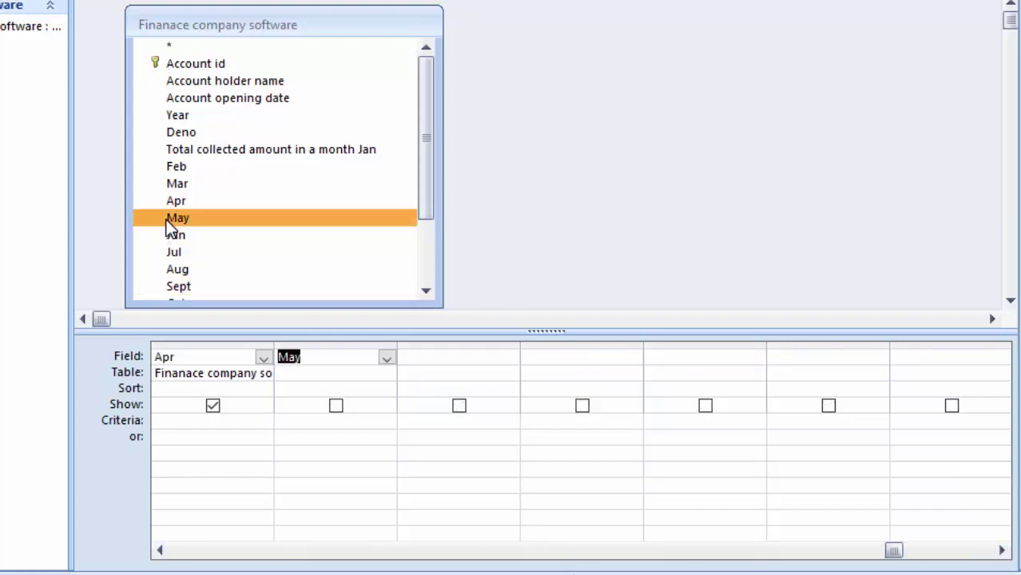
double_click(175, 235)
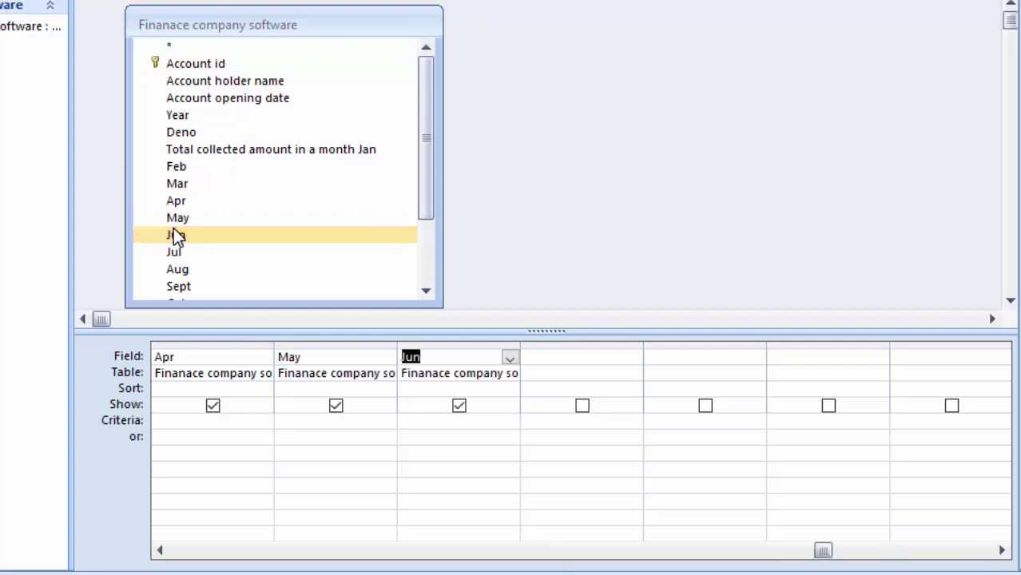
click(173, 249)
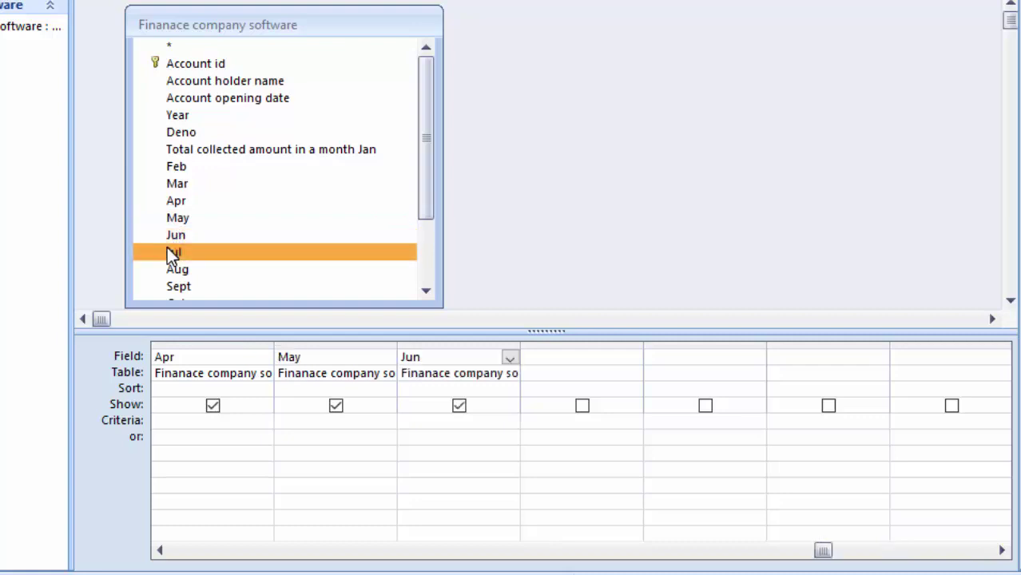
double_click(168, 252)
scroll(209, 286, down, 1)
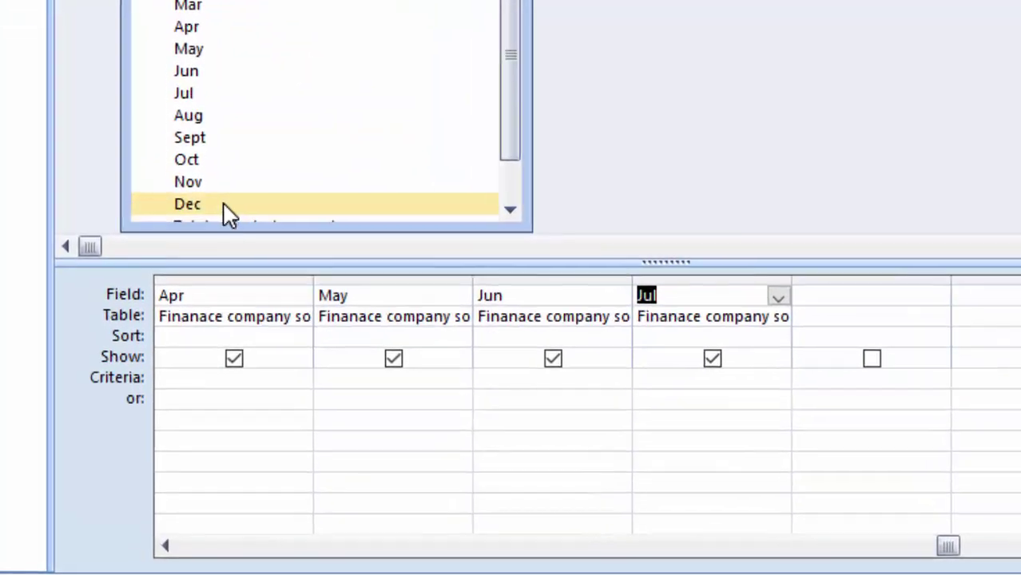
scroll(209, 286, down, 1)
scroll(272, 120, up, 1)
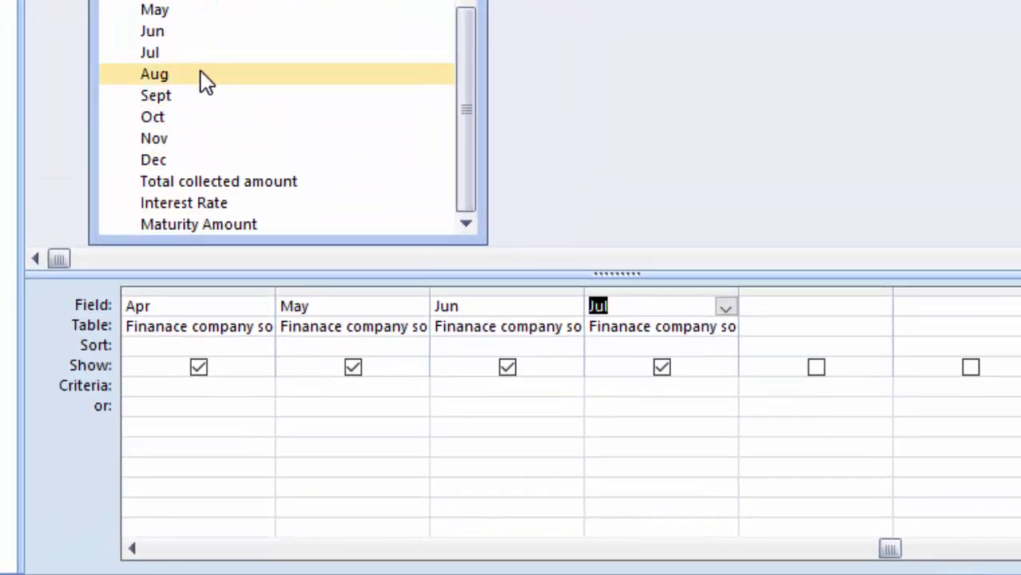
double_click(277, 0)
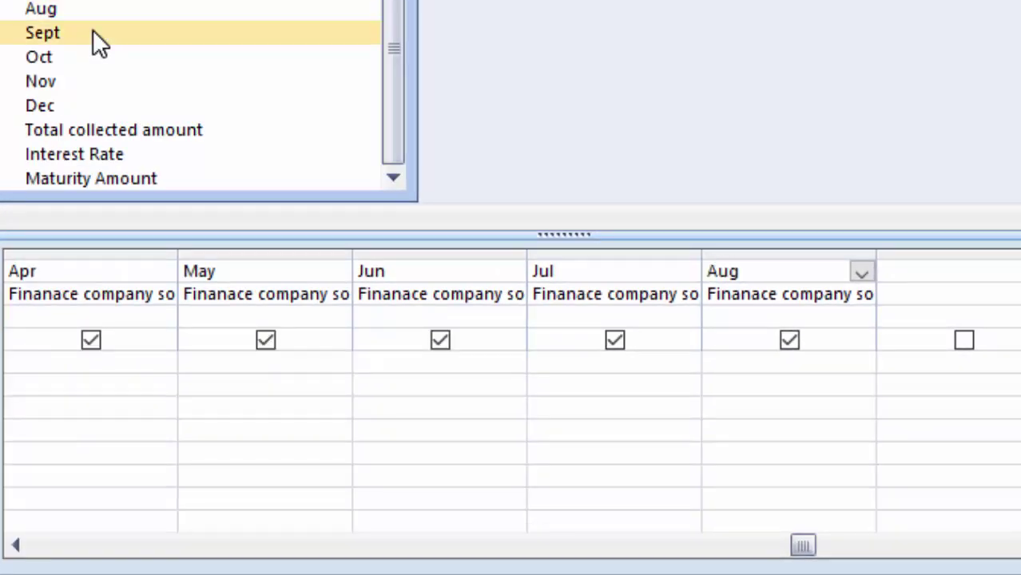
double_click(93, 32)
double_click(81, 57)
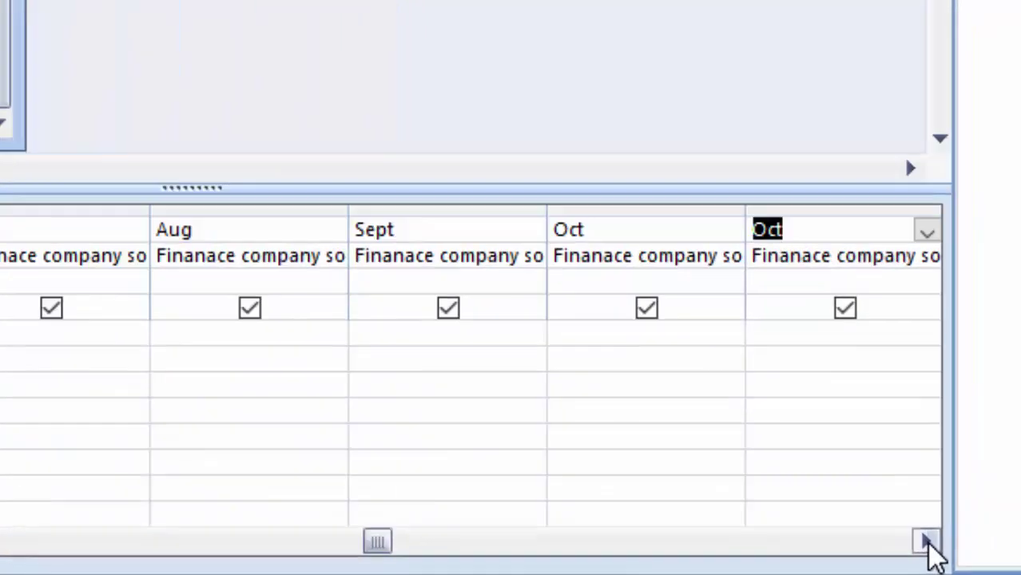
Step: Change the duplicate Oct column to the Nov field
click(913, 536)
click(913, 536)
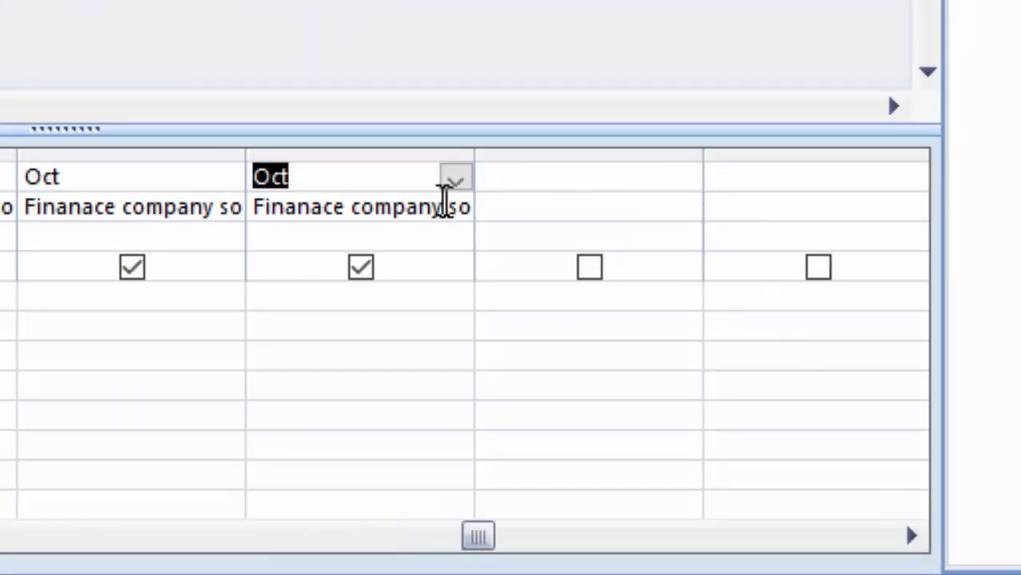
click(457, 180)
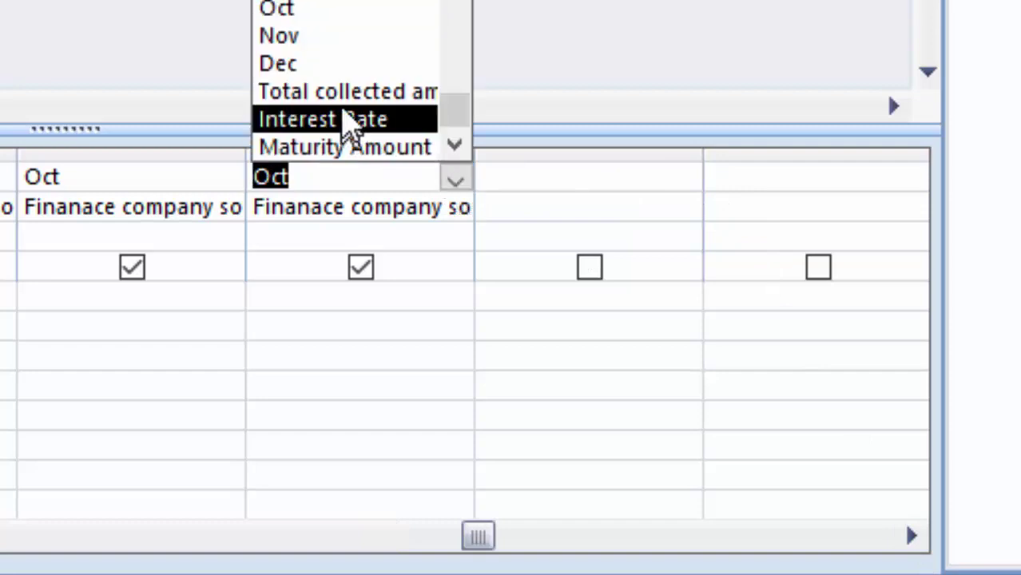
click(300, 39)
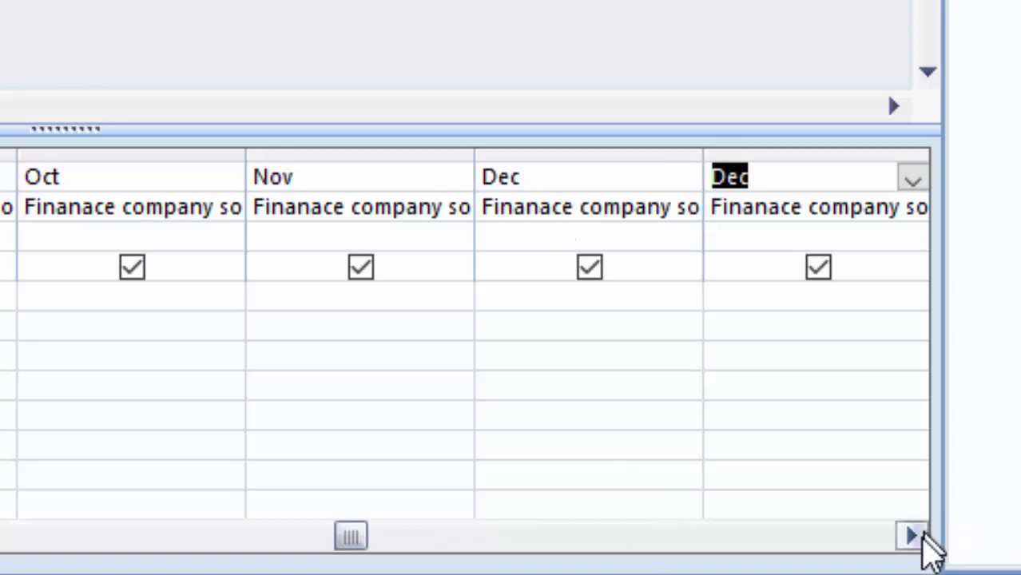
Step: Add the Interest Rate and Maturity Amount fields to the query grid
click(911, 535)
click(912, 535)
click(911, 536)
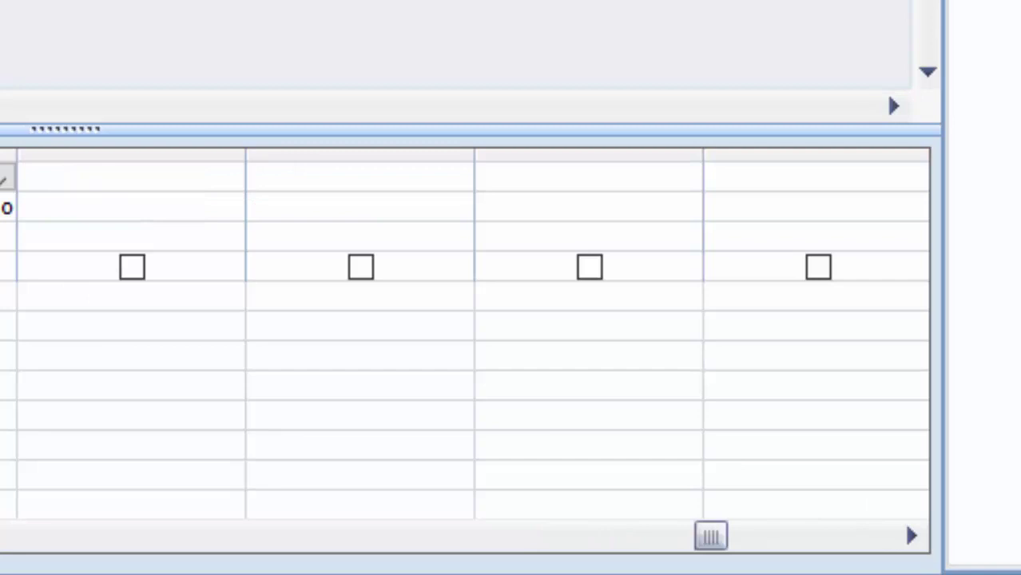
double_click(2, 48)
double_click(2, 64)
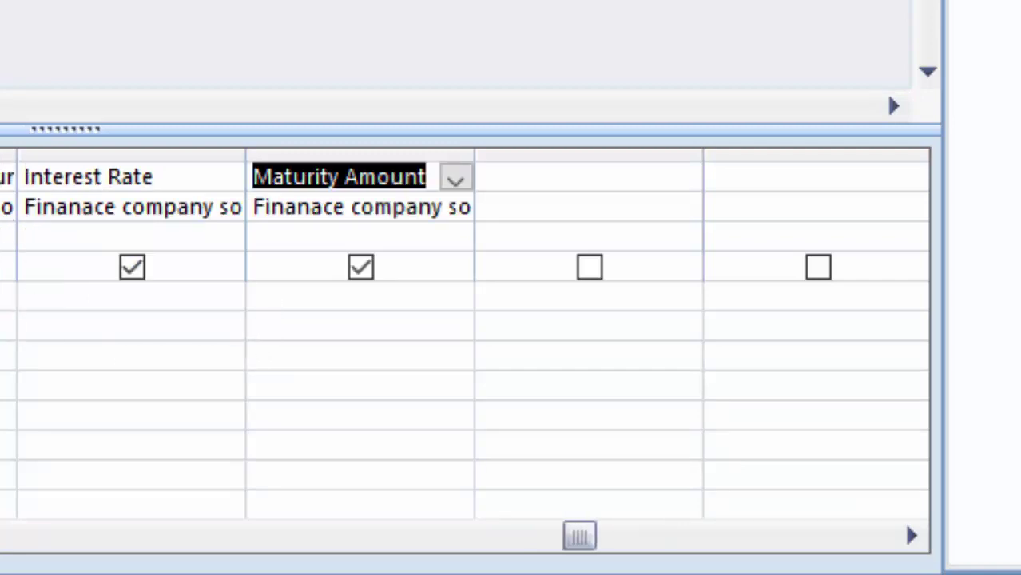
Step: Widen the Total collected amount column in the query grid
drag(18, 160, 639, 565)
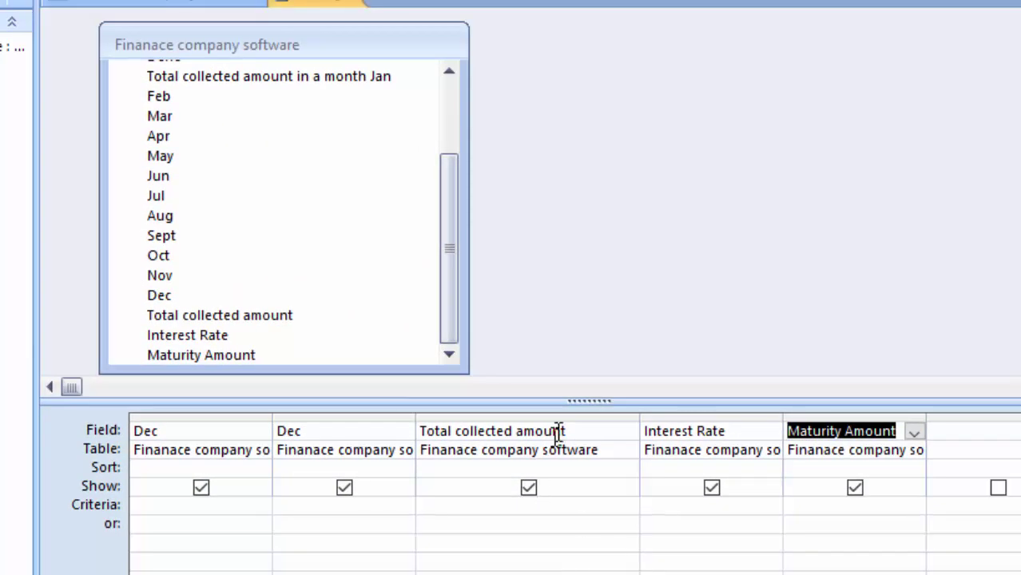
click(575, 431)
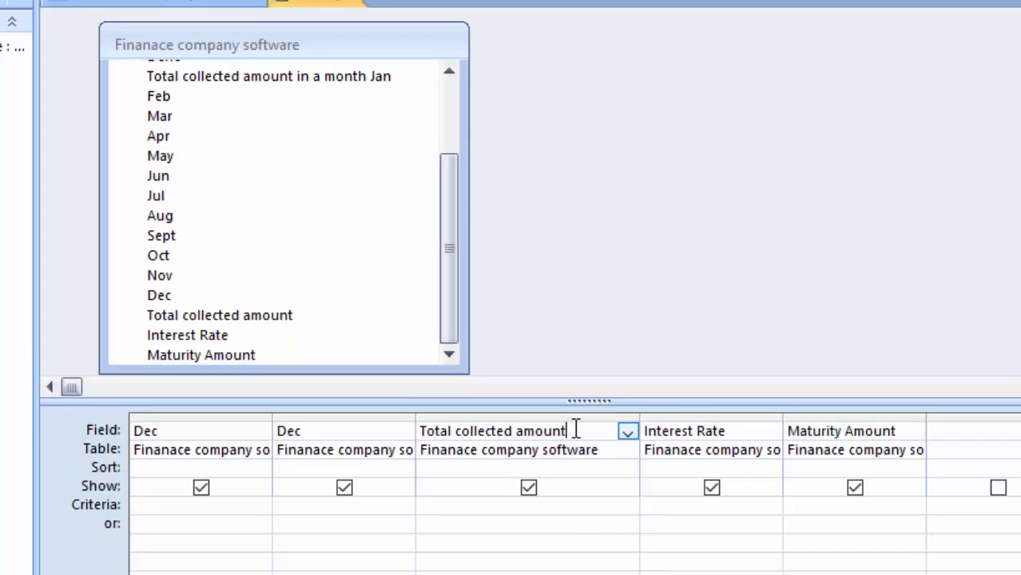
drag(641, 415, 805, 559)
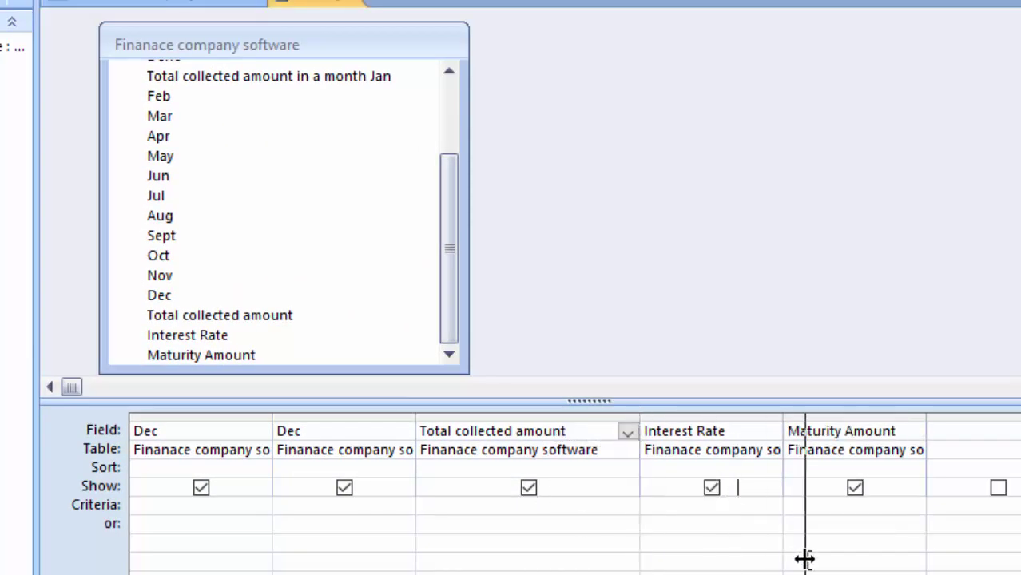
Step: In the Zoom box, enter the Total collected amount expression summing [Jan] through [Dec]
key(shift+F2)
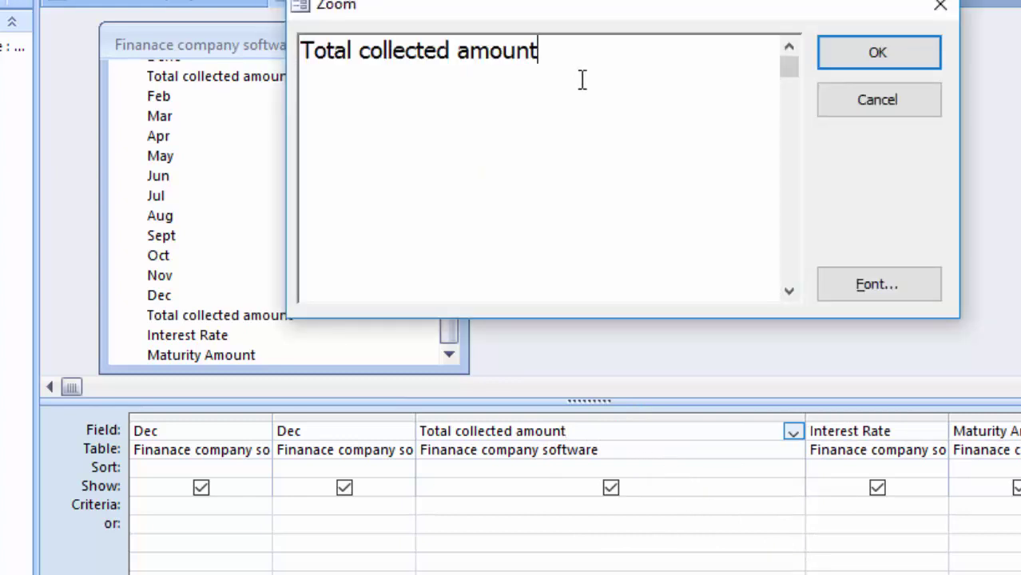
text([)
drag(465, 10, 689, 43)
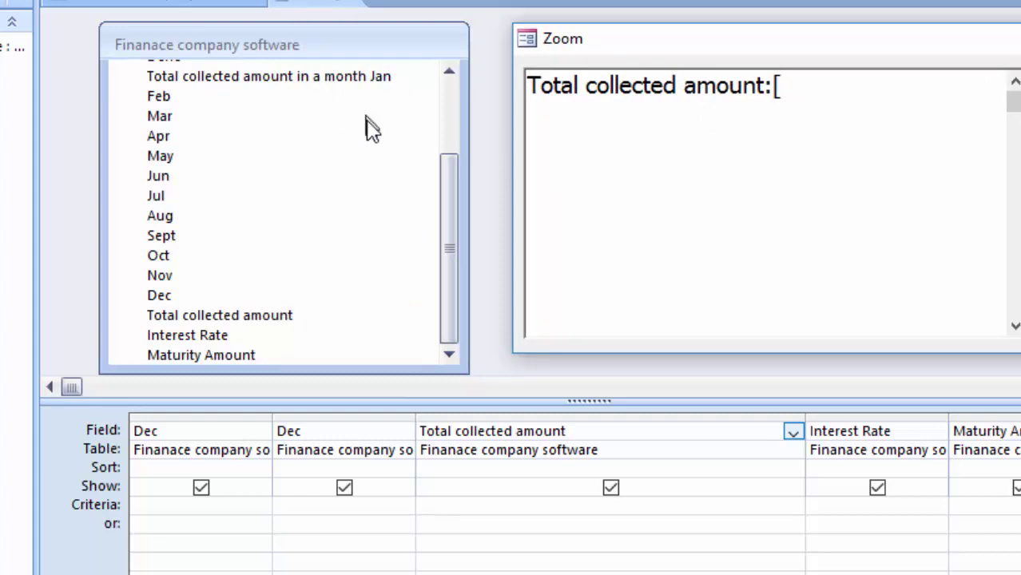
text(T)
text(otal)
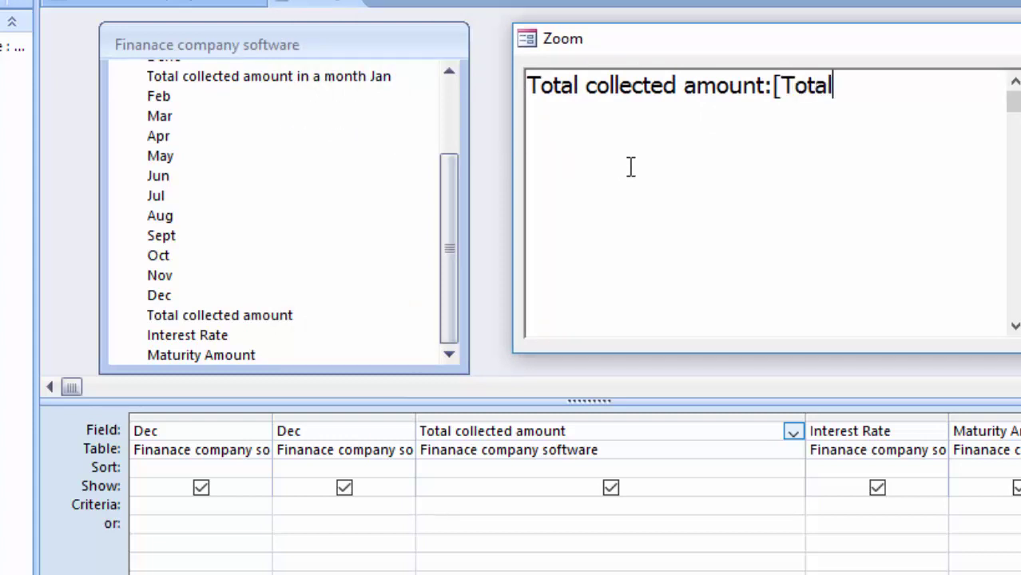
text( colle)
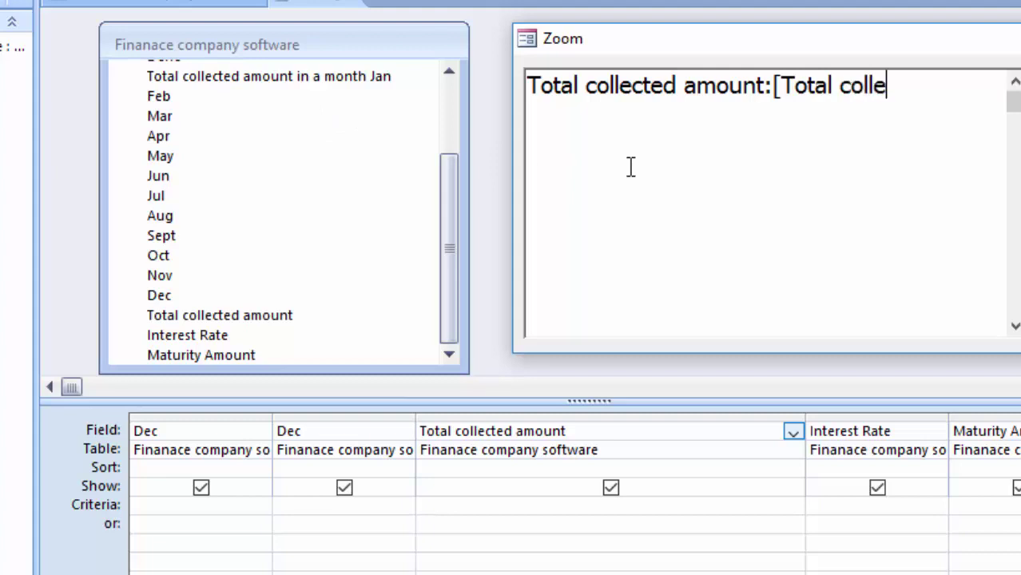
text(cted amount in a mont)
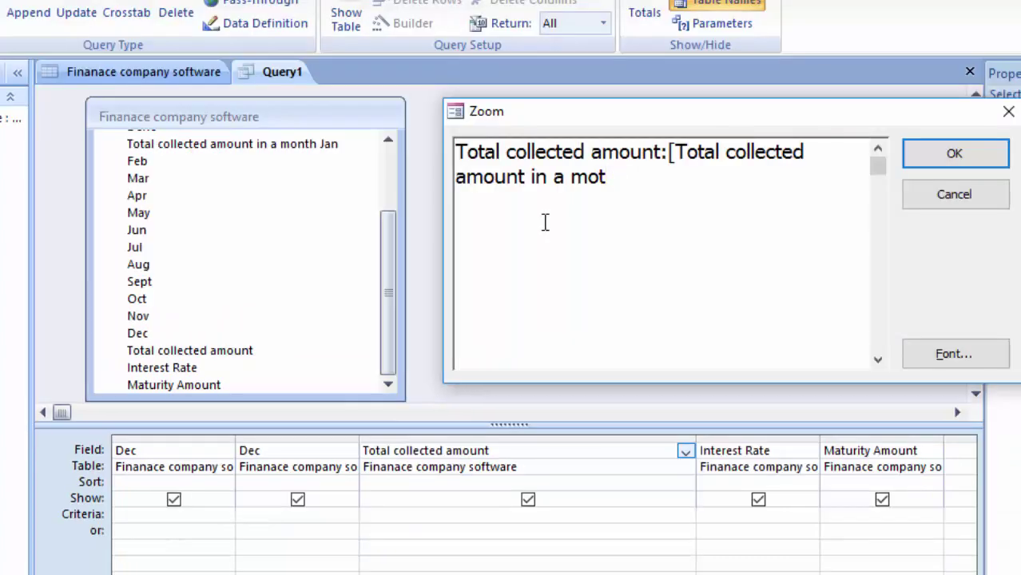
text(h)
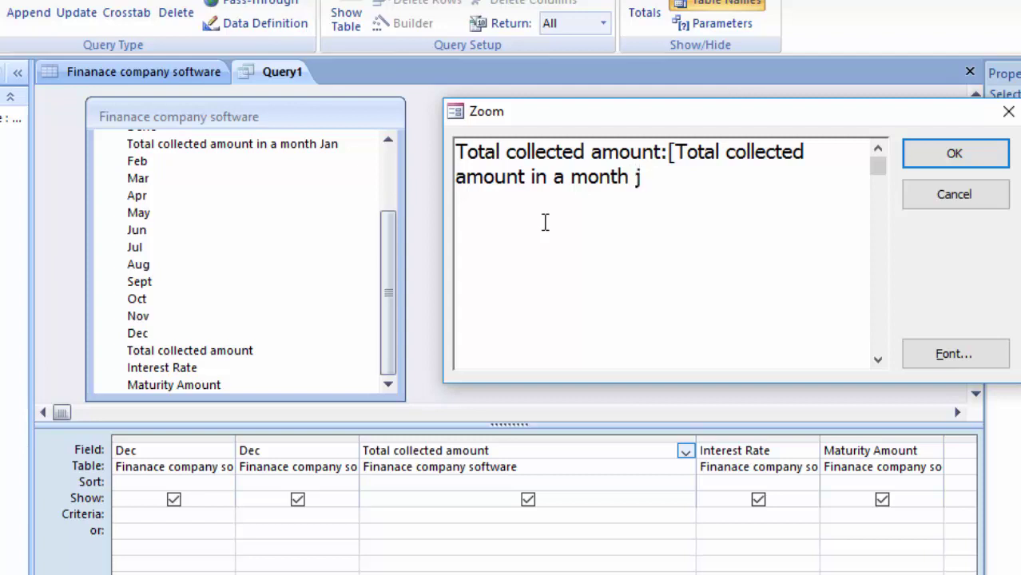
text(Ja)
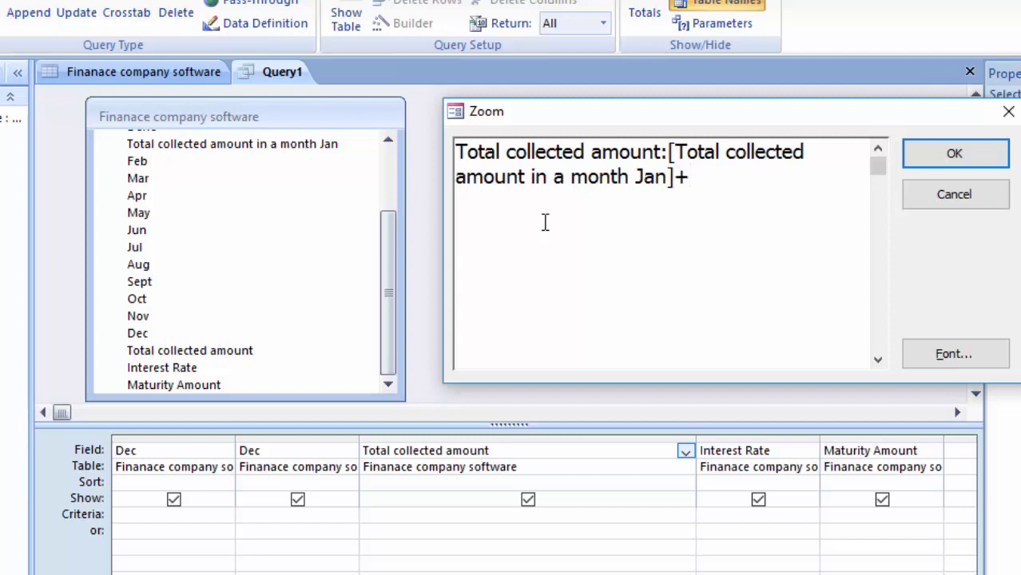
text(eb)
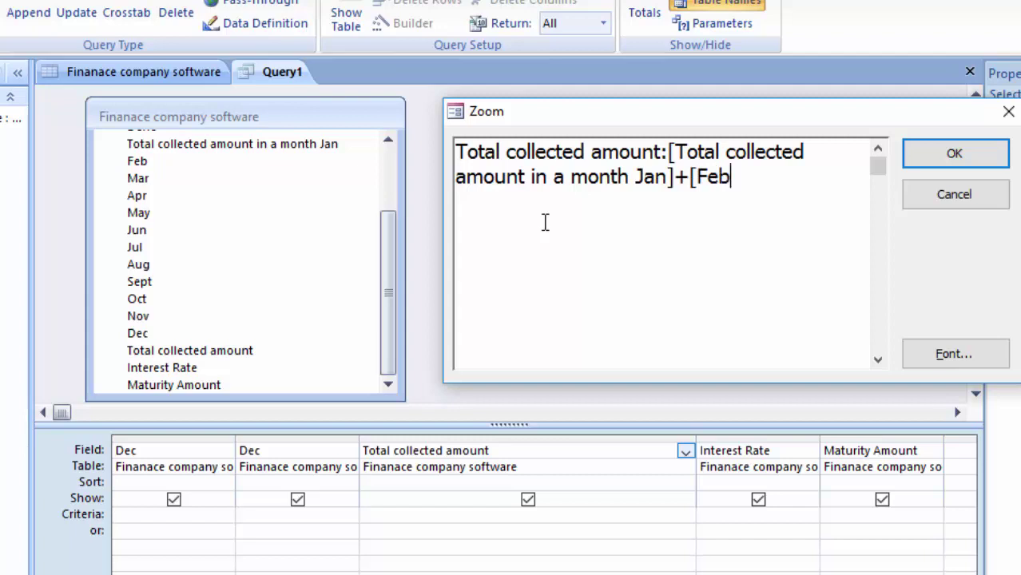
text(]+)
text([)
text(Mar)
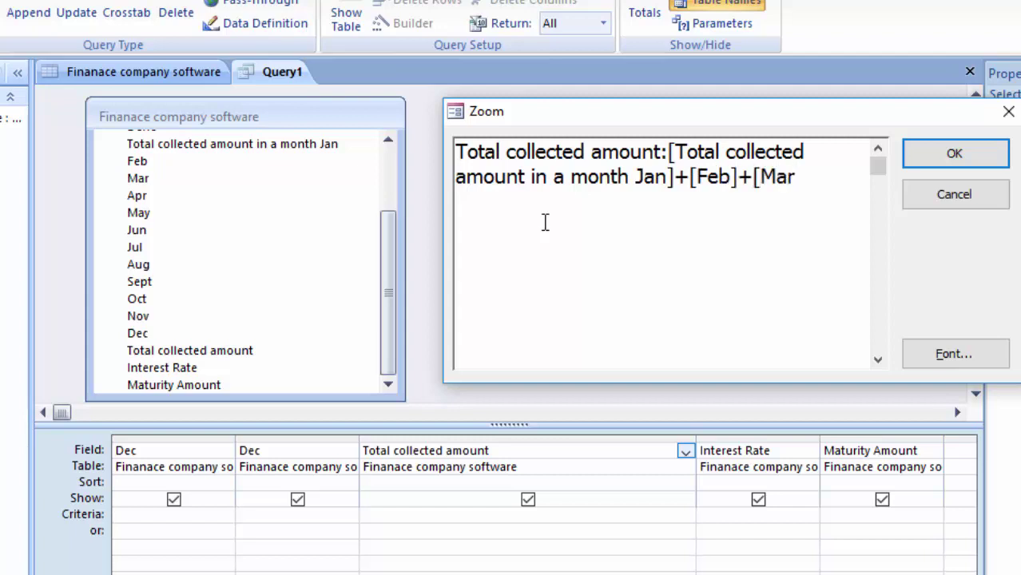
text(]+[Arl]+[May]+[Jun]+[Jul]+[Aug]+[Sept]+[Oct]+Nov]+[Dec)
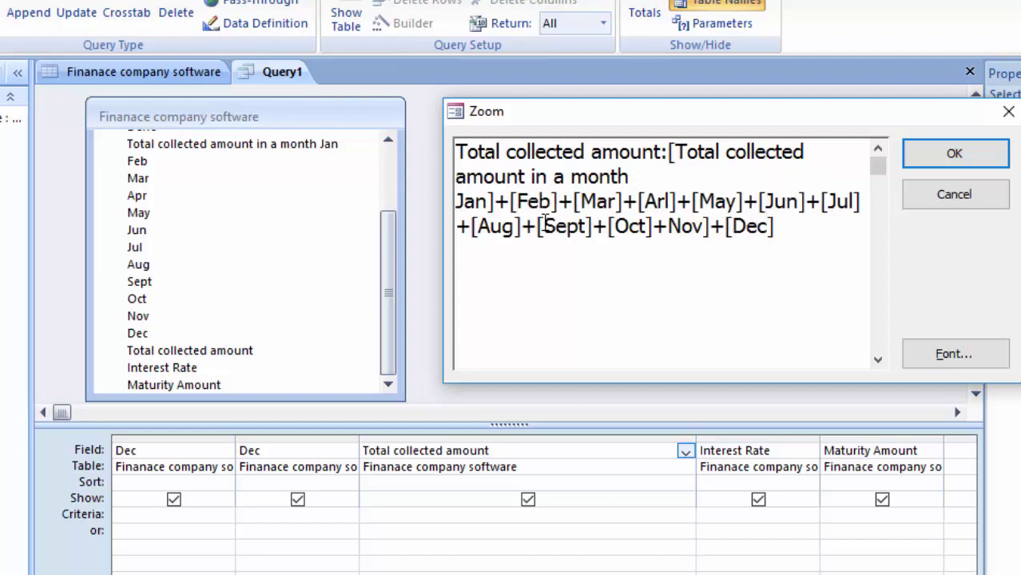
click(938, 163)
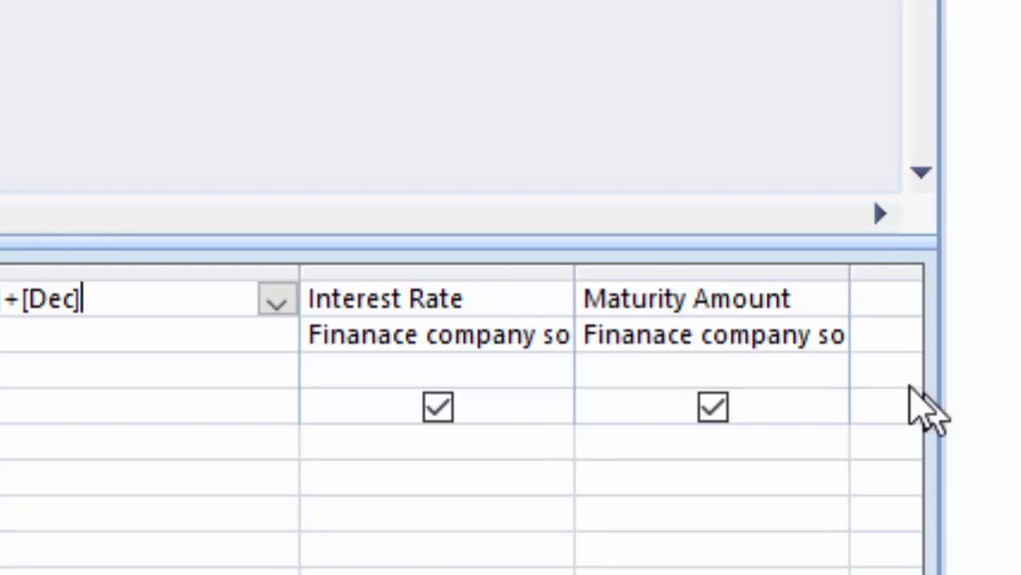
Step: Dismiss the syntax error and add the missing opening bracket to make [Nov]
click(822, 315)
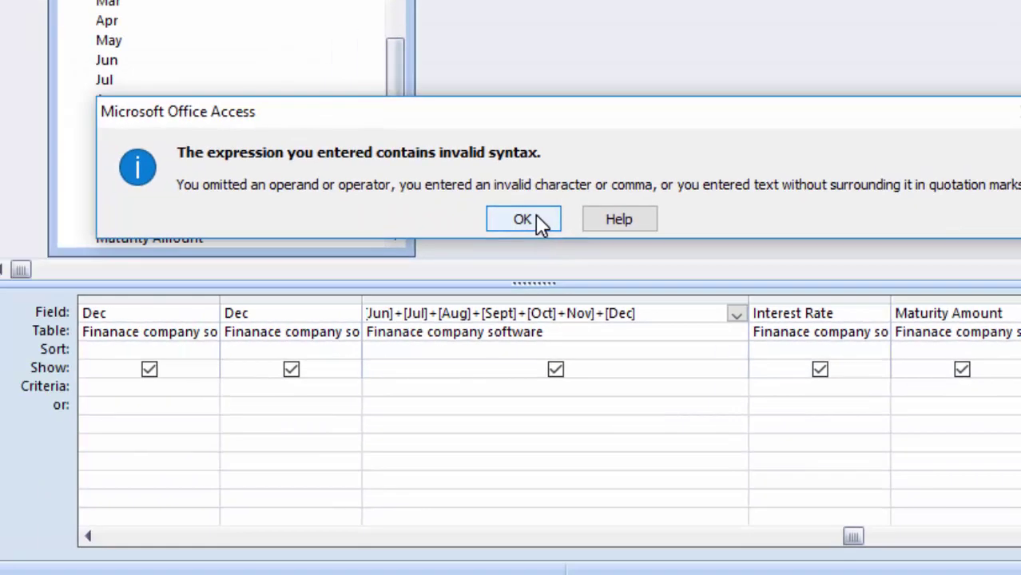
click(536, 222)
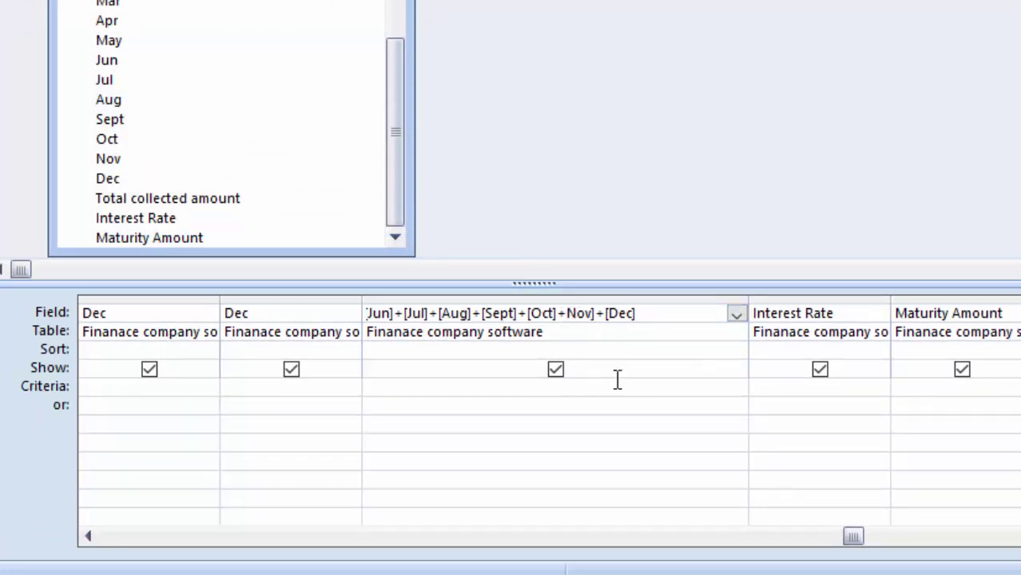
text([)
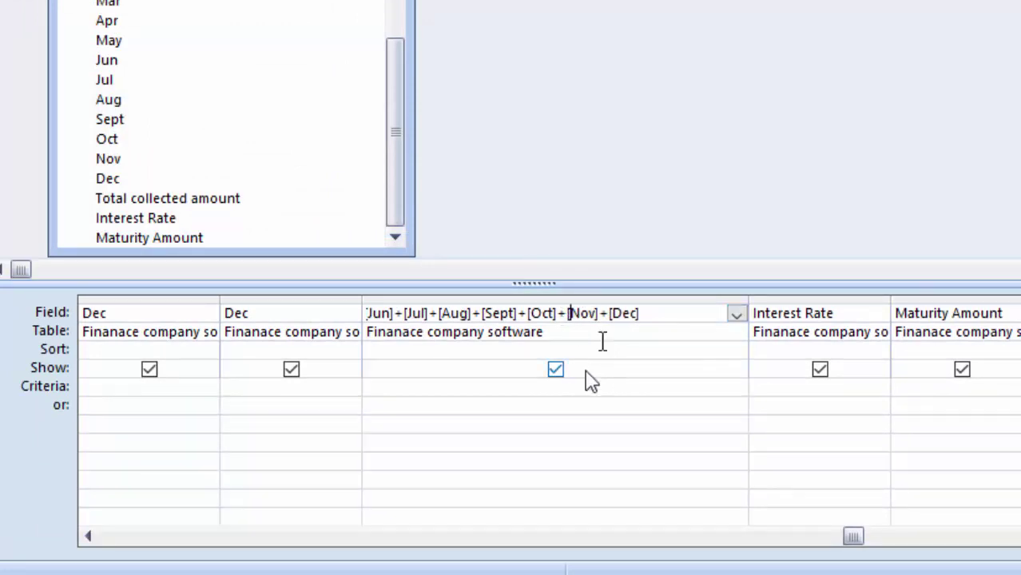
click(1013, 315)
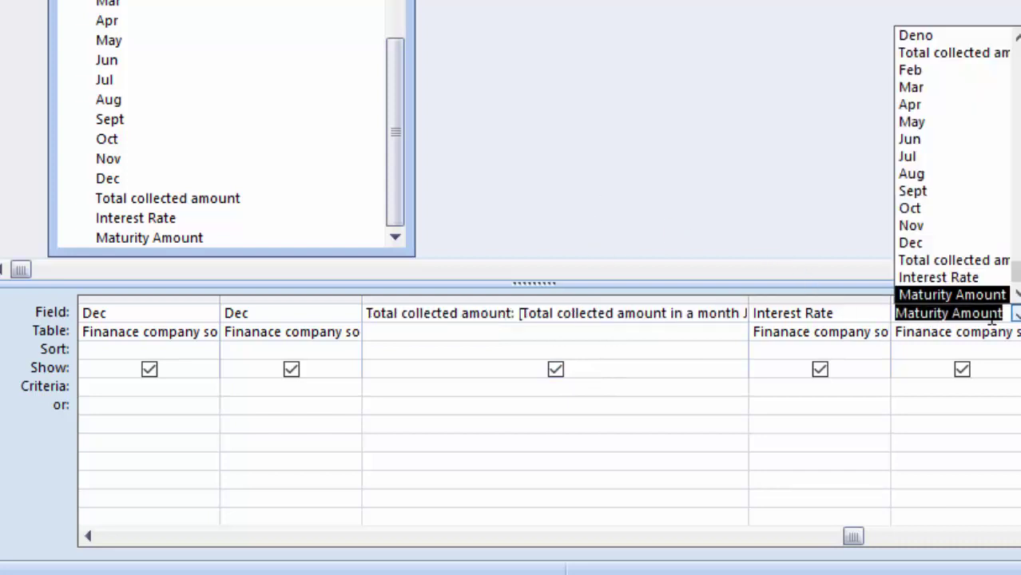
Step: Define Maturity Amount as [Total collected amount]*[Intterest Rate] in the Zoom box
click(980, 316)
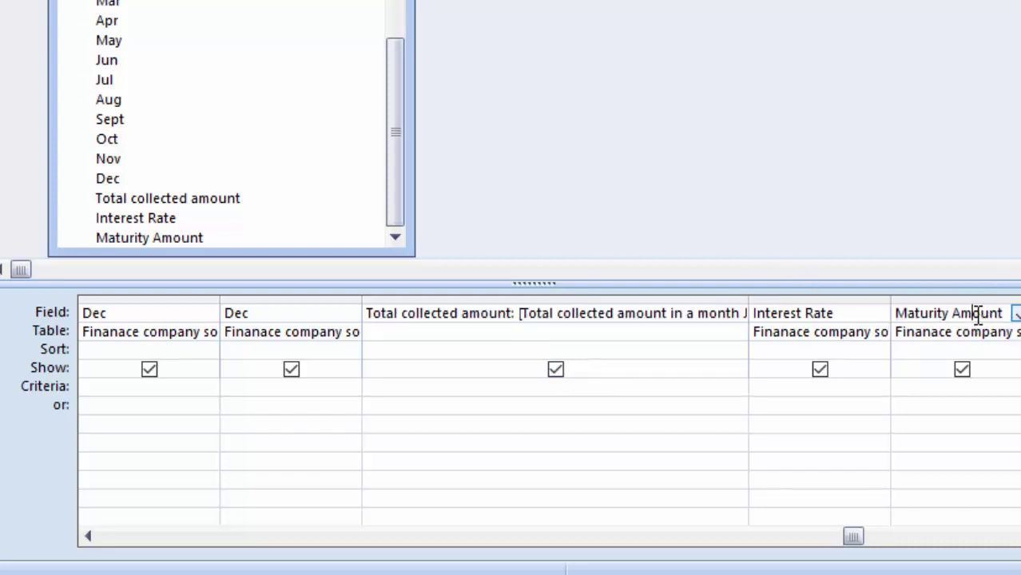
right_click(972, 313)
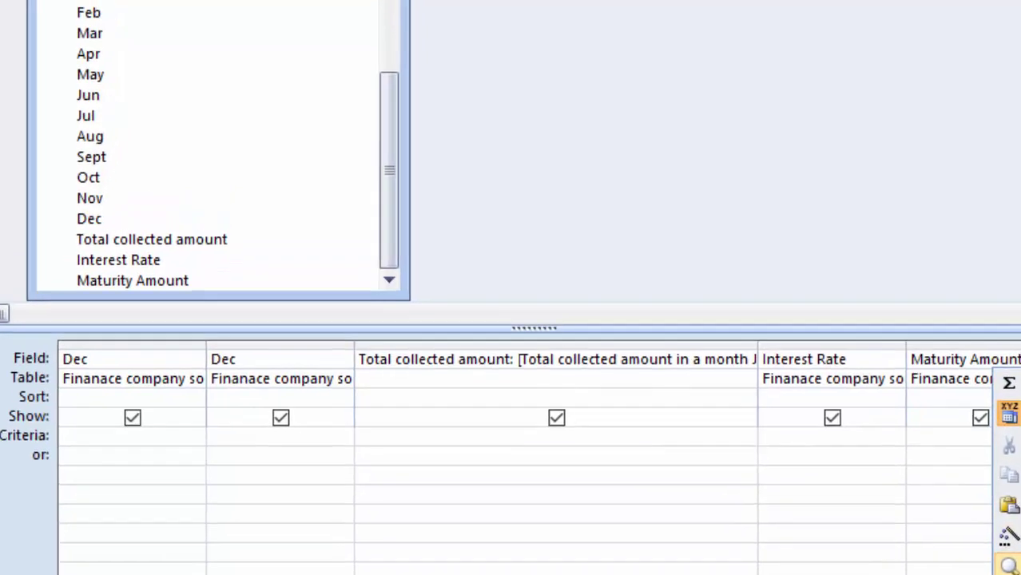
click(1009, 565)
click(469, 105)
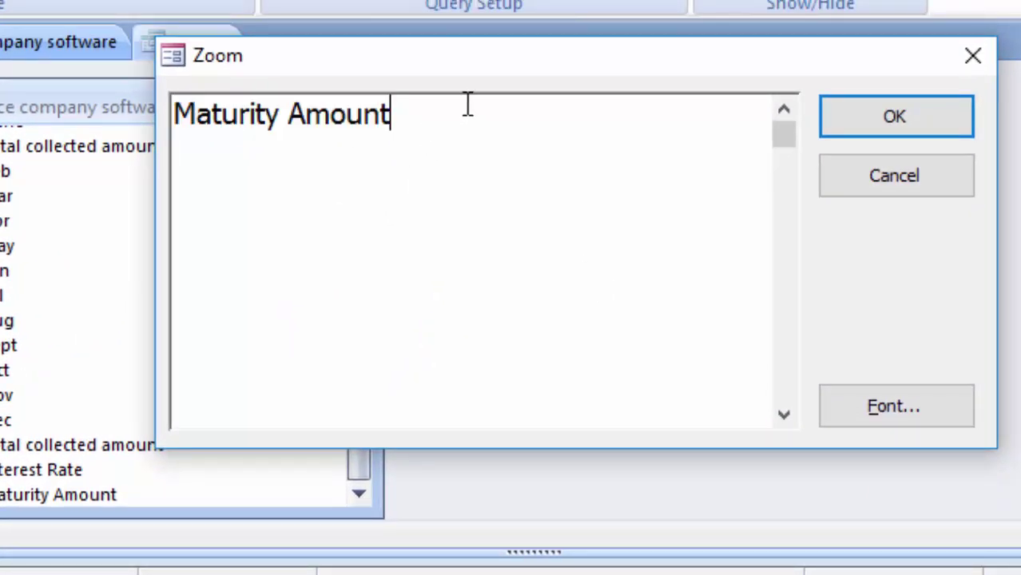
text(:)
text([To)
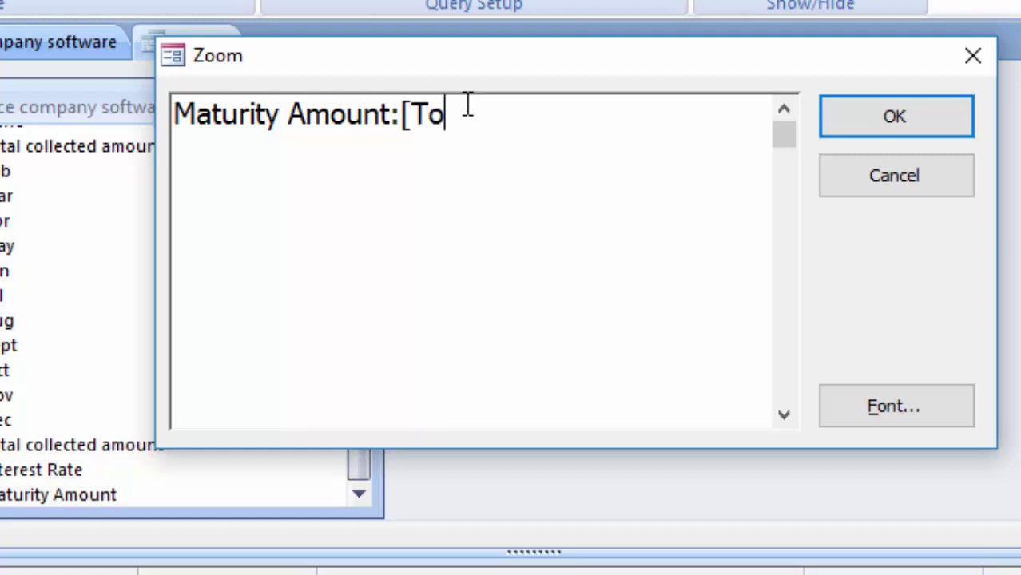
text(tal c)
text(ollect)
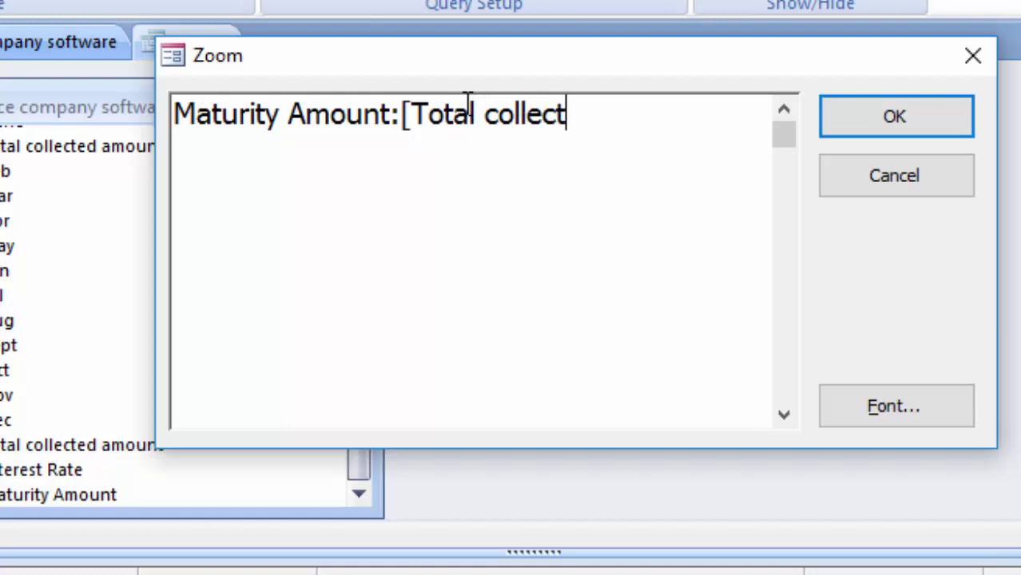
text(ed amount]*)
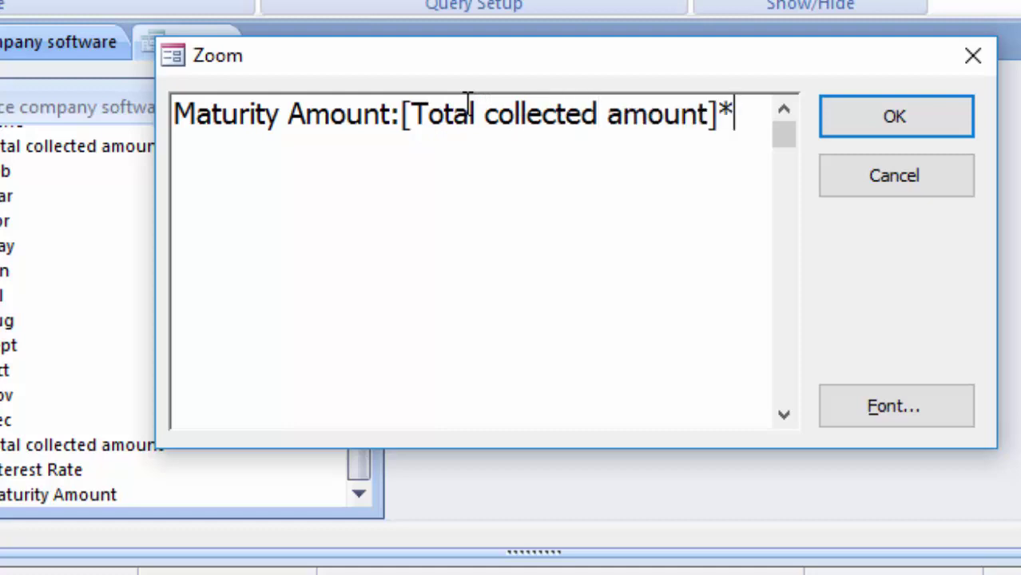
text([)
text(Int)
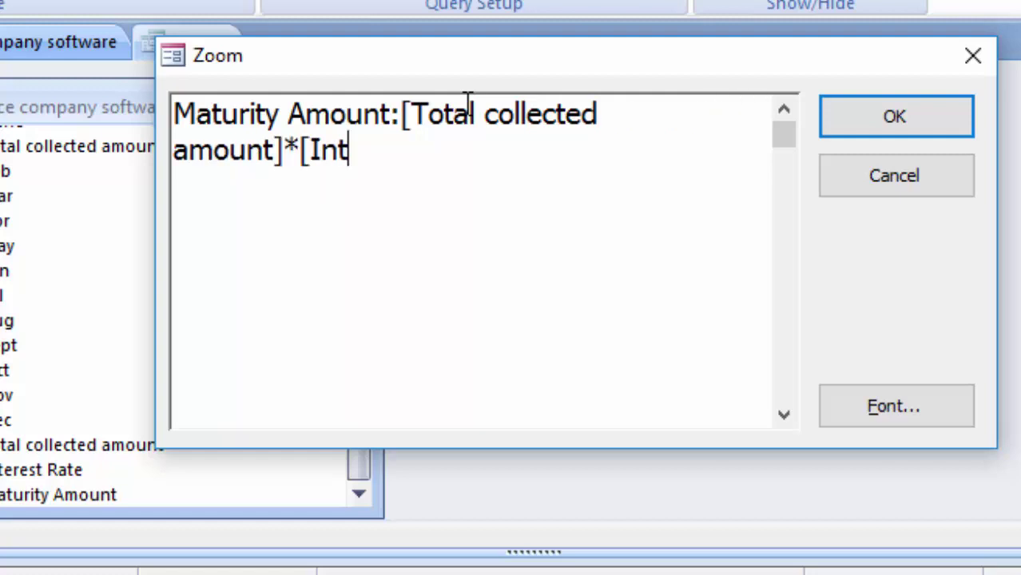
text(terest )
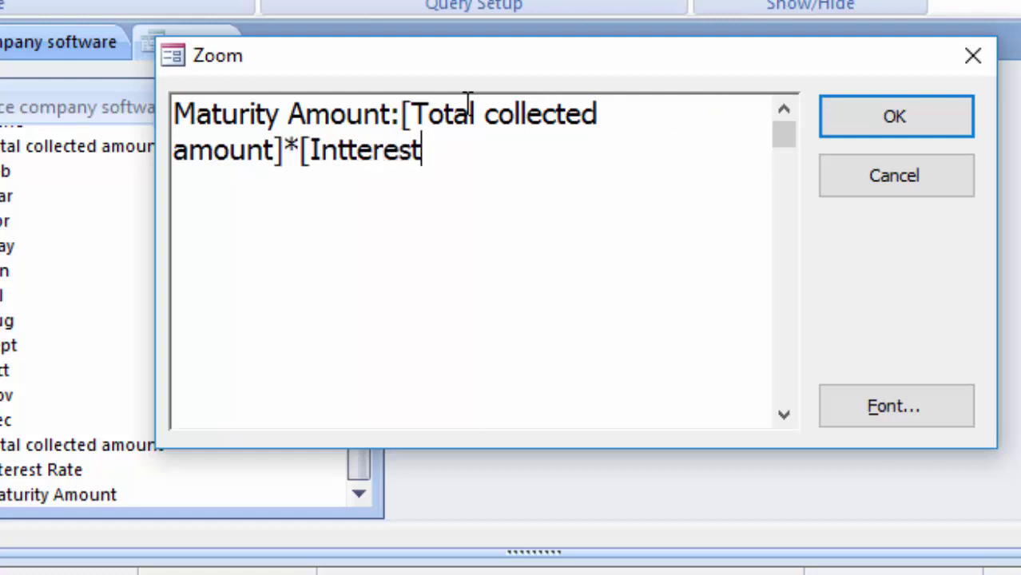
text(Rate)
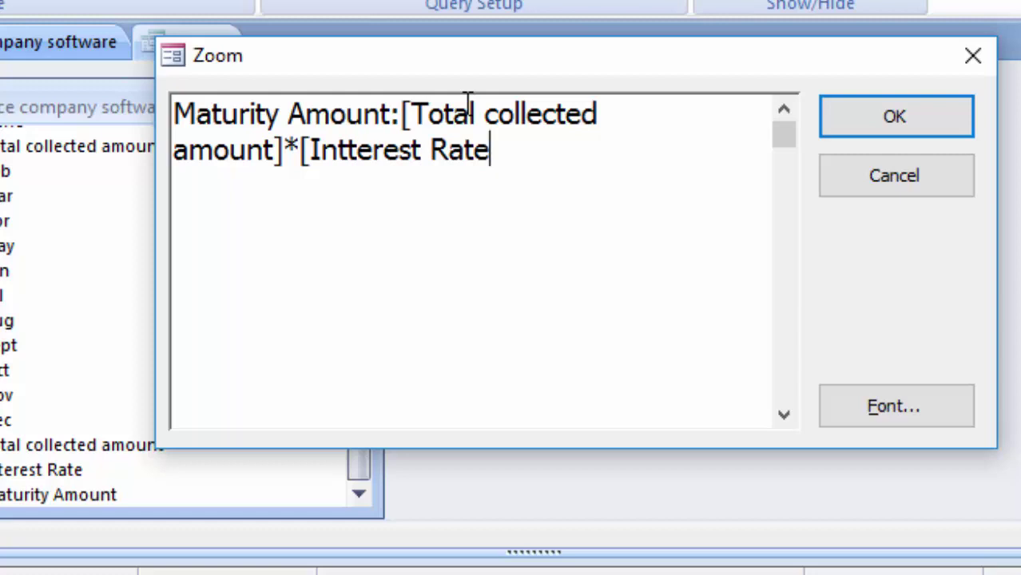
text(])
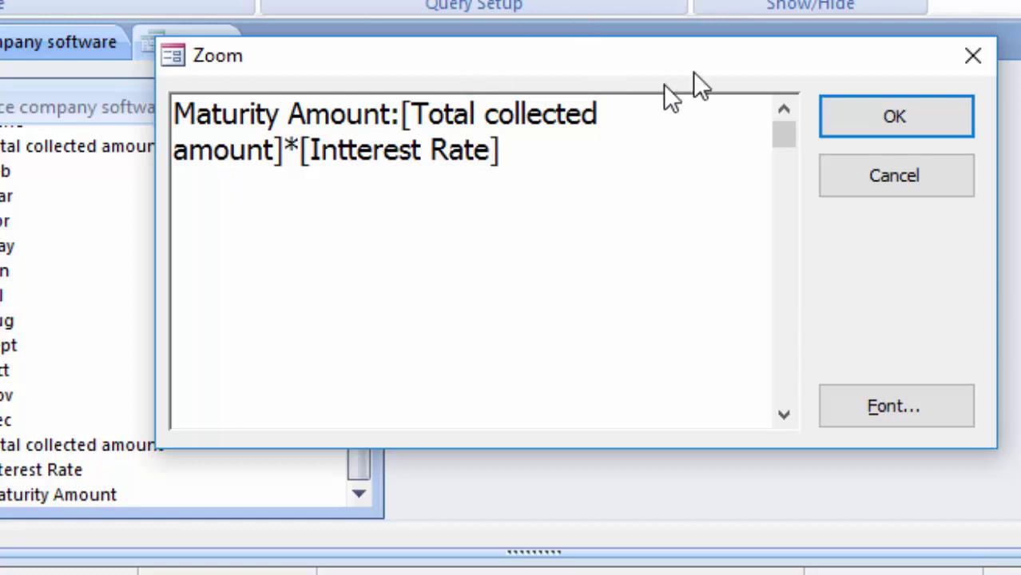
click(839, 129)
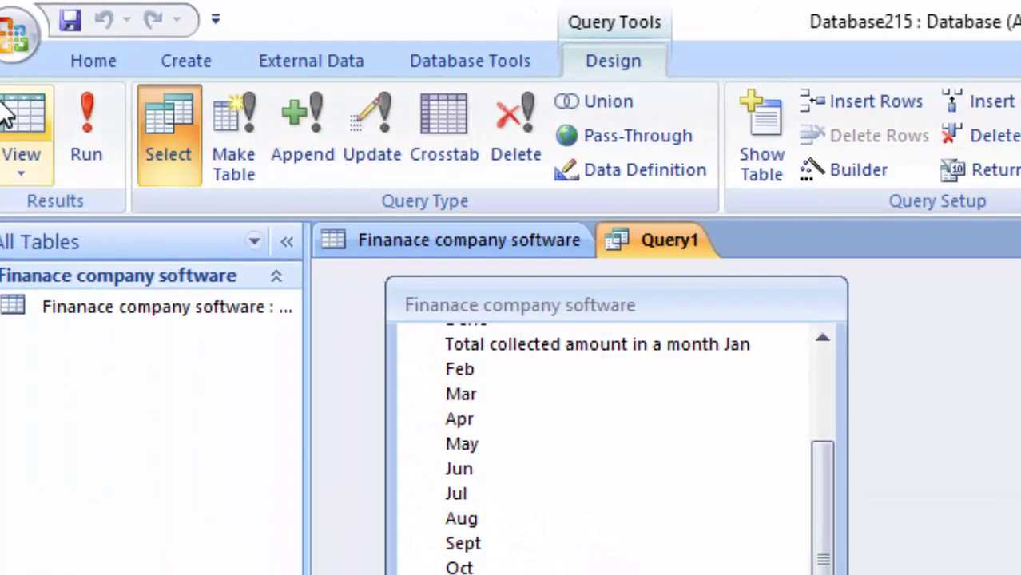
click(58, 108)
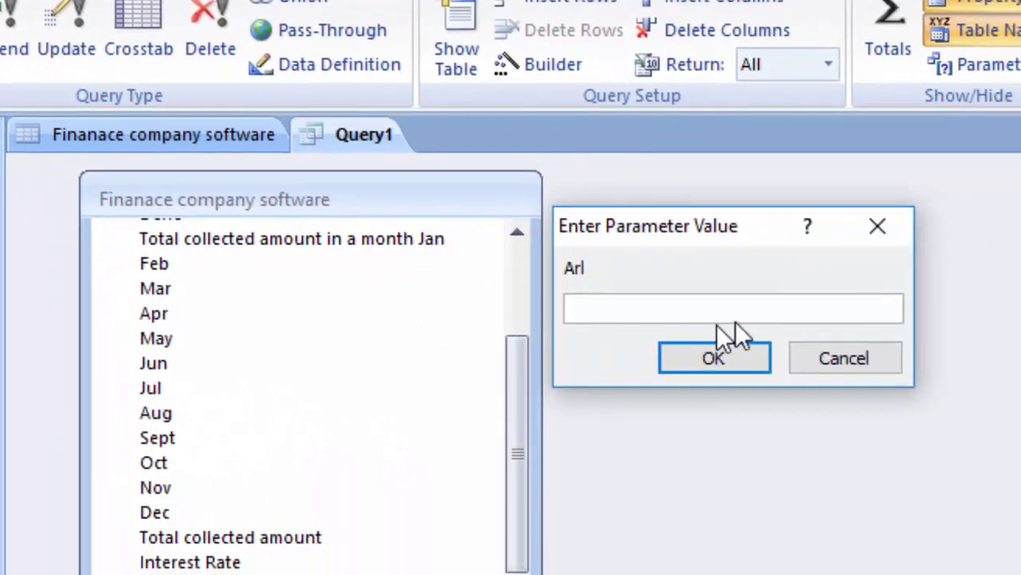
click(874, 239)
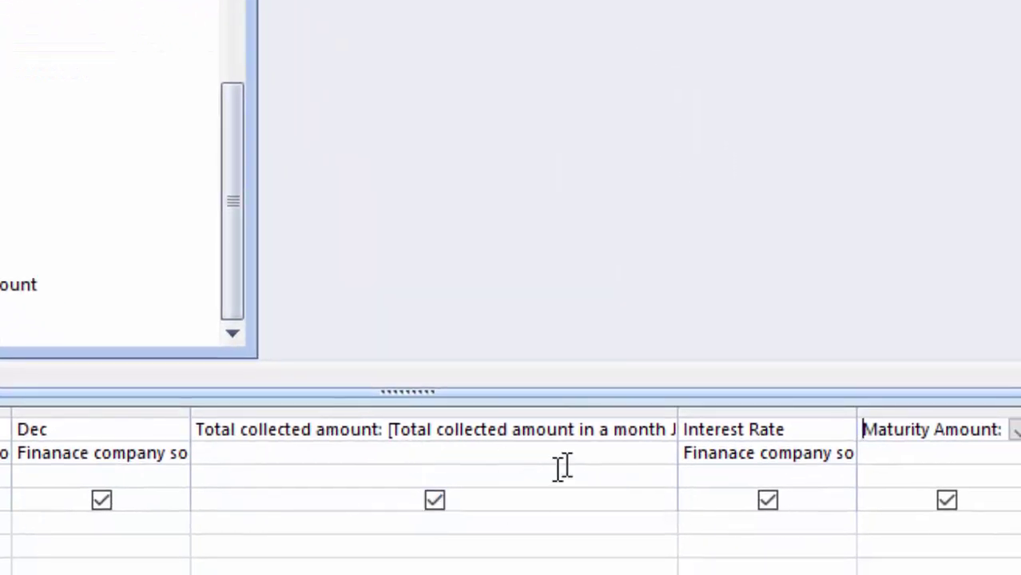
Step: Change [Arl] to [Apr] in the total expression, run the query, and close the Intterest Rate prompt
right_click(631, 429)
key(z)
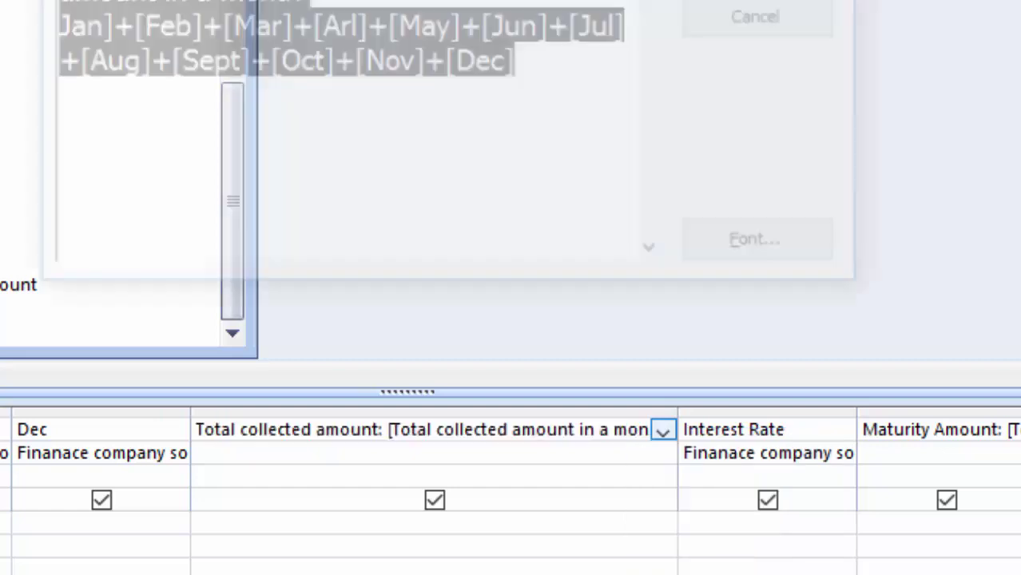
click(360, 26)
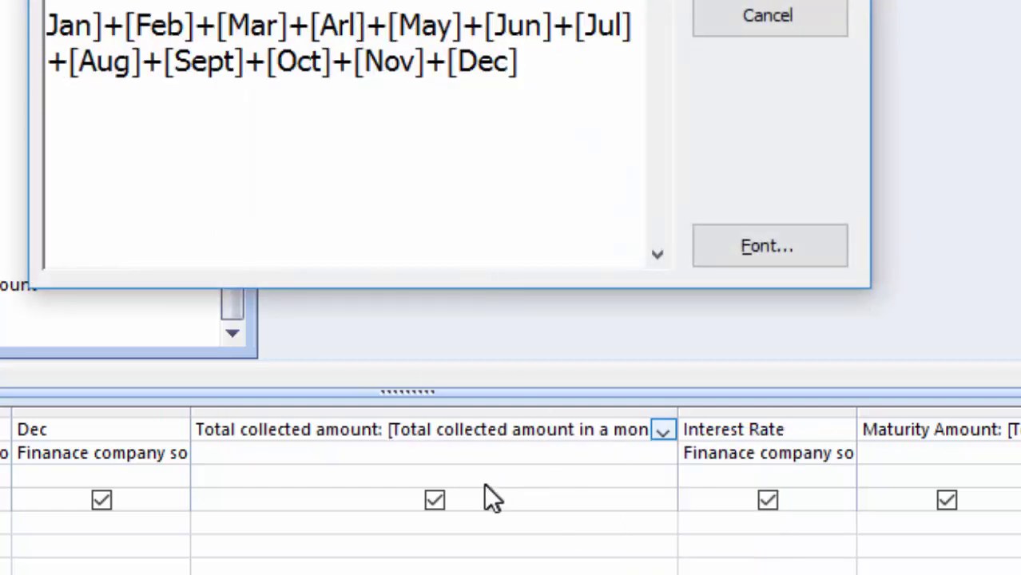
key(BackSpace)
key(BackSpace)
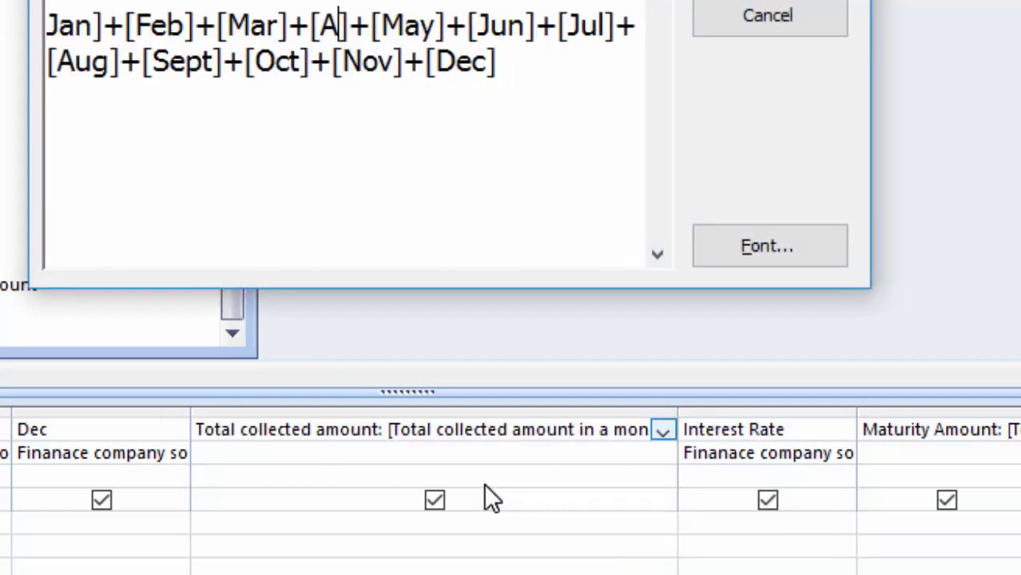
text(pr)
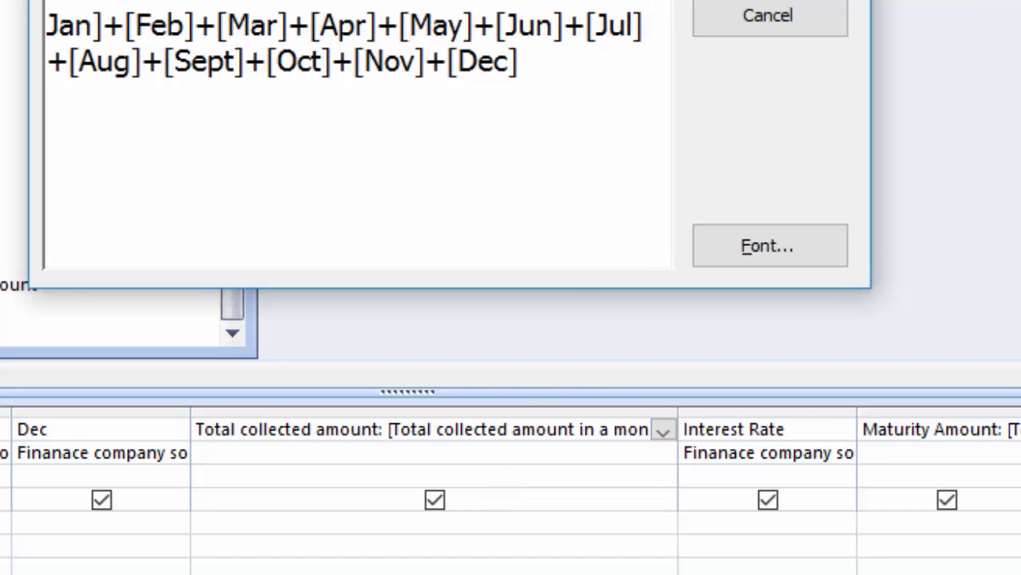
key(Return)
click(196, 4)
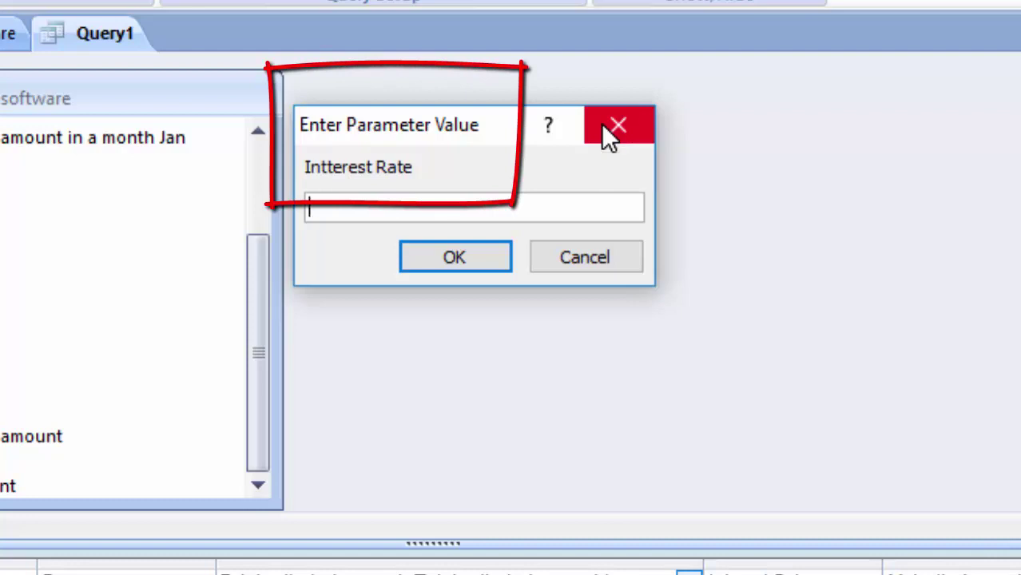
click(608, 129)
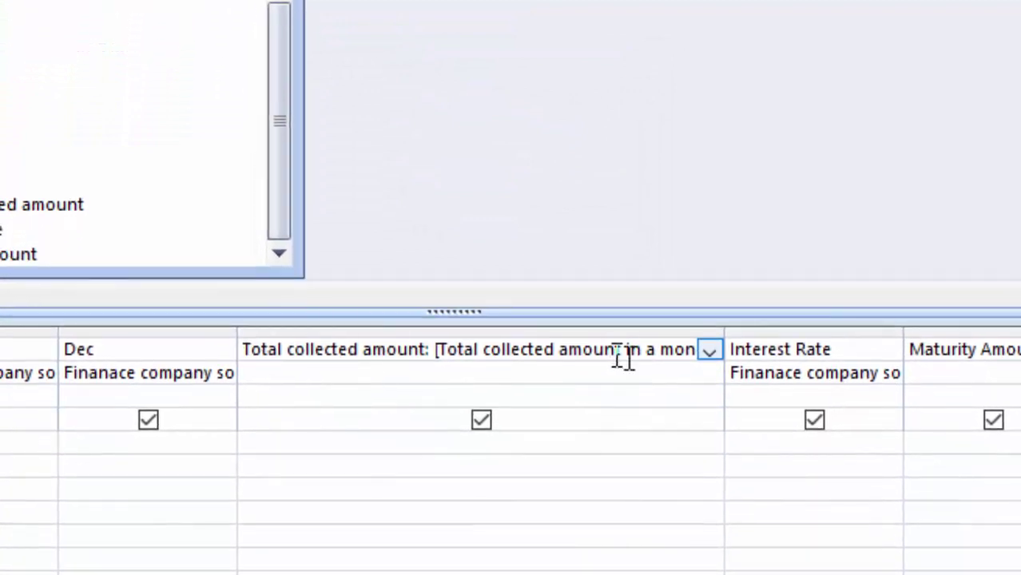
Step: Remove the extra 't' so Maturity Amount multiplies by [Interest Rate]
right_click(958, 352)
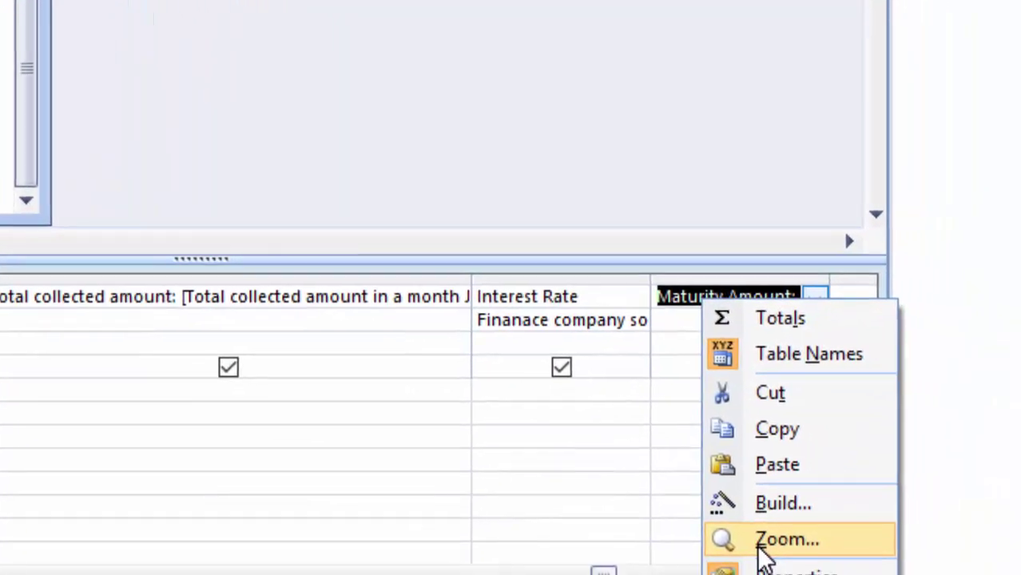
click(1015, 572)
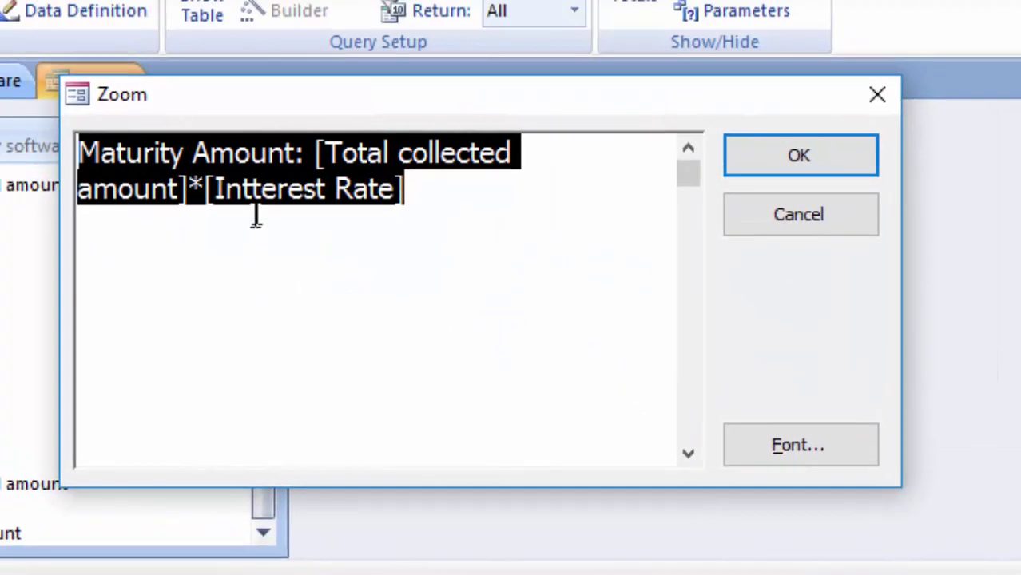
click(262, 188)
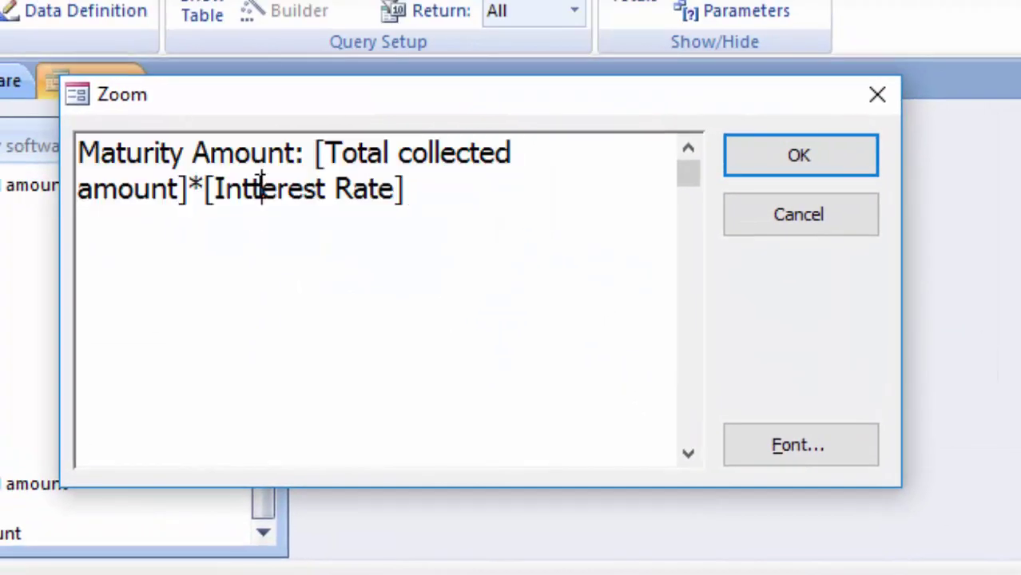
key(BackSpace)
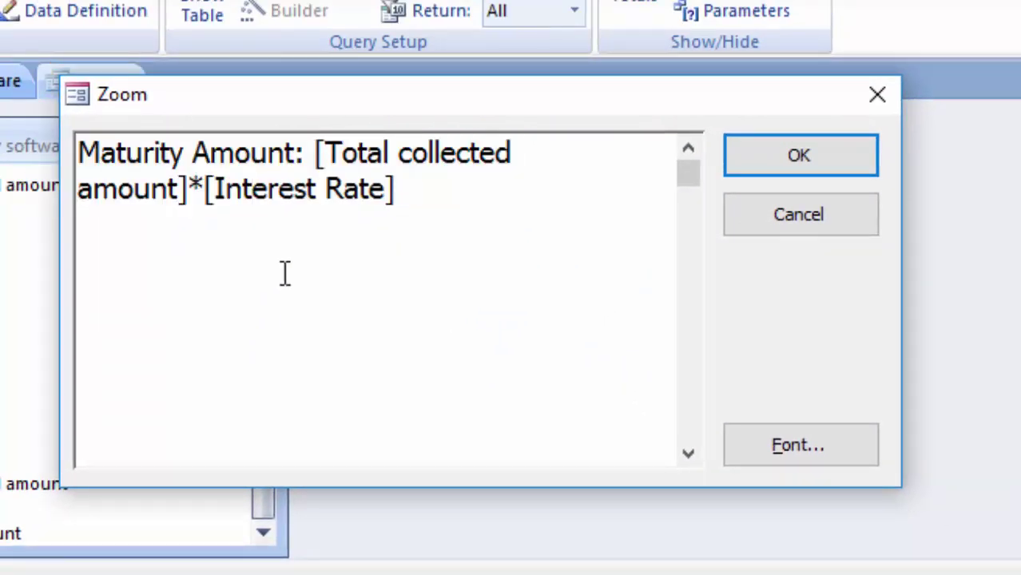
click(797, 157)
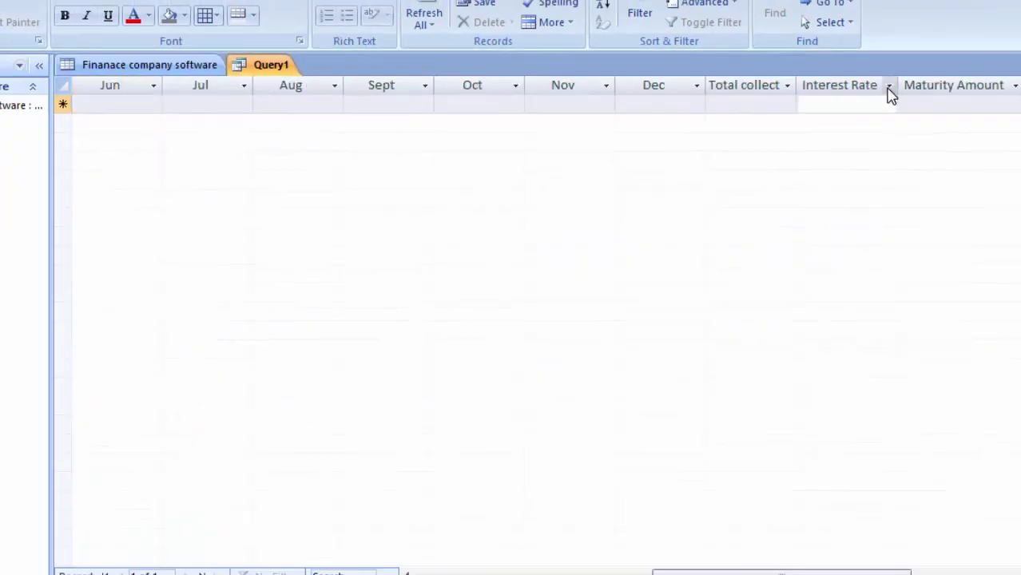
Step: Autofit the Total collected amount, Account opening date and Account holder name columns to their headers
double_click(799, 80)
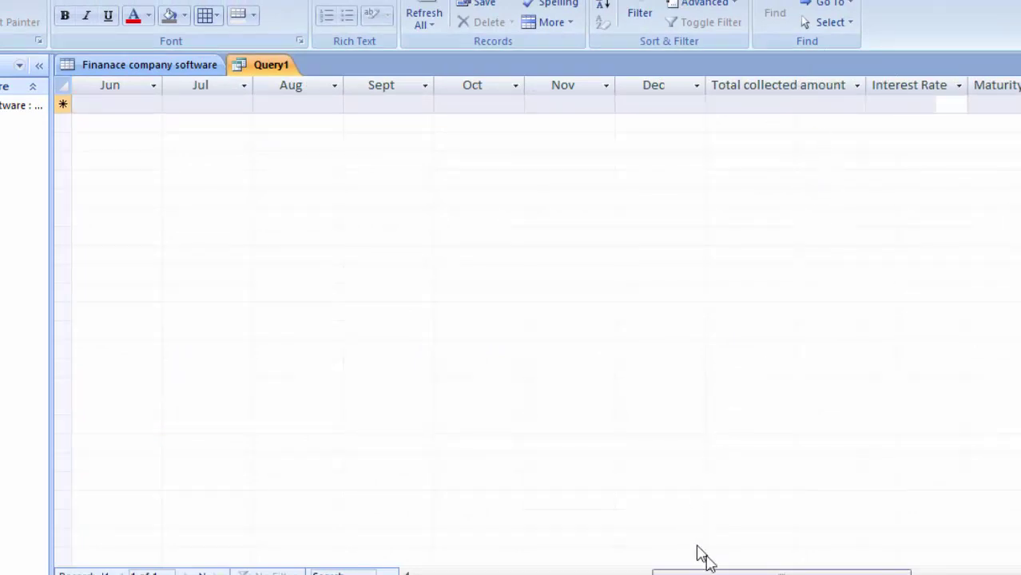
drag(756, 572, 518, 572)
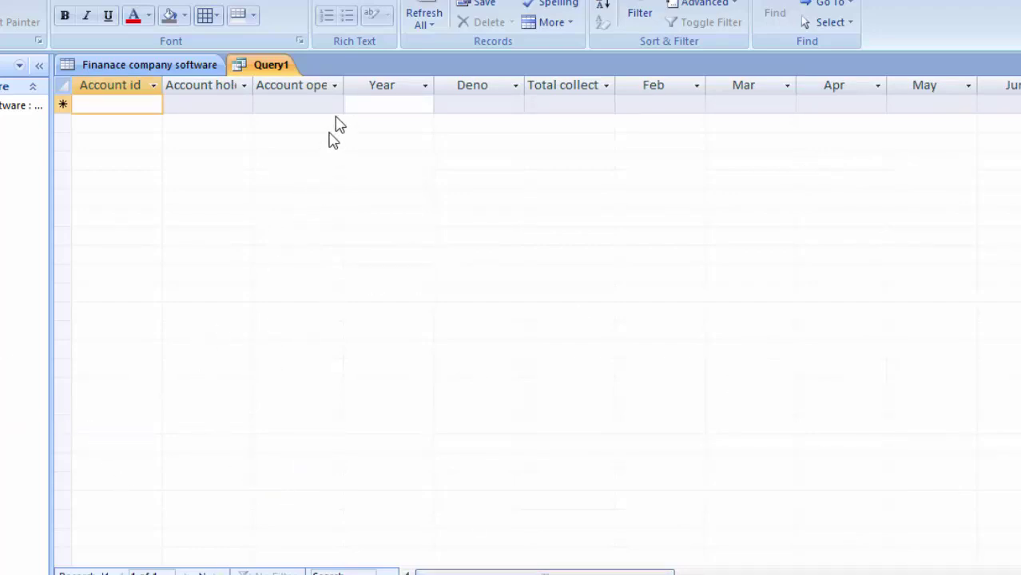
double_click(345, 86)
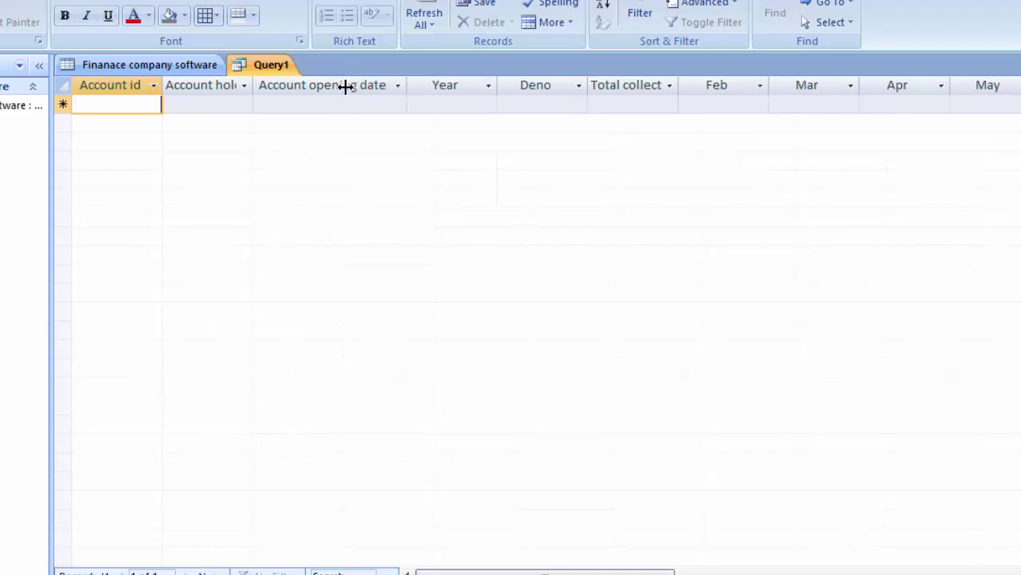
double_click(252, 87)
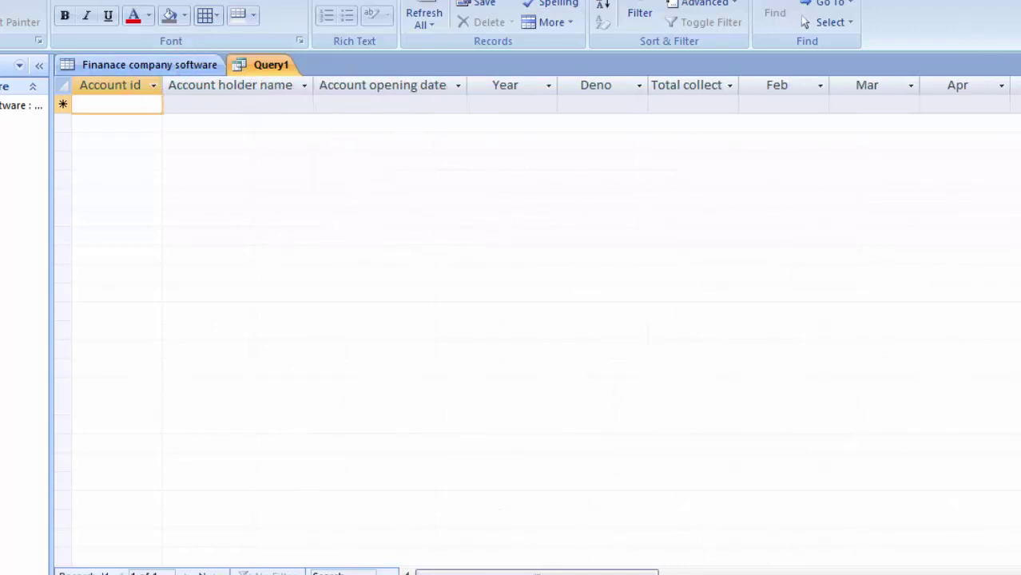
key(alt+c)
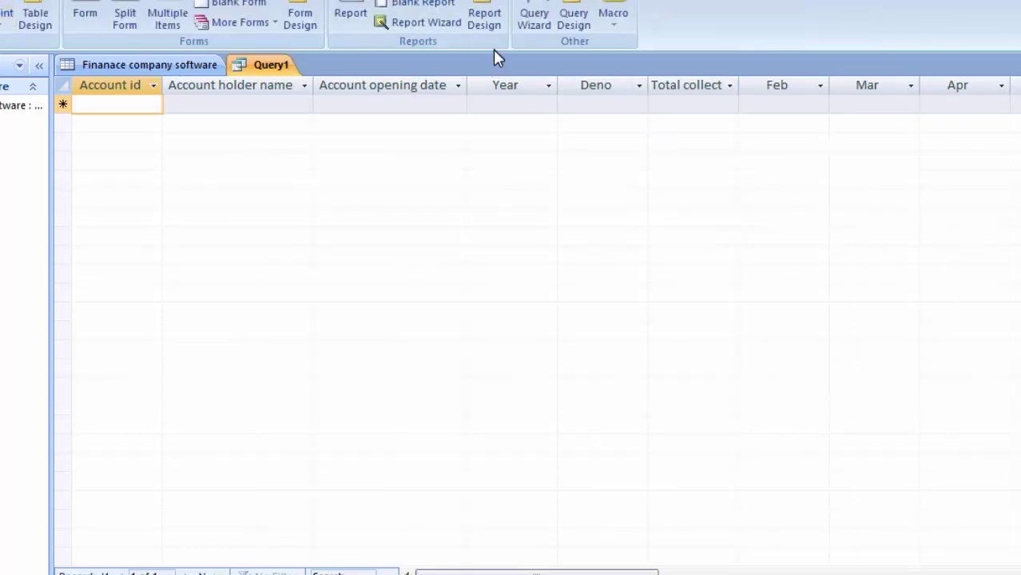
Step: Start the Form Wizard, saving the query as Query1 first
click(244, 32)
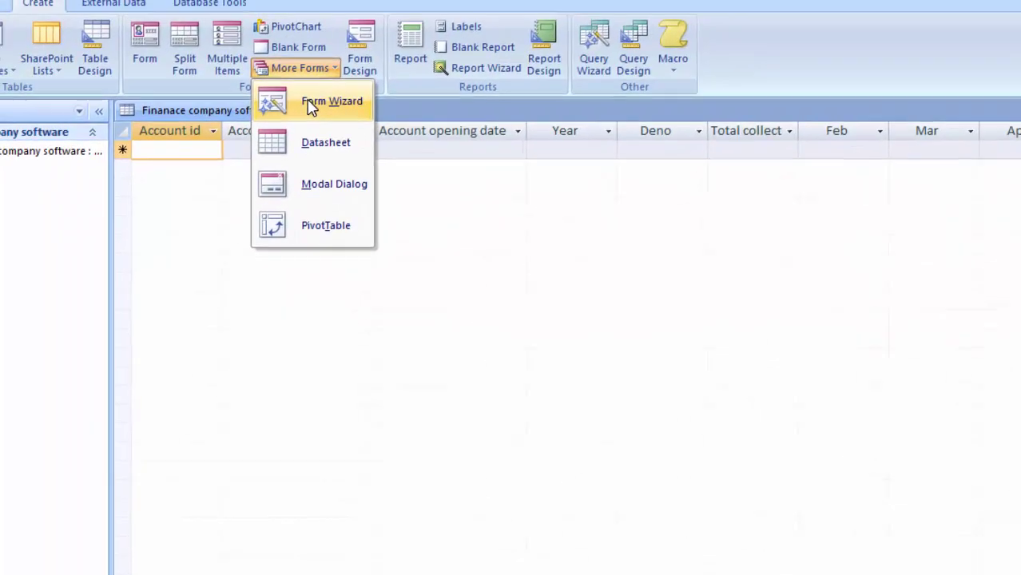
click(251, 63)
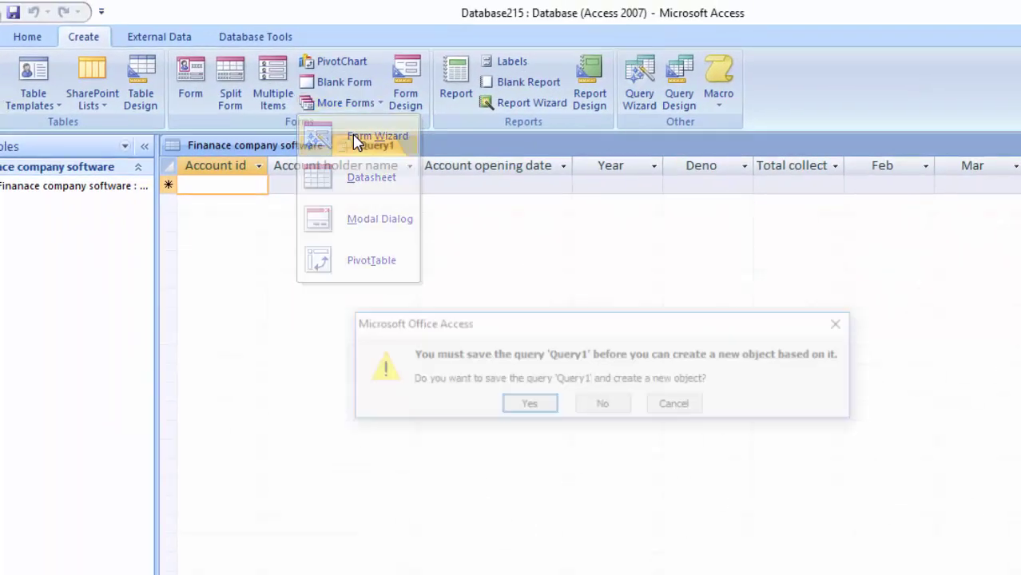
click(520, 405)
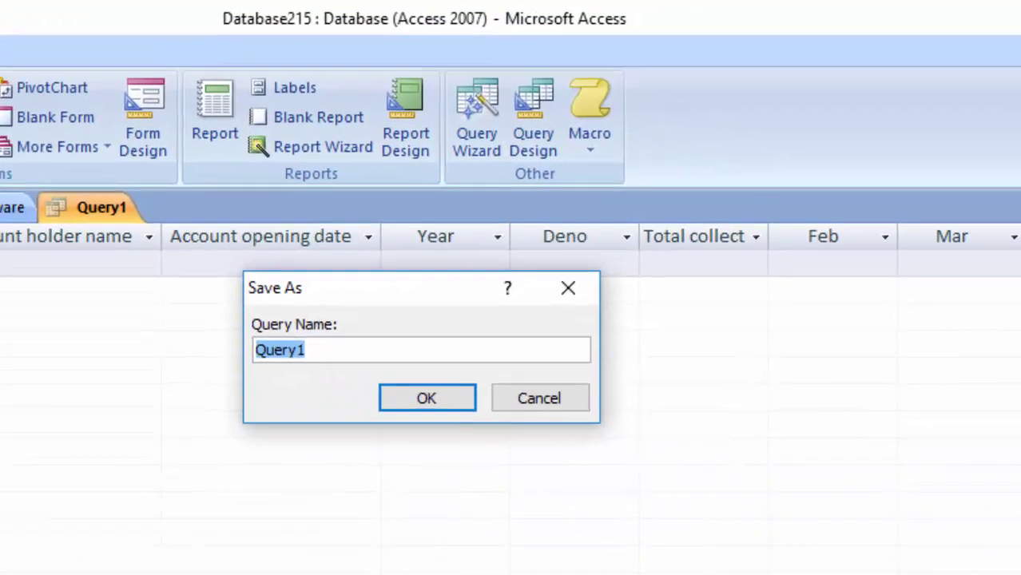
key(Return)
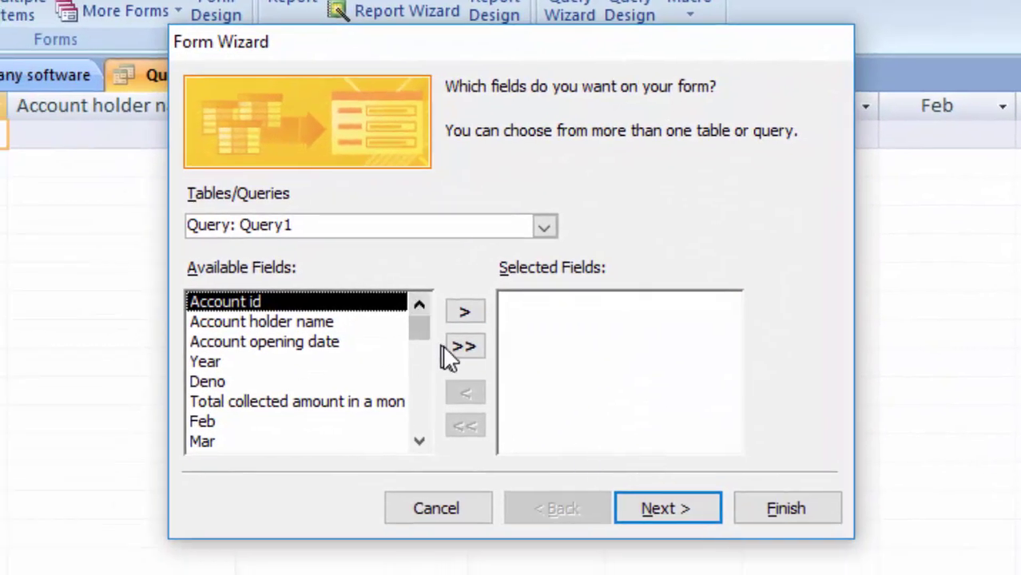
Step: Put all query fields on the form and choose the Datasheet layout
click(431, 384)
click(659, 508)
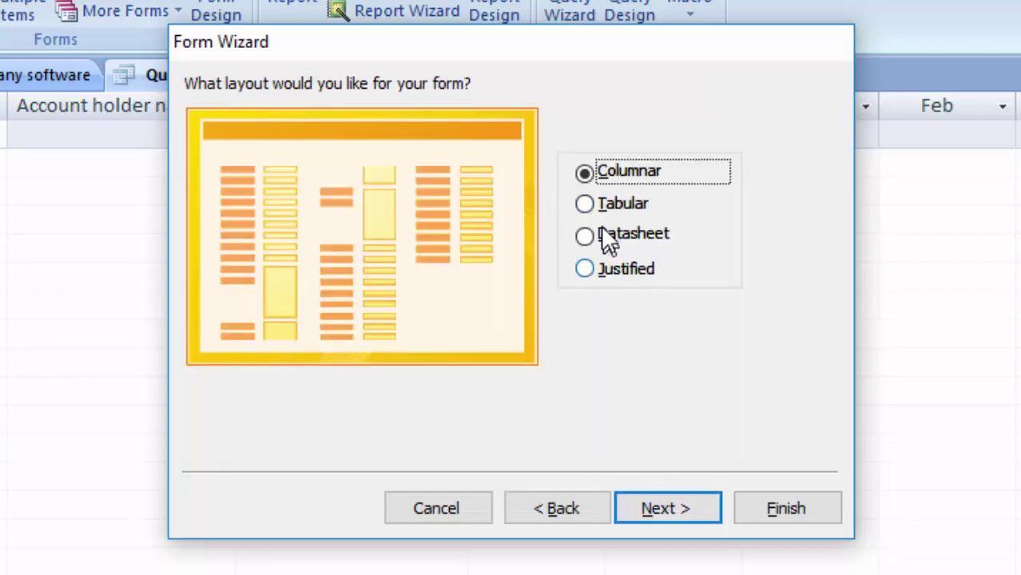
click(584, 238)
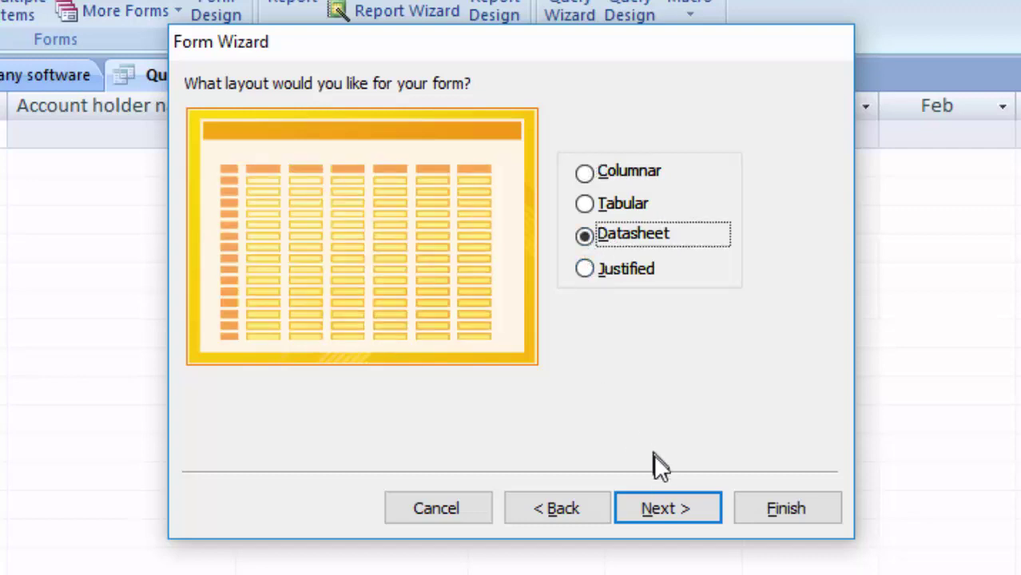
click(648, 514)
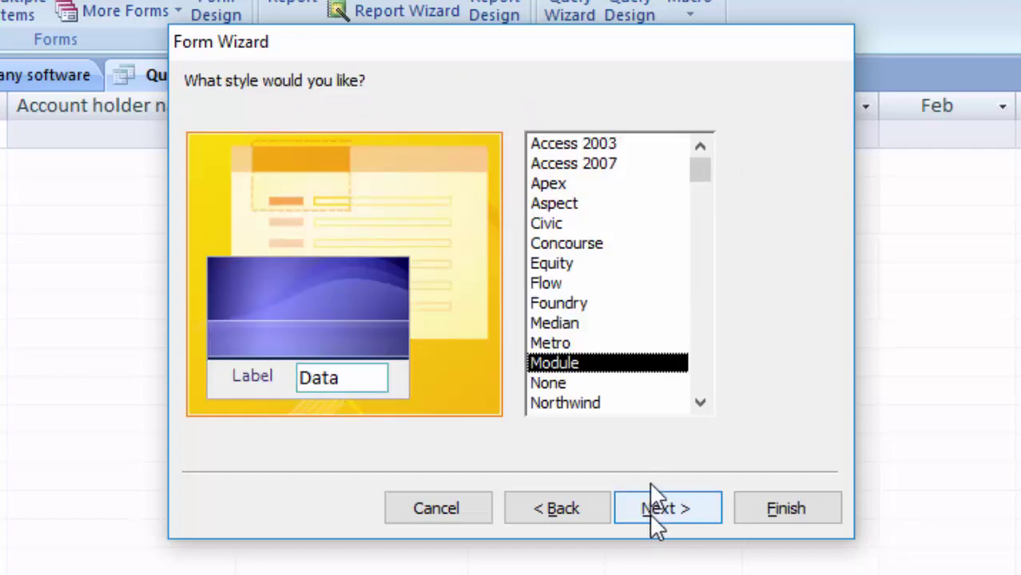
Step: Choose the Flow style and finish the form with the title Query1
click(564, 282)
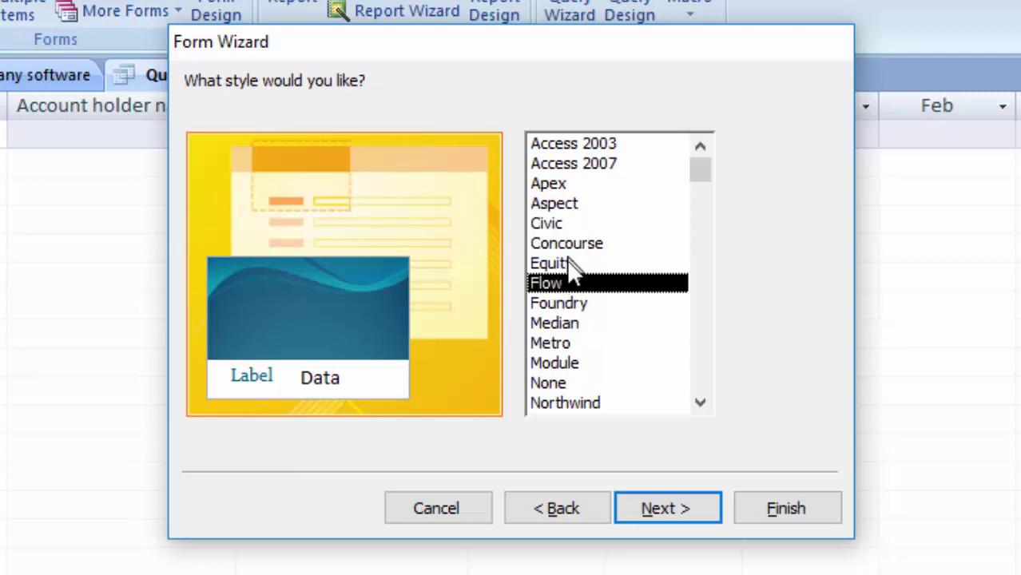
click(566, 261)
click(568, 227)
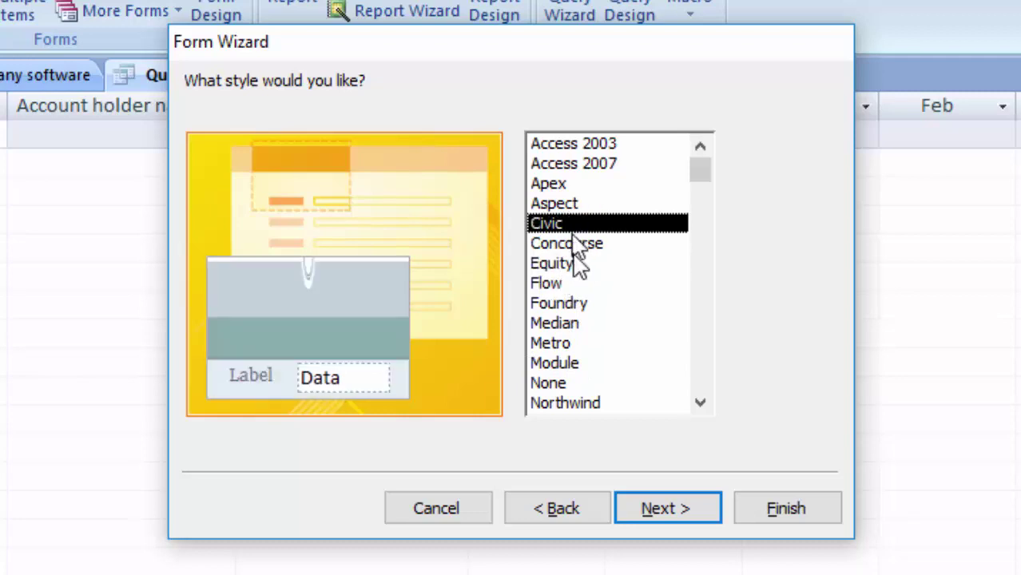
click(567, 285)
click(653, 510)
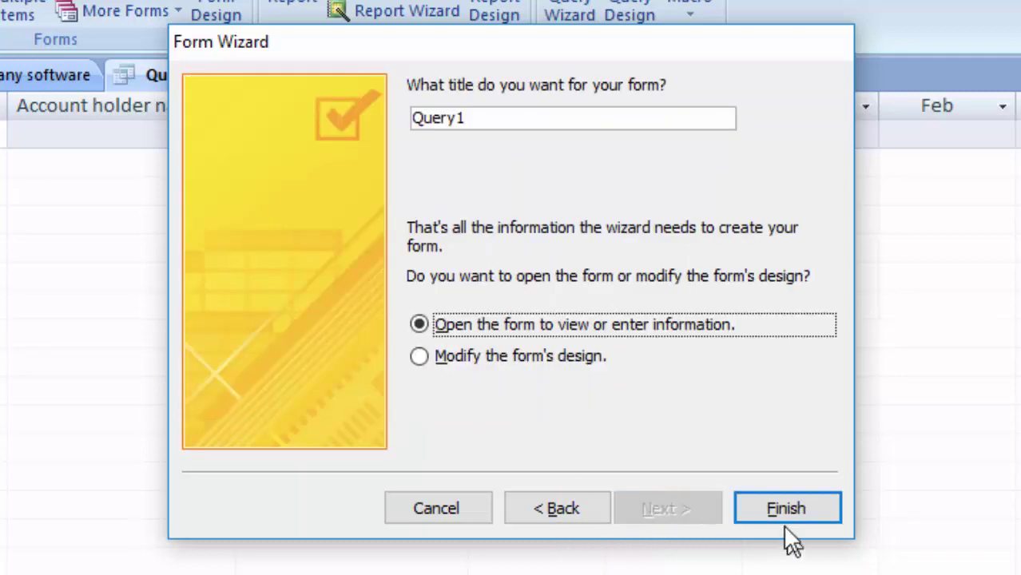
click(783, 512)
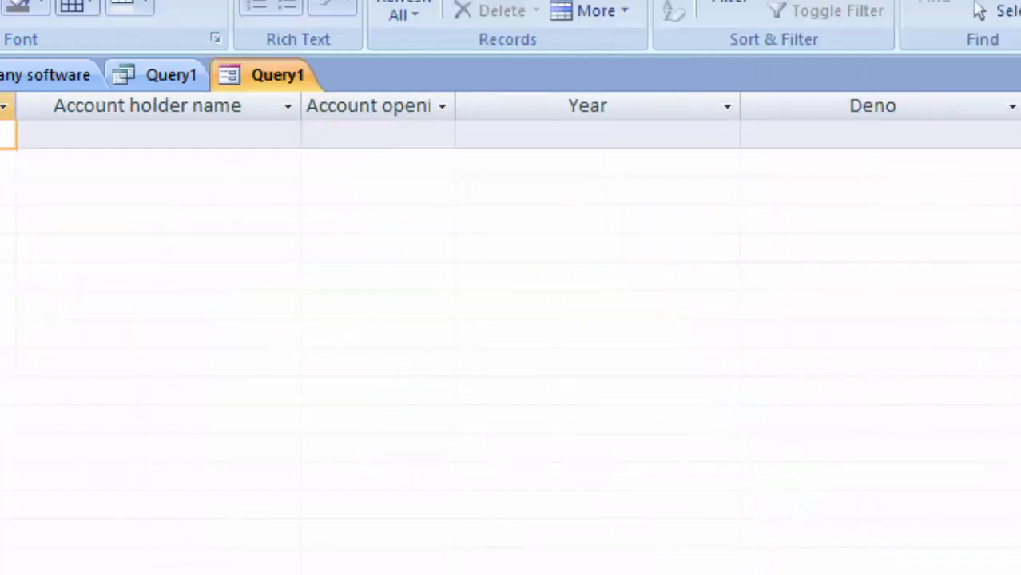
Step: Switch the Query1 form to Design view, enlarge the Form Header, and shorten the title label
click(28, 92)
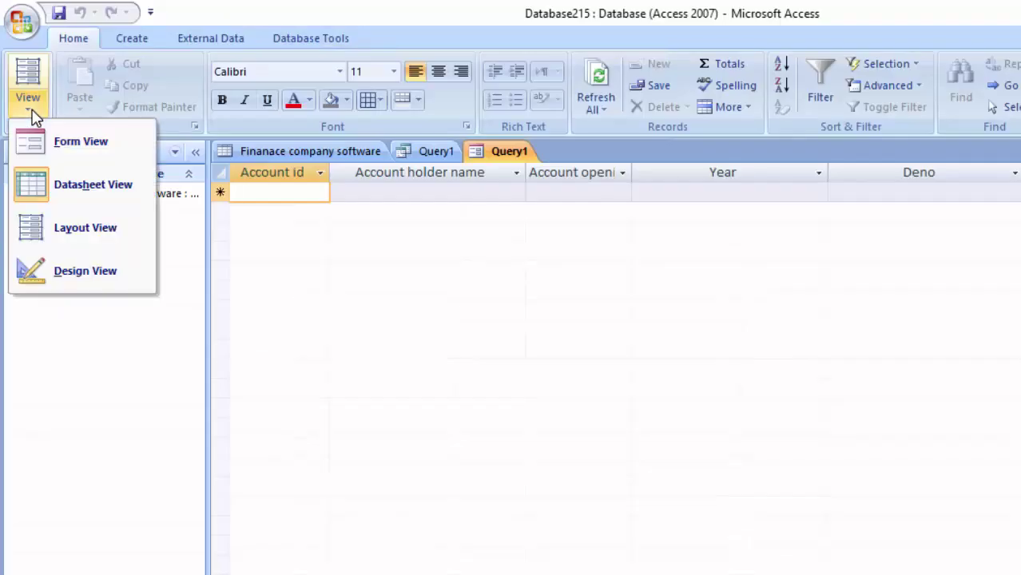
click(76, 268)
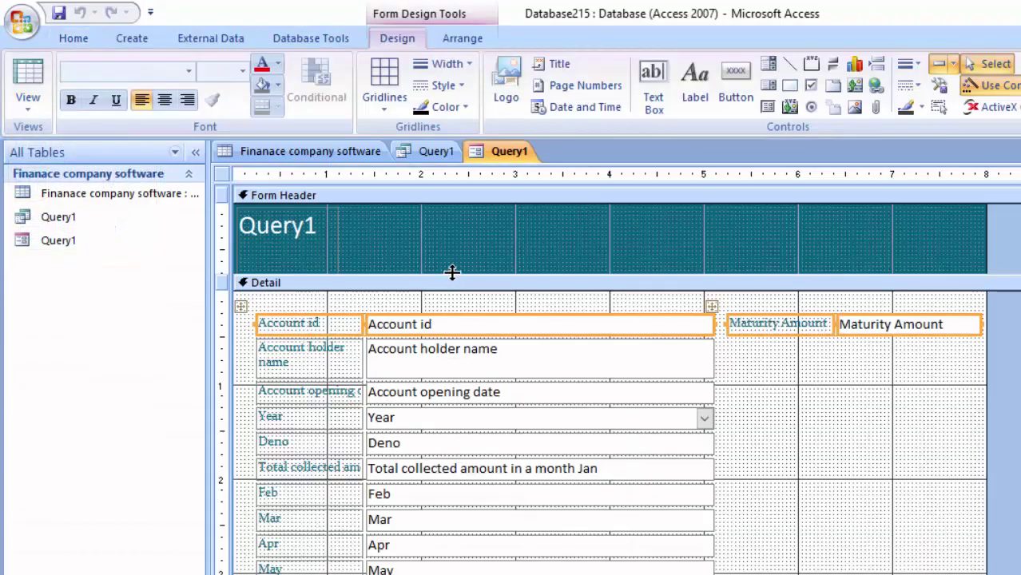
drag(452, 273, 452, 473)
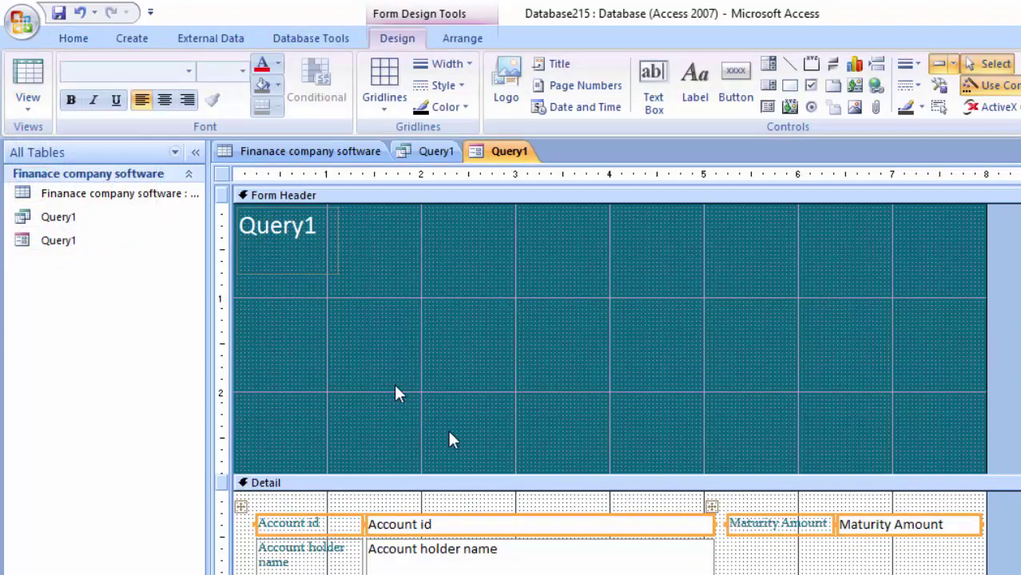
click(294, 265)
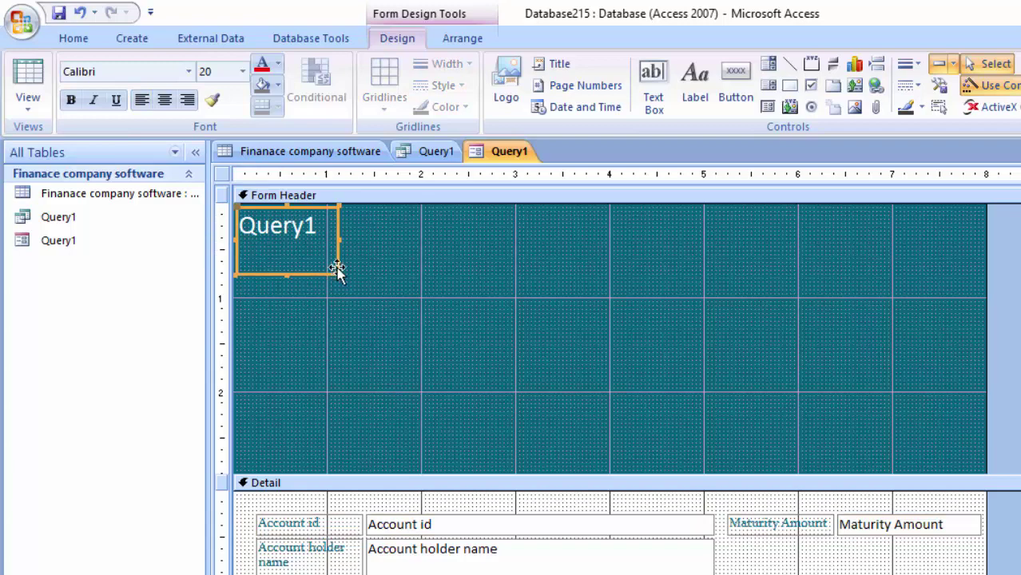
drag(336, 275, 338, 247)
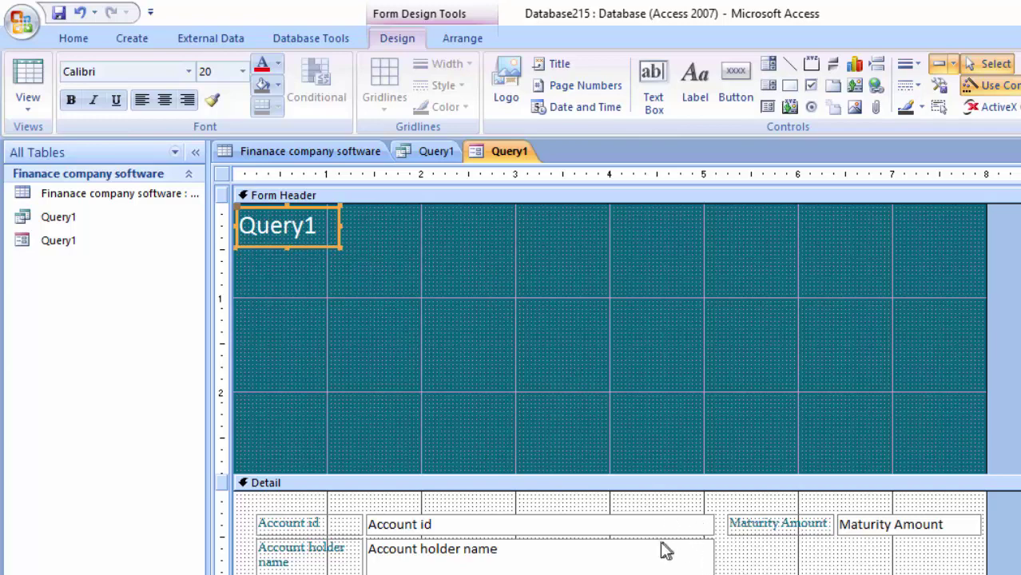
Step: Make the Detail section taller
scroll(657, 536, down, 2)
scroll(656, 536, down, 2)
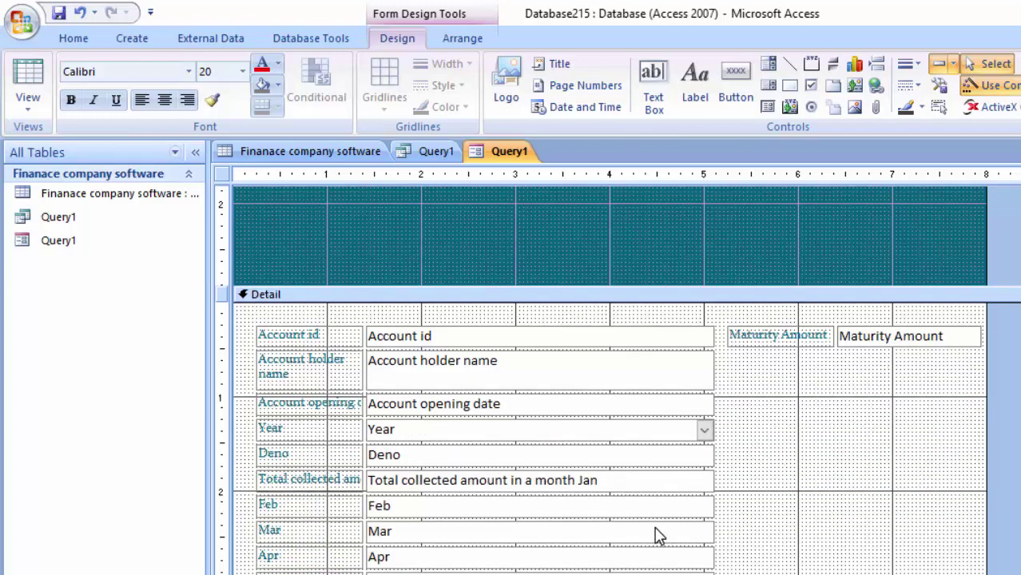
scroll(656, 536, down, 2)
scroll(656, 536, down, 2)
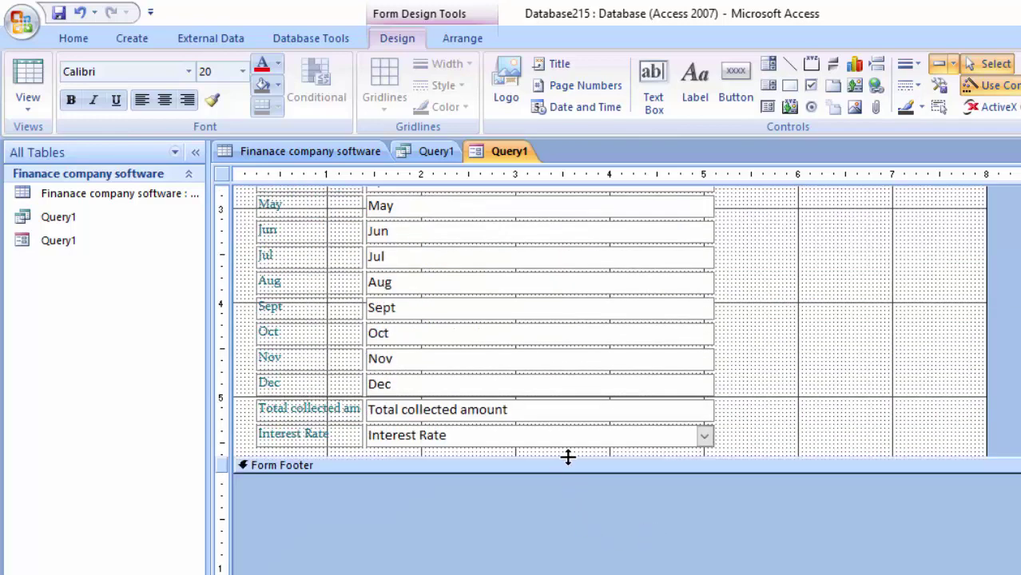
drag(567, 457, 567, 572)
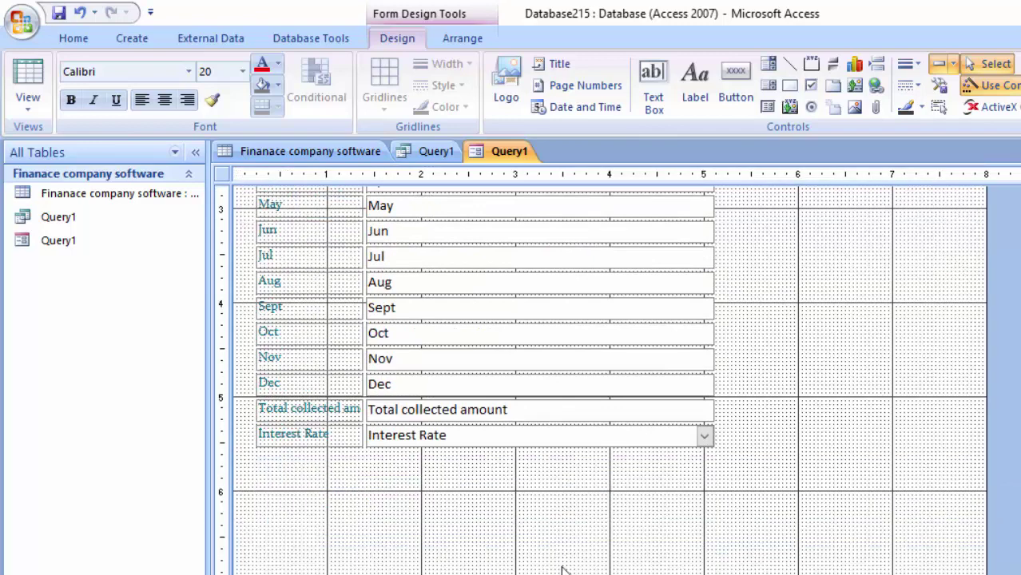
scroll(661, 473, up, 3)
scroll(655, 471, up, 1)
scroll(653, 472, up, 1)
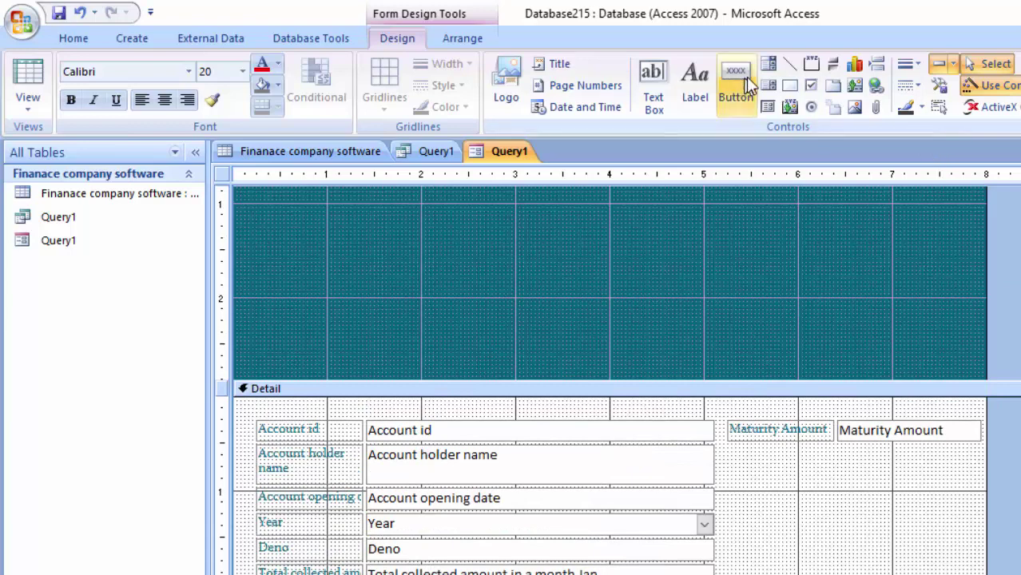
Step: Add a header combo box that finds records by Account id, hiding the Account holder name column
click(768, 64)
drag(284, 243, 452, 304)
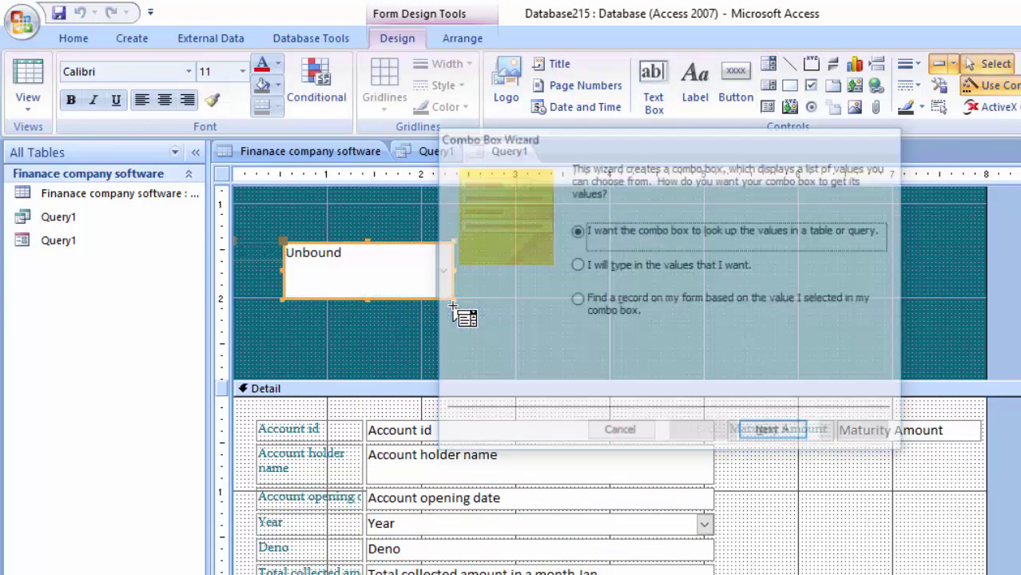
click(576, 300)
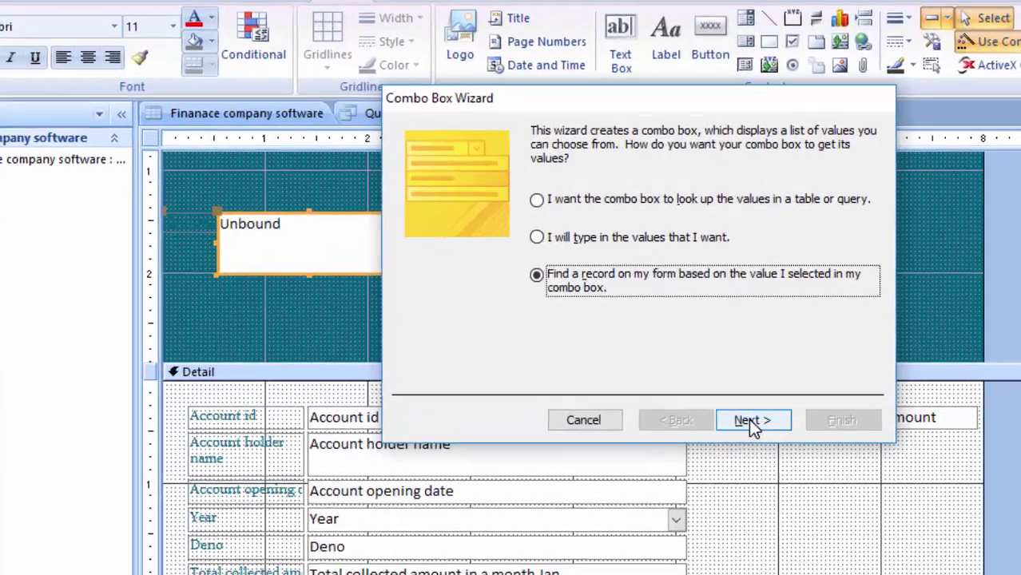
click(771, 432)
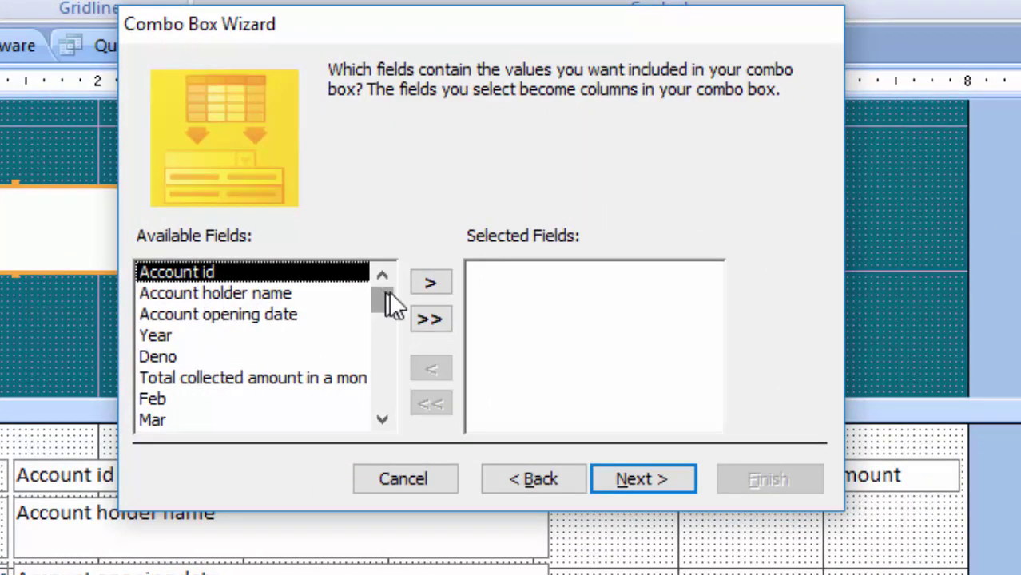
click(426, 283)
click(425, 283)
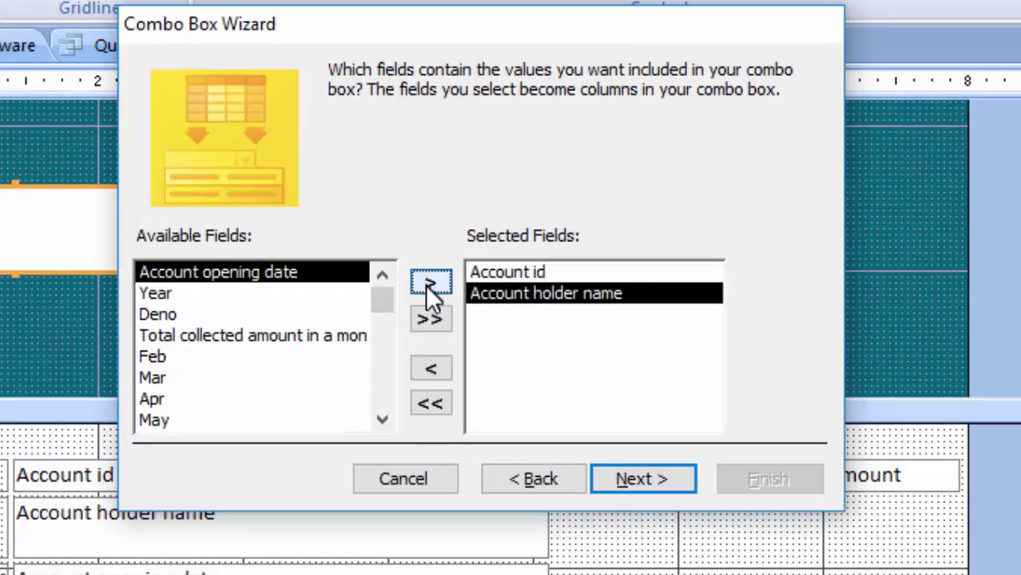
click(615, 483)
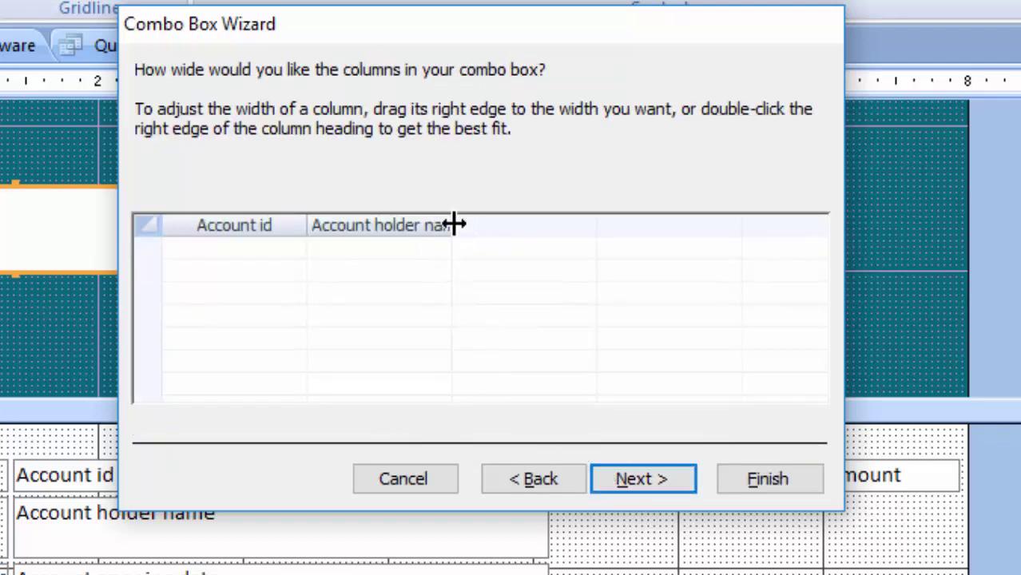
drag(308, 222, 310, 221)
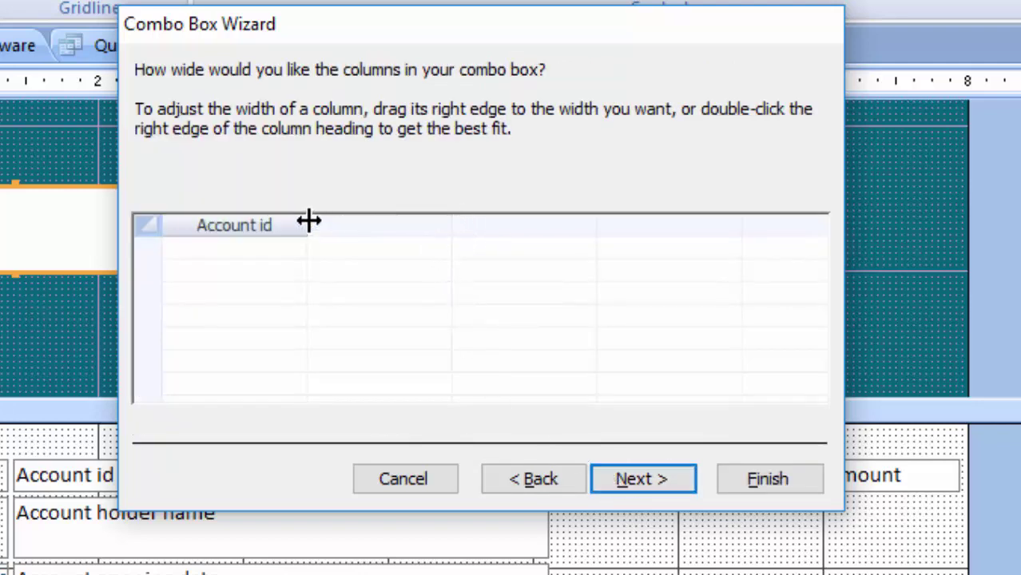
click(637, 481)
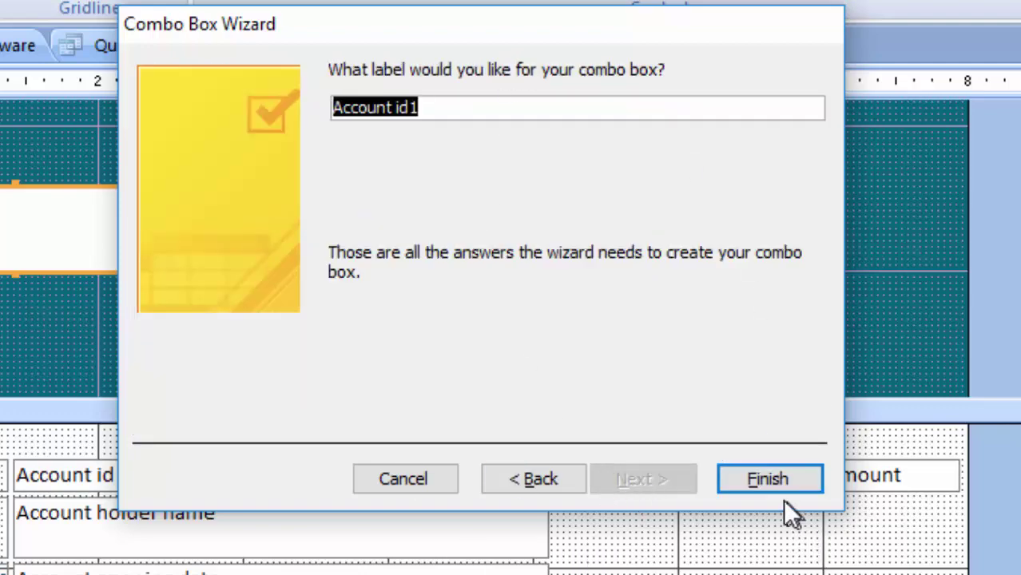
click(772, 479)
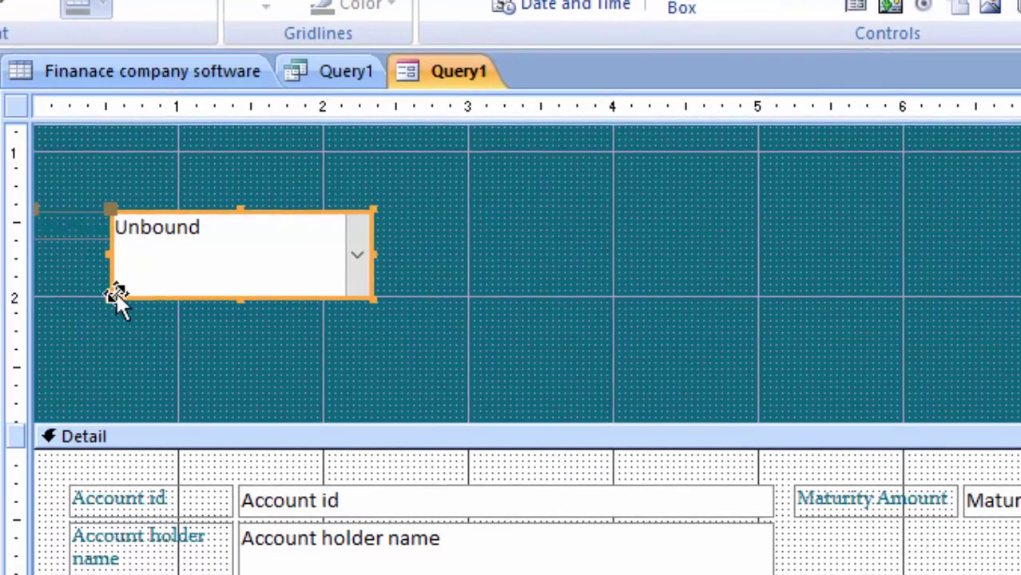
Step: Shrink the combo box to one line and edit its label to read 'Account id'
drag(108, 298, 160, 258)
click(120, 234)
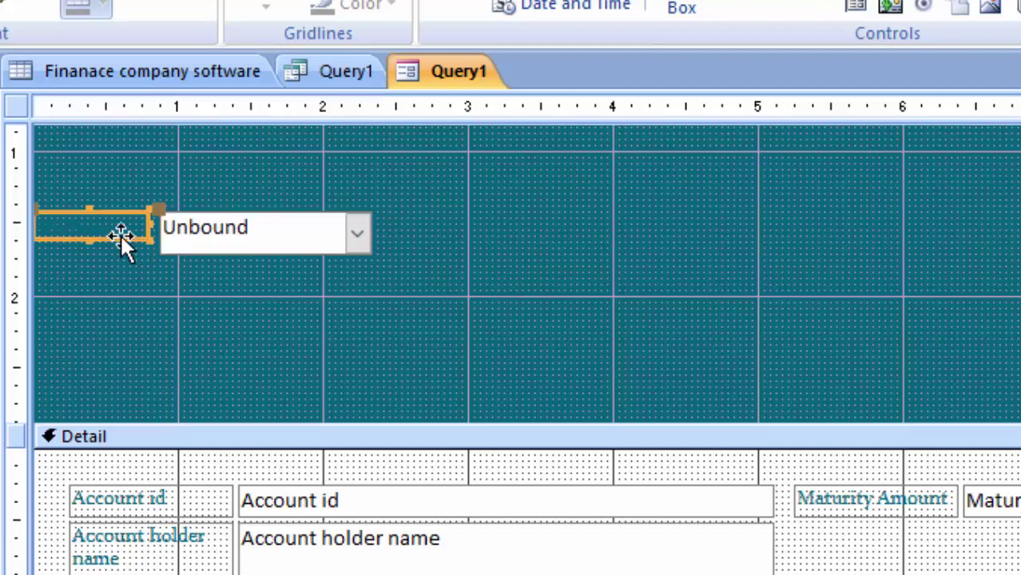
click(136, 225)
drag(134, 225, 29, 223)
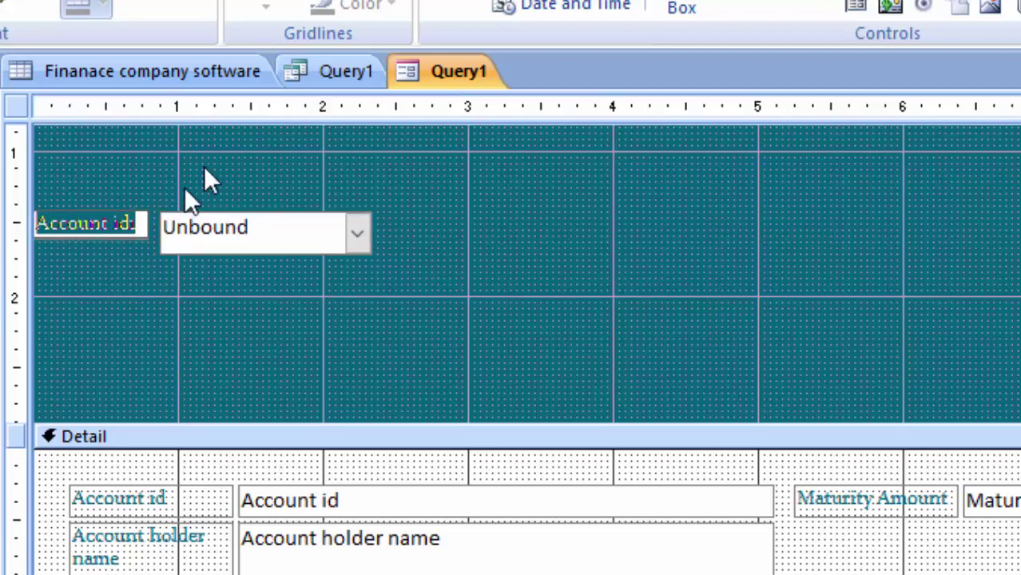
key(Return)
click(158, 324)
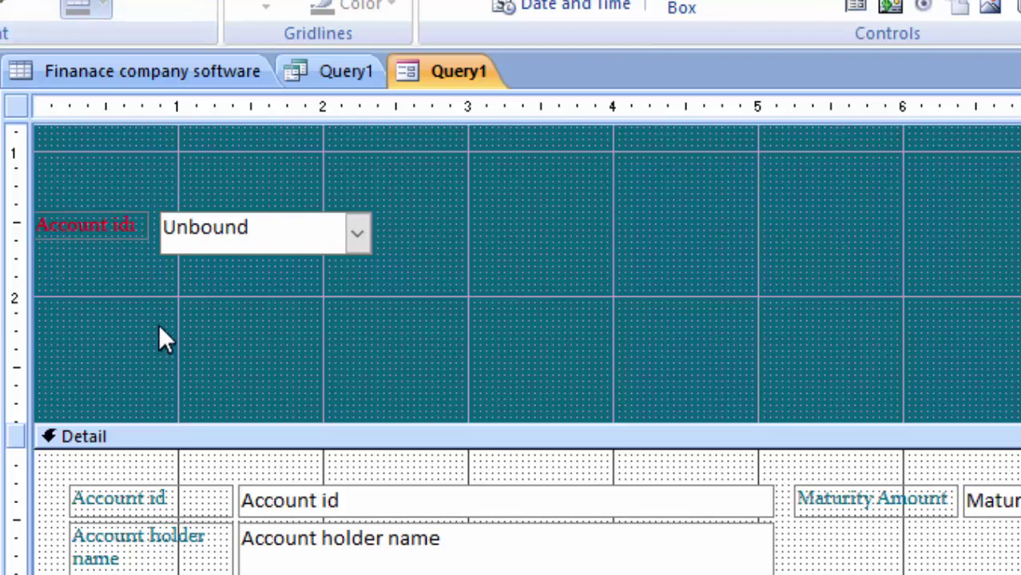
click(126, 228)
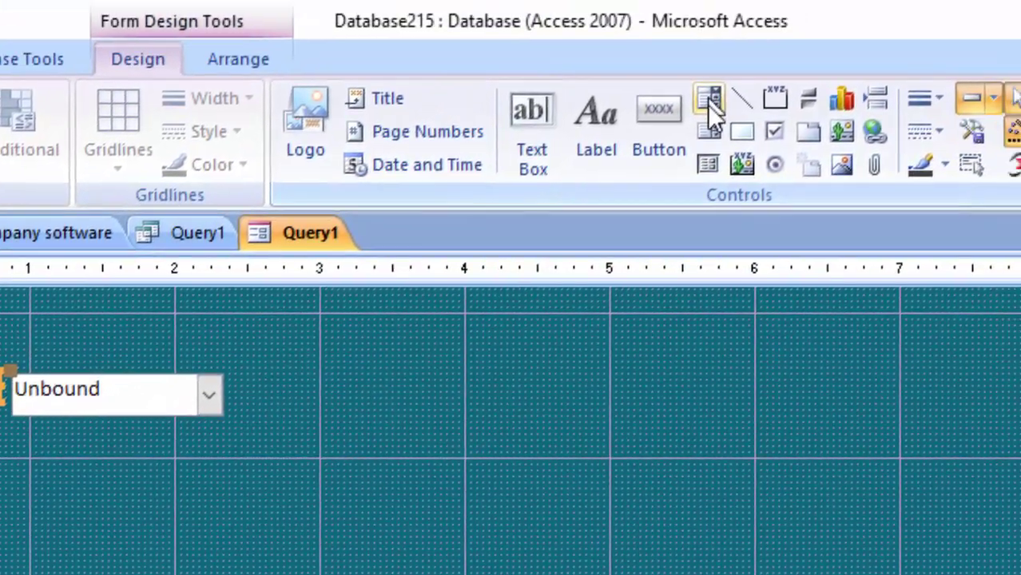
Step: Draw a list box in the form header beside the combo box
click(712, 121)
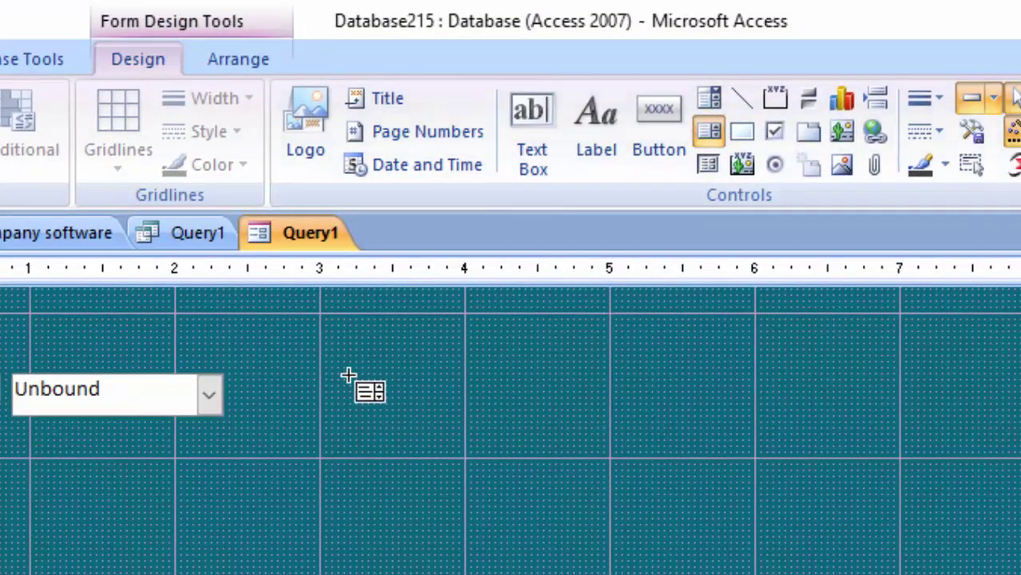
drag(350, 380, 536, 424)
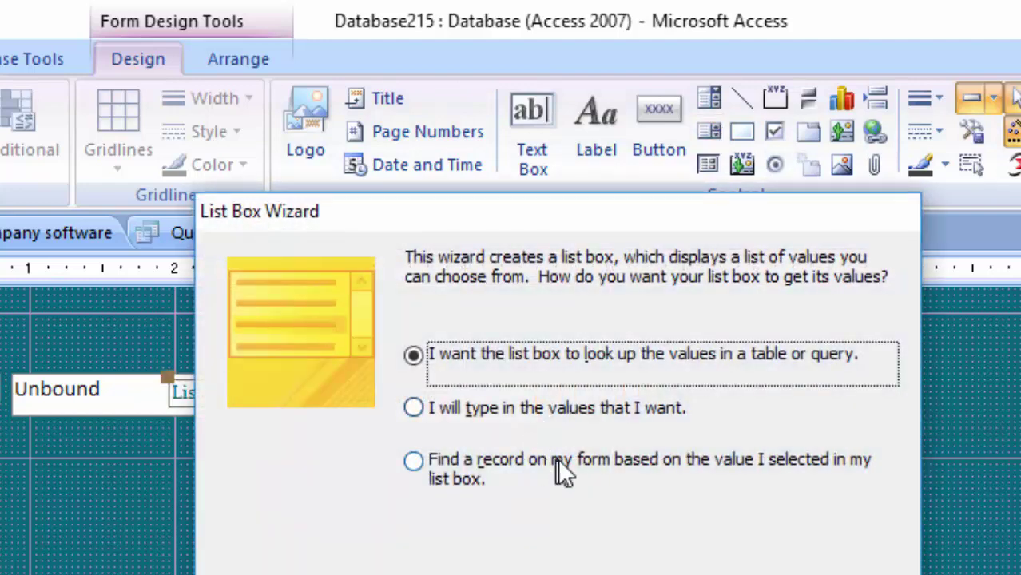
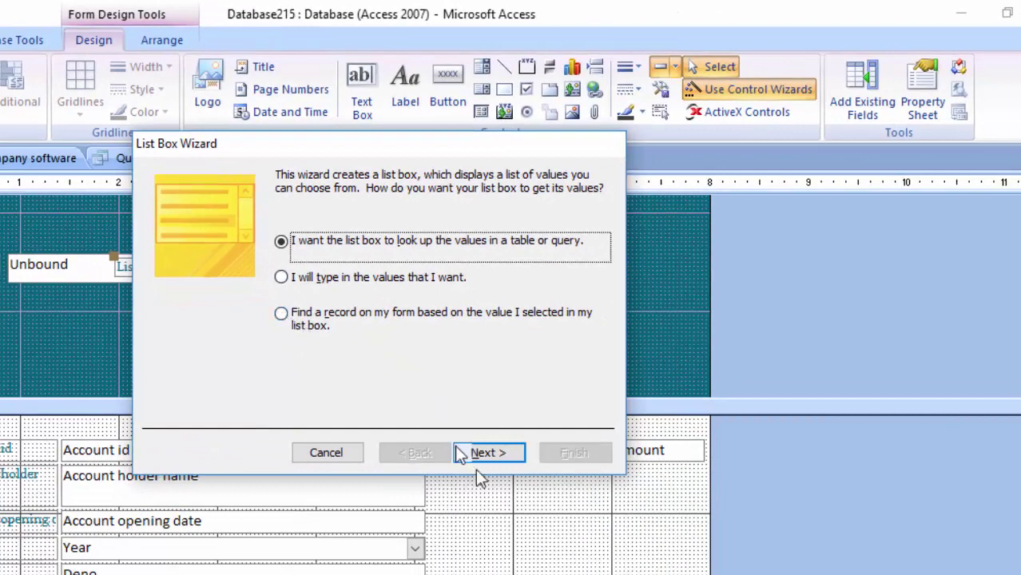
Step: Create a list box that looks up Year from the finance table, sorted by Account id
click(479, 455)
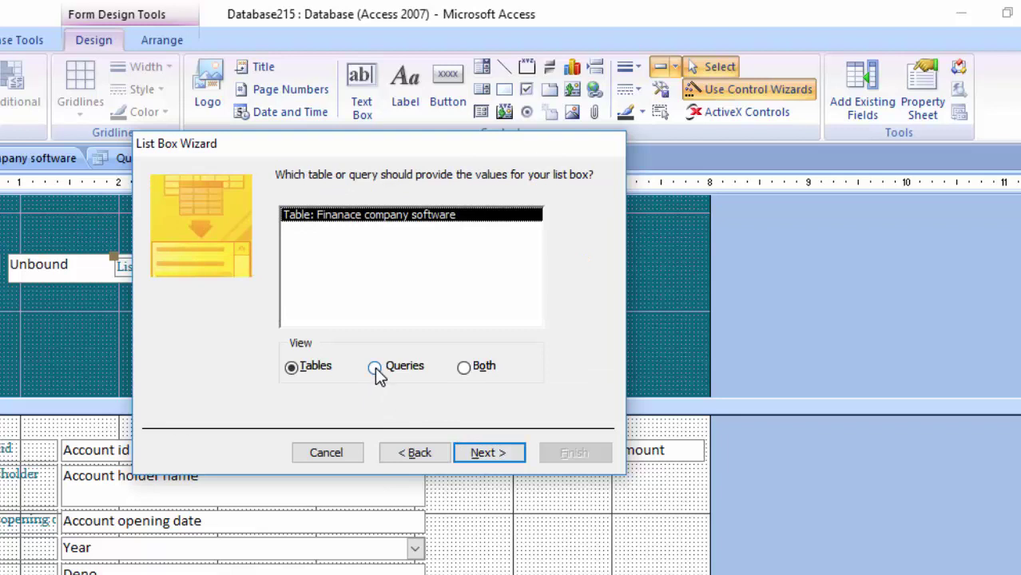
click(464, 366)
click(479, 452)
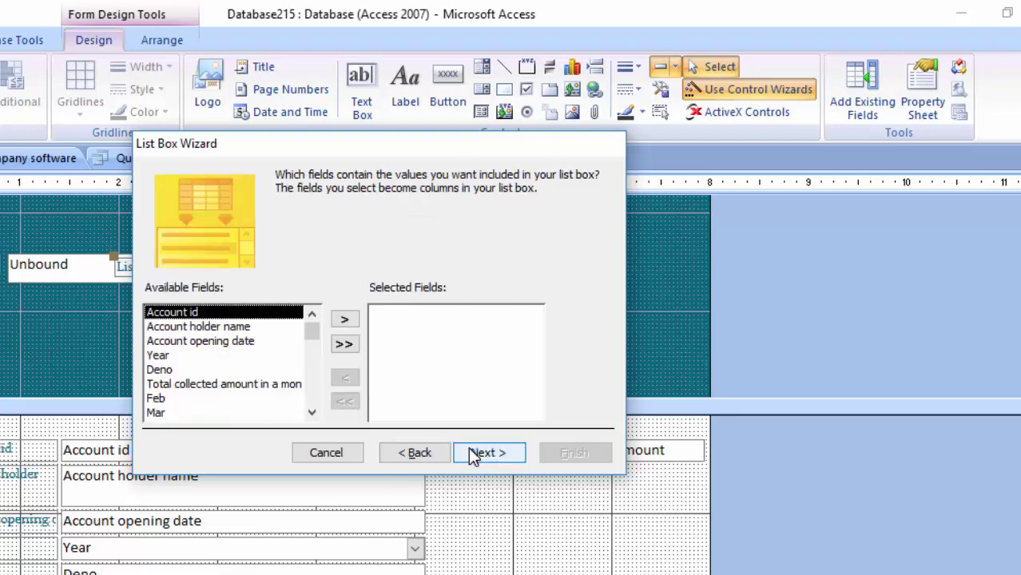
click(160, 356)
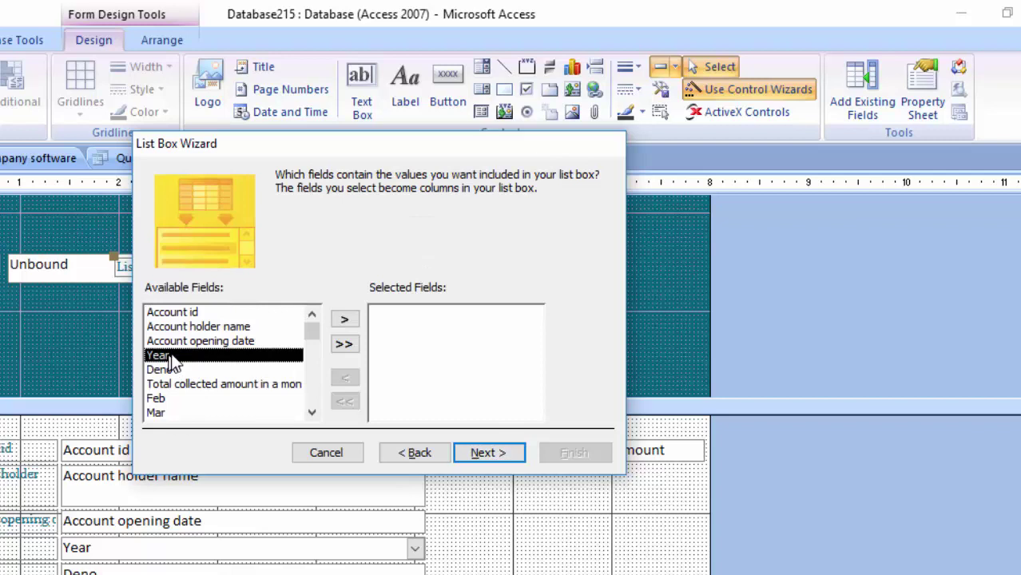
click(344, 319)
click(481, 452)
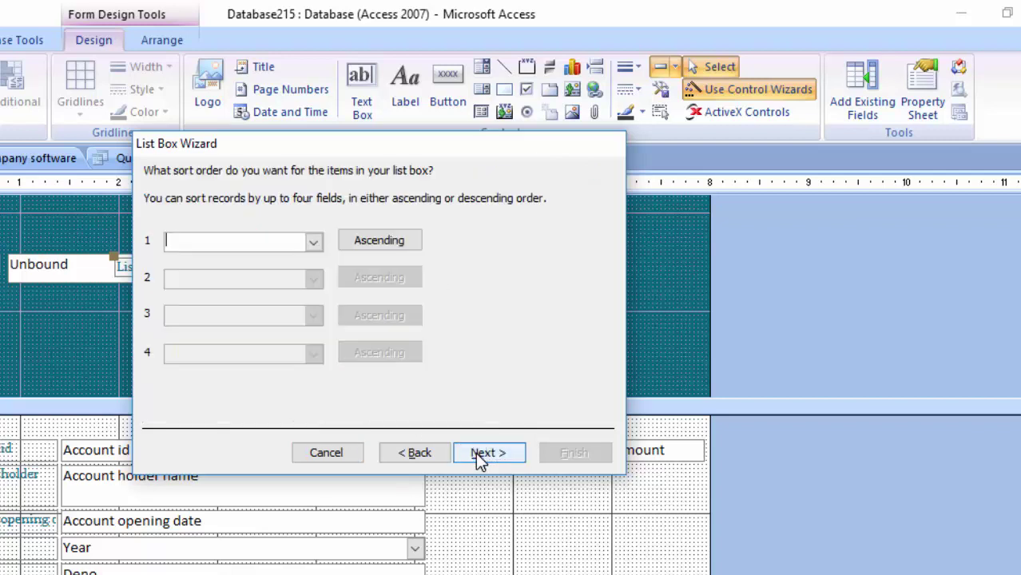
click(313, 242)
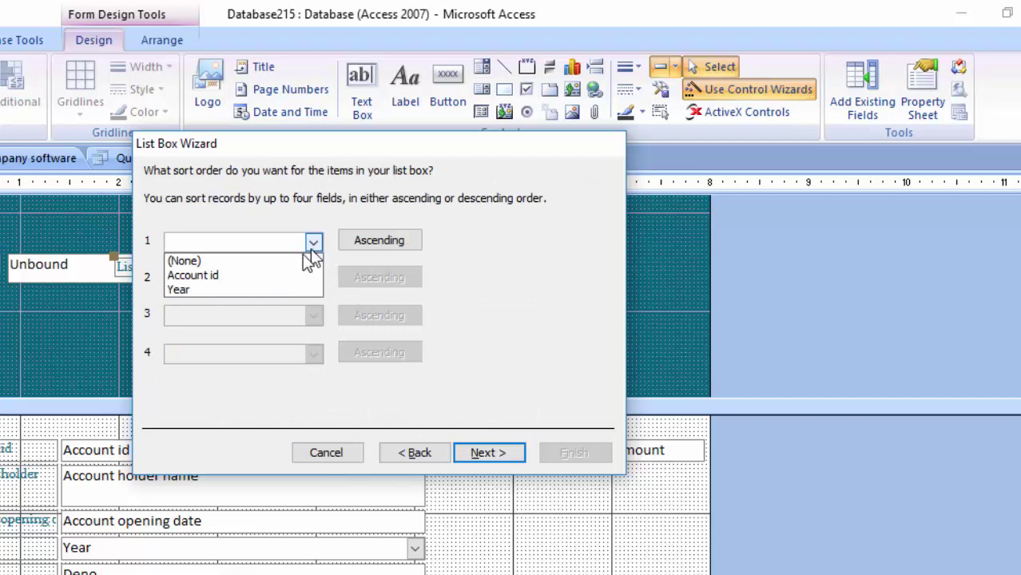
click(268, 289)
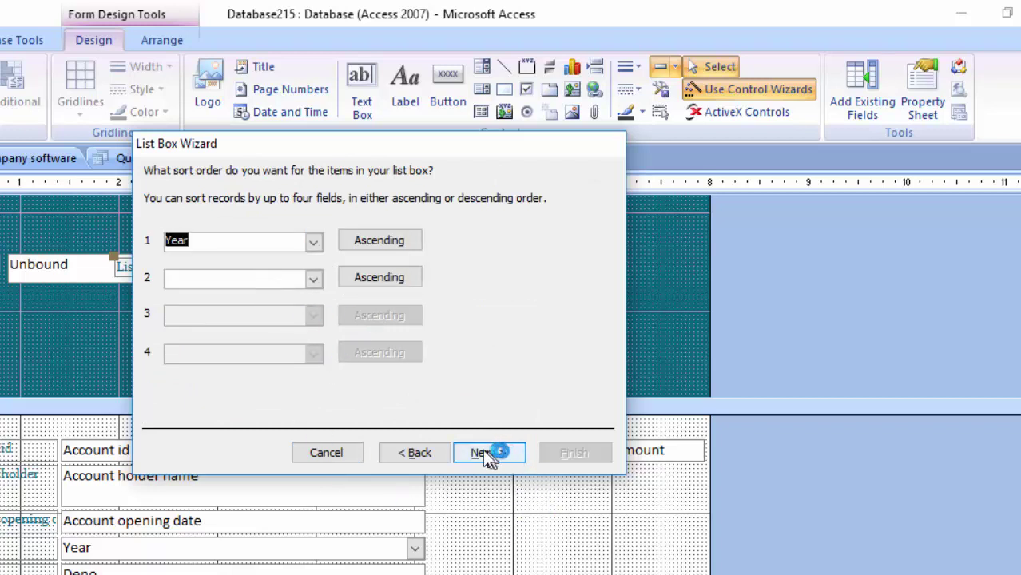
click(315, 242)
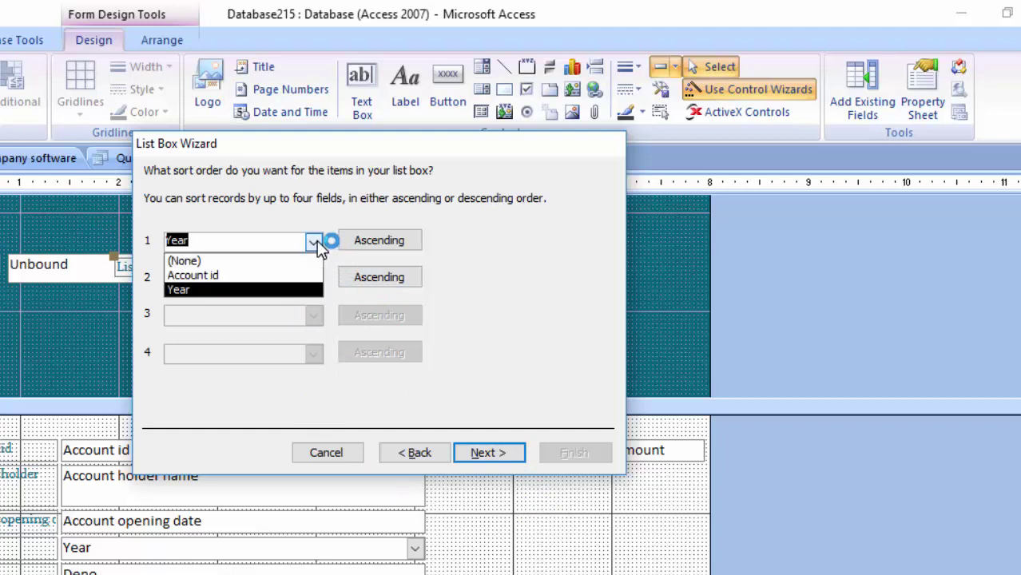
click(273, 274)
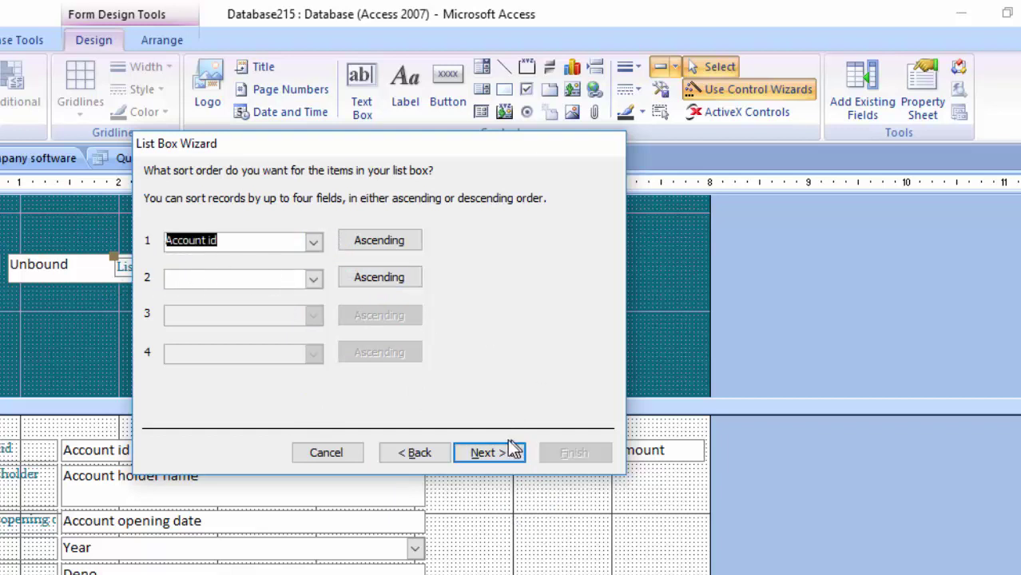
click(489, 452)
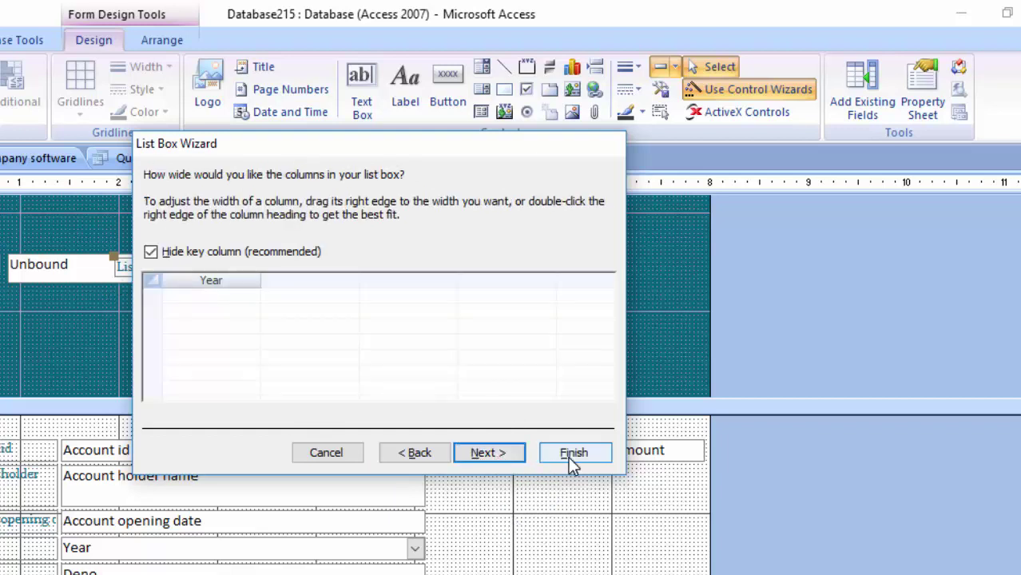
click(568, 456)
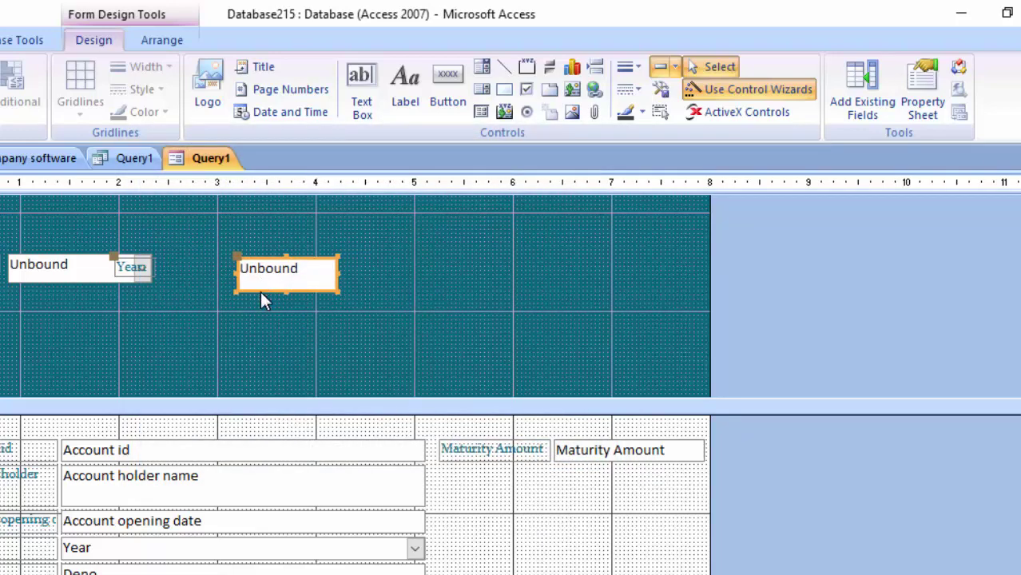
Step: Shift the new list box right and add a label reading 'Year:' beside it
drag(262, 293, 405, 302)
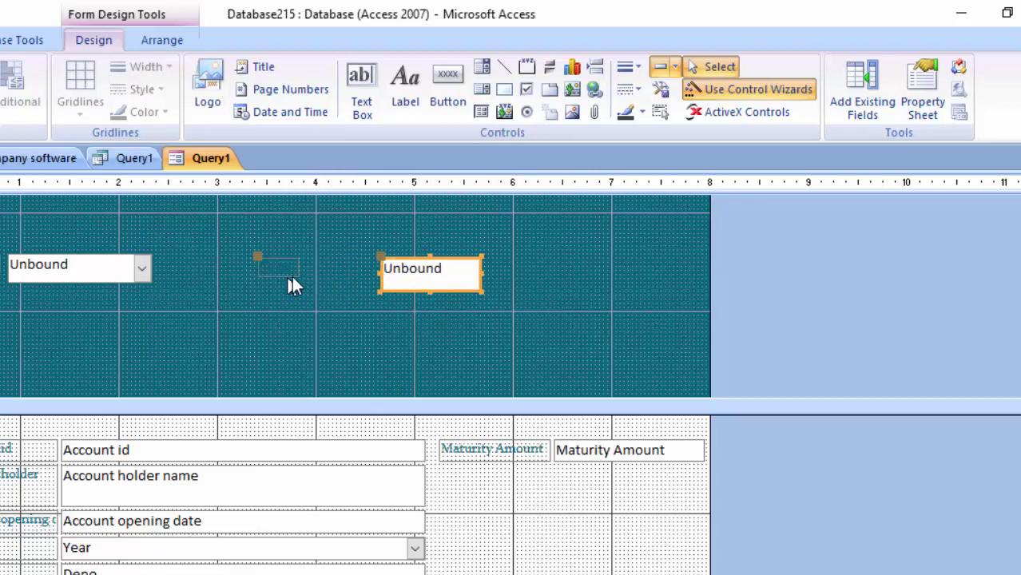
click(292, 274)
drag(300, 276, 353, 288)
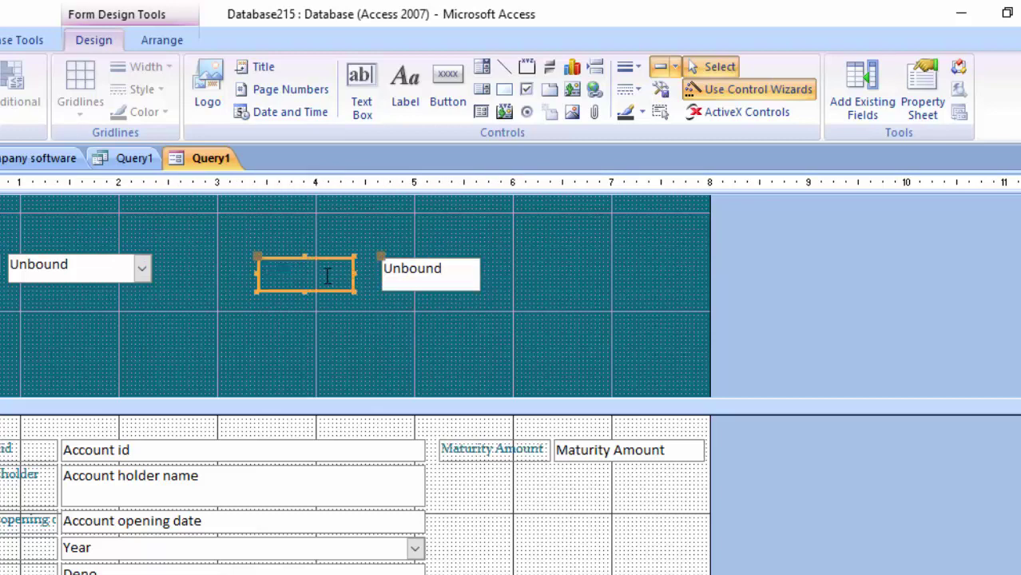
text(Year:)
click(240, 277)
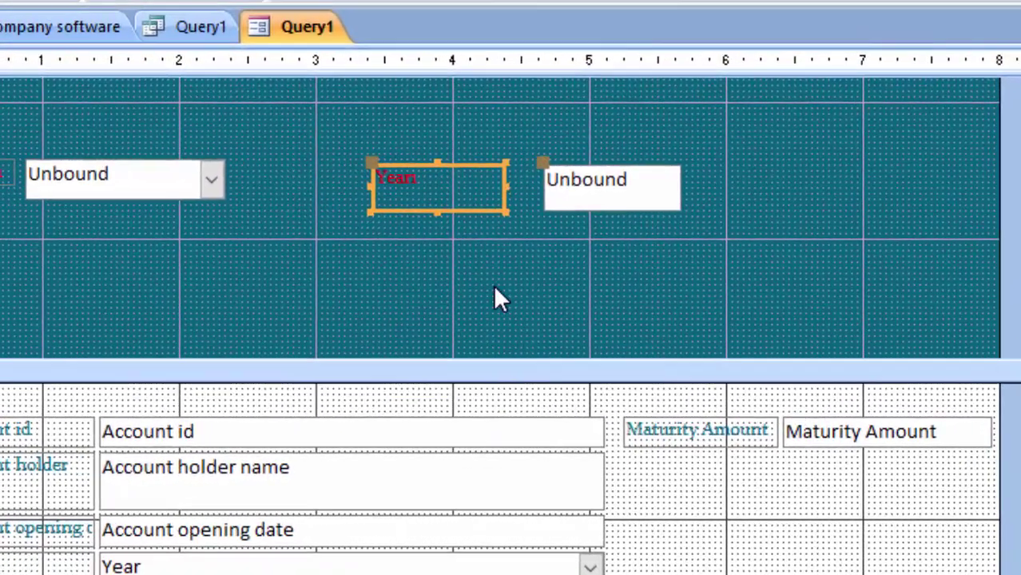
click(348, 352)
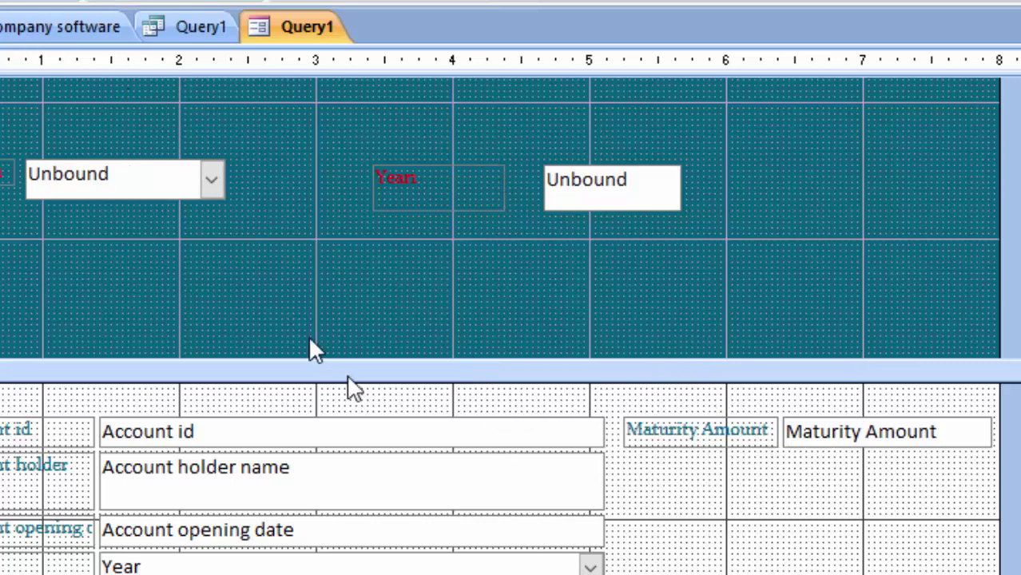
Step: Drag the Form Footer bar down to make the Detail section taller below Interest Rate
scroll(438, 479, down, 5)
scroll(399, 438, down, 3)
scroll(411, 442, down, 3)
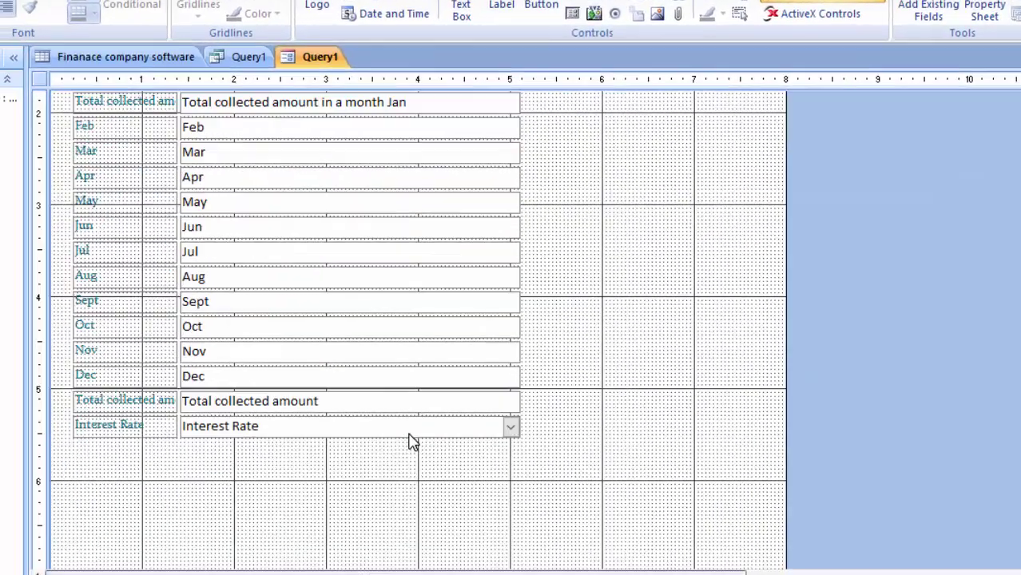
scroll(411, 442, down, 3)
scroll(405, 456, down, 3)
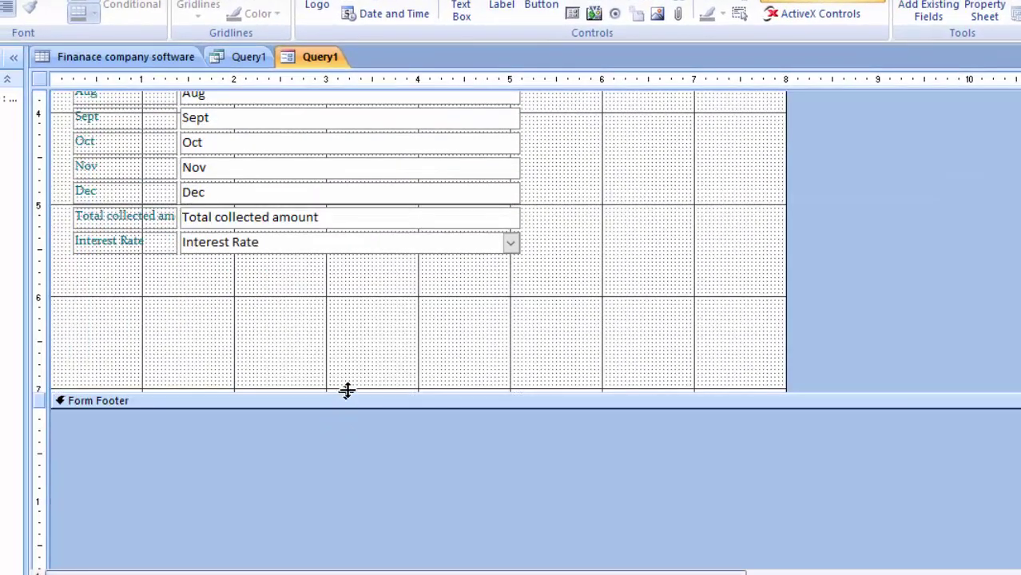
drag(347, 390, 351, 433)
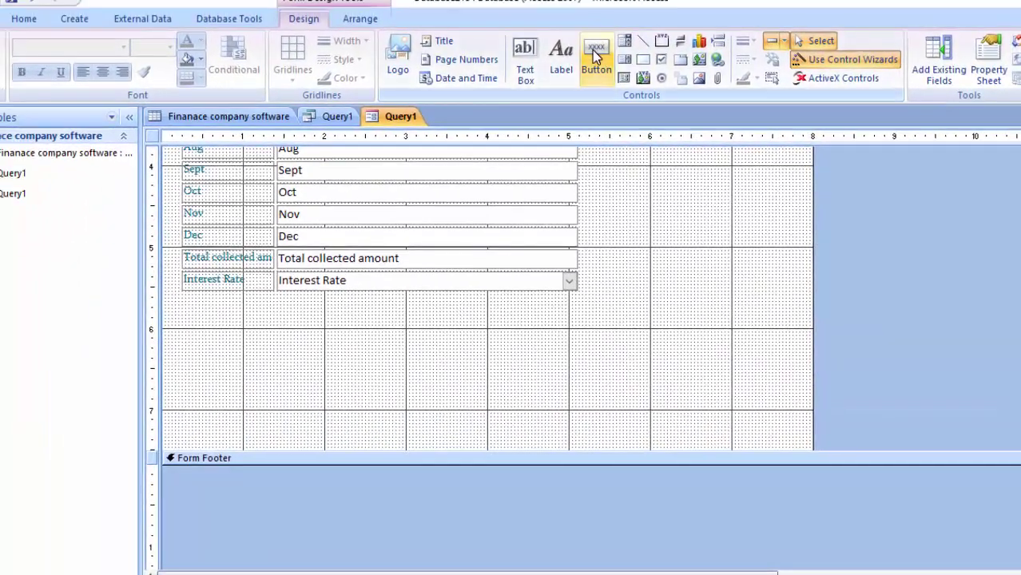
click(594, 53)
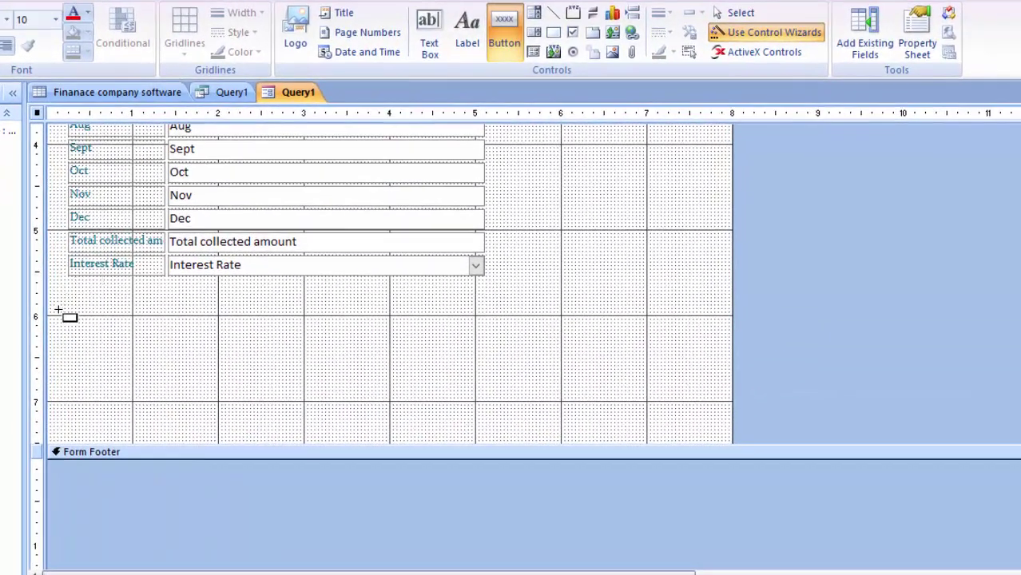
Step: Draw a 'Next Record' text button below Interest Rate using Go To Next Record
drag(58, 310, 164, 348)
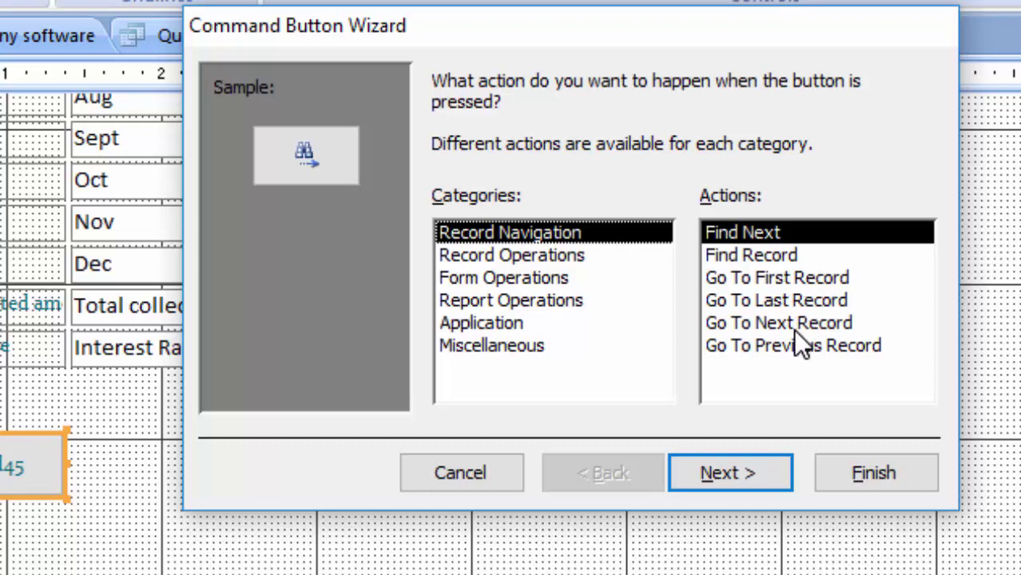
click(792, 323)
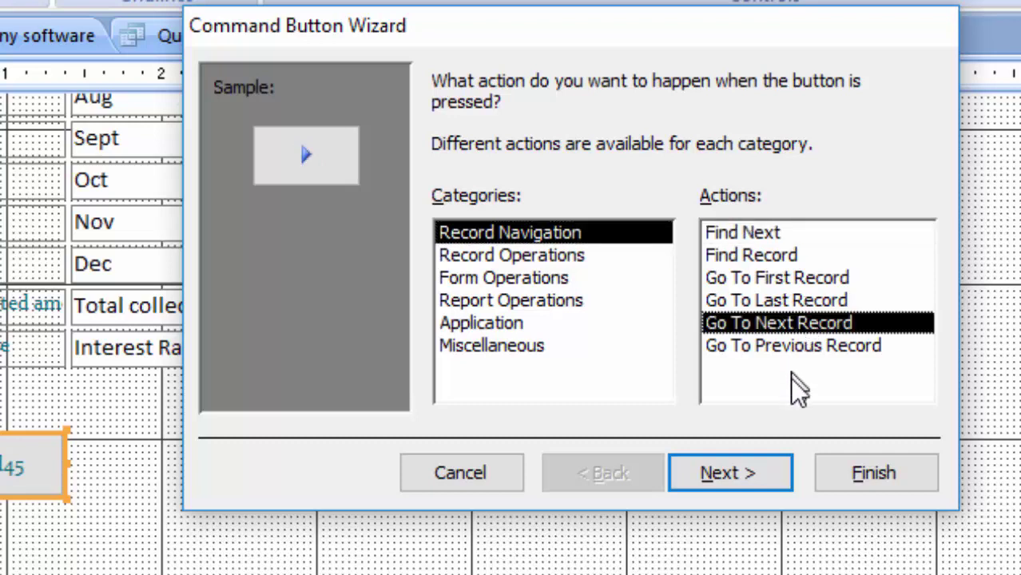
click(737, 477)
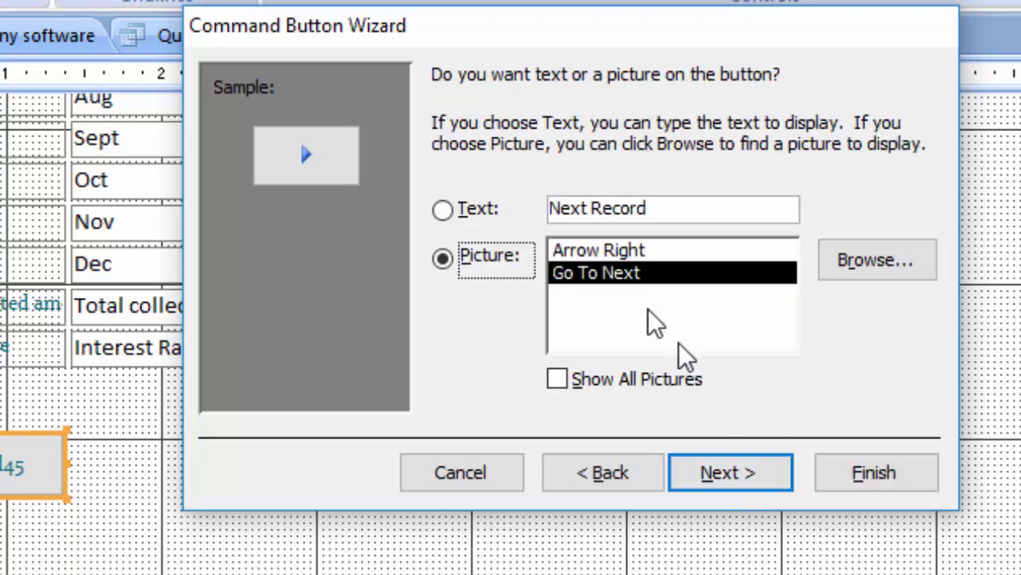
click(447, 209)
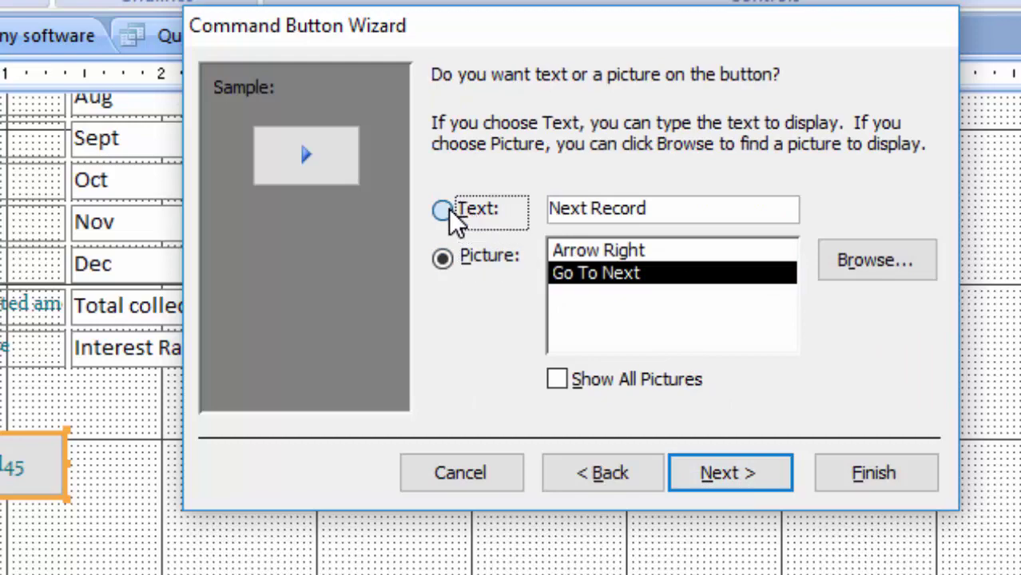
click(741, 472)
click(884, 473)
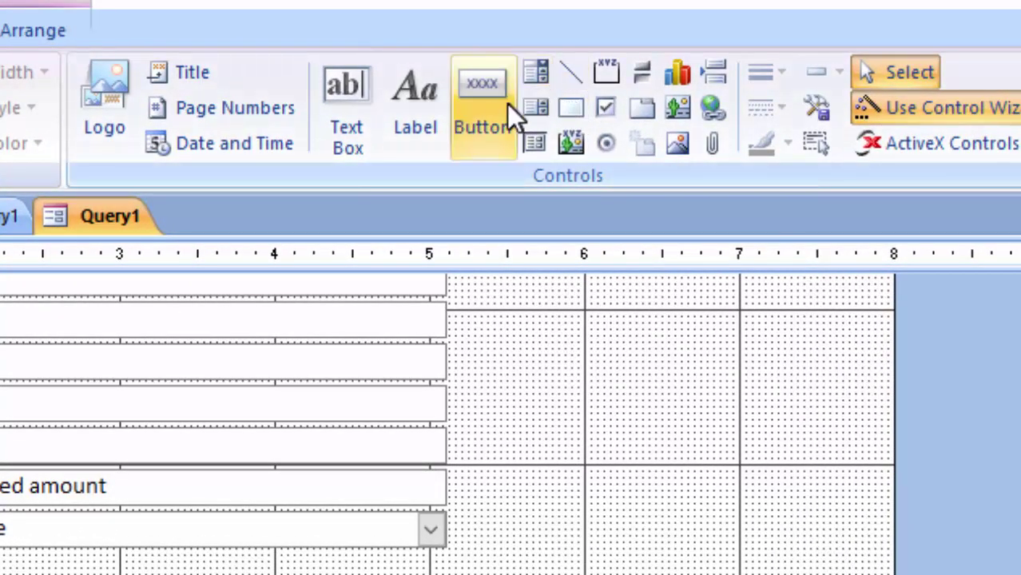
Step: Draw a 'Previous Record' text button beside Next Record using Go To Previous Record
click(501, 104)
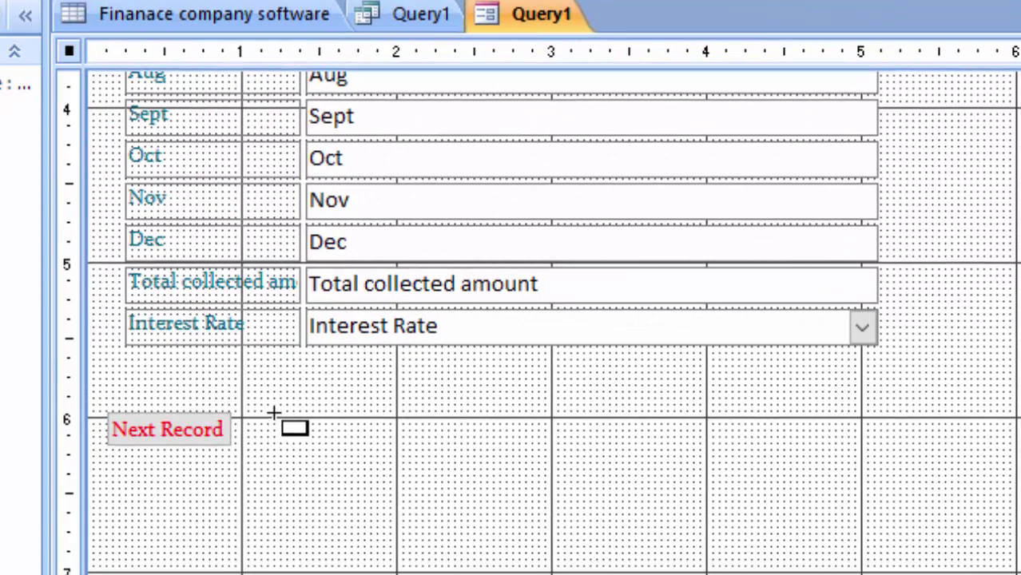
drag(274, 418, 391, 448)
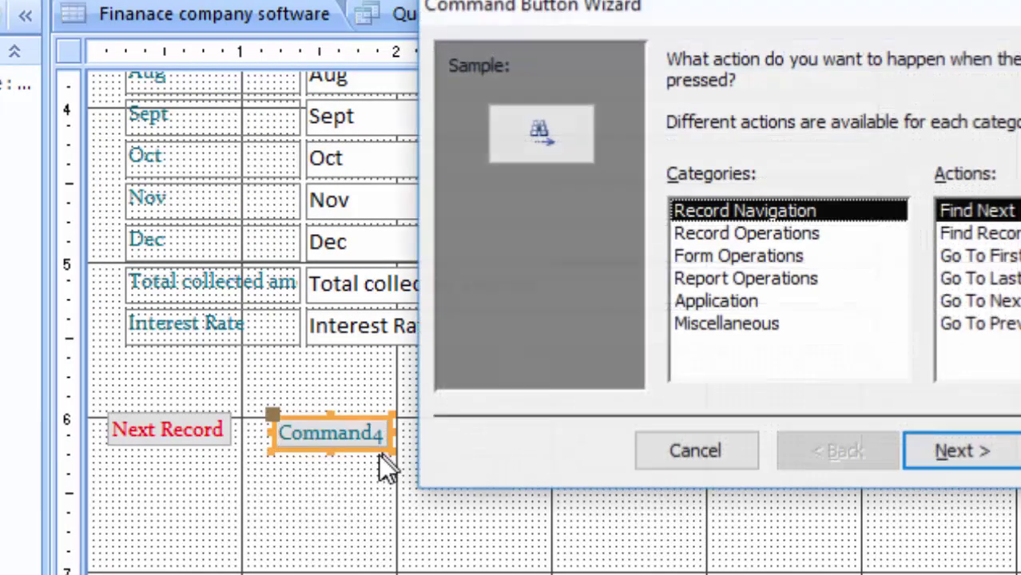
click(981, 325)
click(982, 452)
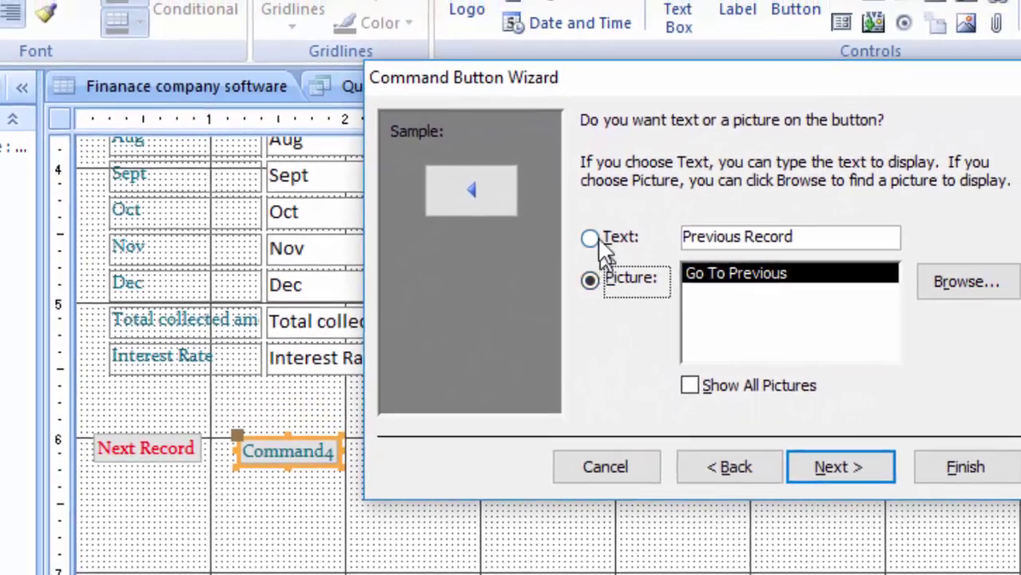
click(636, 210)
click(907, 459)
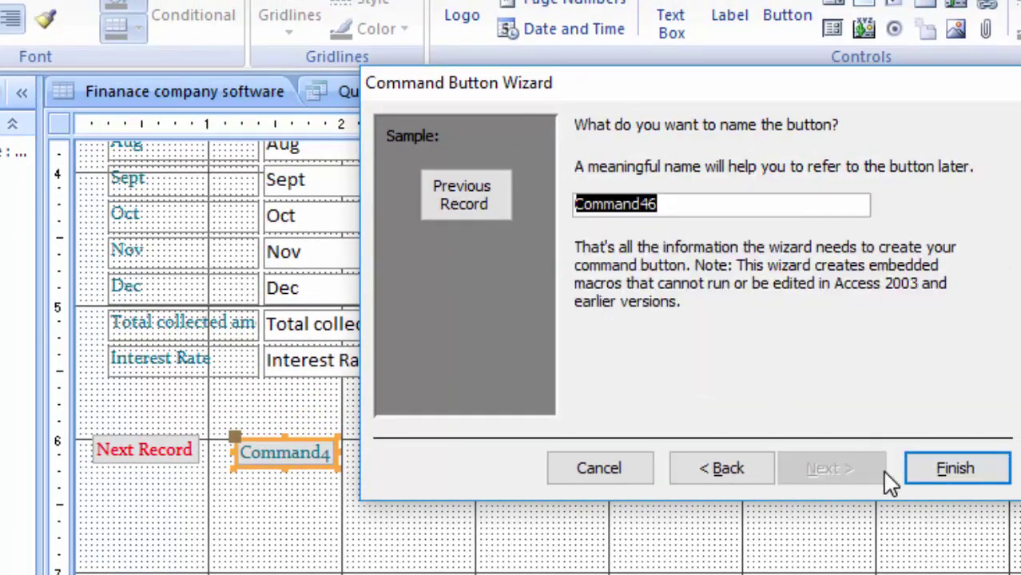
click(943, 468)
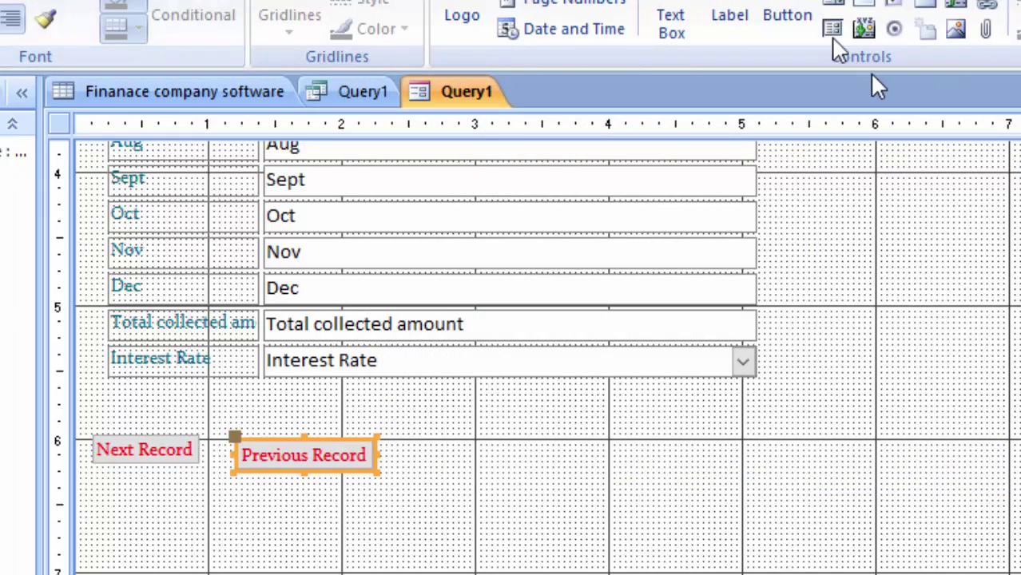
click(786, 16)
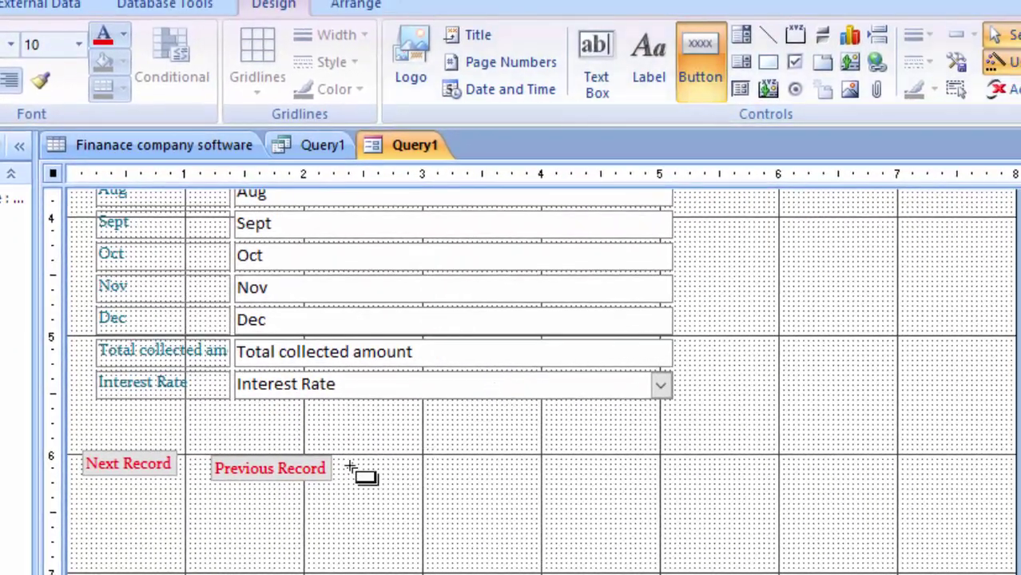
Step: Draw an 'Add Record' text button using Record Operations > Add New Record
mouse_move(348, 449)
mouse_down()
mouse_move(422, 477)
mouse_move(442, 472)
mouse_up()
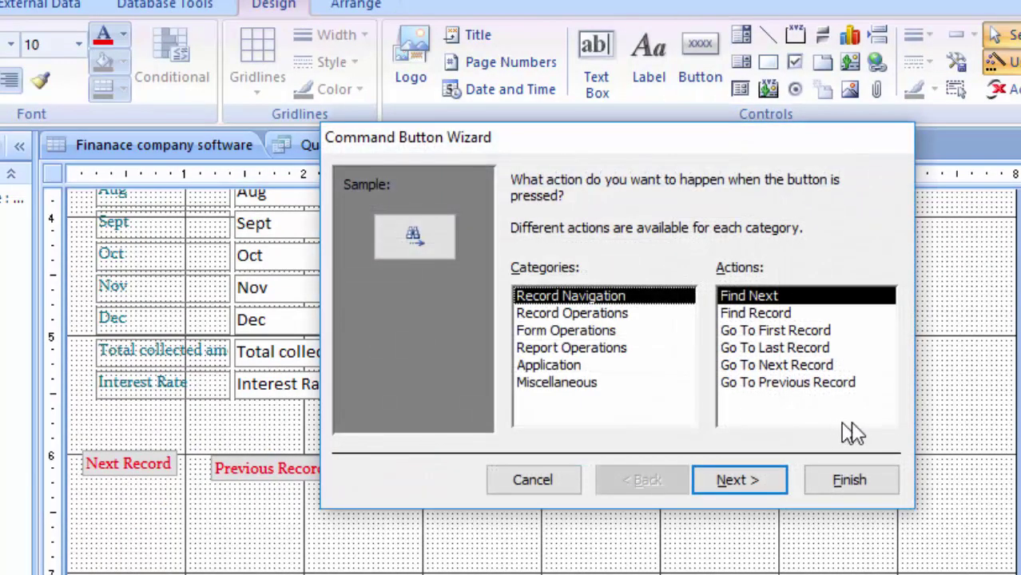
click(607, 316)
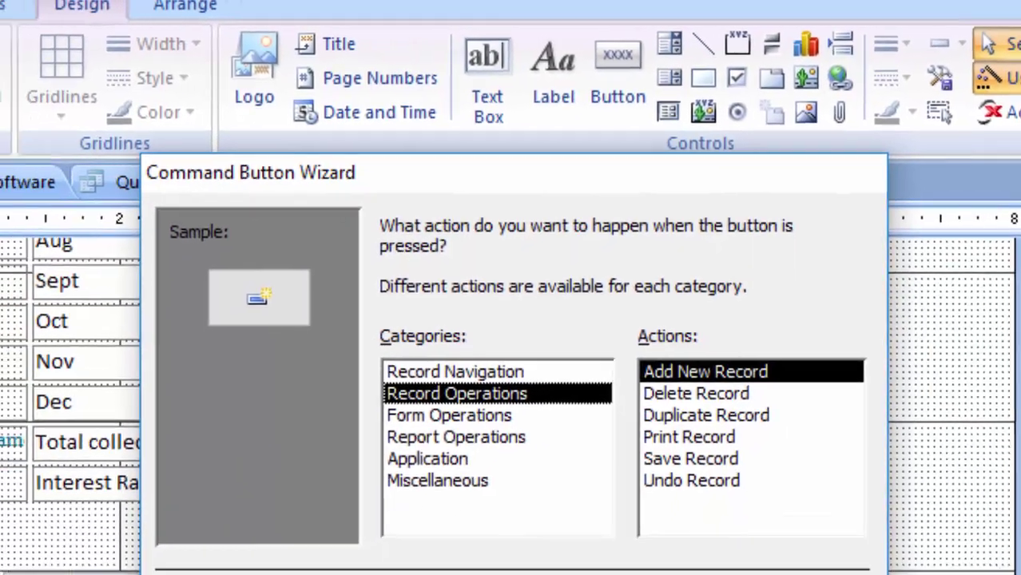
click(710, 530)
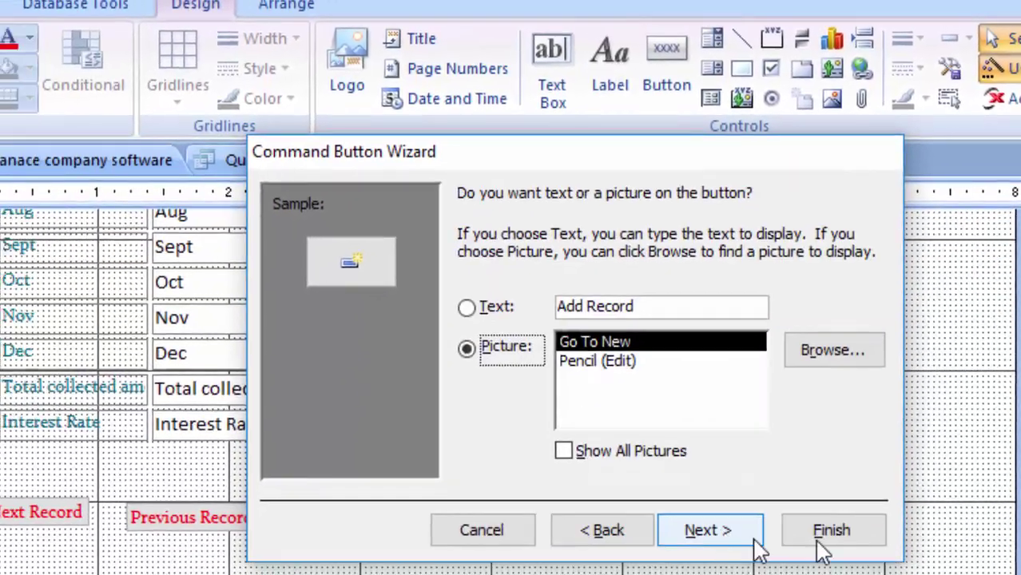
click(466, 309)
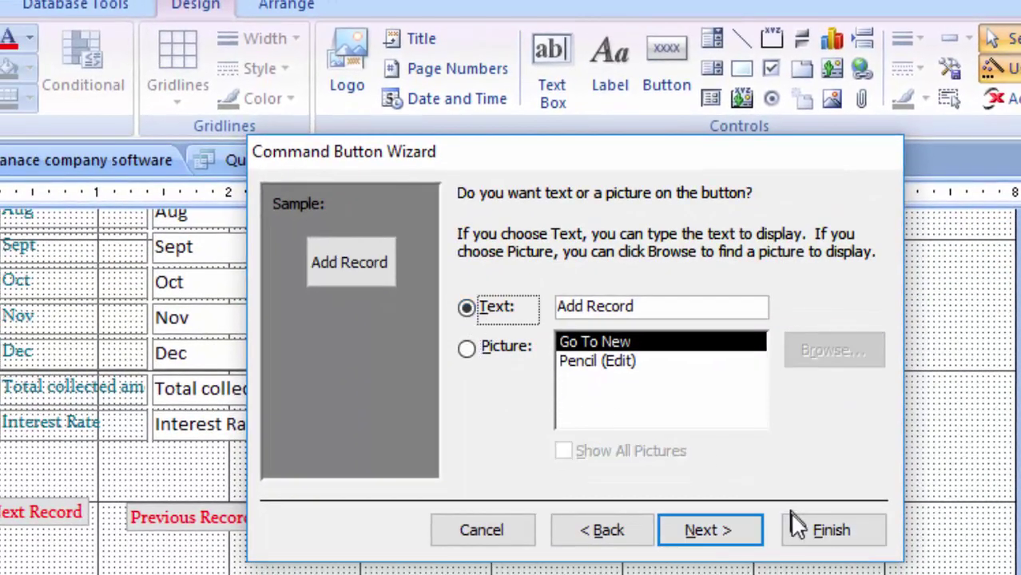
click(719, 537)
click(822, 532)
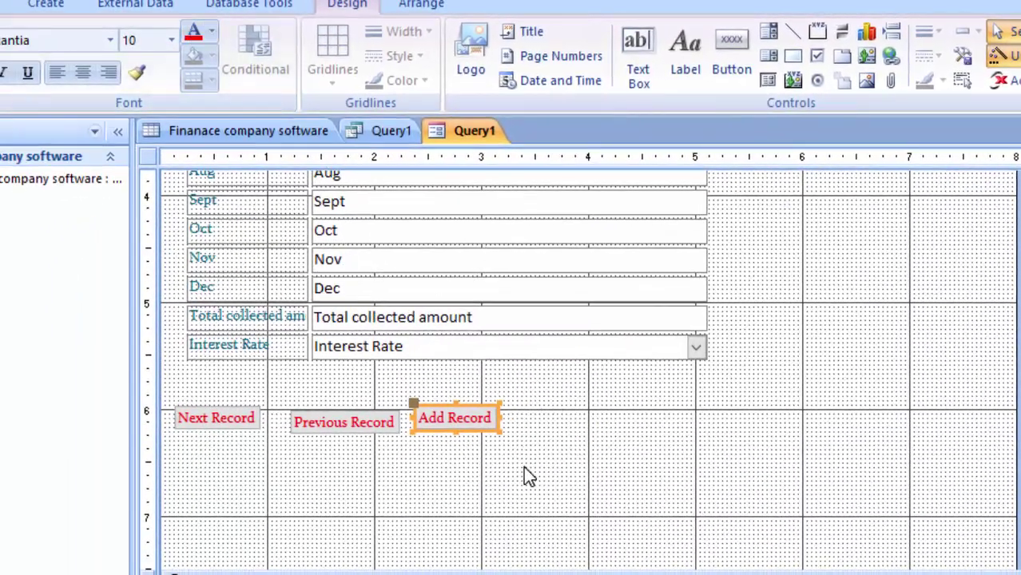
Step: Nudge the Next Record and Add Record buttons level with Previous Record
click(525, 470)
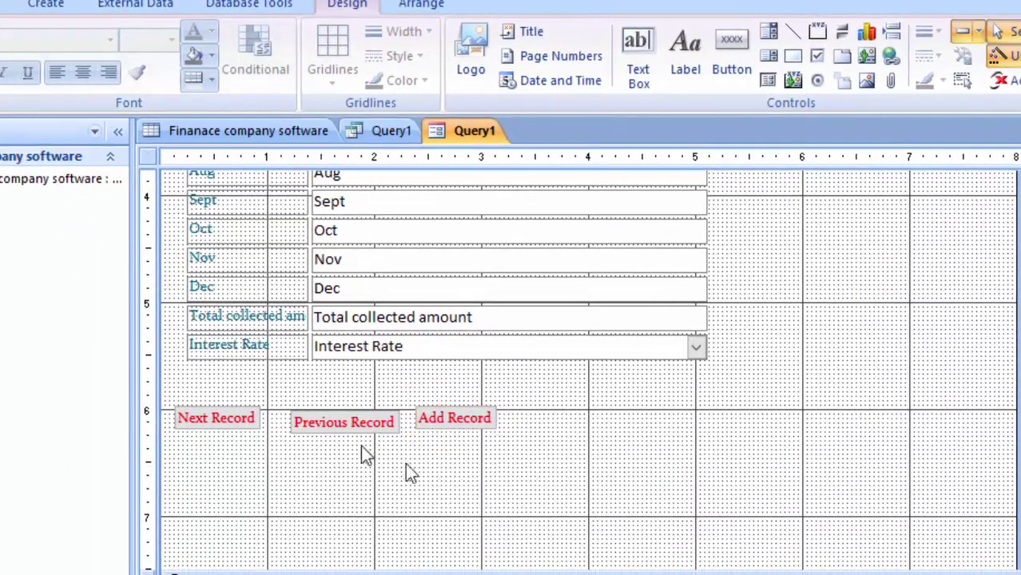
click(234, 427)
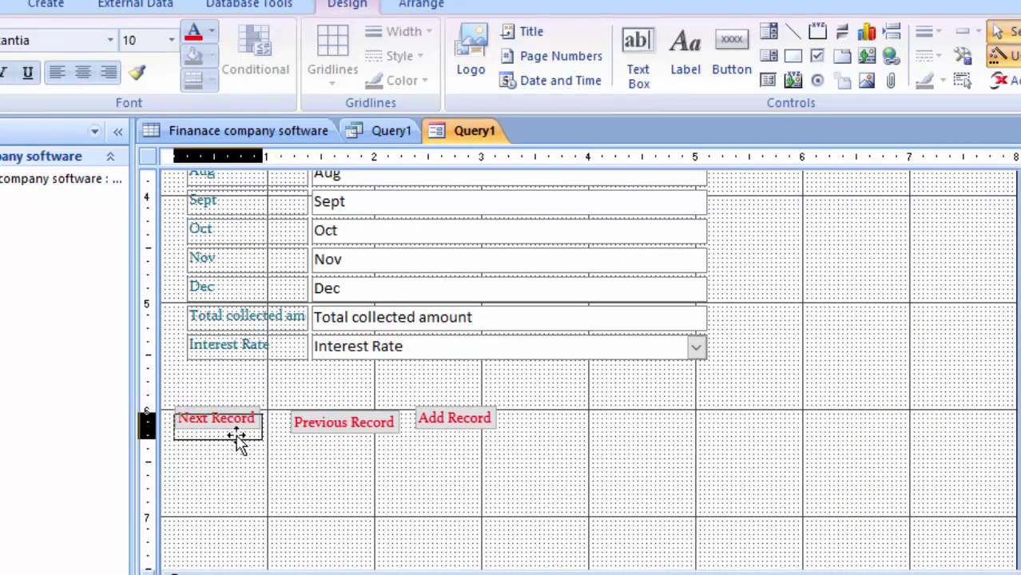
drag(236, 432, 243, 436)
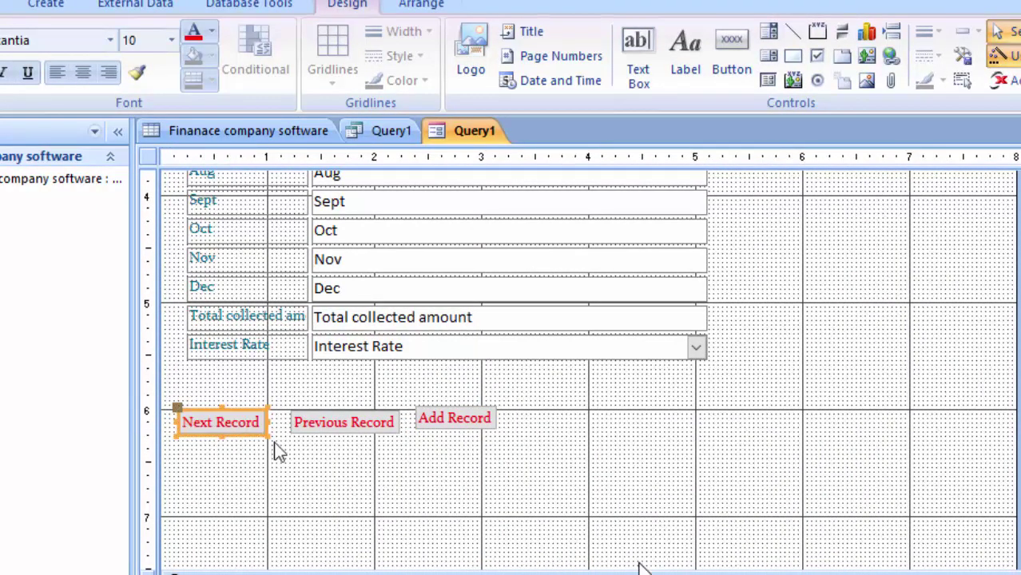
click(483, 425)
drag(481, 430, 482, 438)
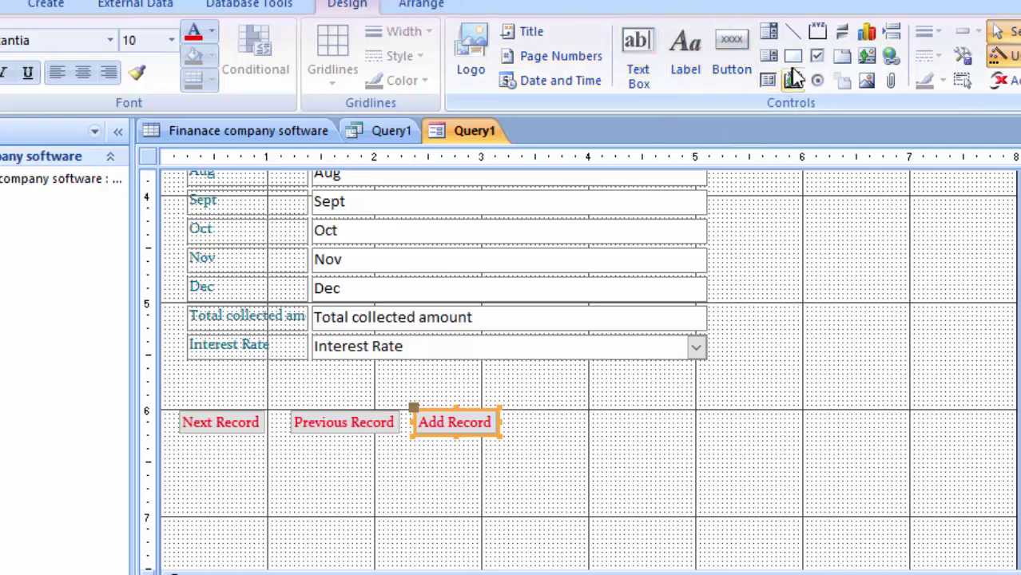
Step: Draw a 'Quit' text button right of Add Record using Application > Quit Application
click(724, 46)
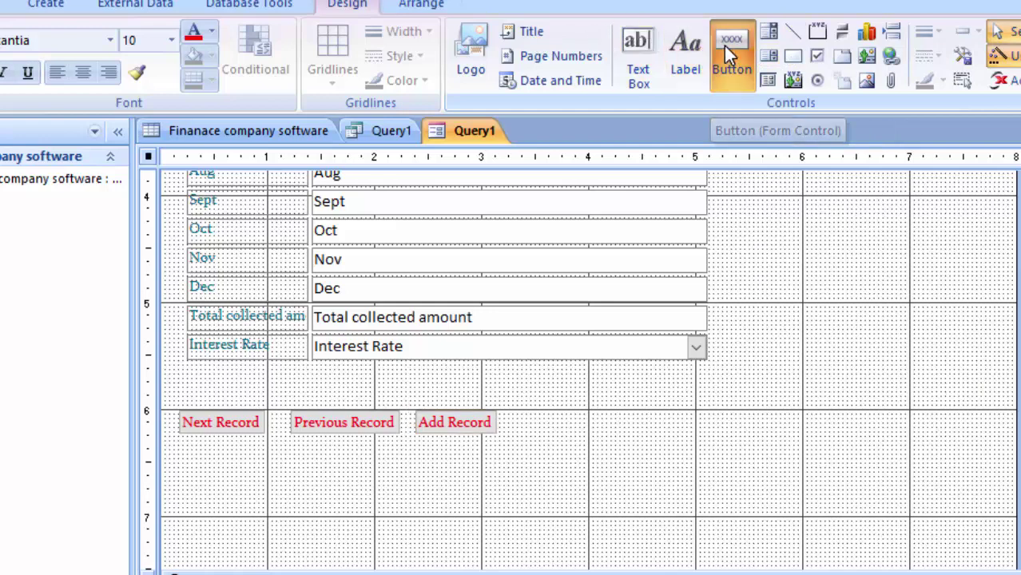
drag(522, 409, 601, 430)
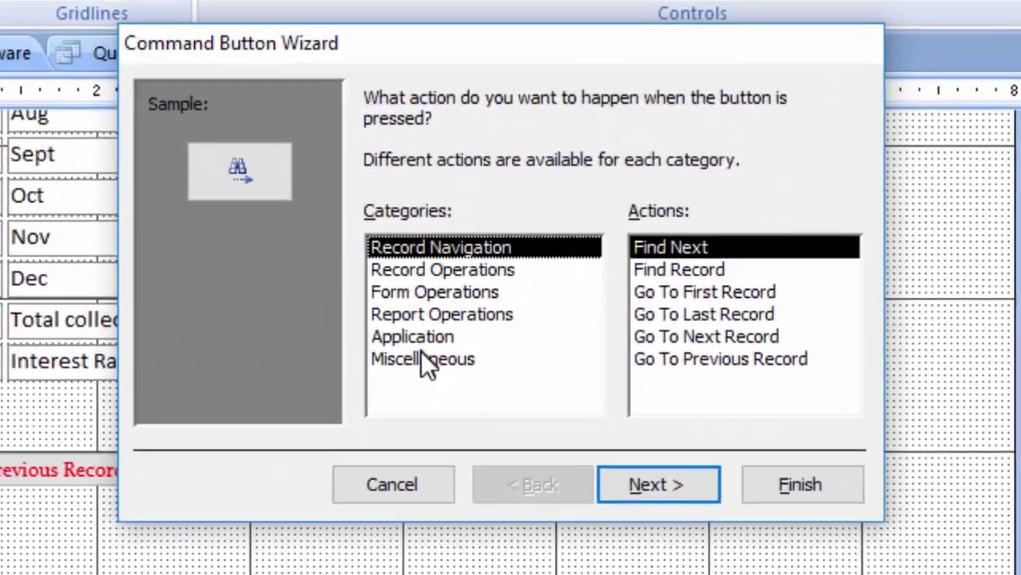
click(411, 358)
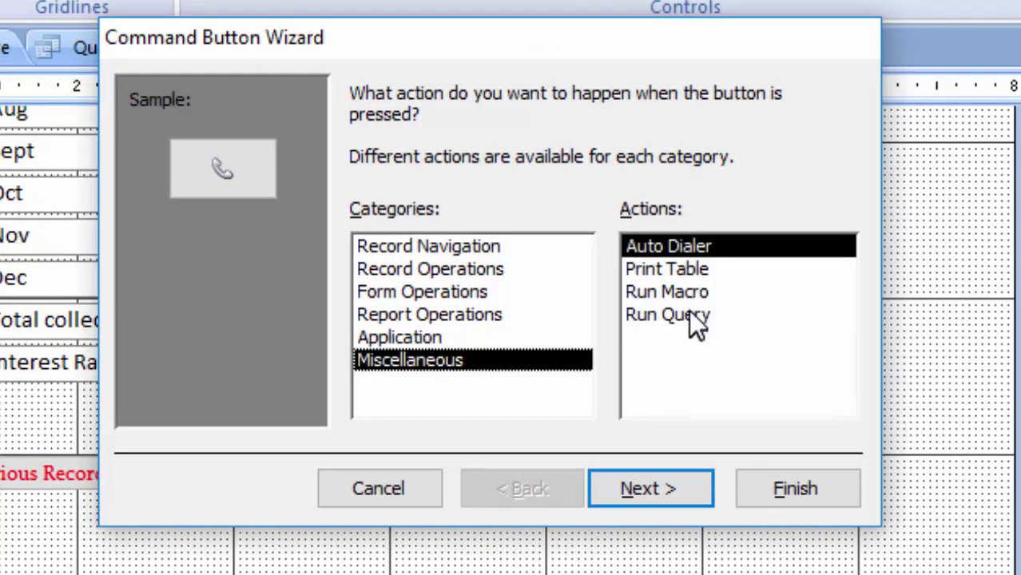
click(391, 339)
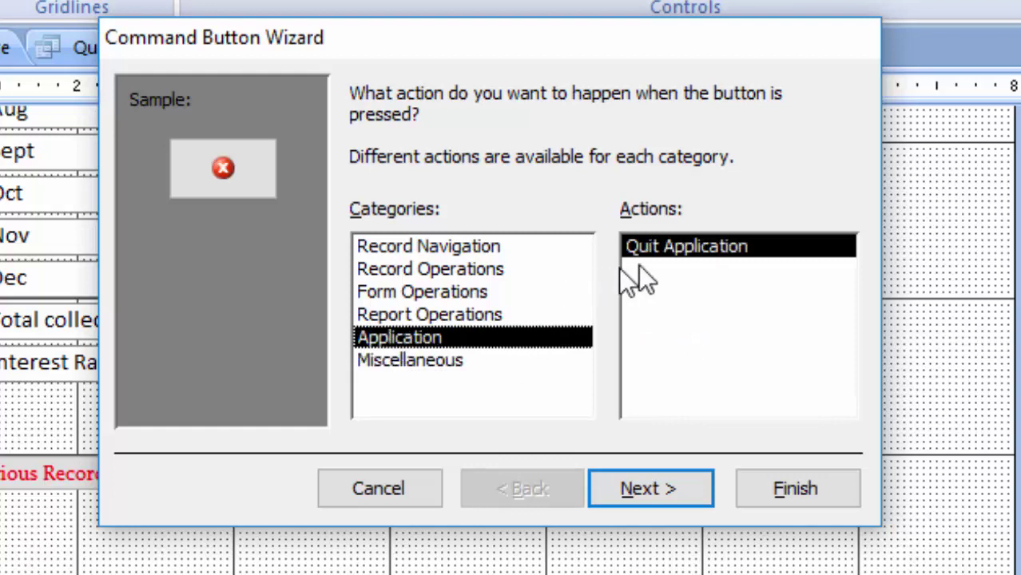
click(670, 485)
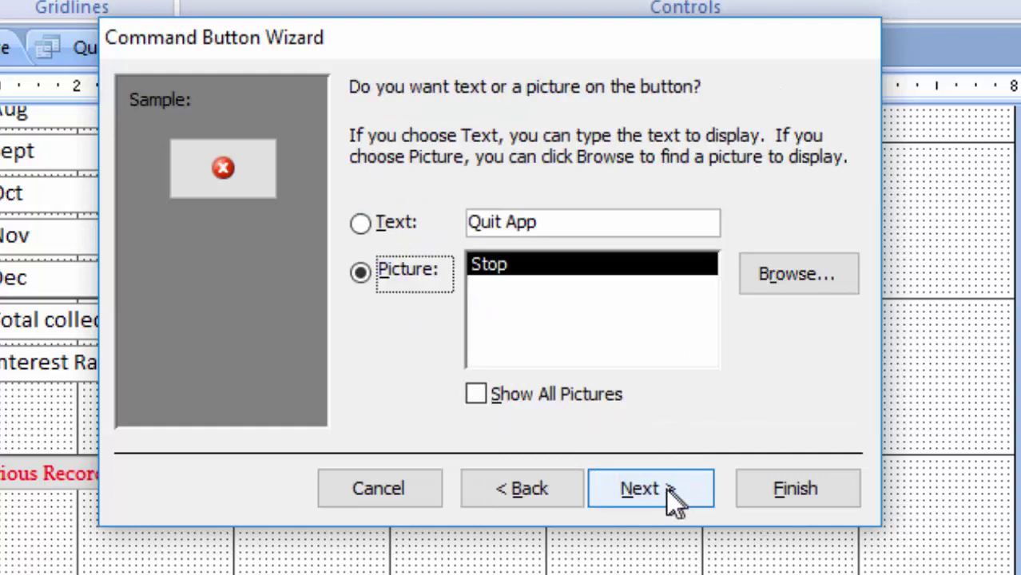
click(360, 224)
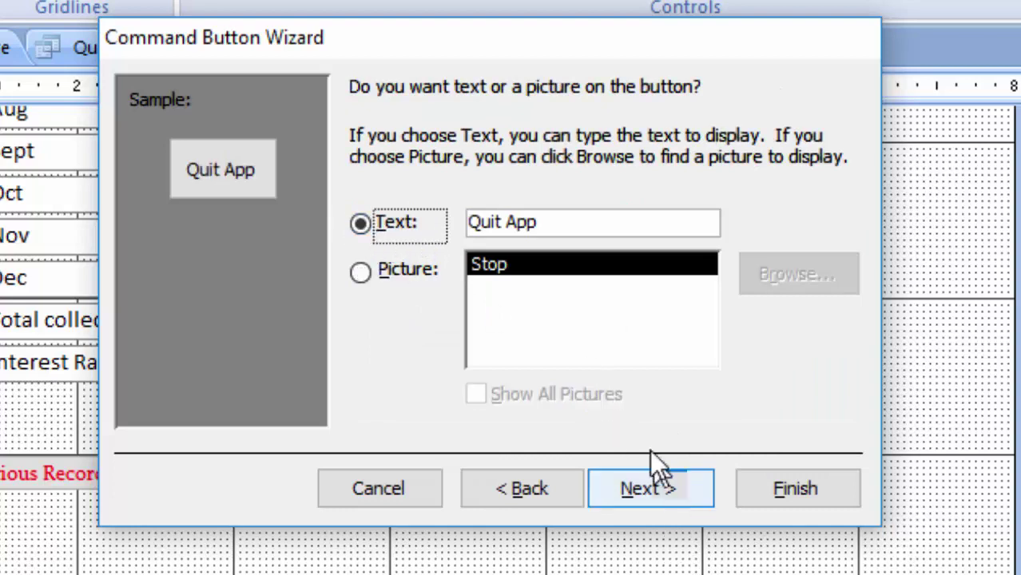
click(651, 473)
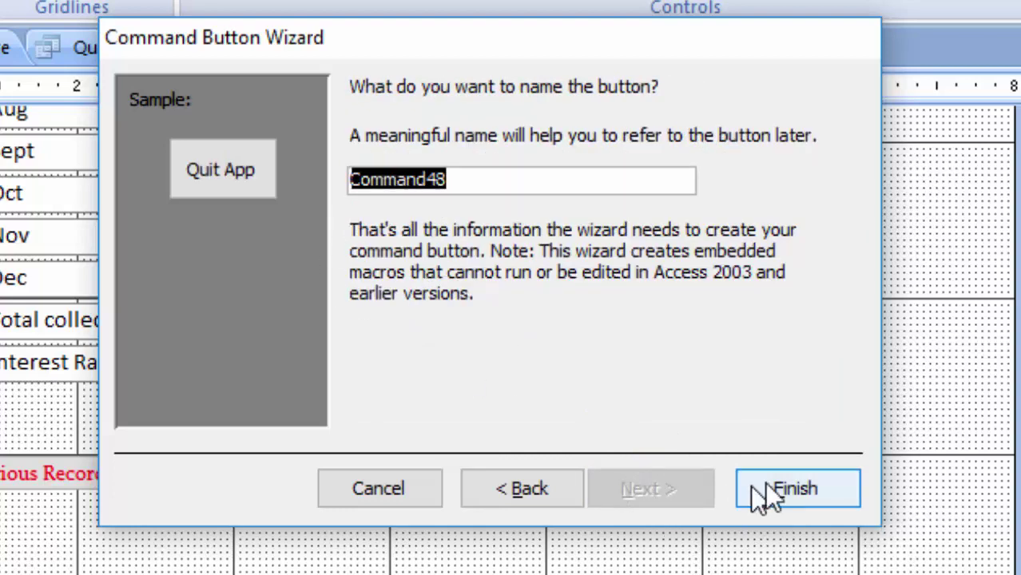
click(766, 484)
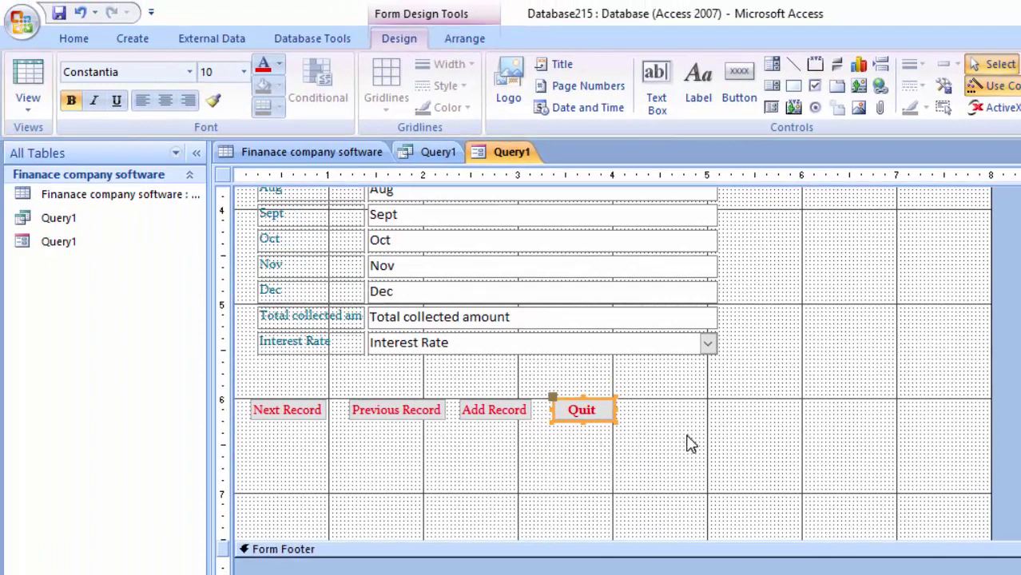
click(688, 444)
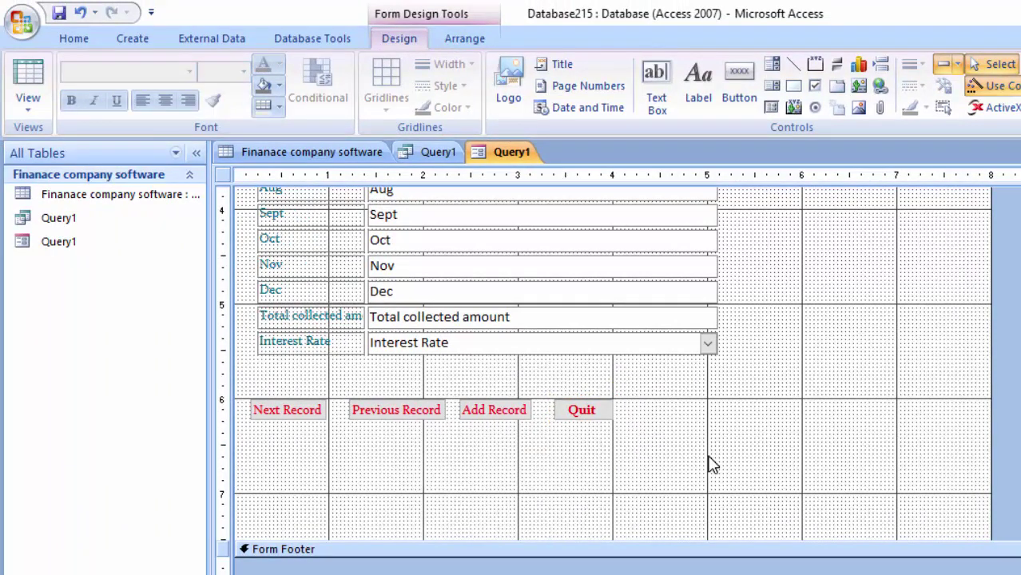
scroll(712, 464, up, 2)
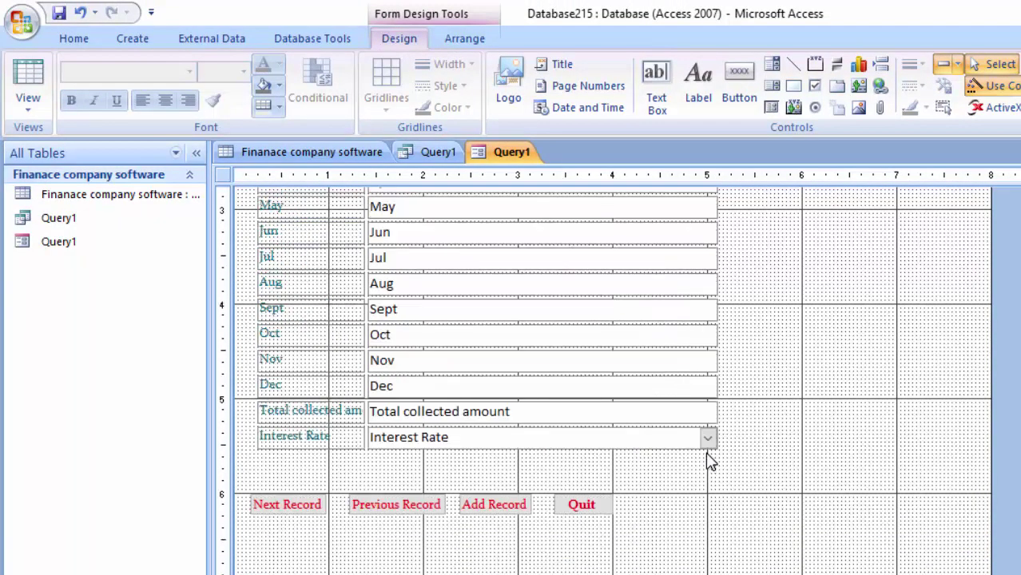
Step: Apply Both gridlines to all form controls, then switch Query1 to Datasheet view
scroll(256, 425, up, 10)
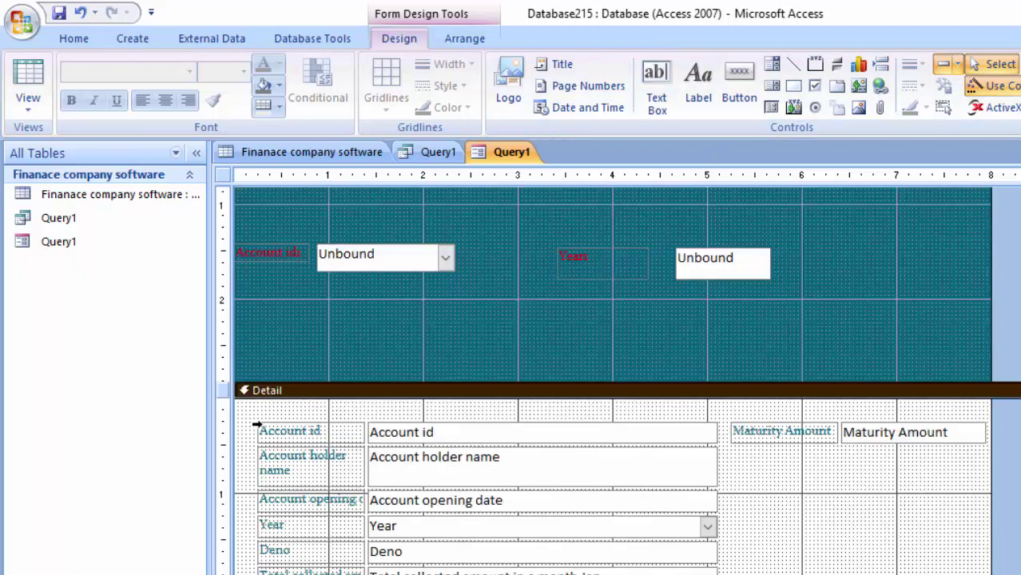
key(ctrl+a)
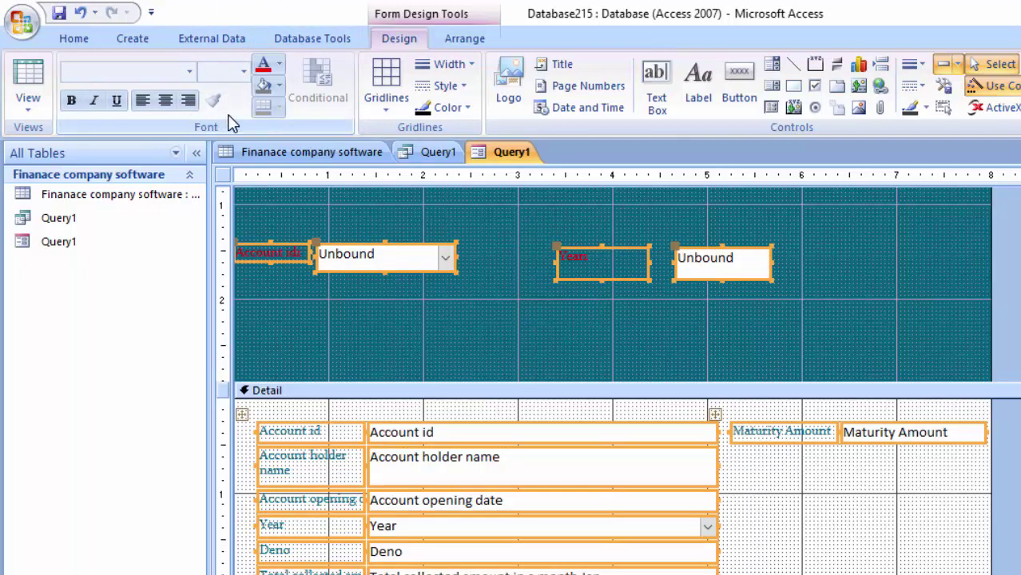
click(384, 111)
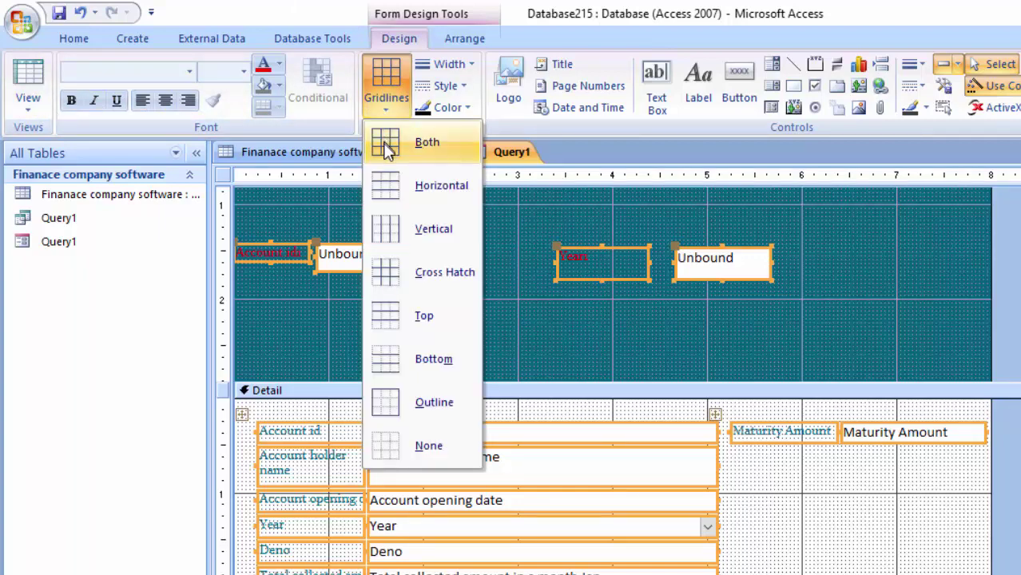
click(404, 148)
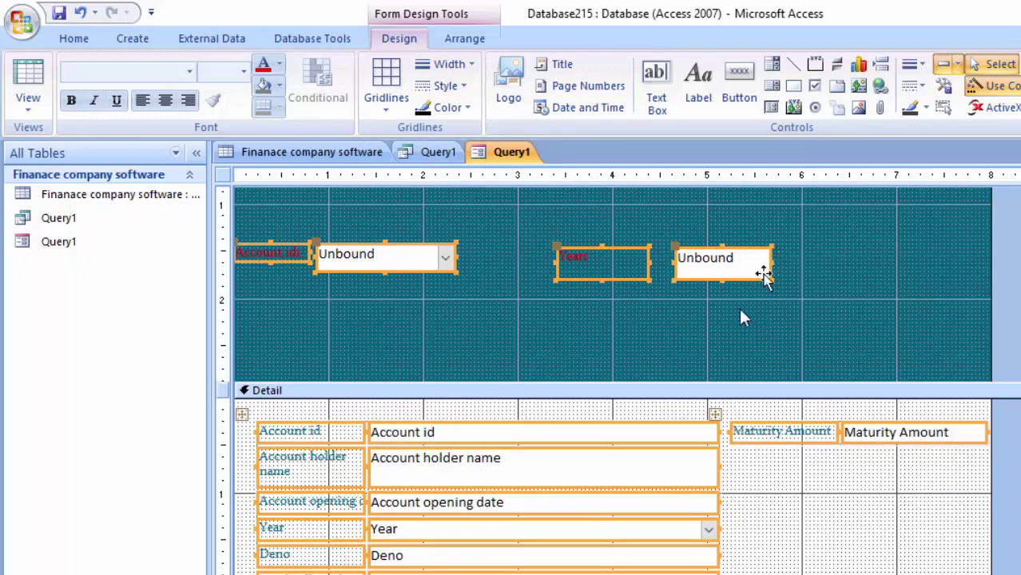
click(384, 74)
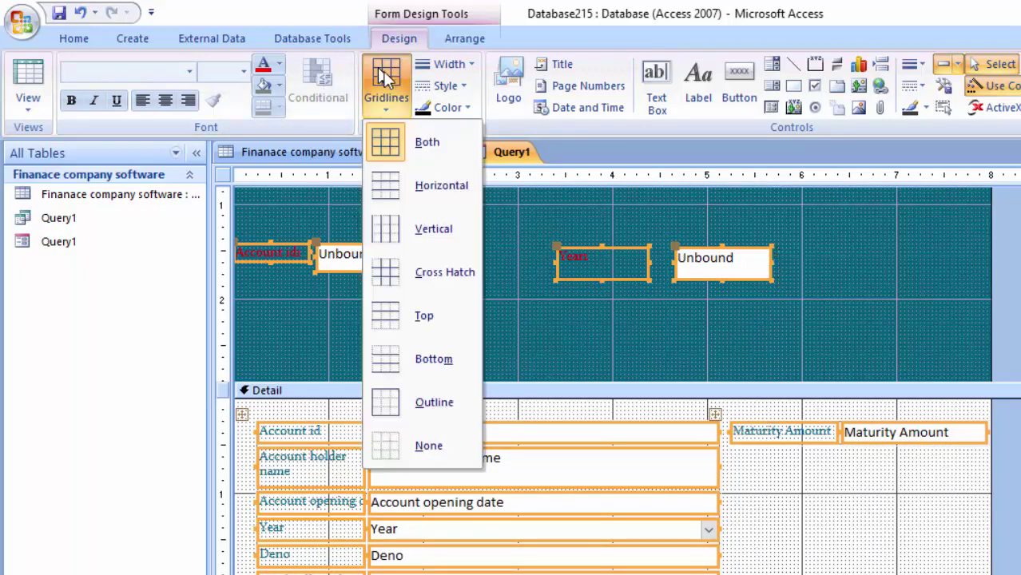
click(424, 141)
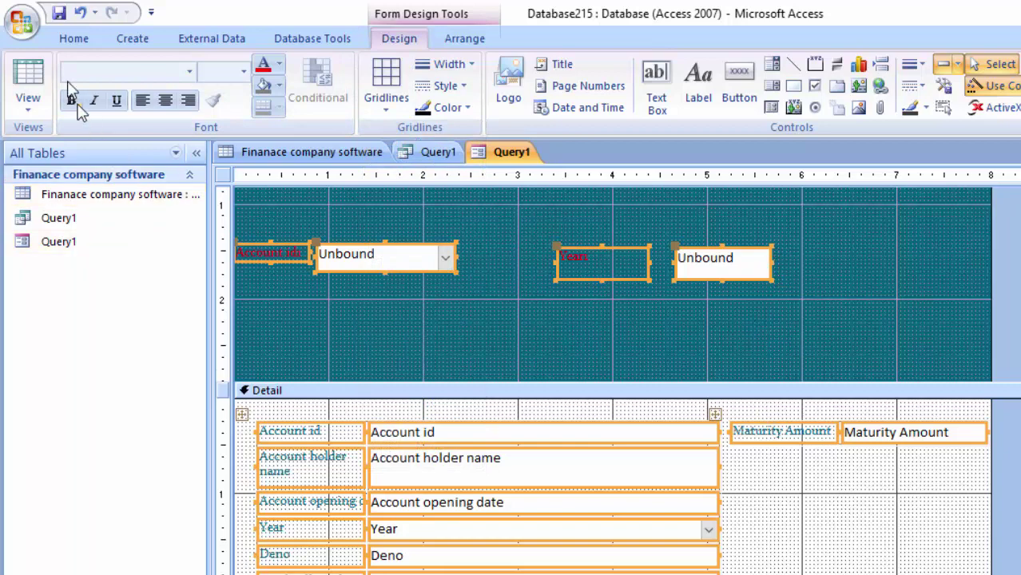
click(28, 80)
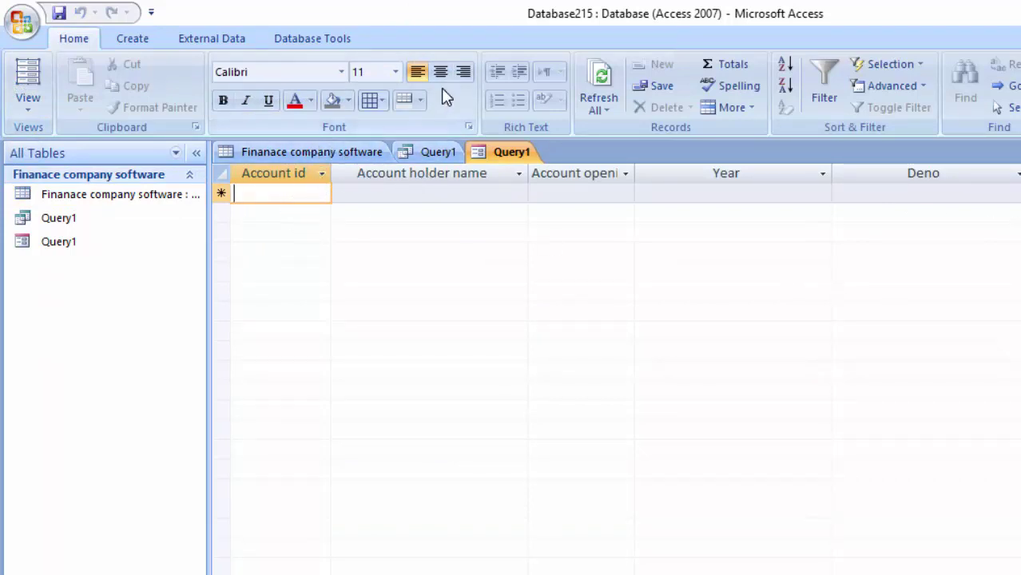
Step: Choose the red swatch from Recent Colors as the datasheet's gridline colour
click(417, 102)
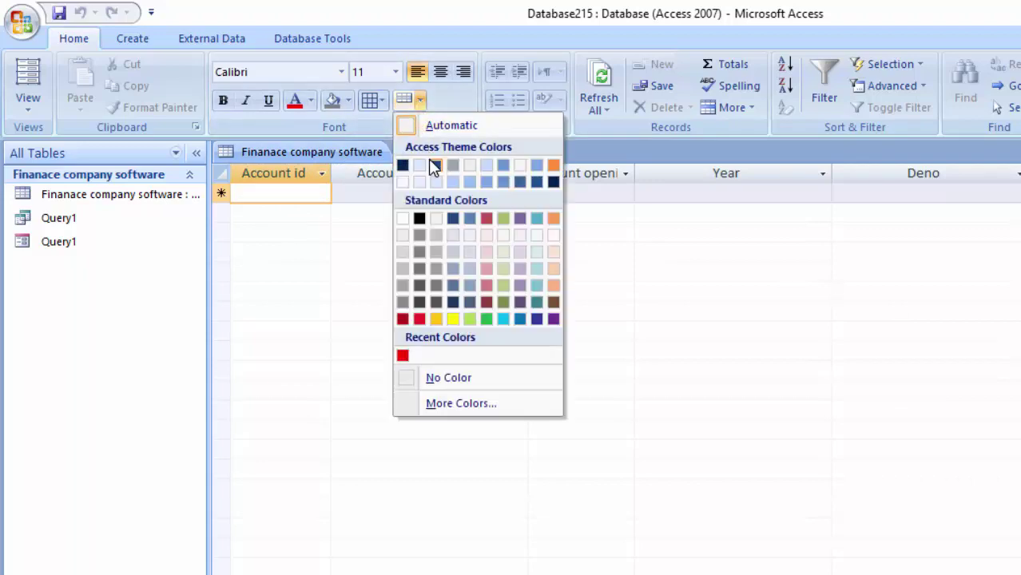
click(402, 355)
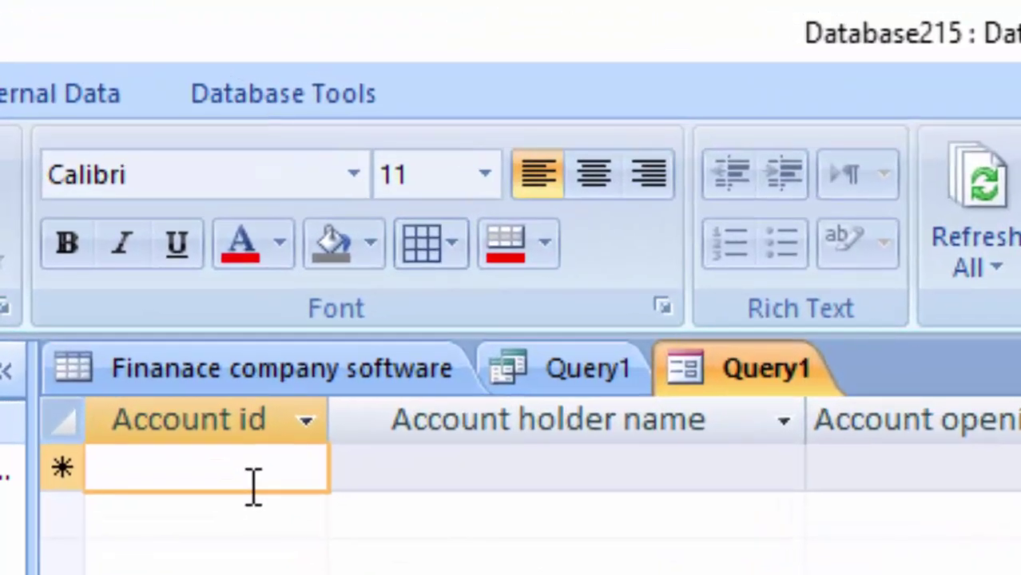
Step: Start a new record with Account id 3001 after the validation rule rejects 2900
text(29)
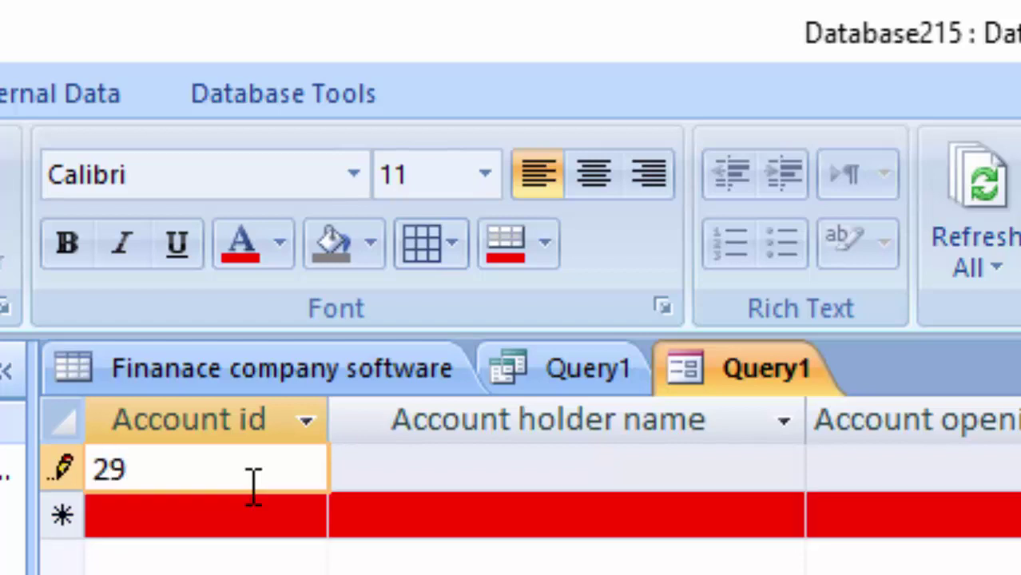
text(00)
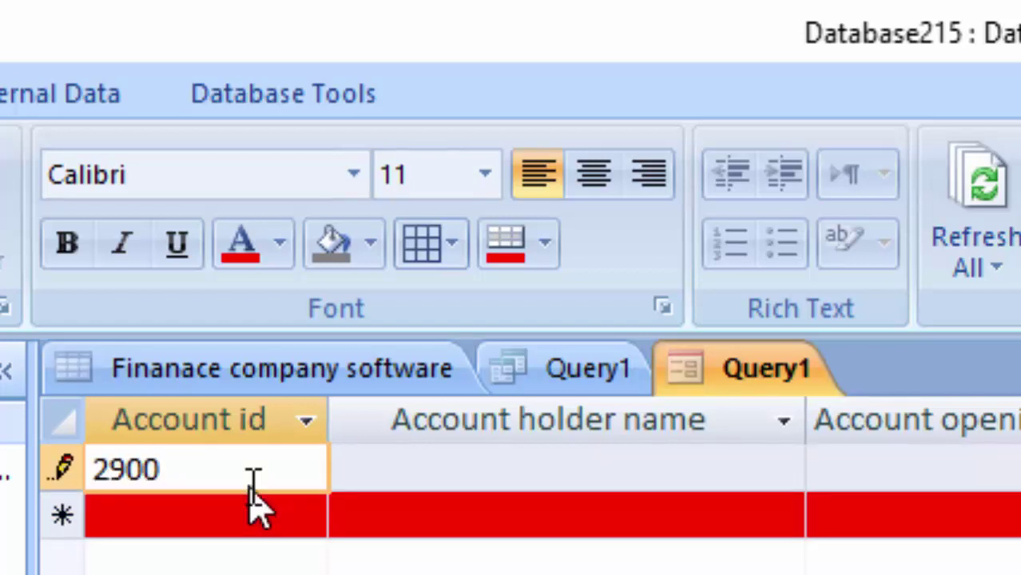
click(254, 507)
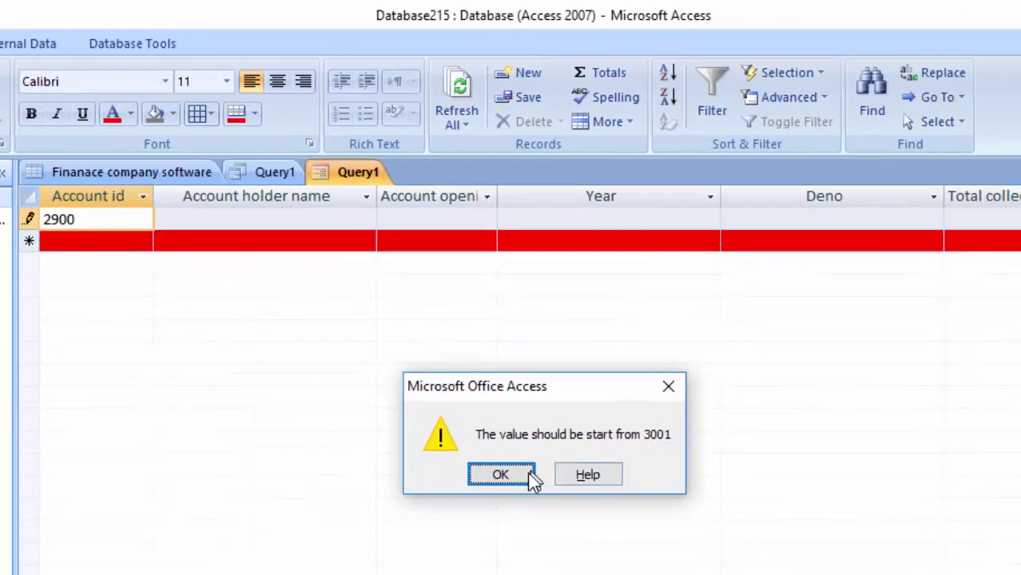
click(501, 475)
text(3001)
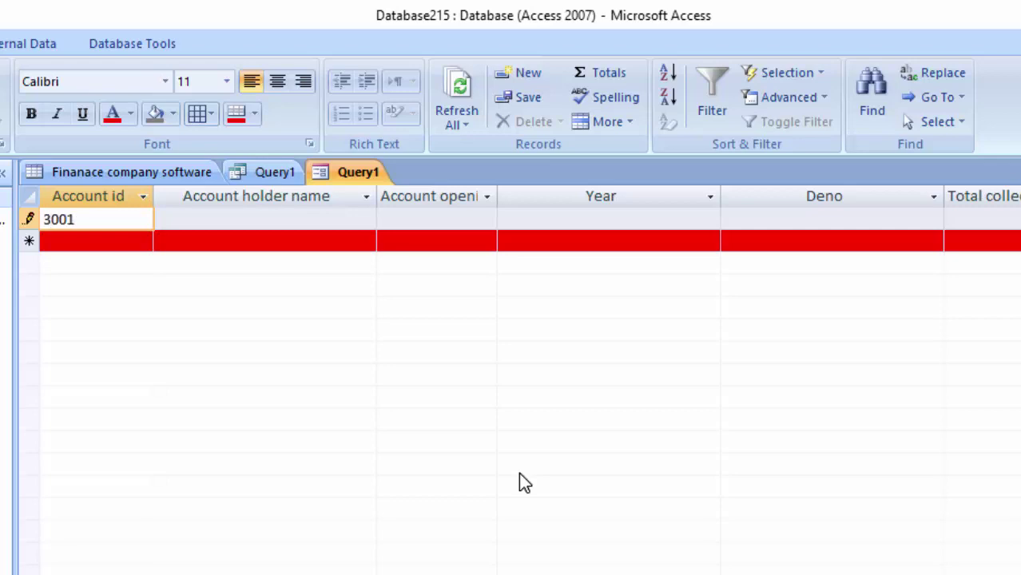
Step: Enter the account holder's name and opening date 01-Apr-20, clearing the enter-a-value warnings
key(Tab)
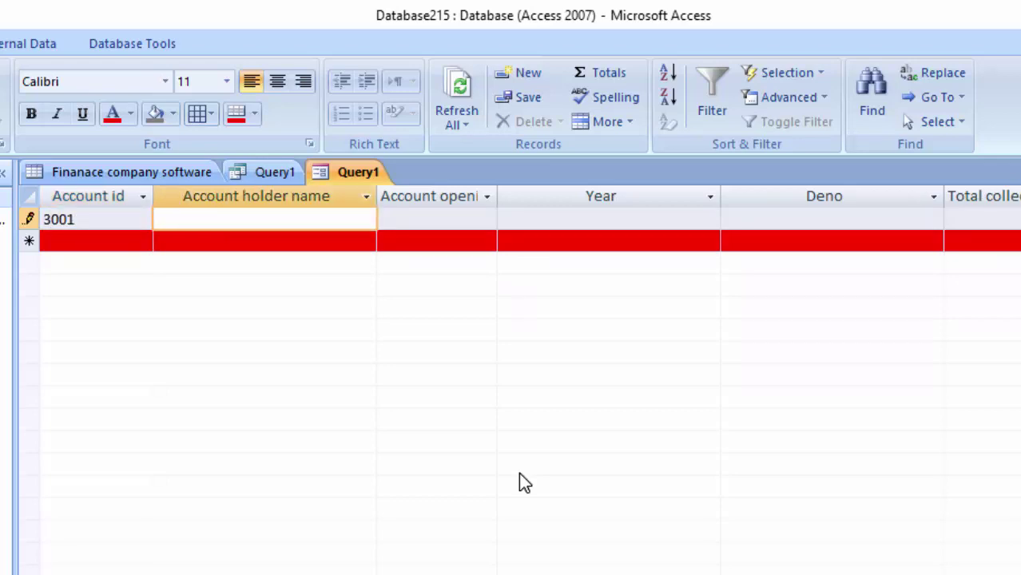
text(m)
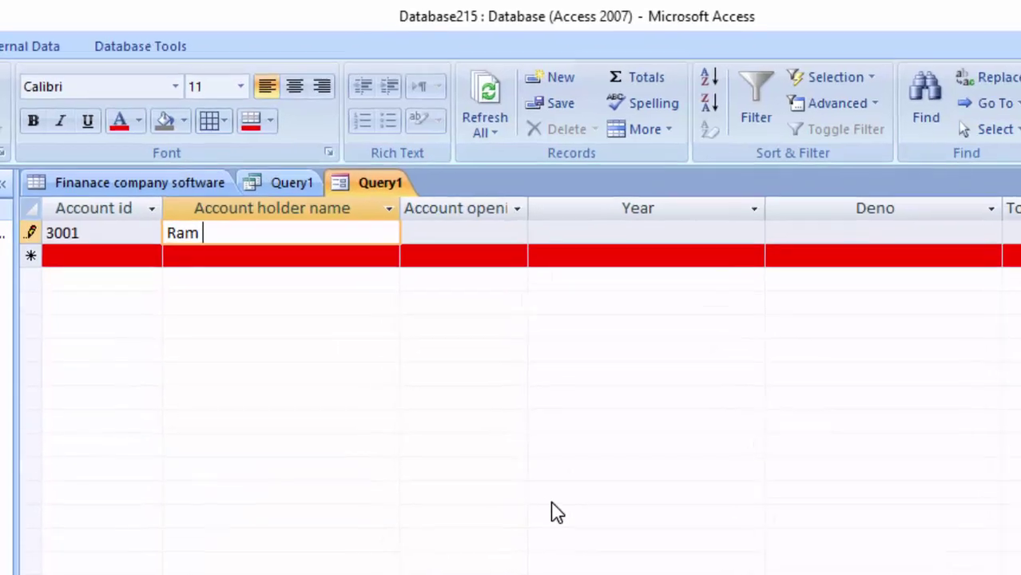
text( kumar)
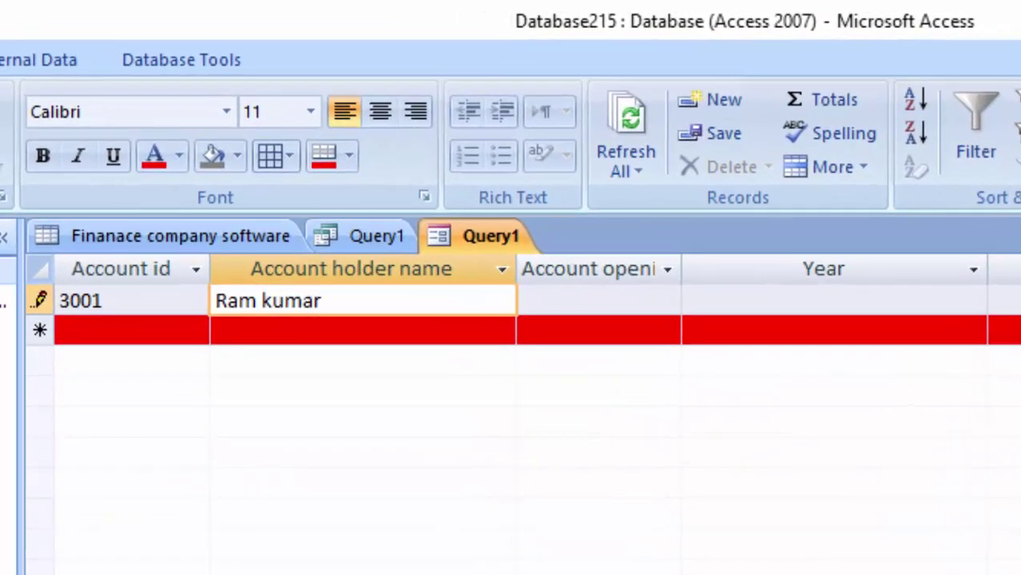
key(Tab)
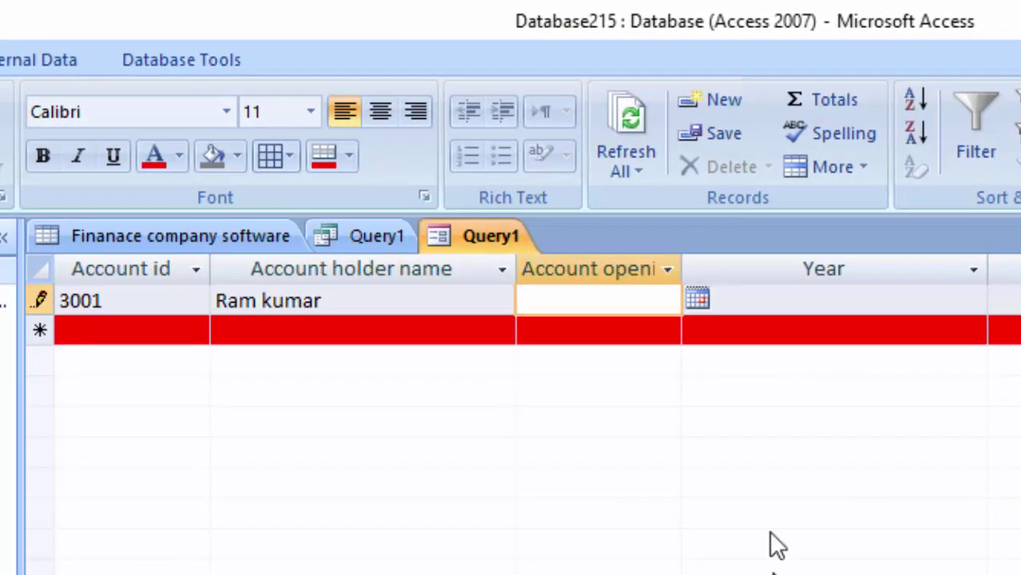
text(01-Apr-20)
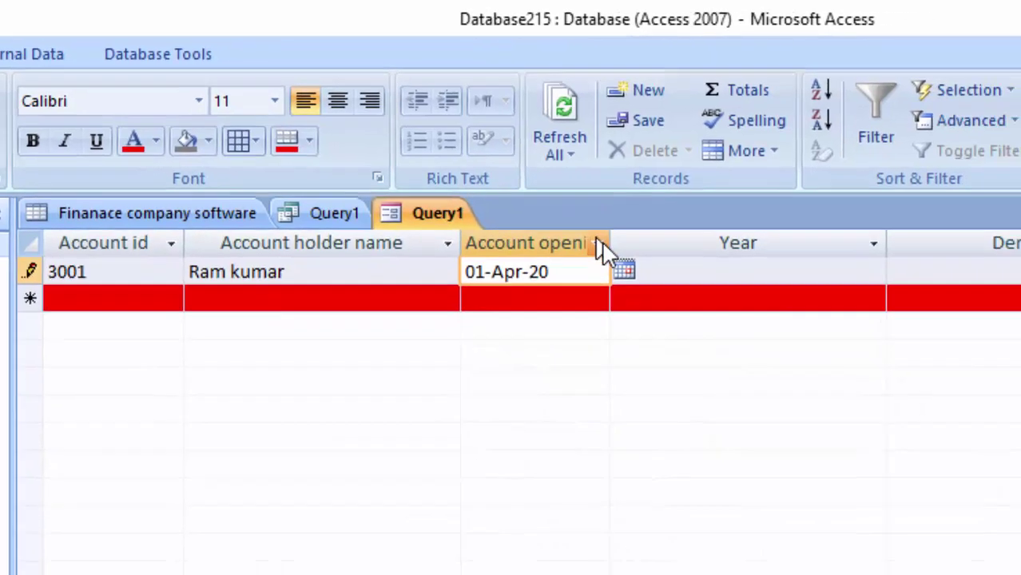
key(Tab)
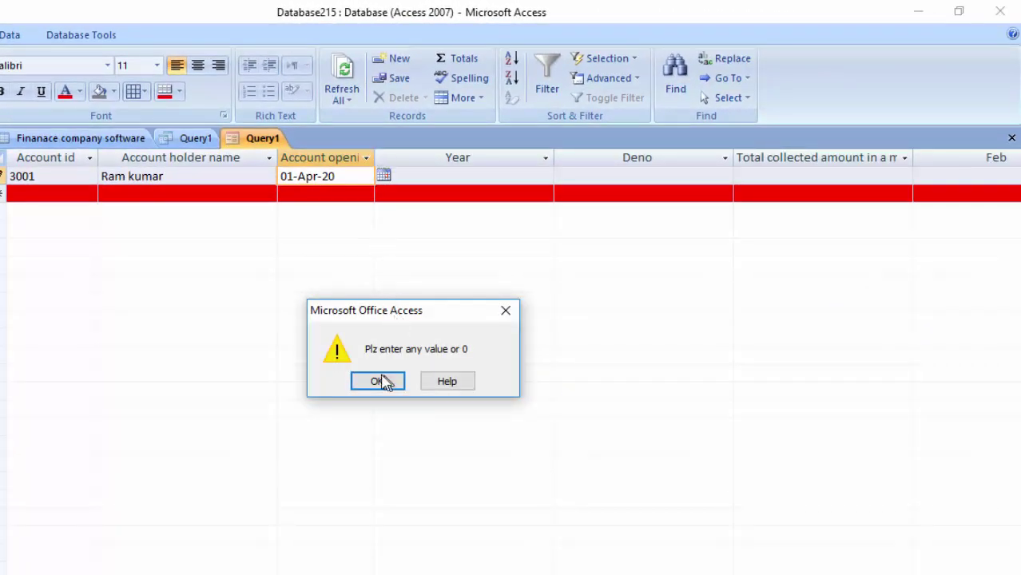
click(380, 381)
key(Tab)
click(381, 381)
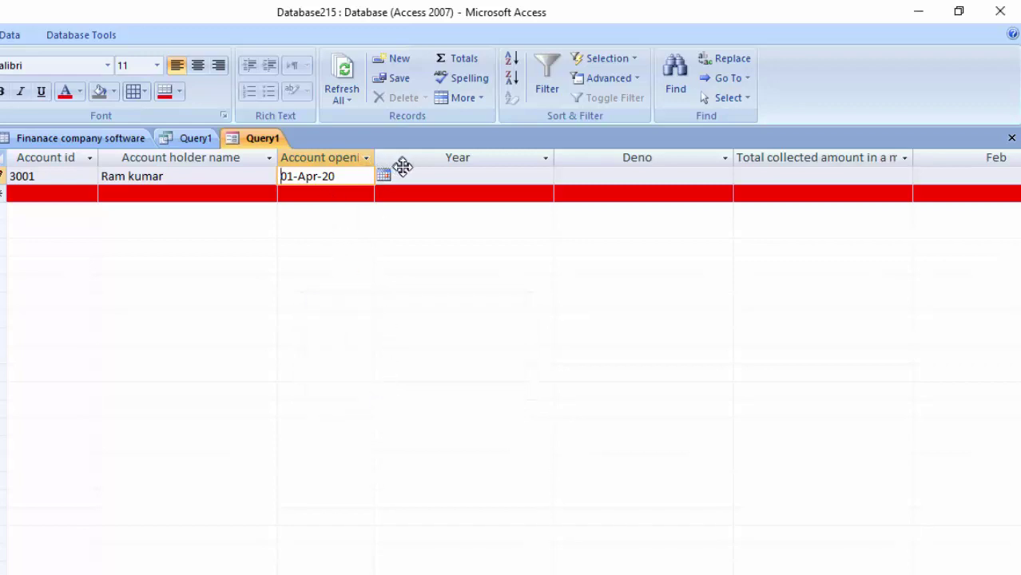
click(409, 175)
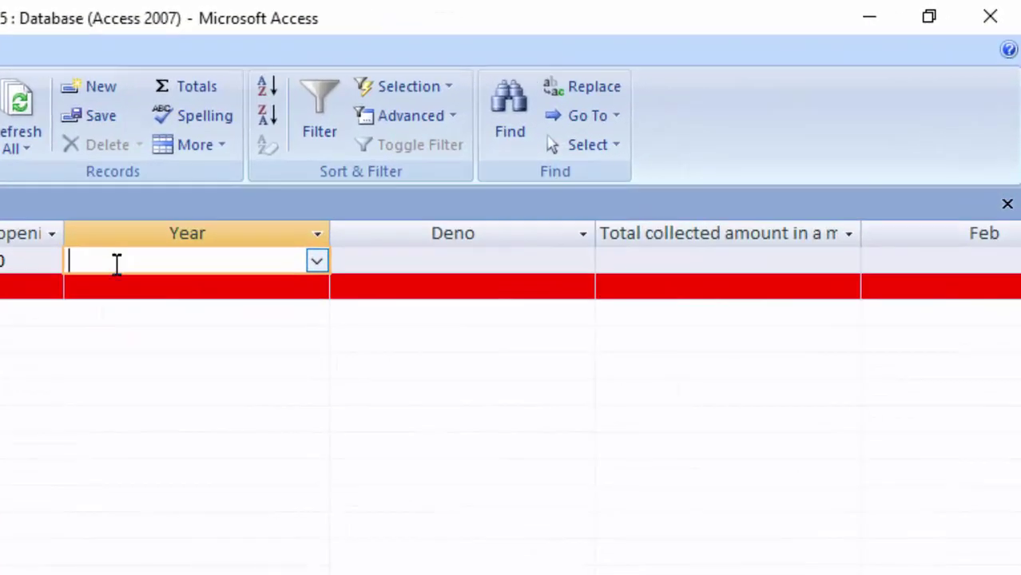
Step: Set the record's Year to 2020 instead of 2019
click(316, 261)
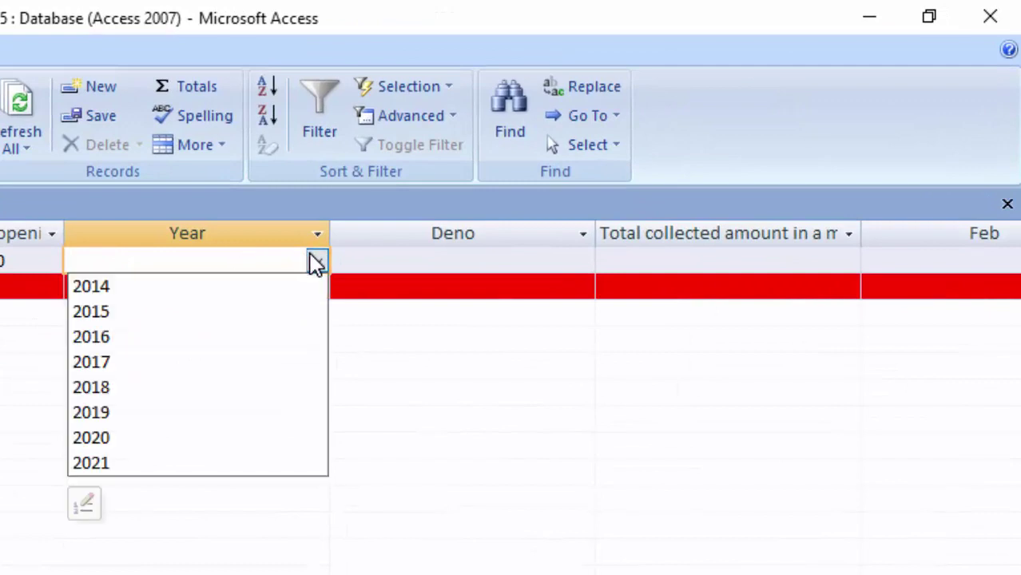
click(120, 412)
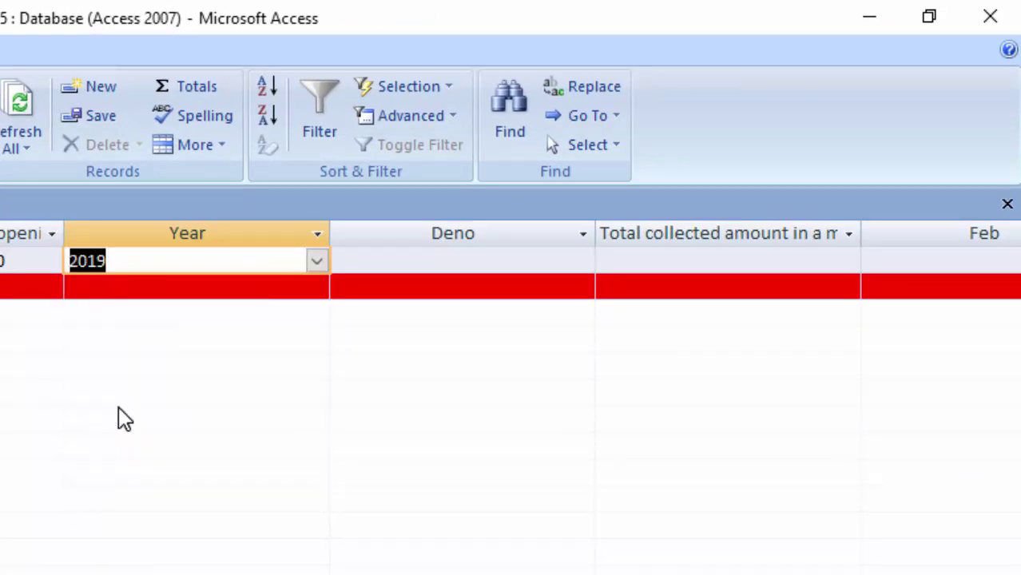
click(316, 261)
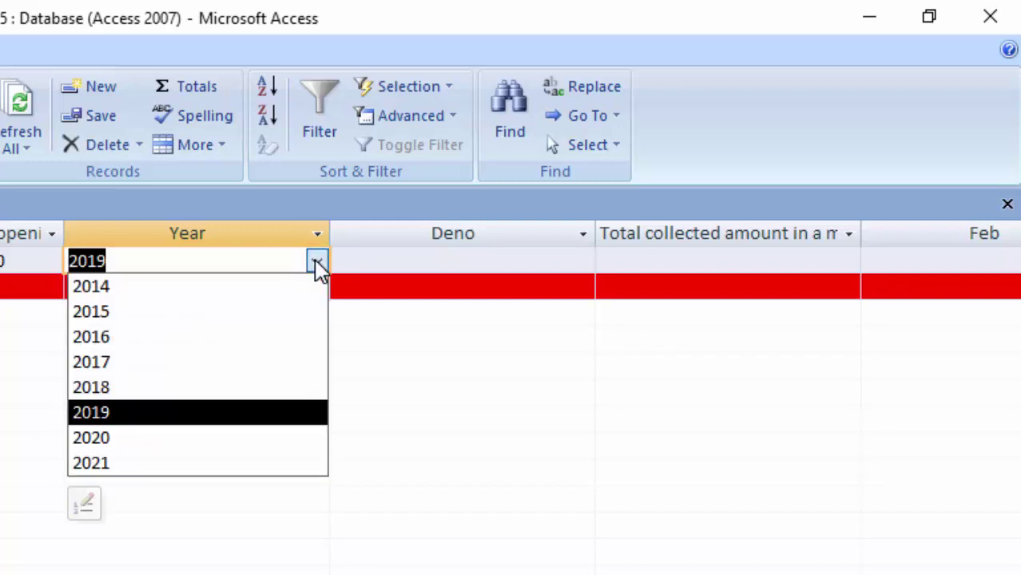
click(228, 435)
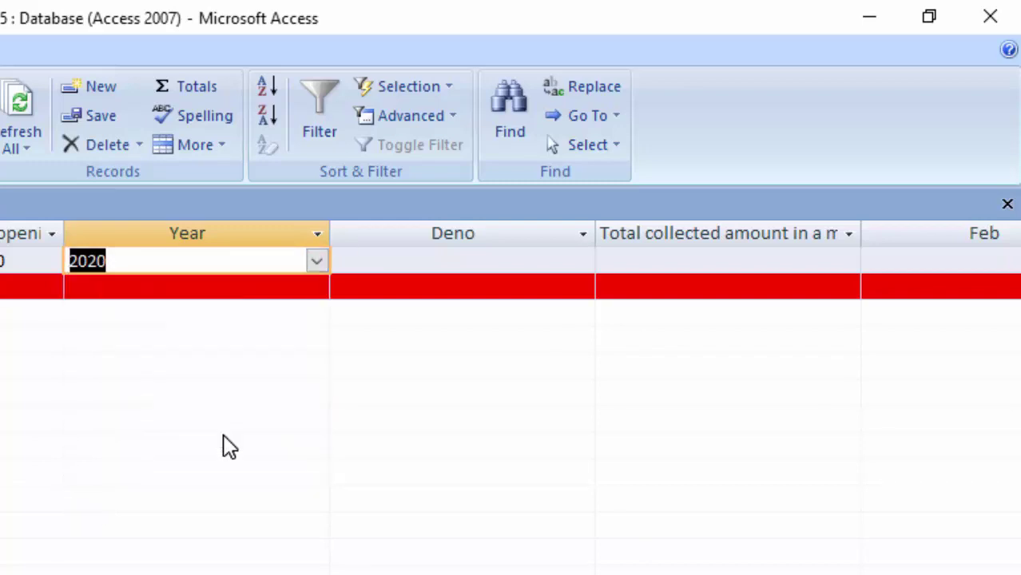
Step: Enter a Deno of $600.00 and a total collected amount of $600.00
click(482, 262)
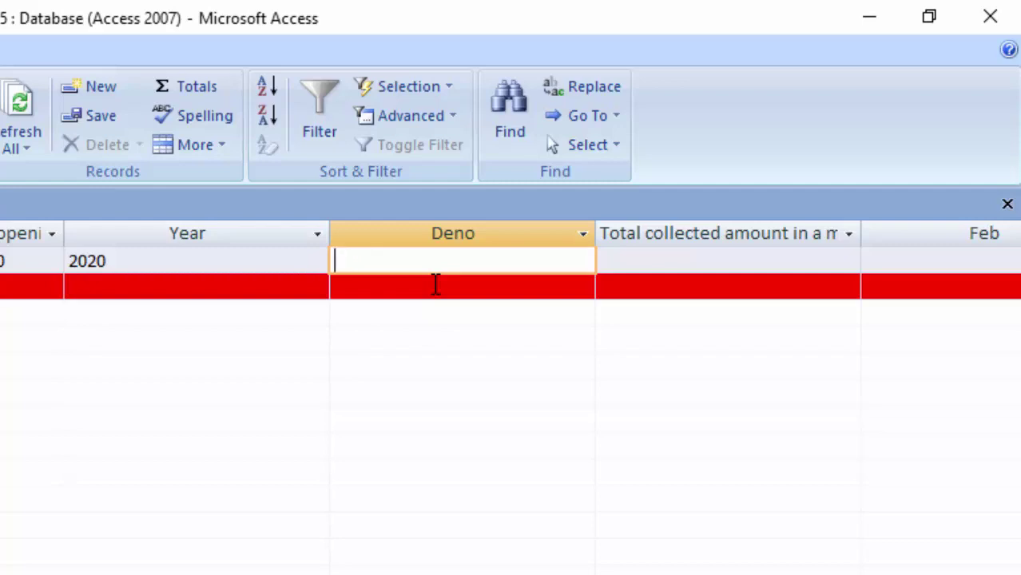
text(5)
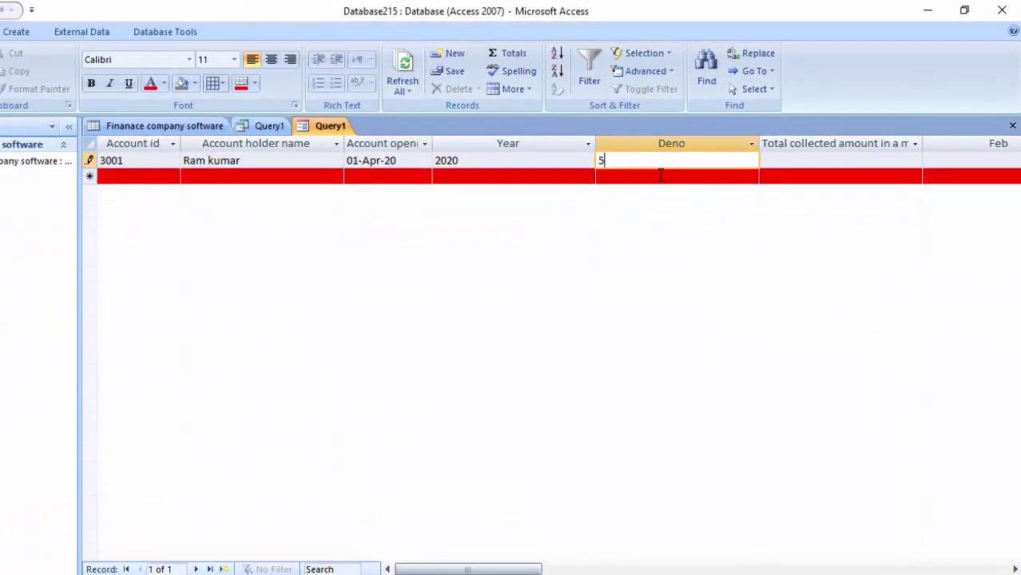
text(6)
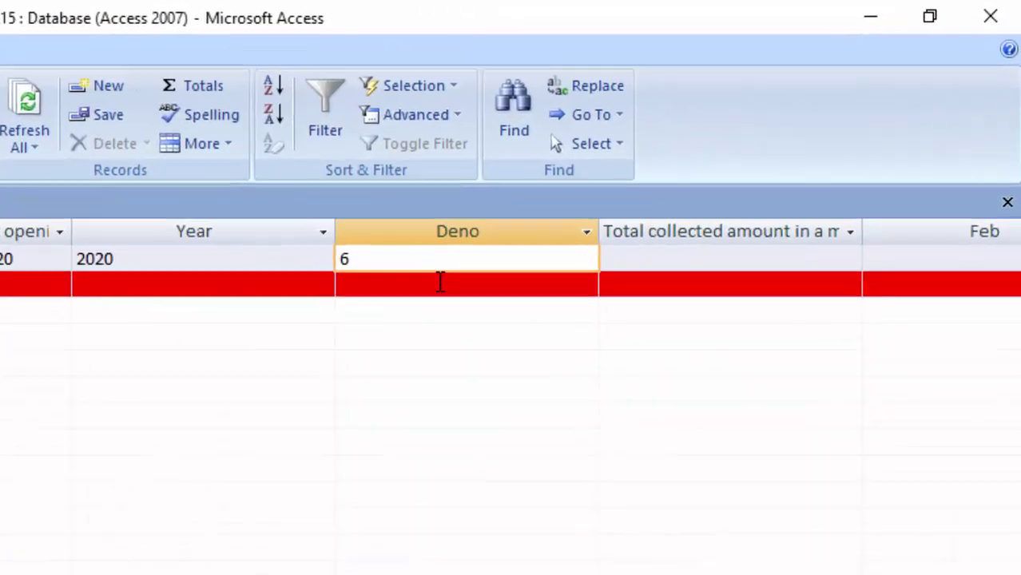
text(00)
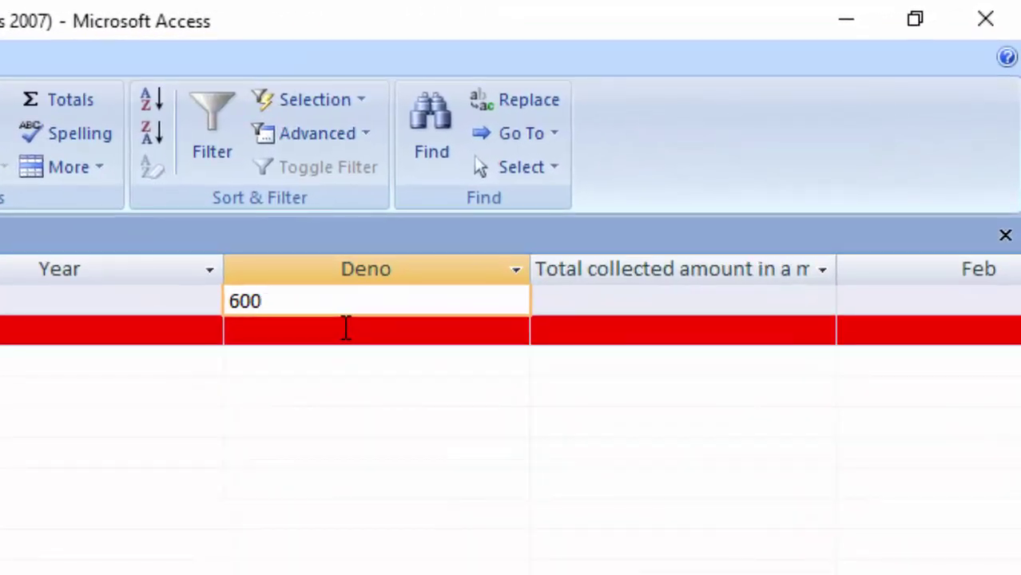
key(Tab)
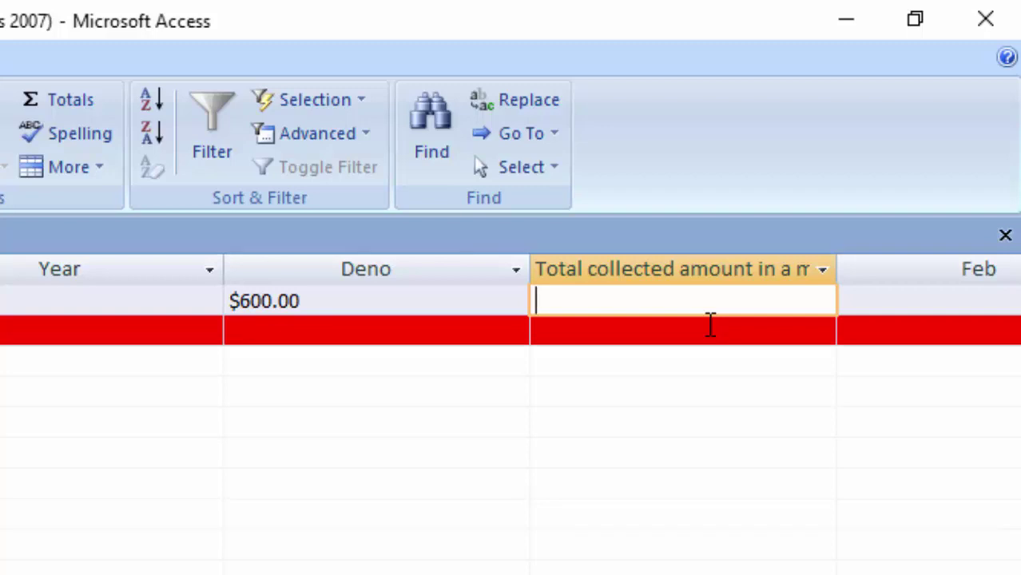
text(600)
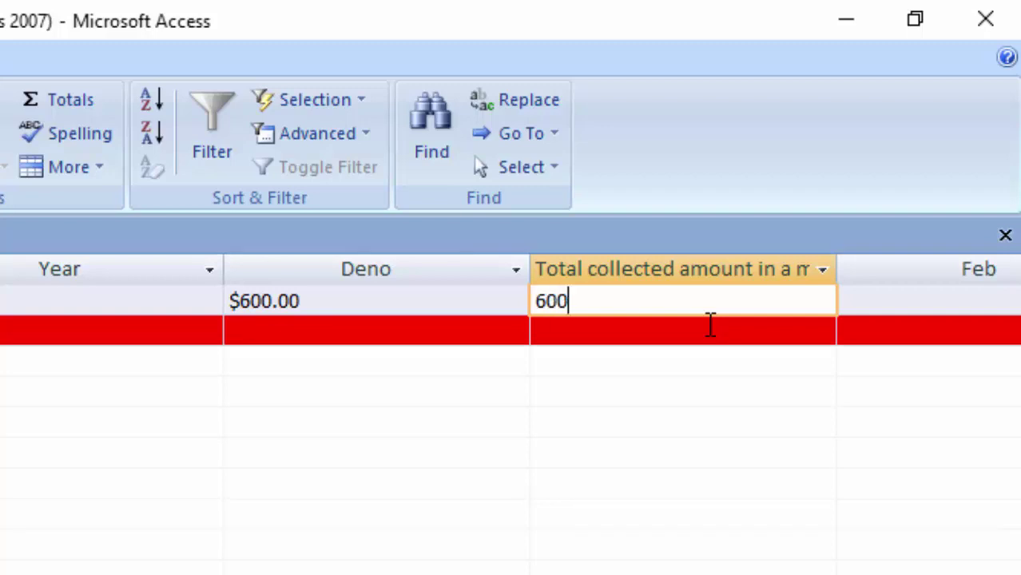
key(Tab)
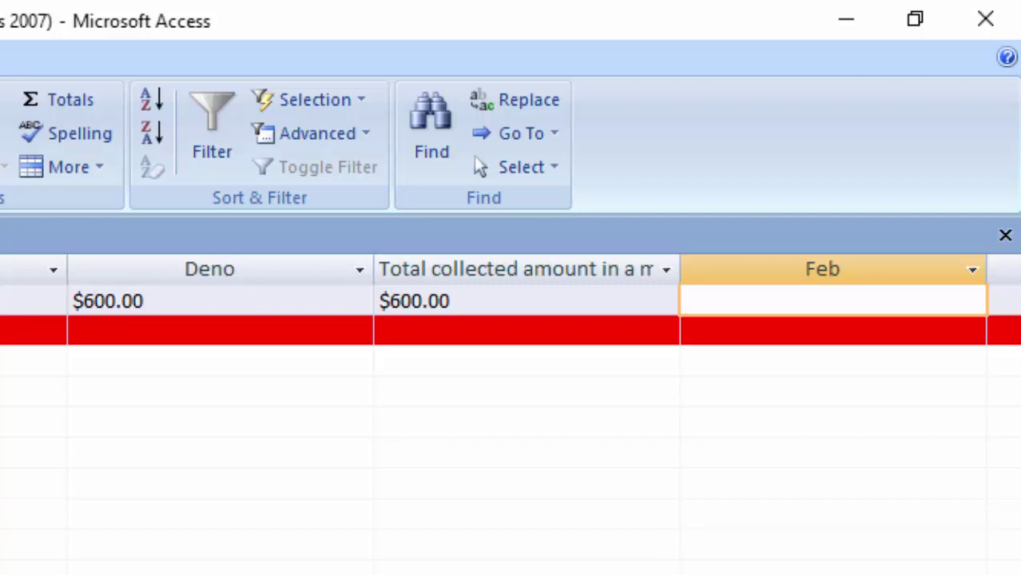
Step: Enter the Feb to May monthly amounts: 700 for Feb, 600 for Apr and May
scroll(511, 320, right, 10)
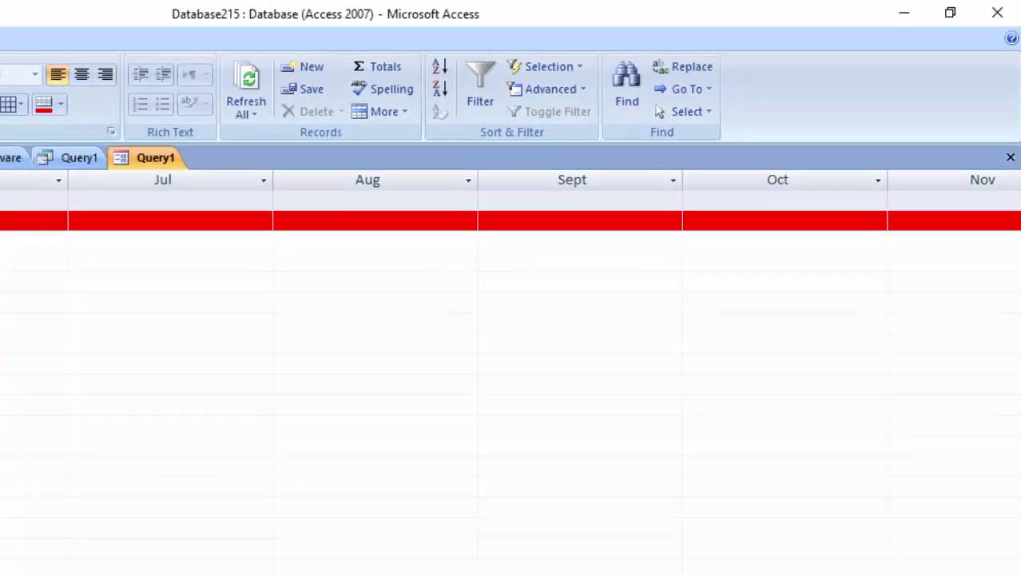
click(285, 433)
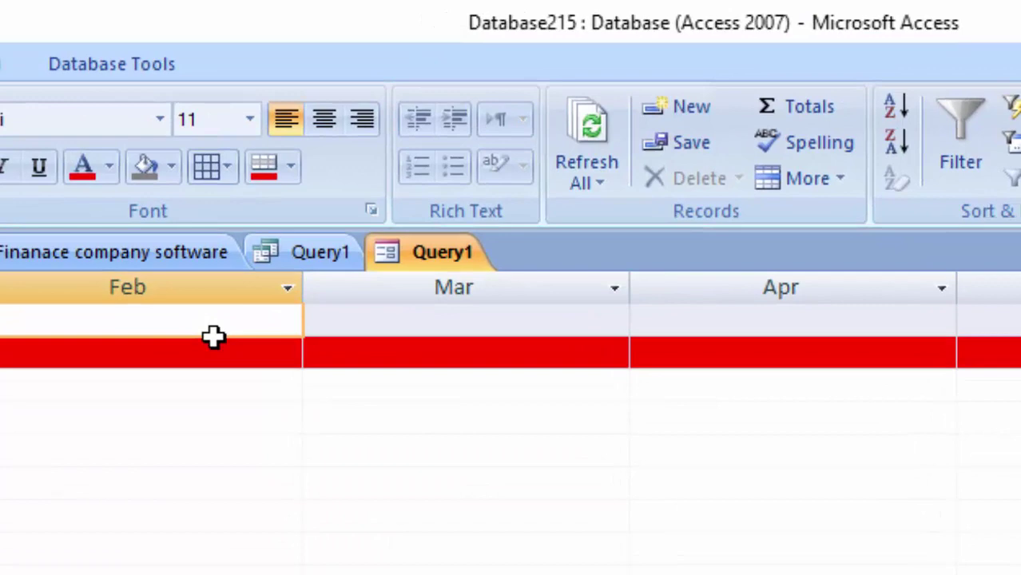
text(70)
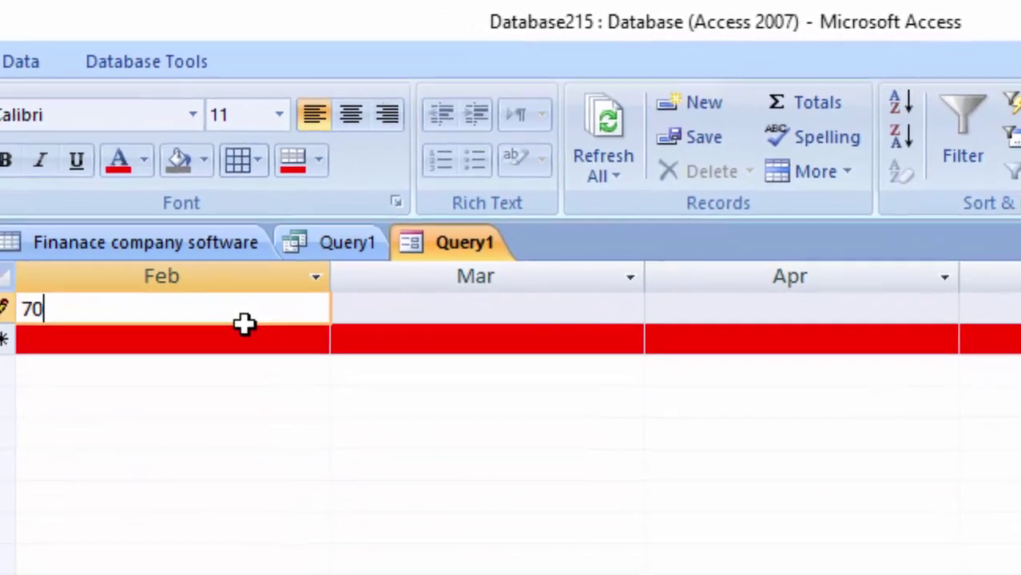
text(0)
key(Tab)
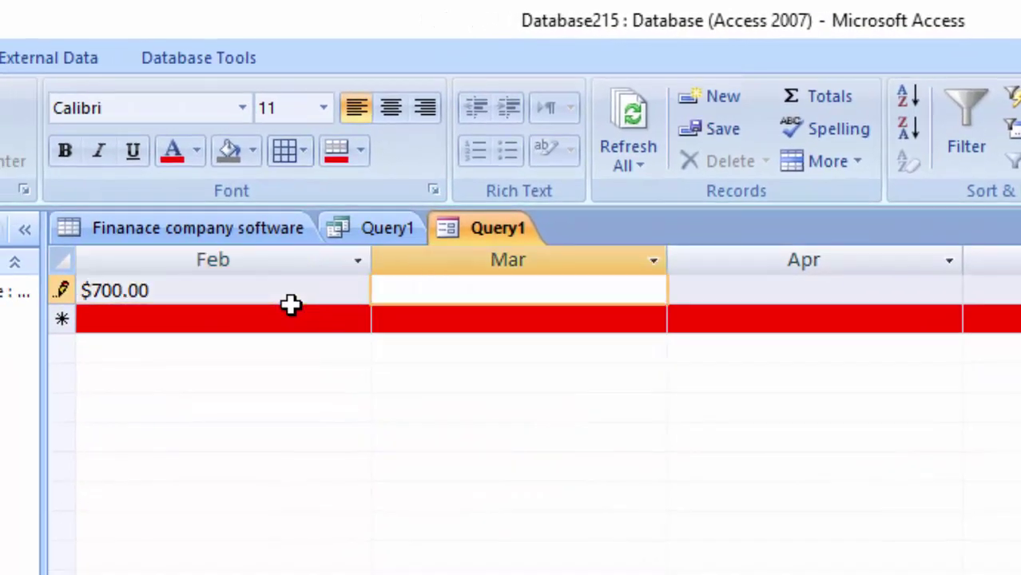
text(600)
key(Tab)
text(600)
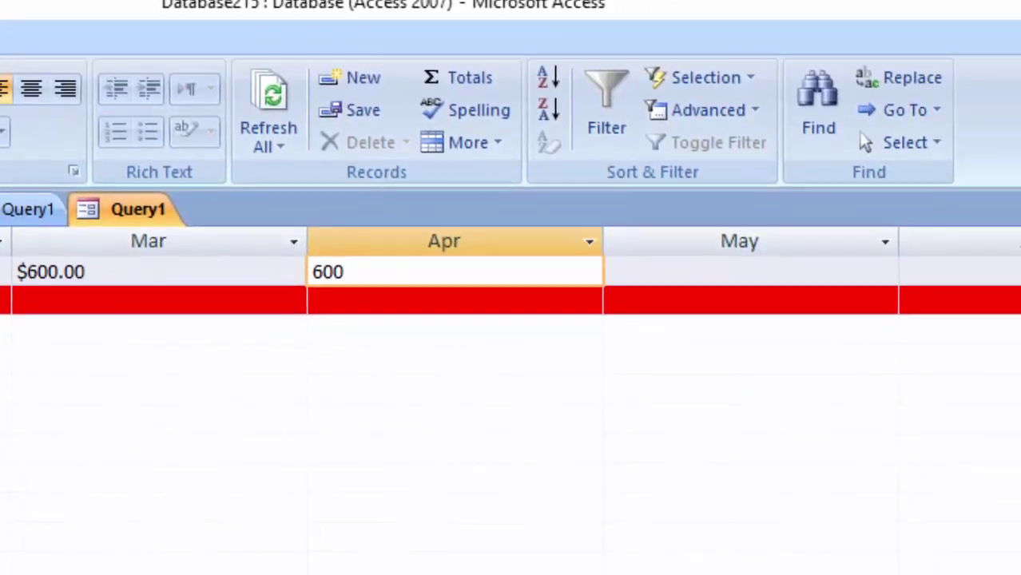
key(Tab)
text(600)
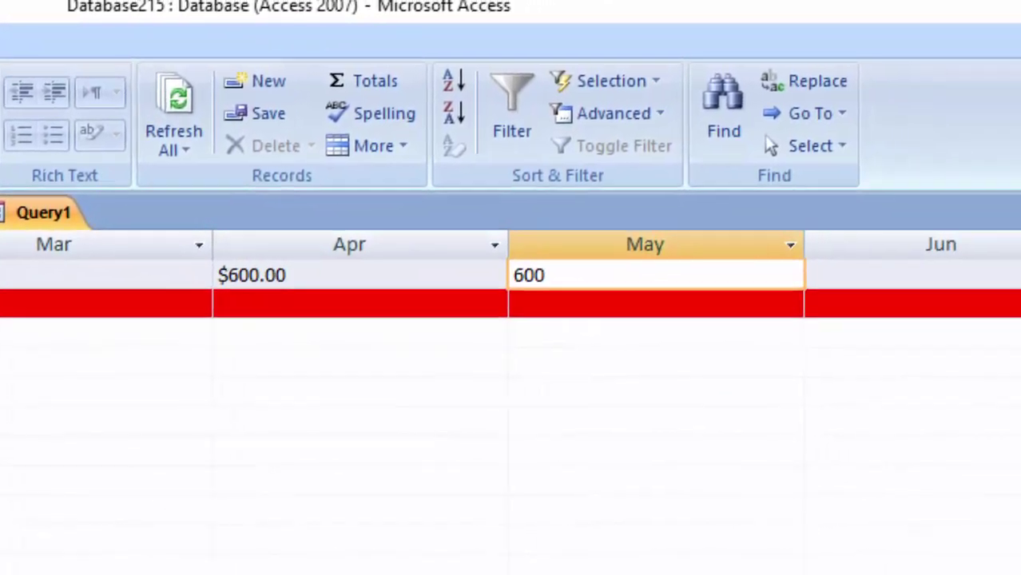
key(Tab)
text(500)
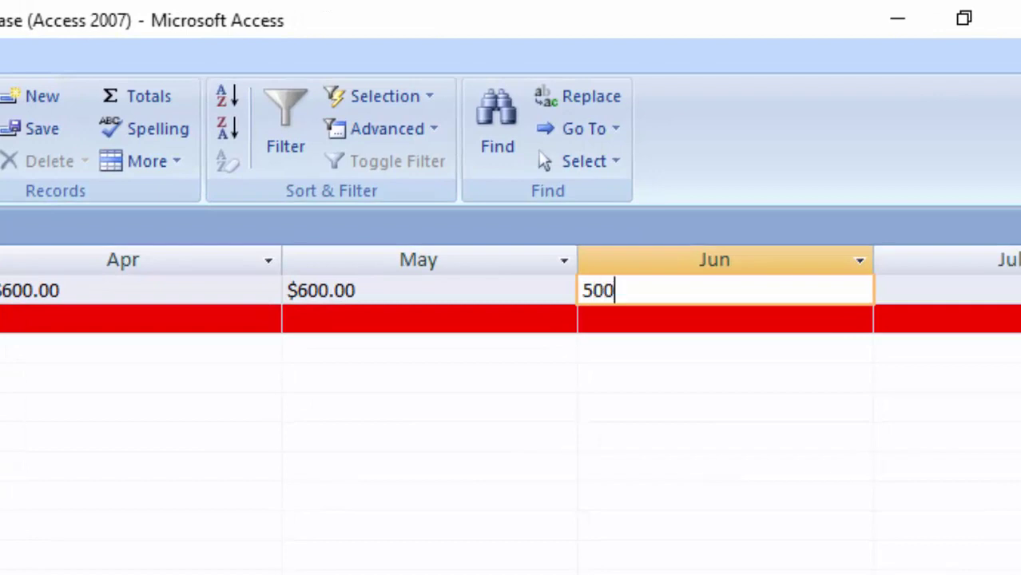
Step: Fill Jun through Dec, with 500 for Jun and 600 for each later month
key(Tab)
text(600)
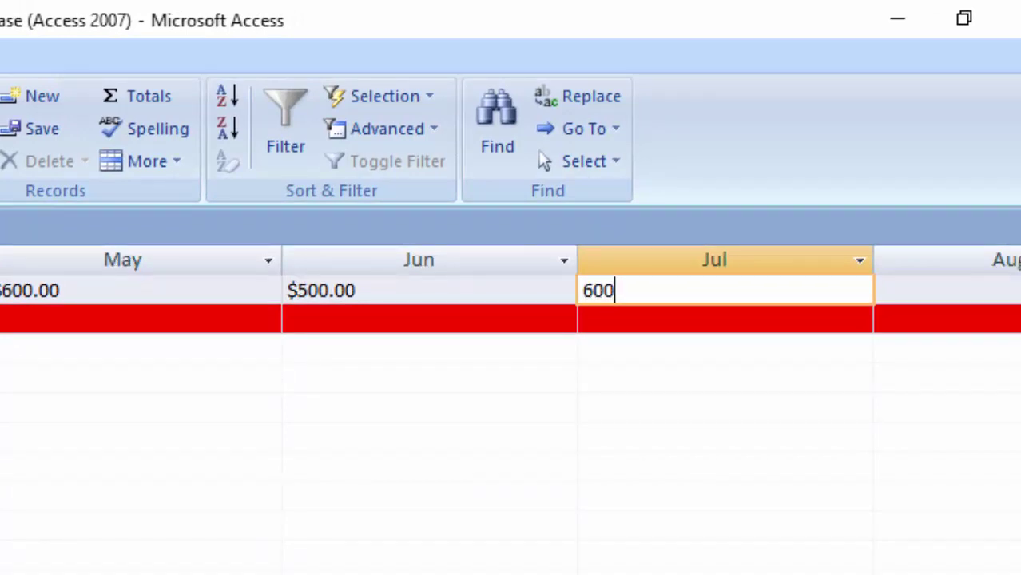
key(Tab)
text(0)
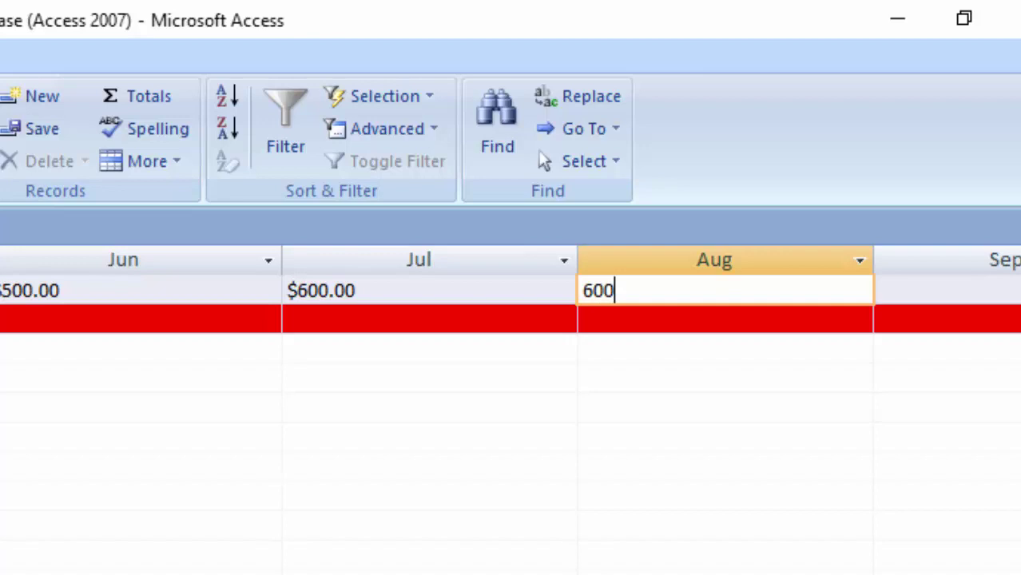
key(Tab)
text(600)
key(Tab)
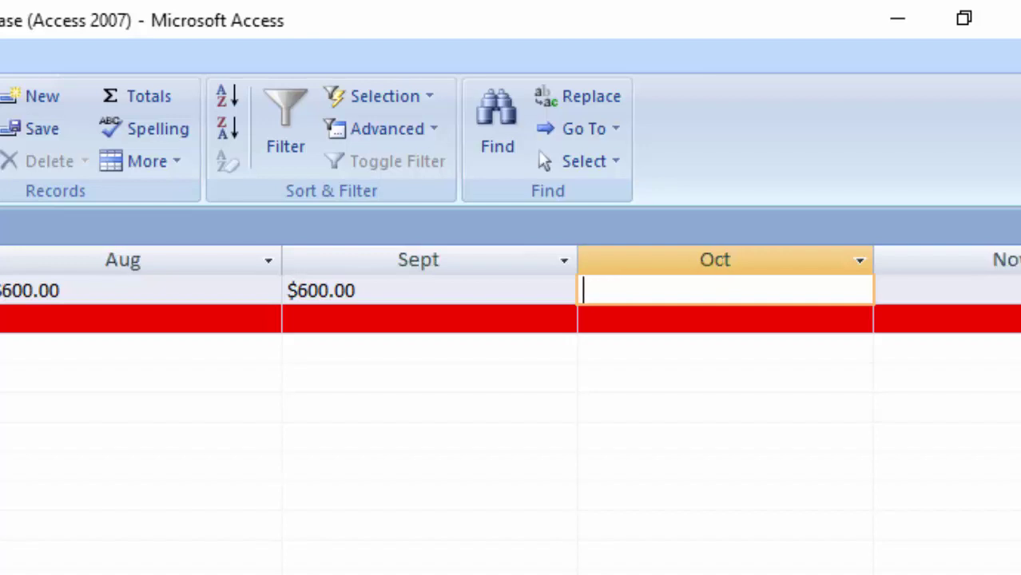
text(00)
key(Tab)
text(00)
key(Tab)
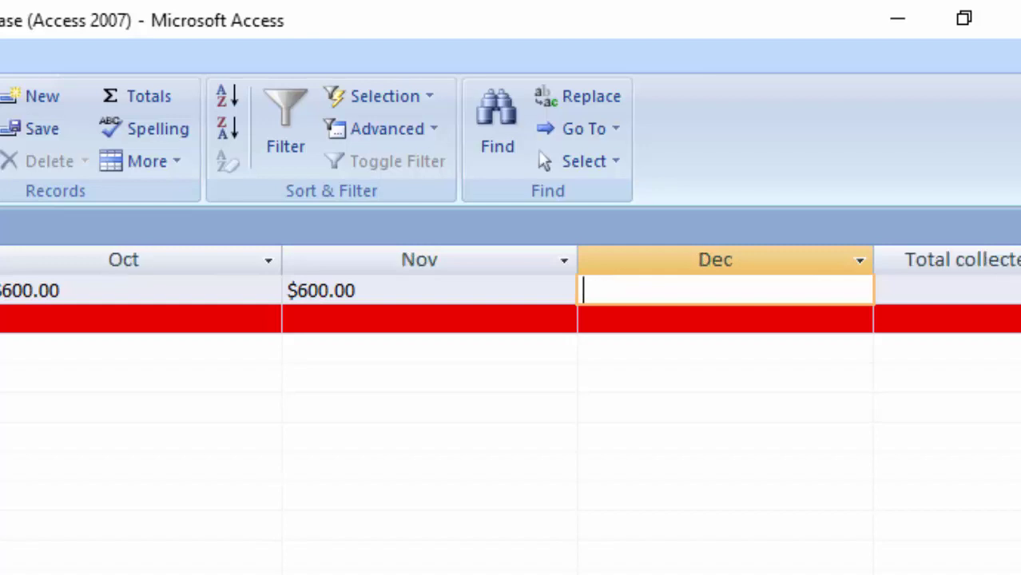
text(600)
key(Tab)
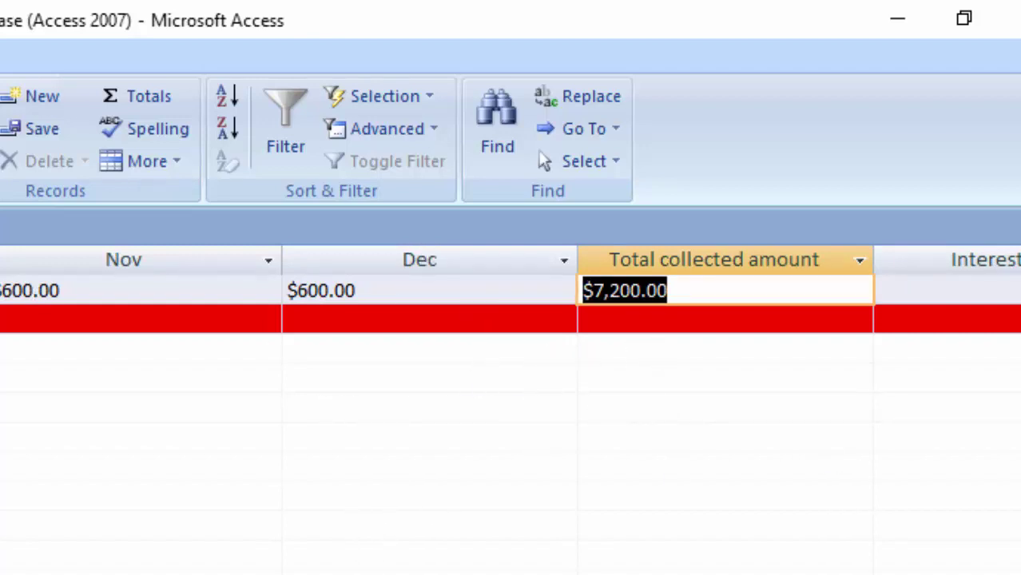
Step: Choose 3% from the first record's Interest Rate list
scroll(511, 320, right, 2)
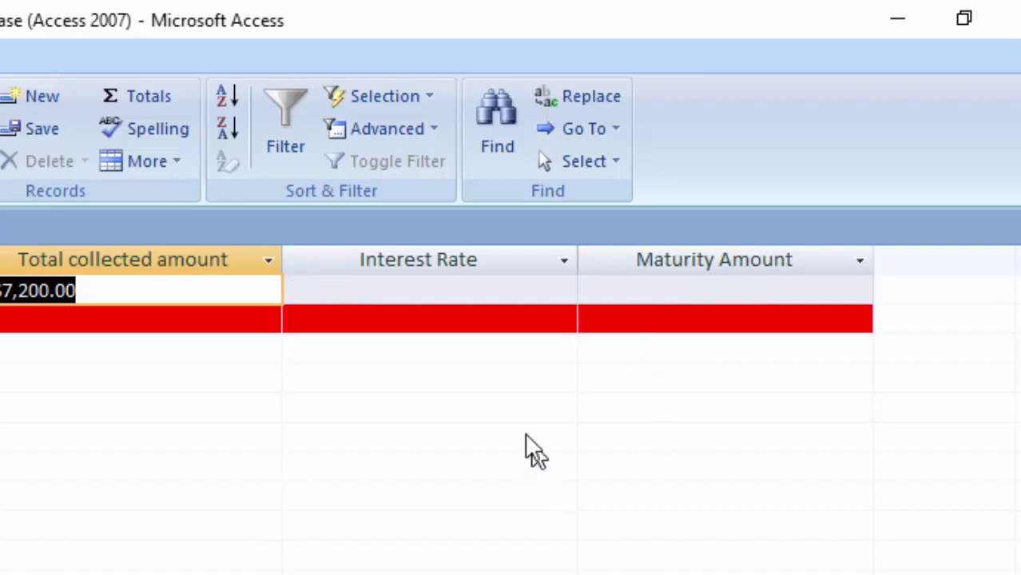
click(438, 293)
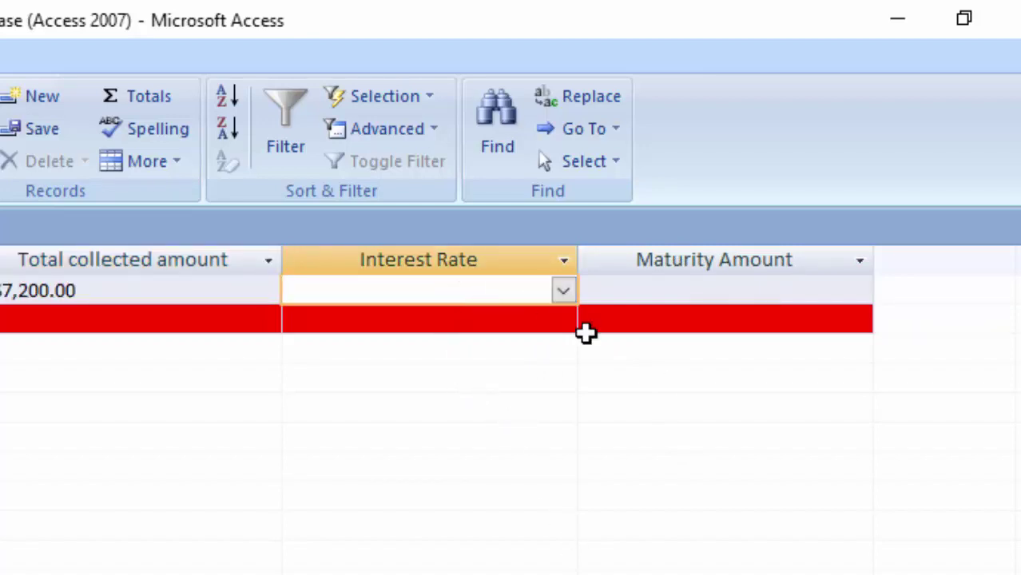
click(563, 289)
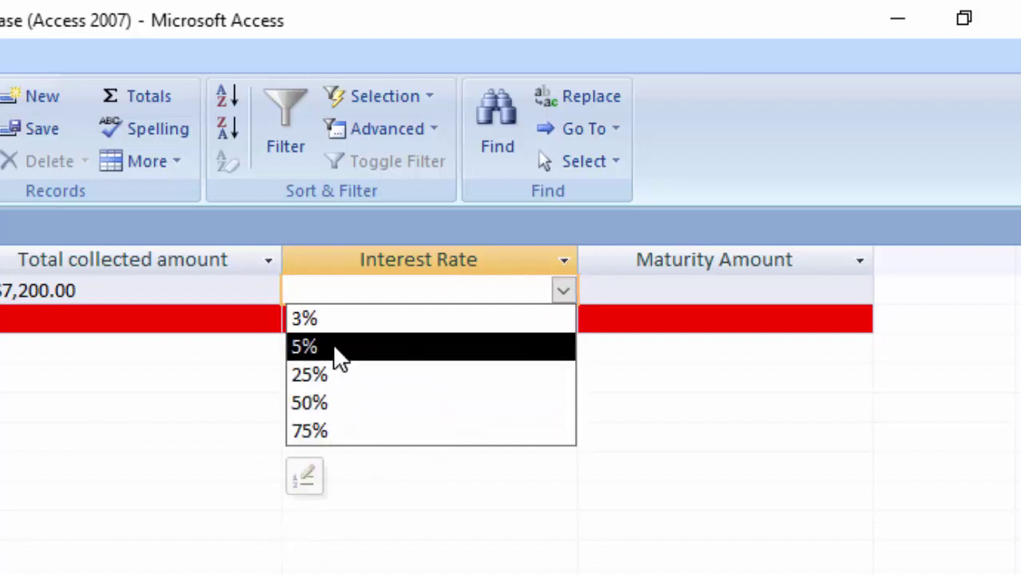
click(160, 433)
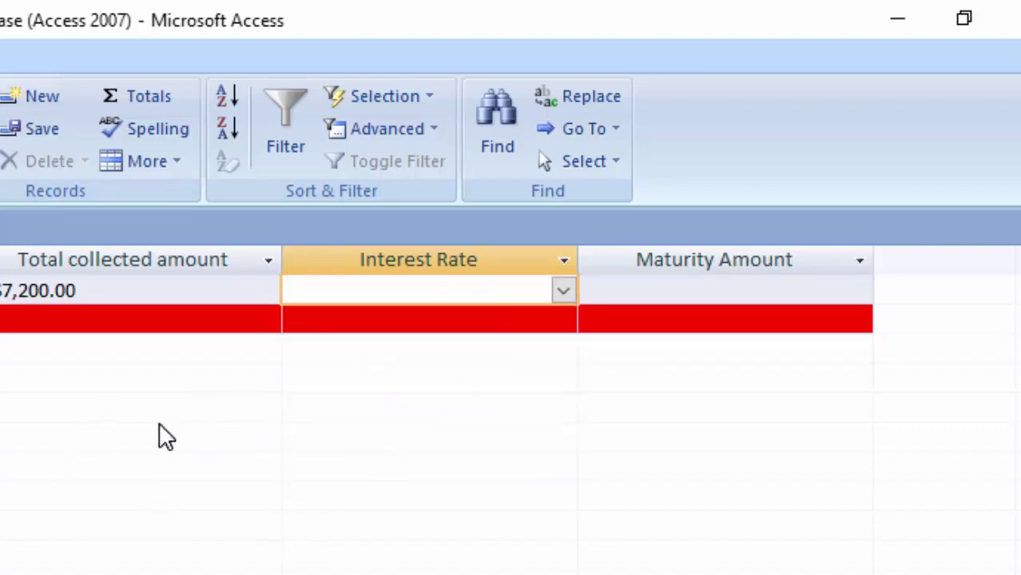
click(562, 293)
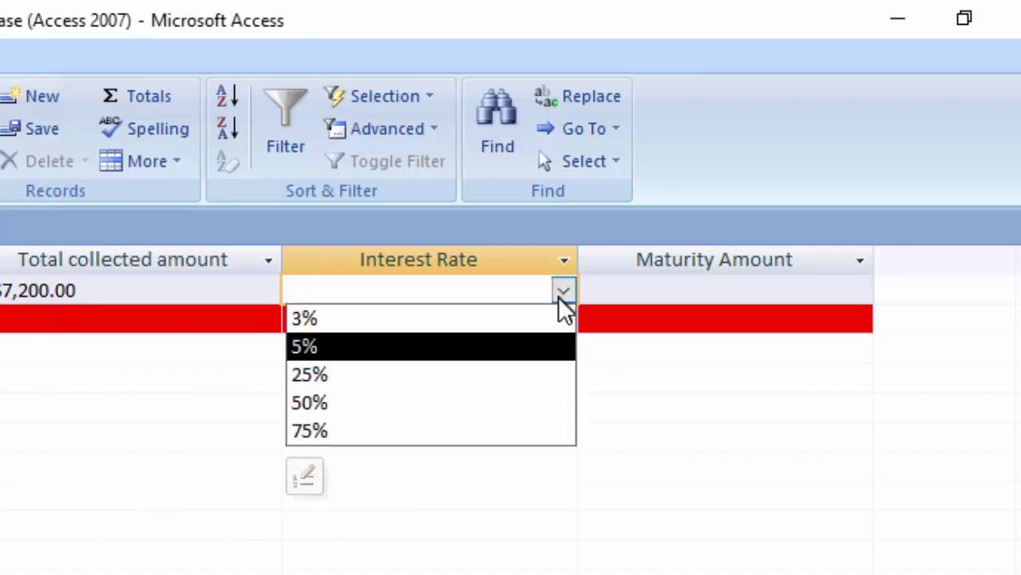
click(397, 323)
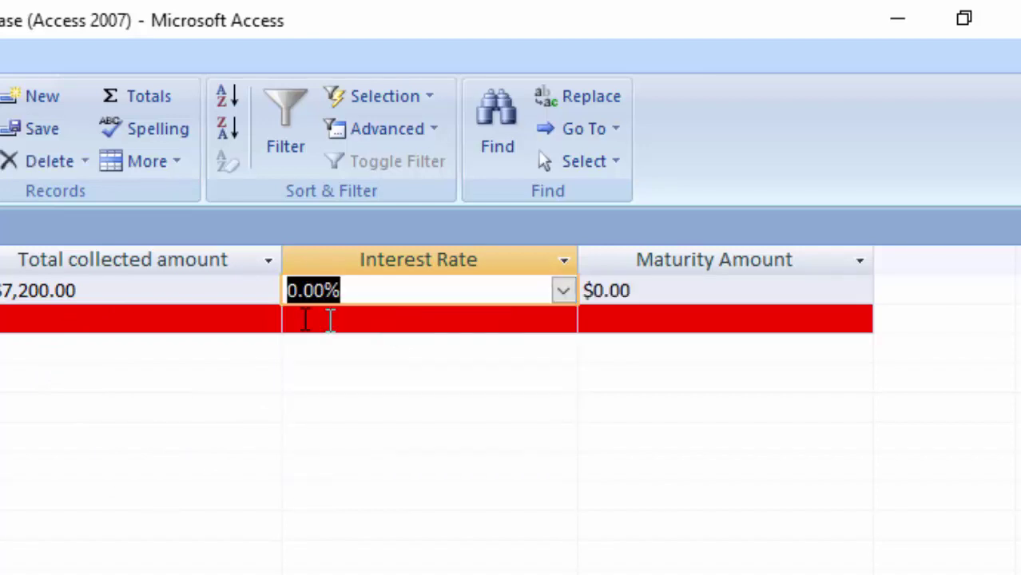
click(639, 293)
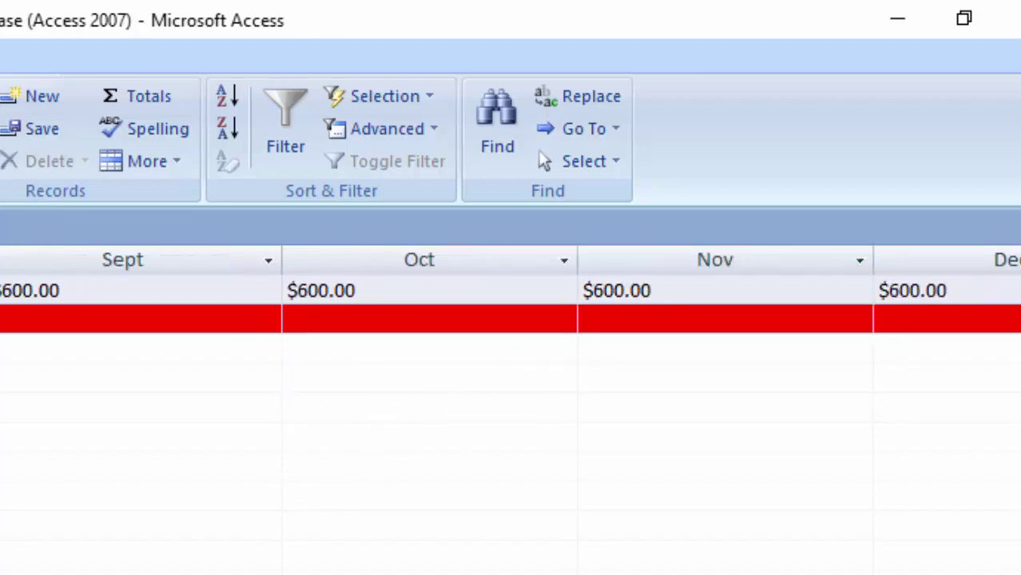
drag(799, 522, 512, 522)
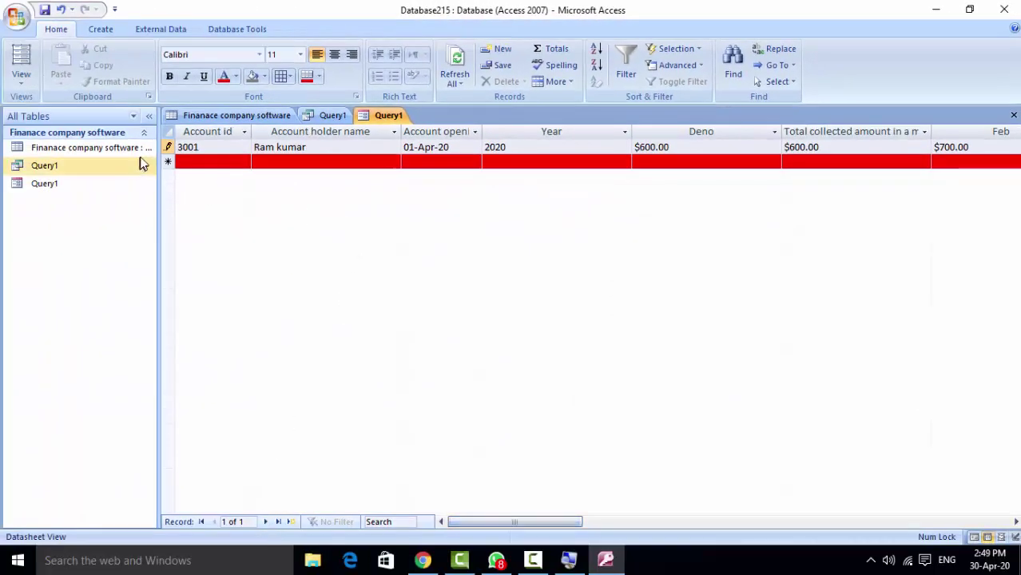
Step: Add a second record with Account id 3002, the holder's name and opening date 3 April 2020
click(190, 161)
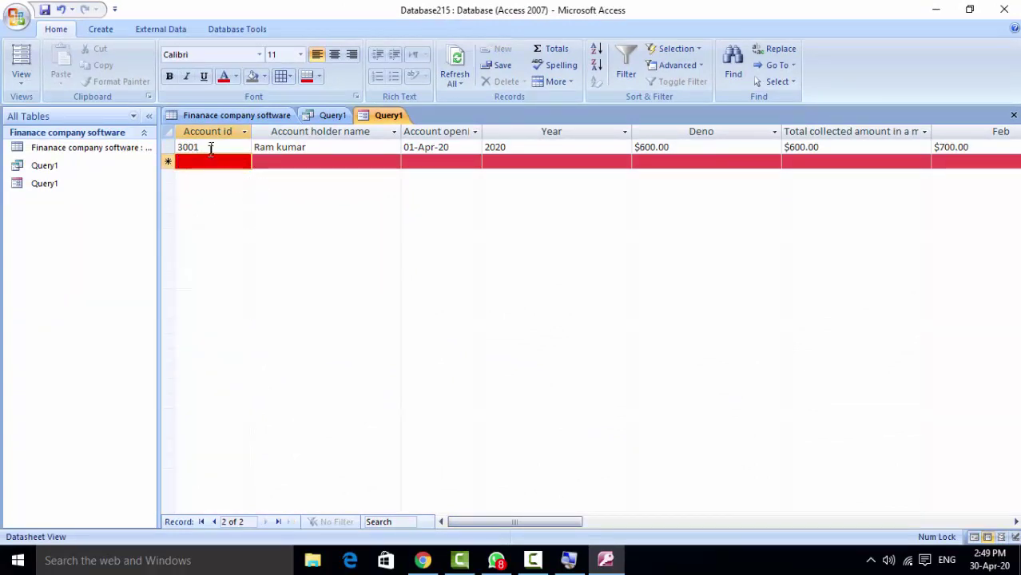
text(3002)
key(Tab)
key(Caps_Lock)
text(SACHIN)
key(Tab)
key(Tab)
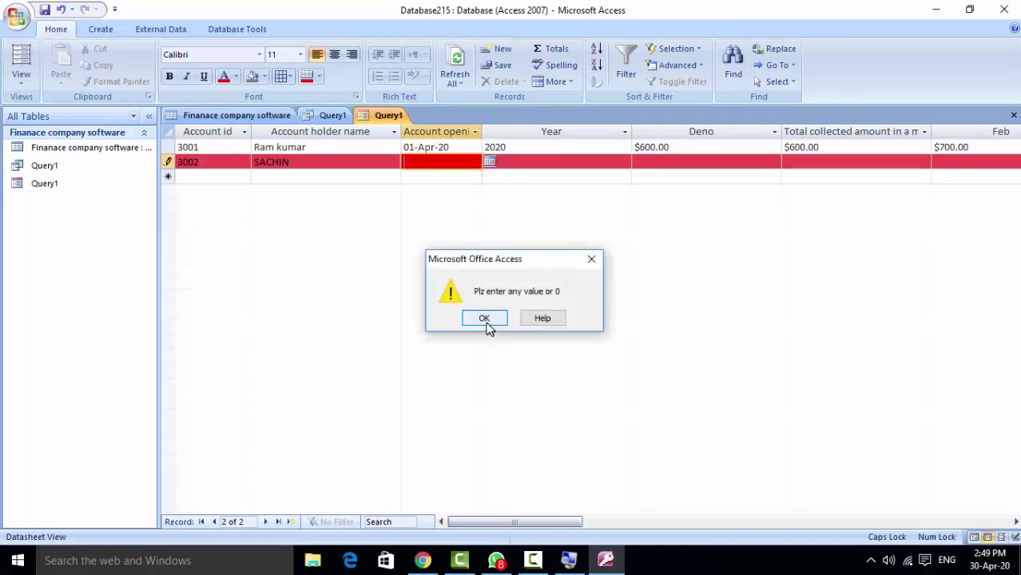
click(484, 318)
click(490, 162)
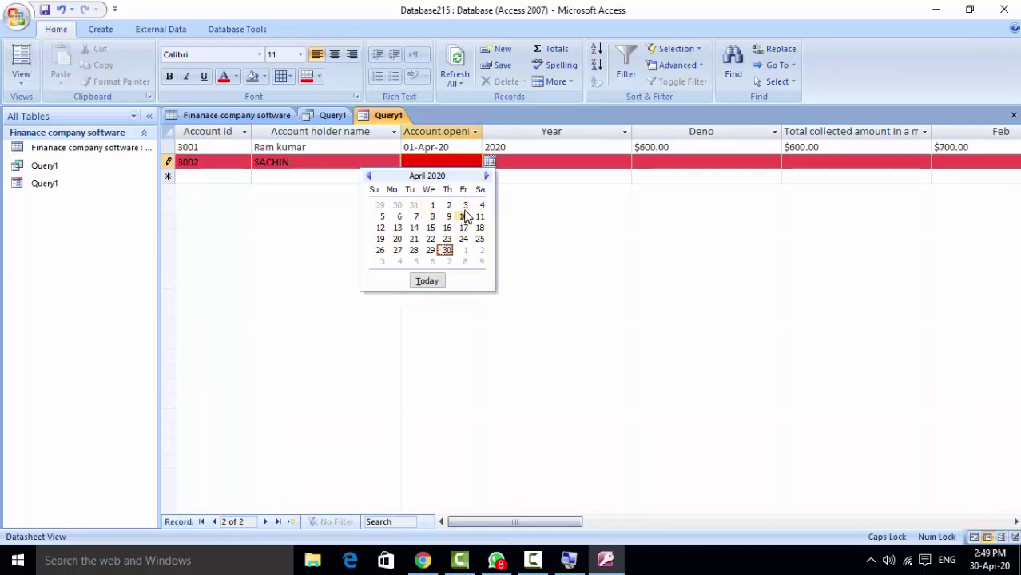
click(465, 205)
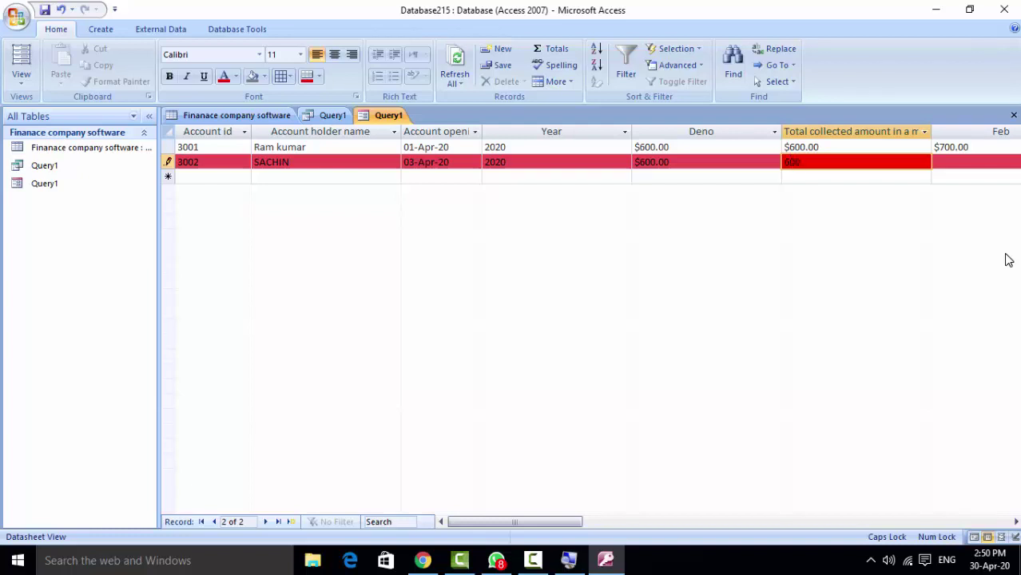
Step: Enter the second record's Feb to Jul amounts, including 600 for May and 200 for Jul
key(Tab)
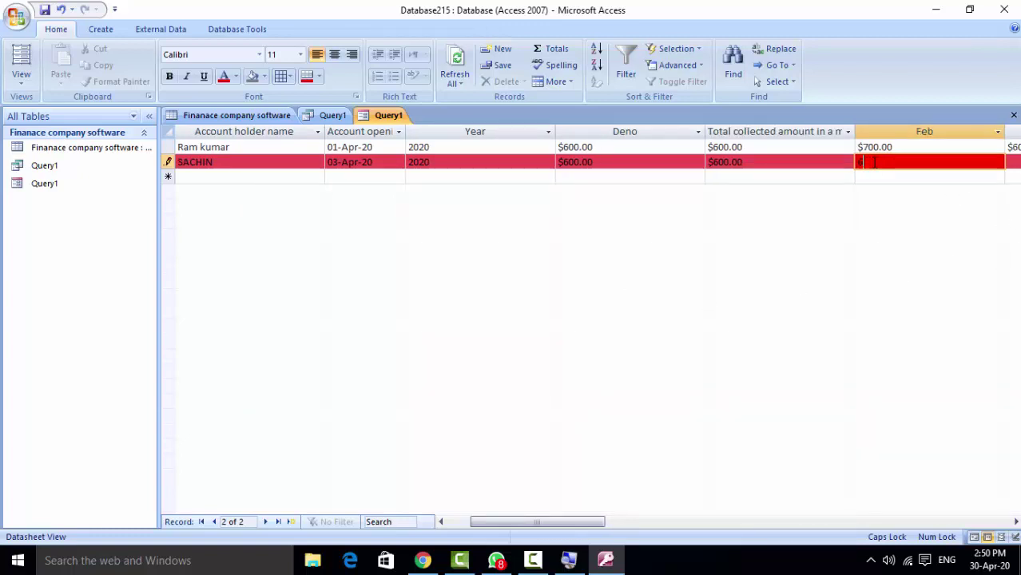
text(00)
key(Tab)
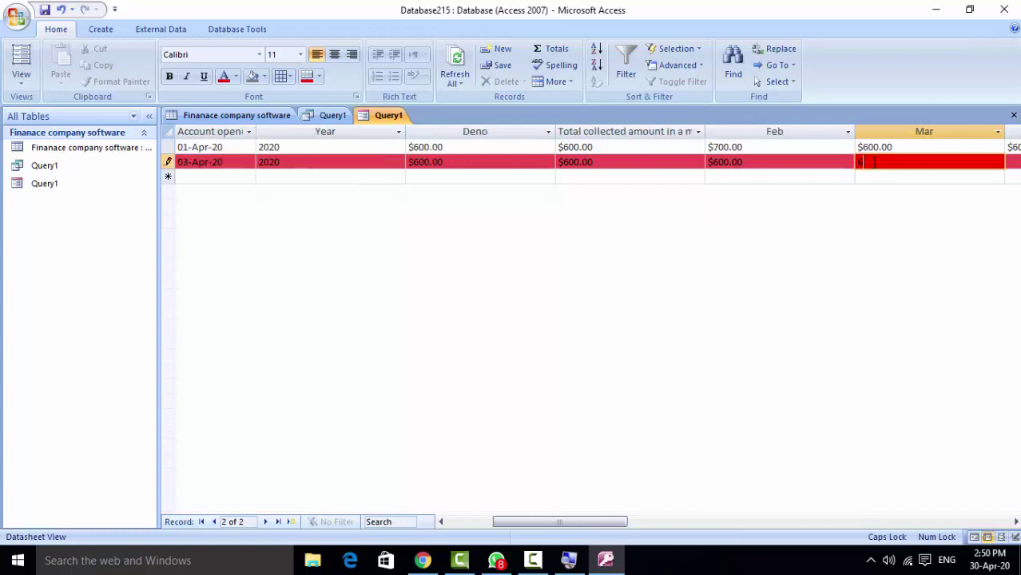
key(Tab)
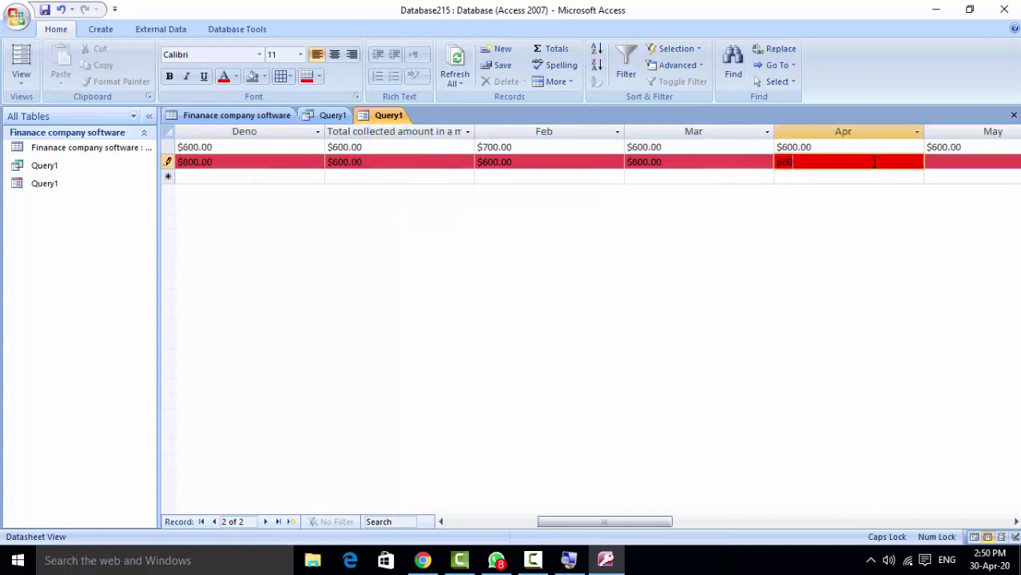
key(Tab)
text(600)
key(Tab)
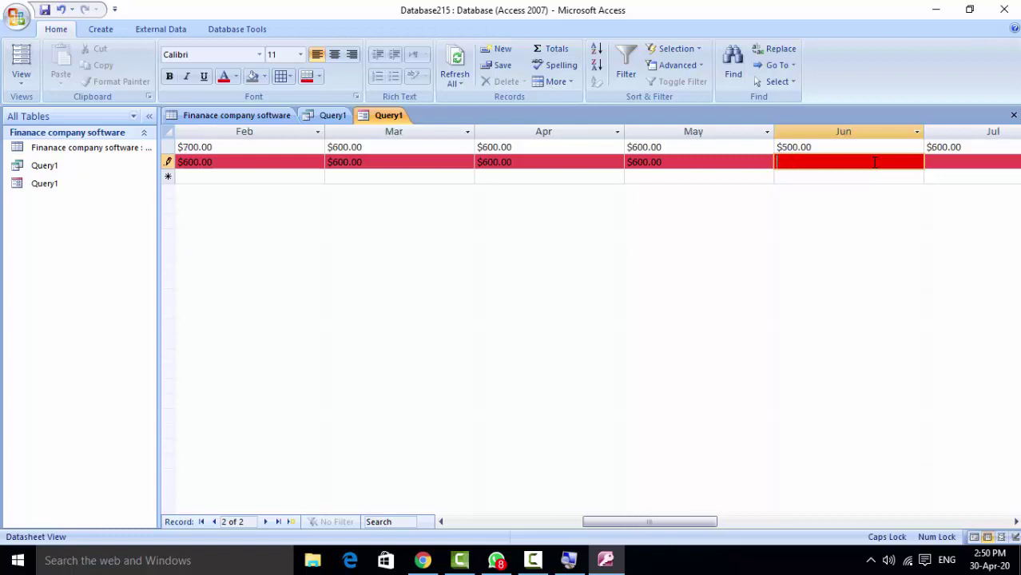
text(00)
key(Tab)
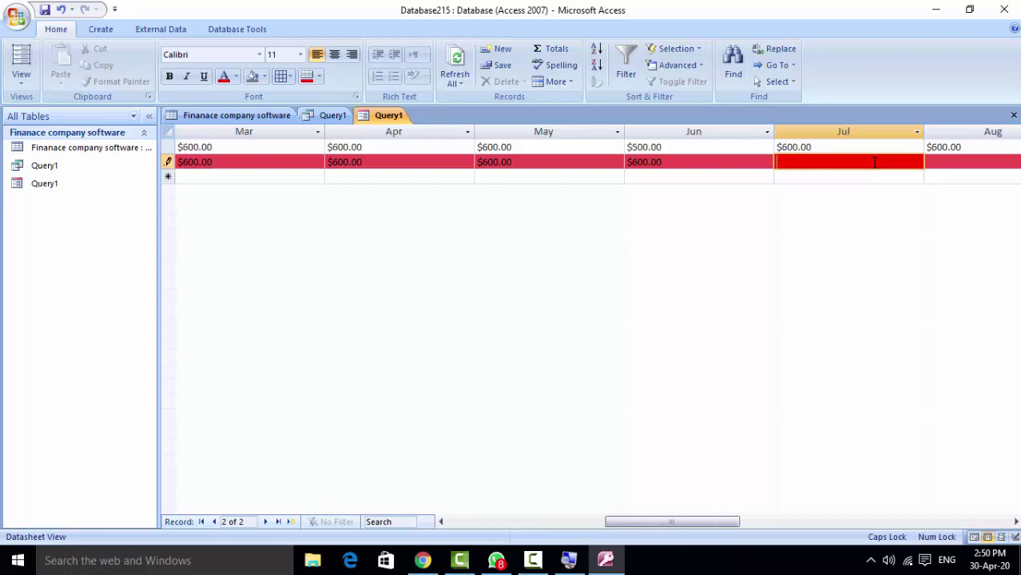
text(0)
key(Tab)
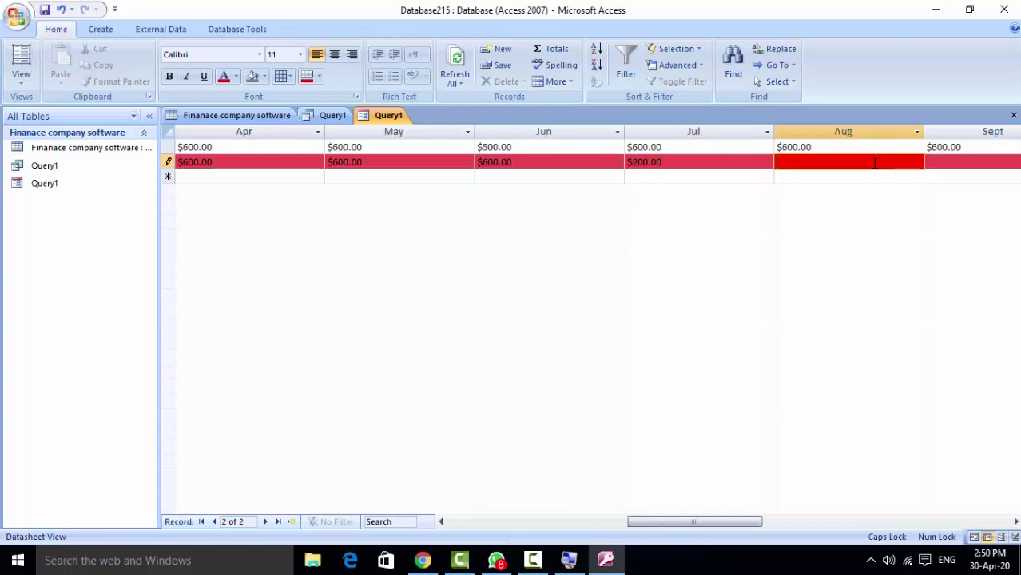
Step: Fill Aug to Dec: 300 for Sept, 500 for Nov and 600 for Dec
text(20)
key(Tab)
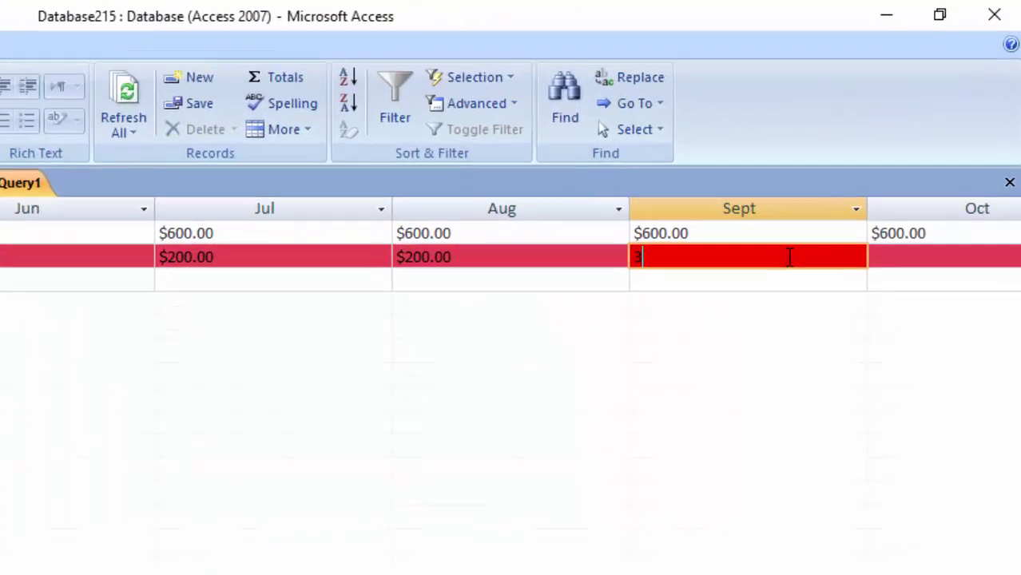
text(300)
key(Tab)
text(3)
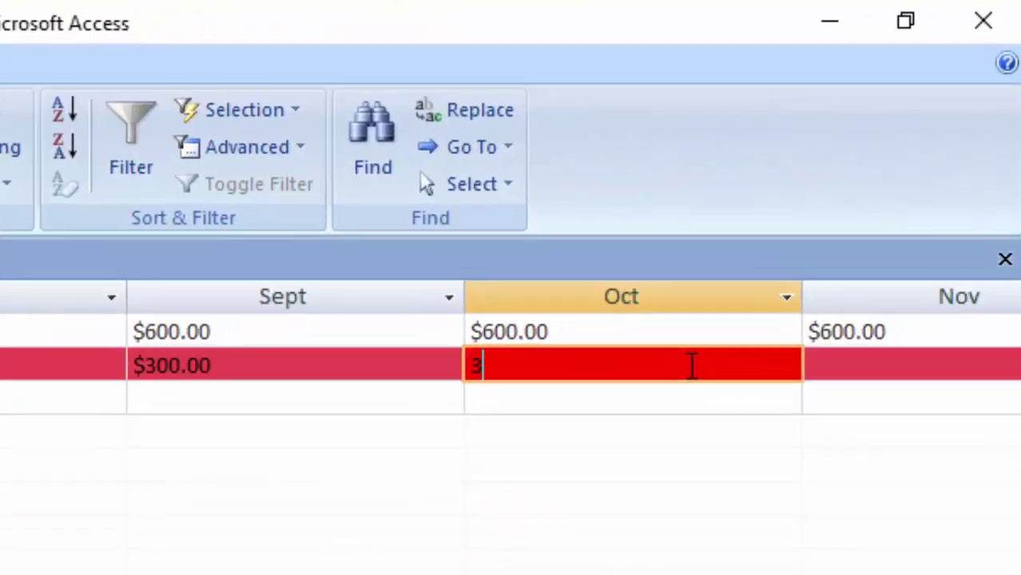
text(00)
key(Tab)
text(5)
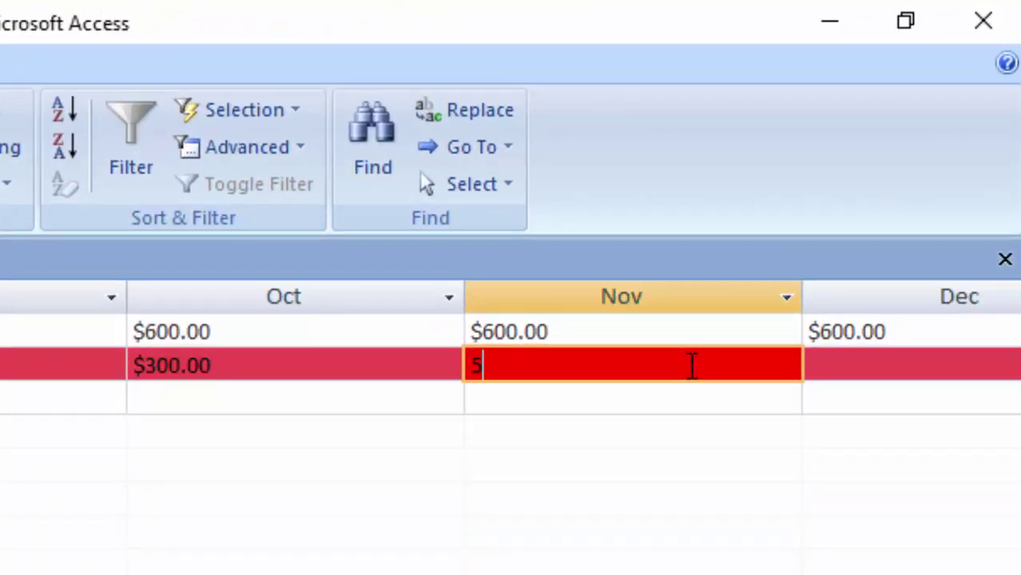
text(00)
key(Tab)
text(6)
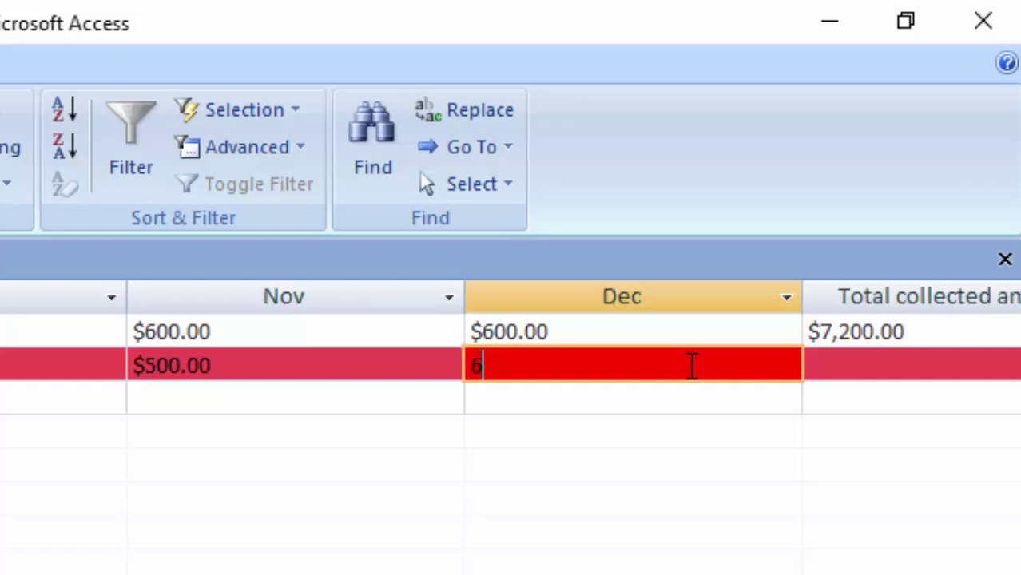
text(00)
key(Tab)
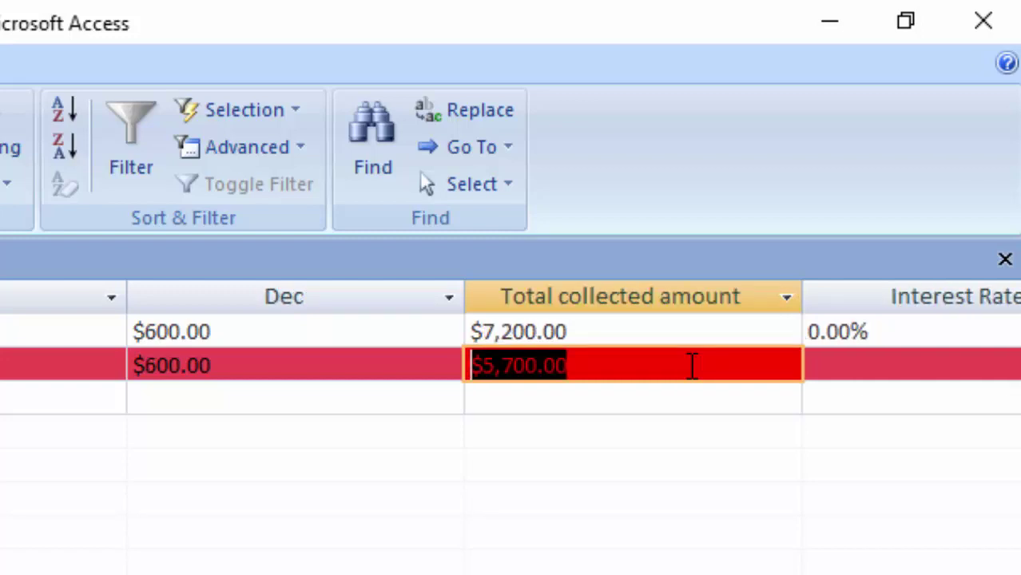
Step: Pick an interest rate for the second record from its Interest Rate list
key(Tab)
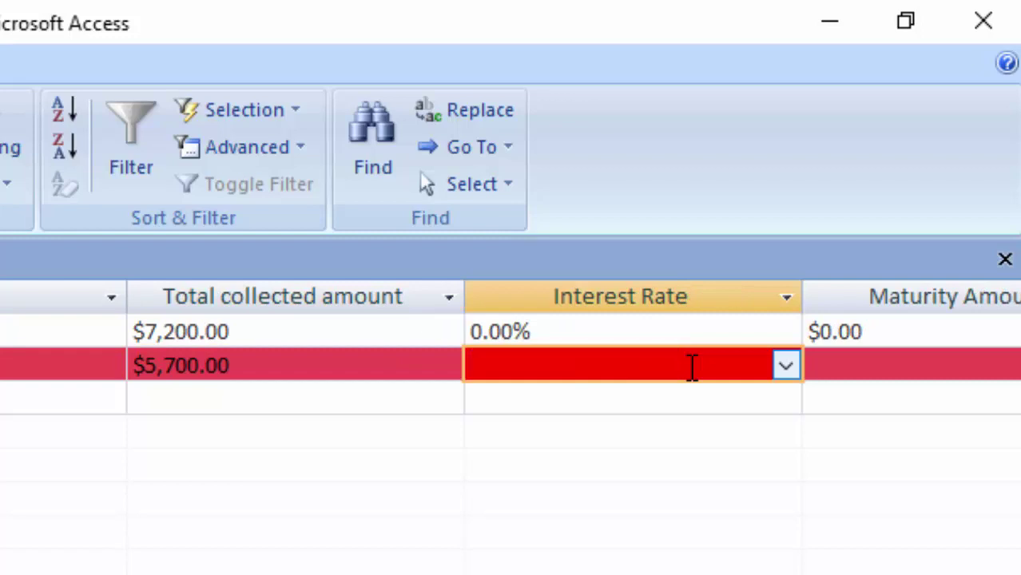
click(786, 365)
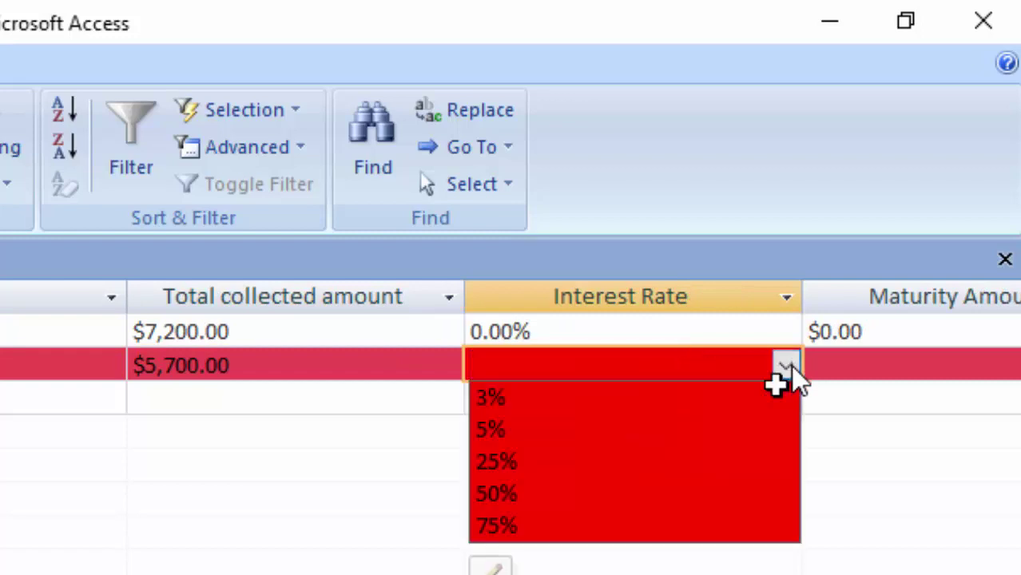
click(663, 463)
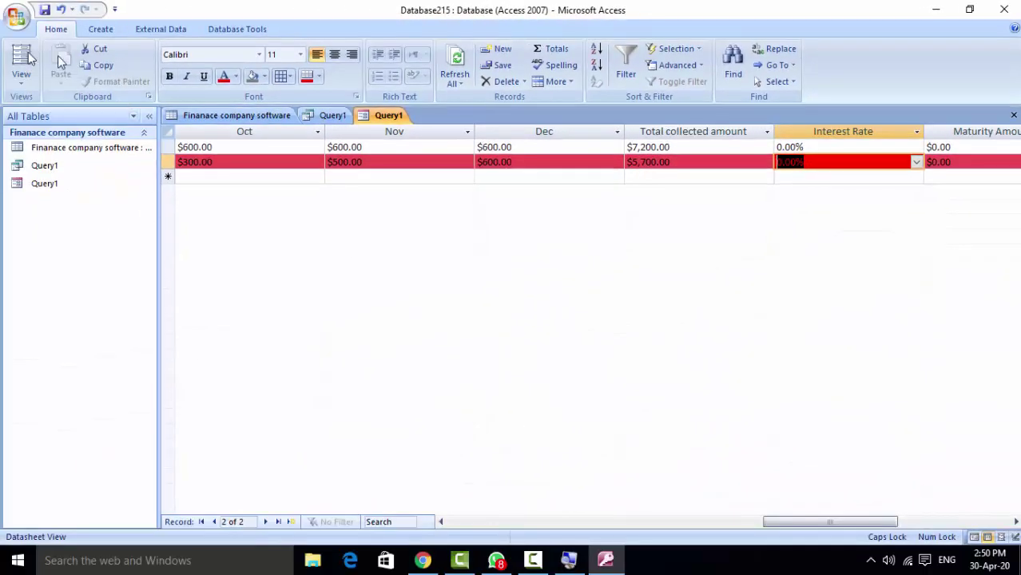
Step: Switch Query1 to Form View
click(21, 77)
click(48, 109)
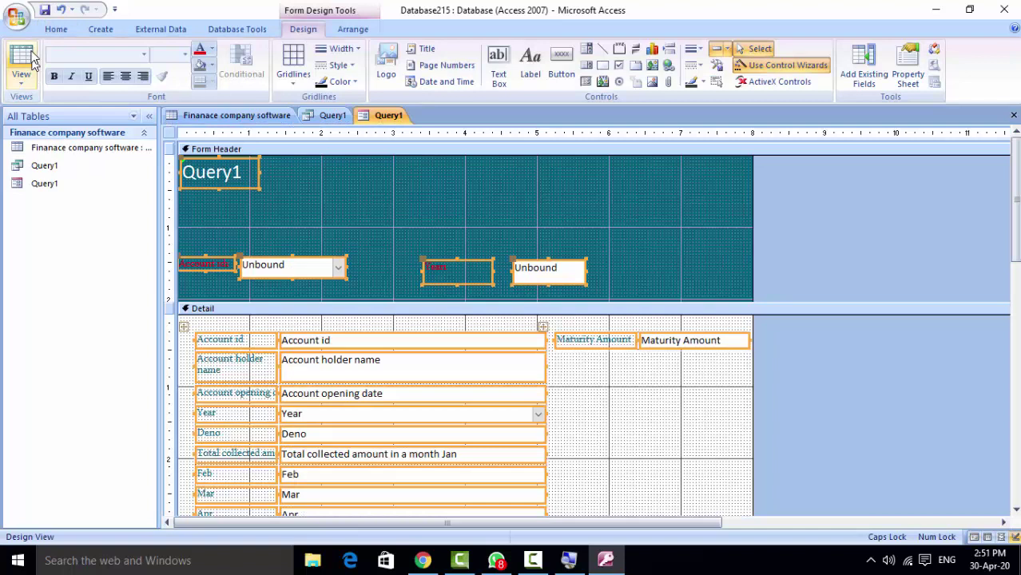
click(31, 54)
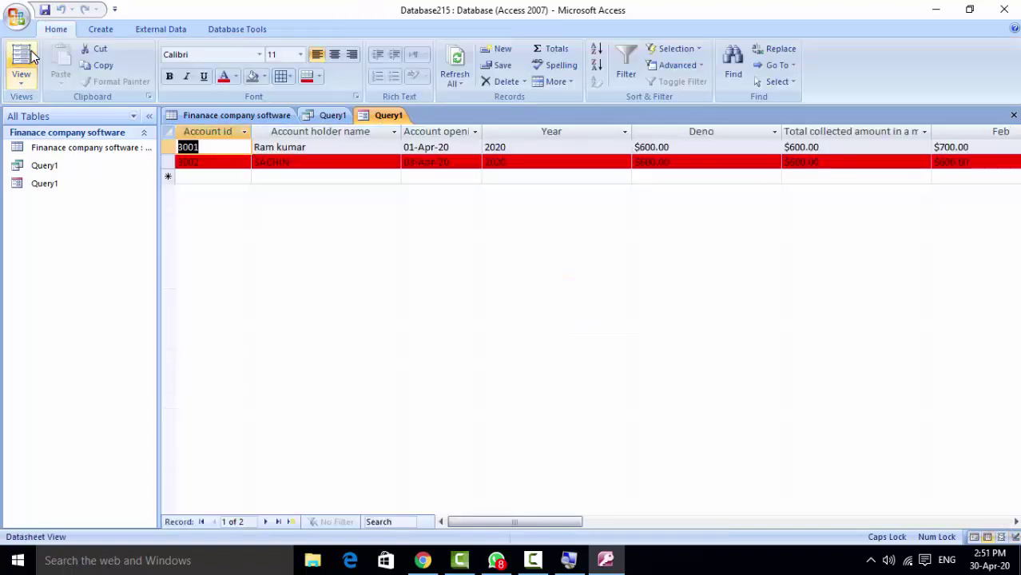
click(16, 79)
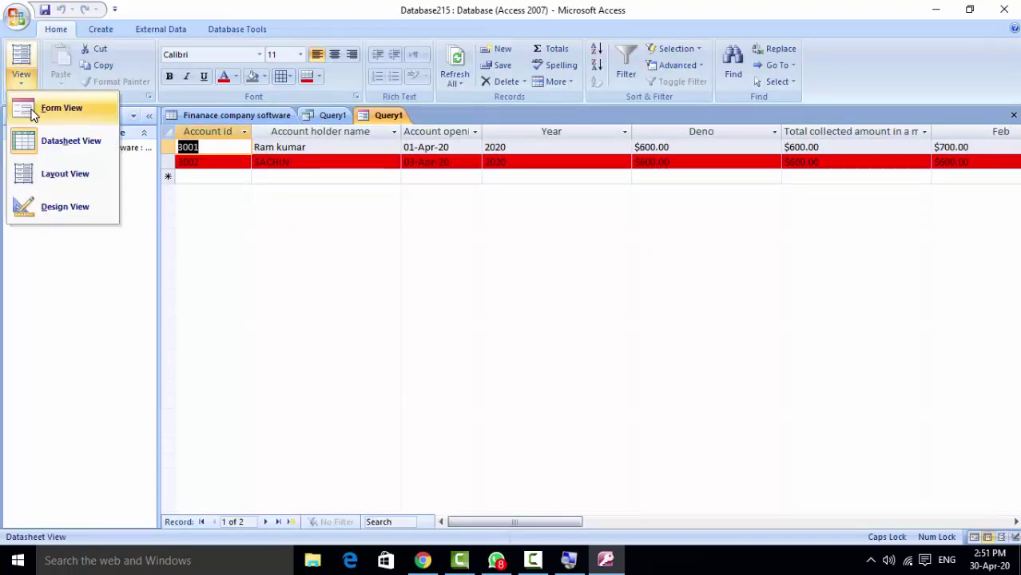
click(32, 115)
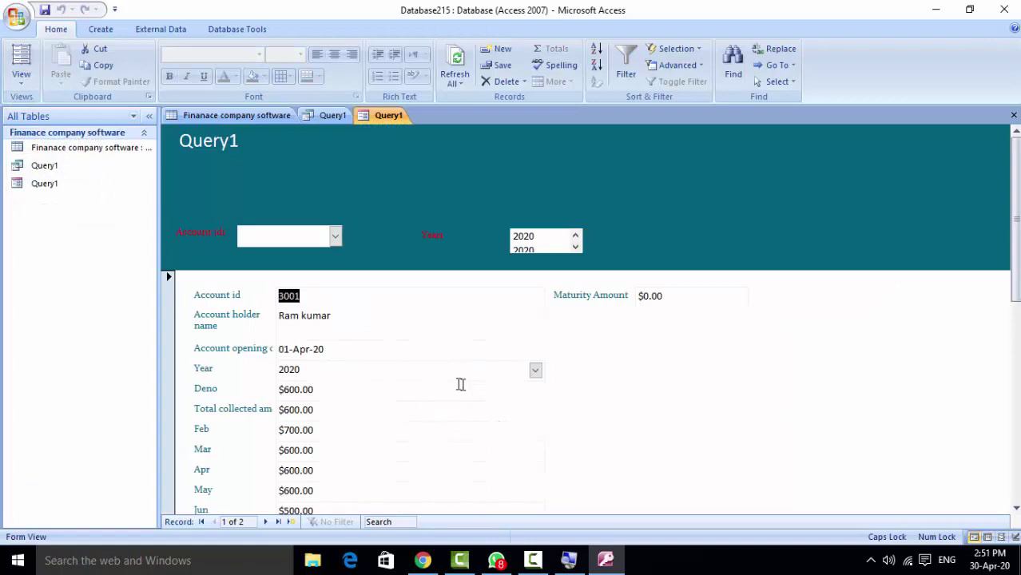
Step: Select account 3002 from the Account id lookup and scroll down to the navigation buttons
click(336, 237)
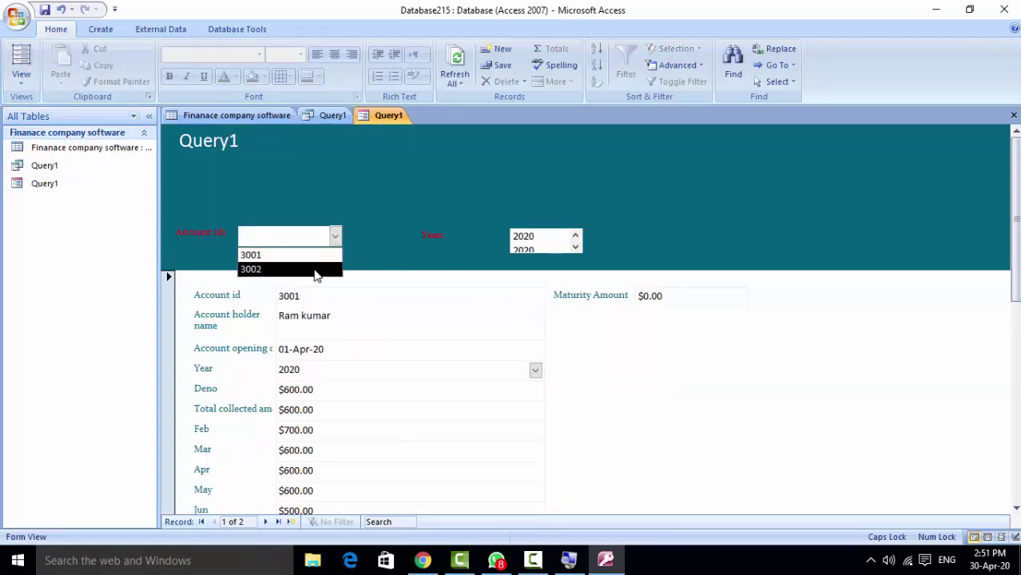
click(315, 271)
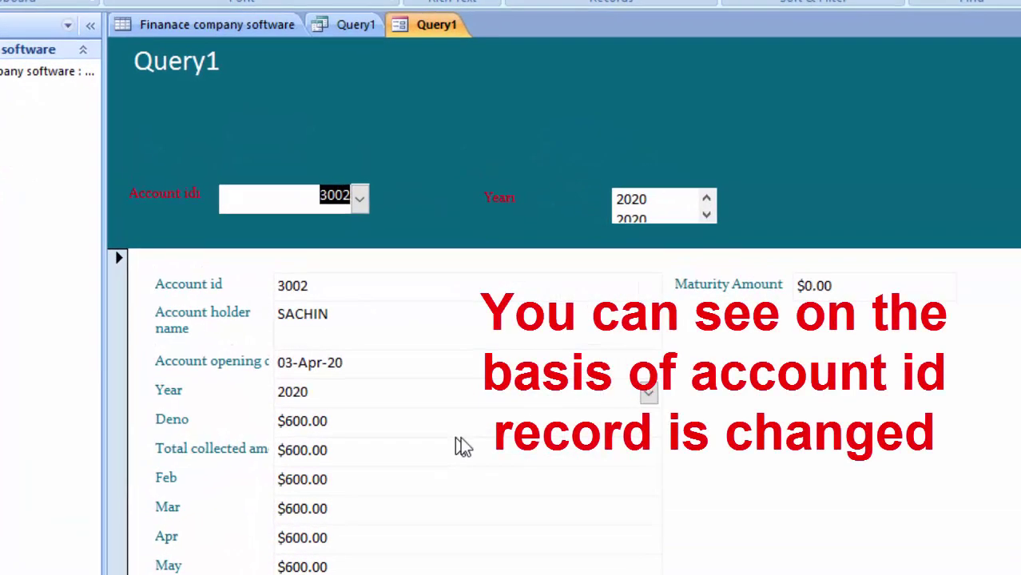
scroll(409, 442, down, 3)
scroll(409, 442, down, 2)
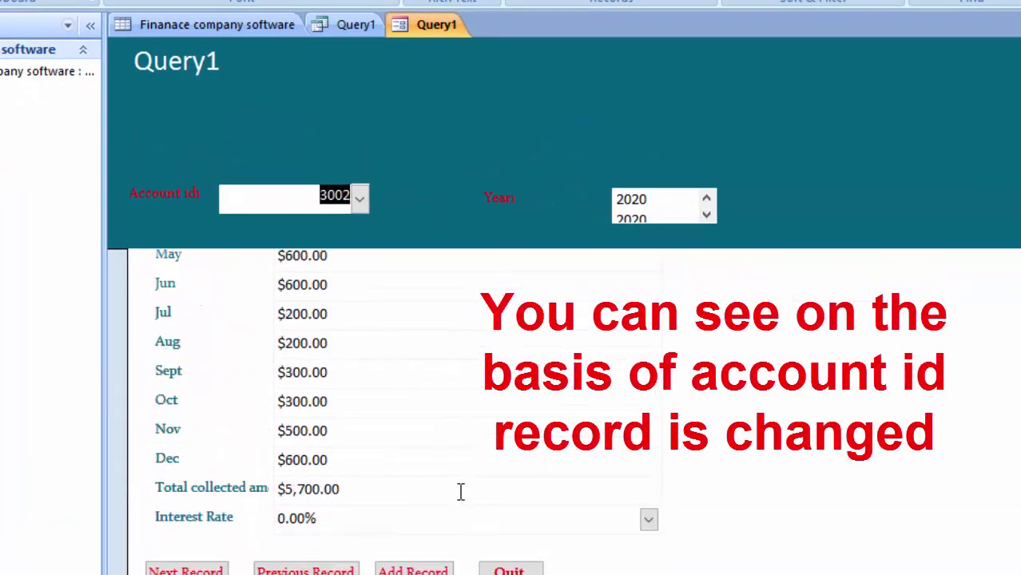
scroll(460, 491, down, 2)
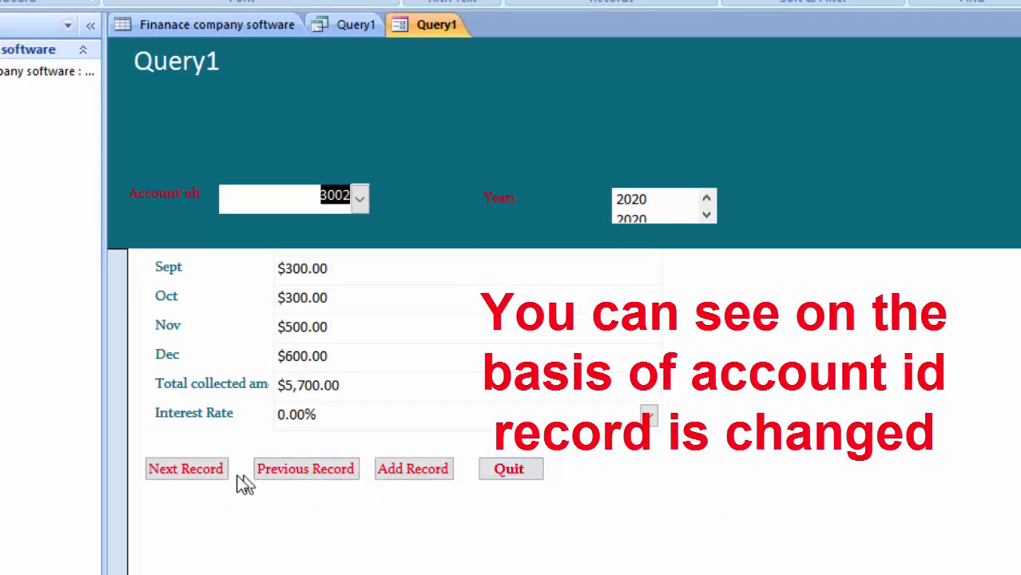
click(189, 474)
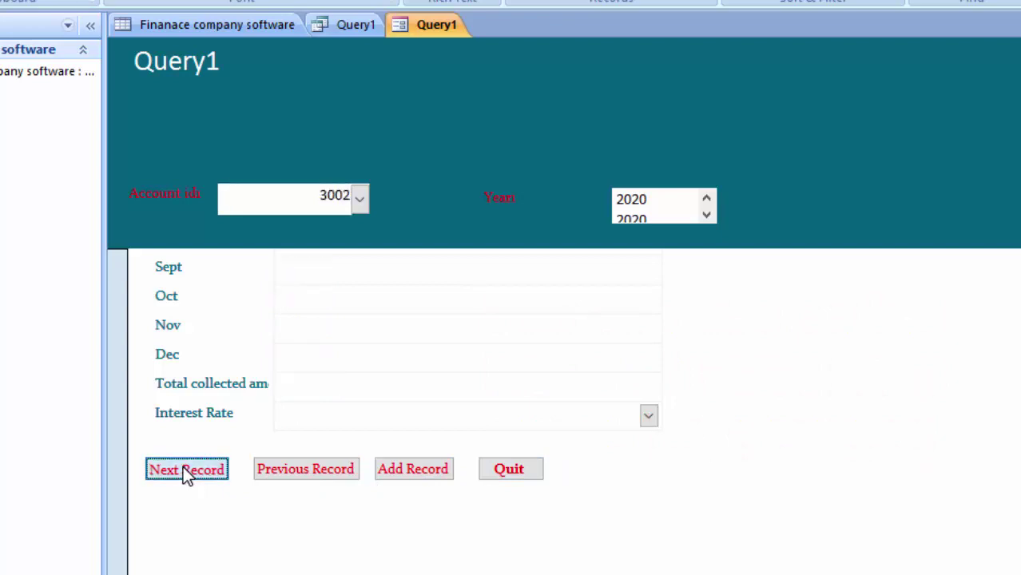
click(183, 466)
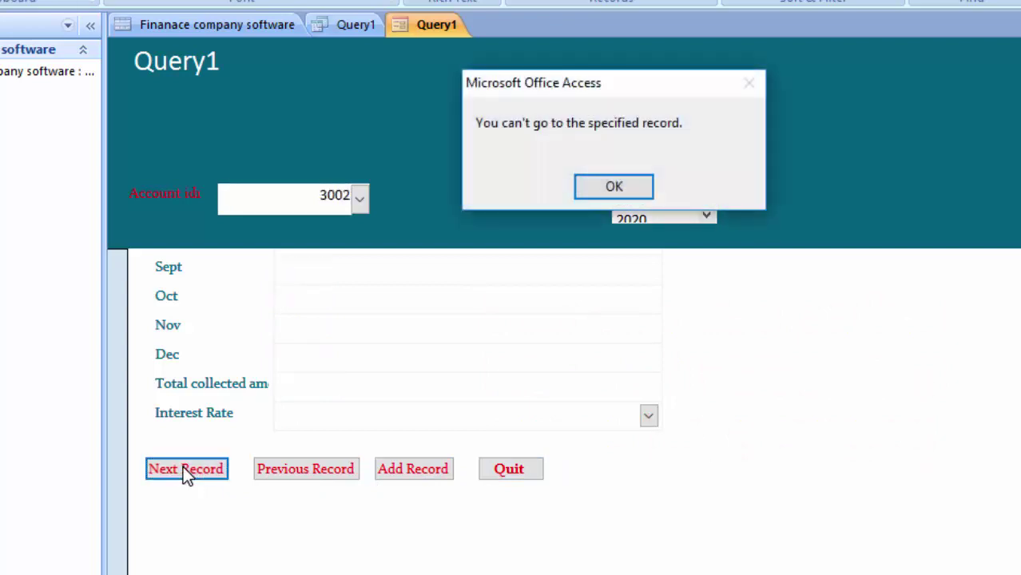
click(624, 193)
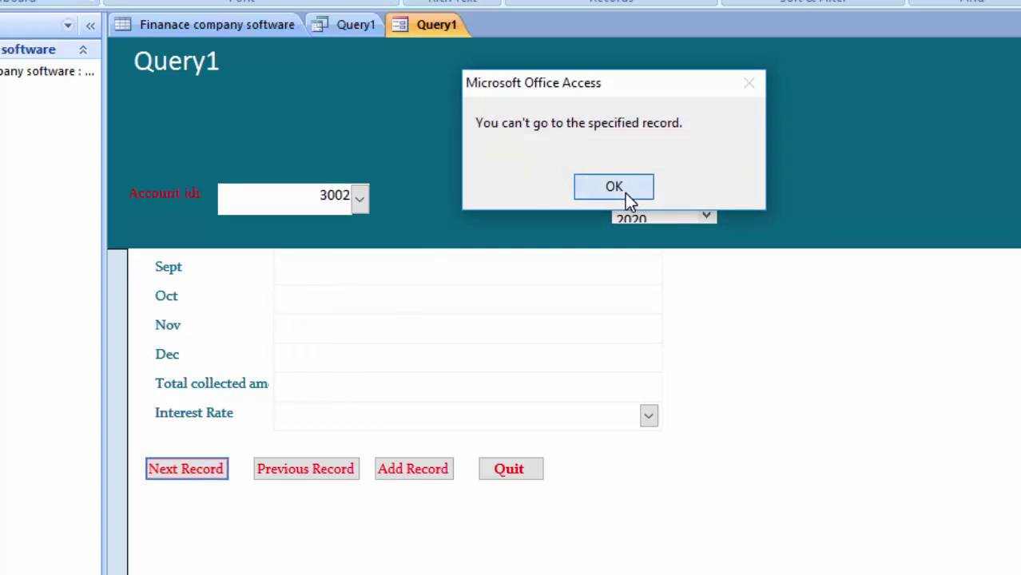
click(271, 476)
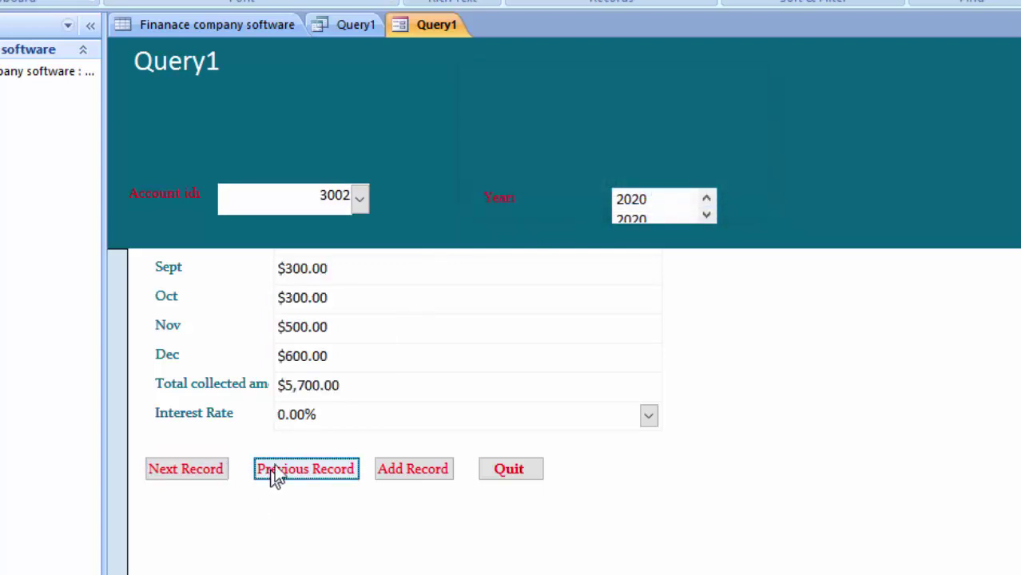
scroll(292, 403, up, 5)
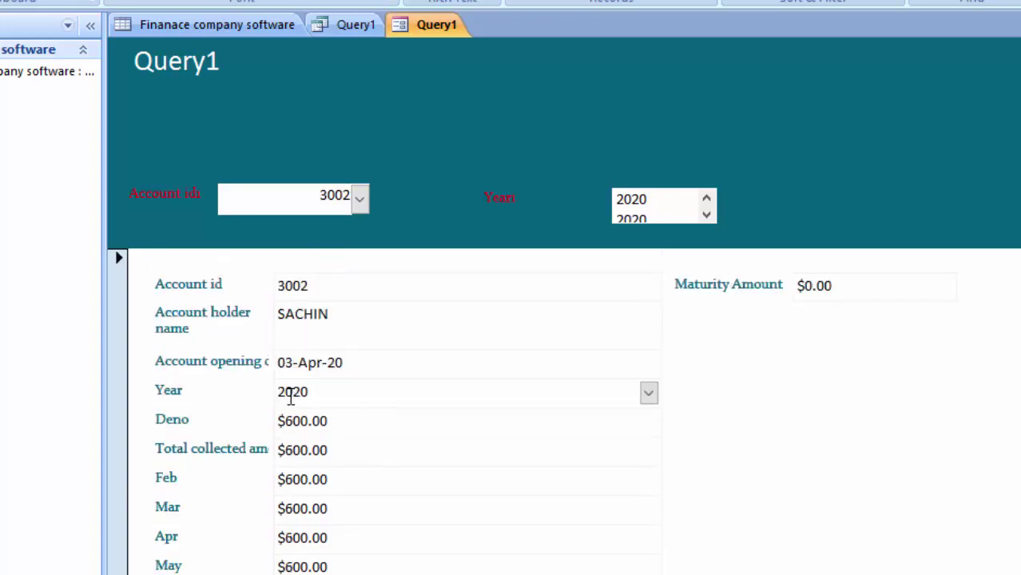
scroll(291, 399, down, 2)
scroll(291, 399, down, 3)
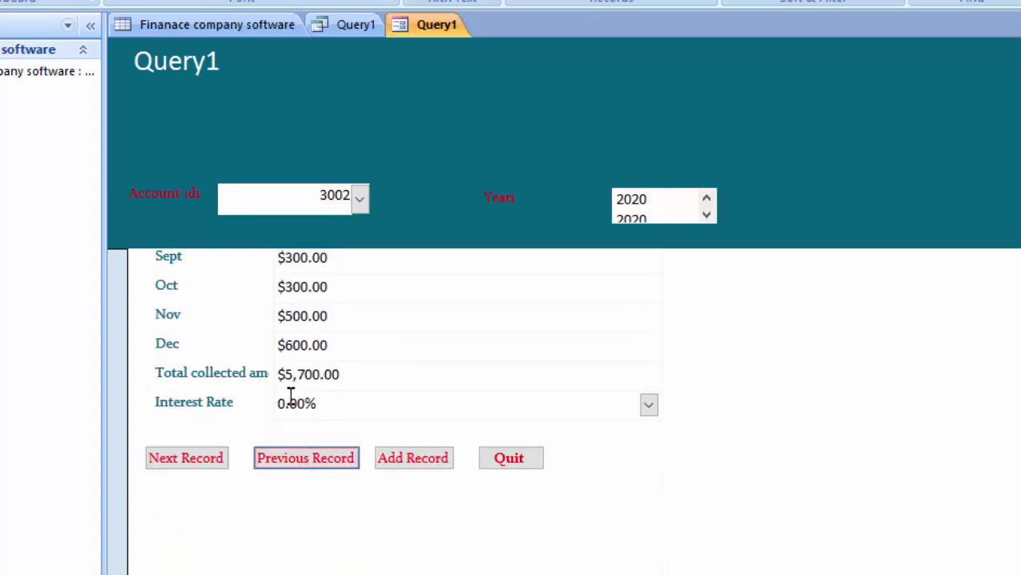
click(299, 472)
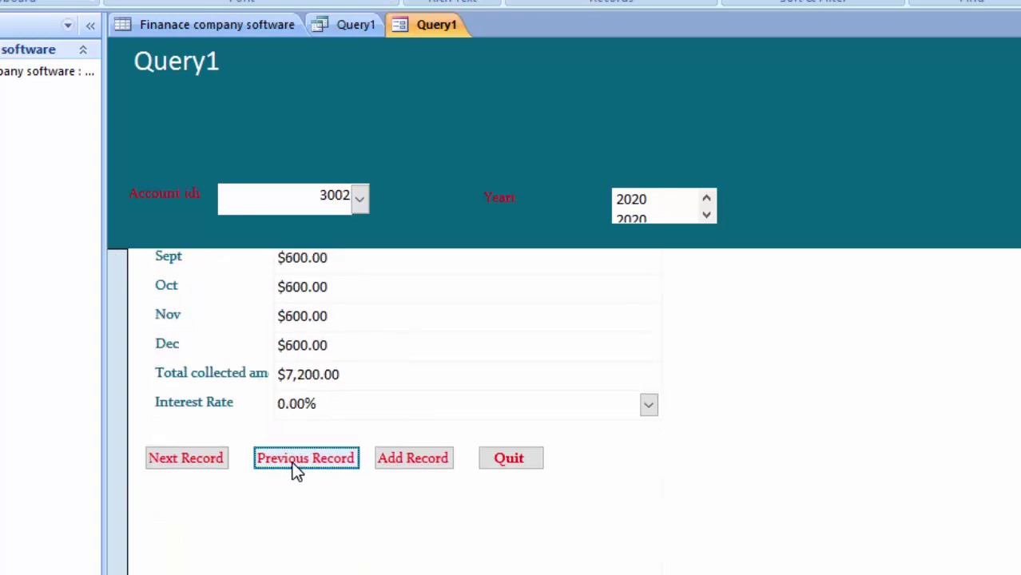
click(294, 467)
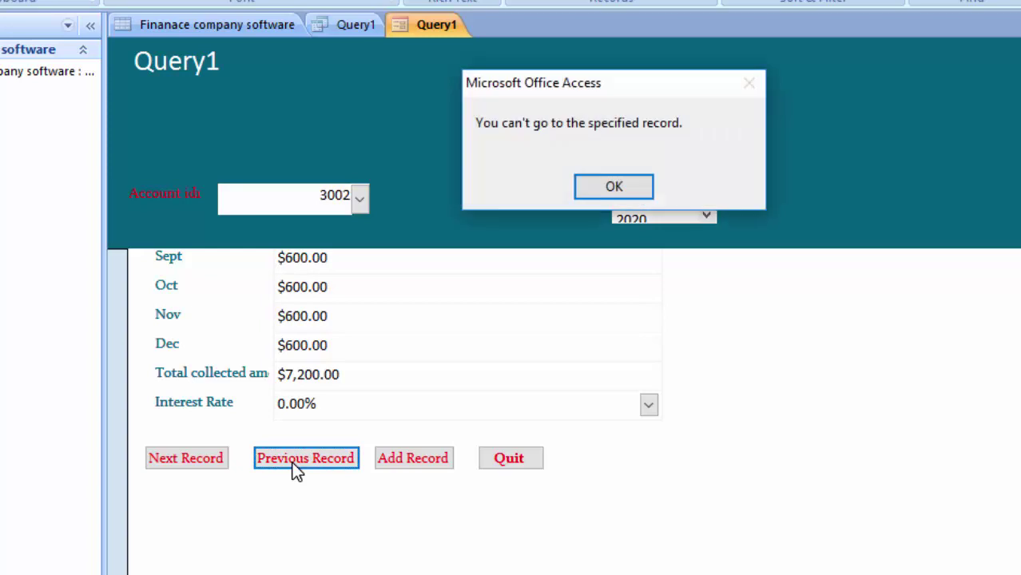
click(621, 187)
scroll(414, 353, up, 3)
scroll(414, 354, up, 2)
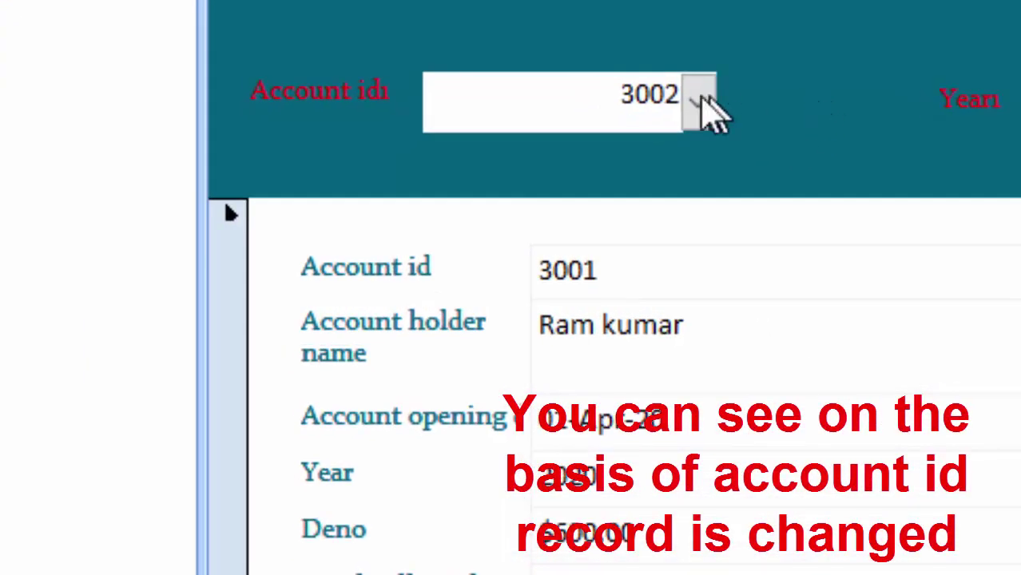
click(700, 105)
click(630, 165)
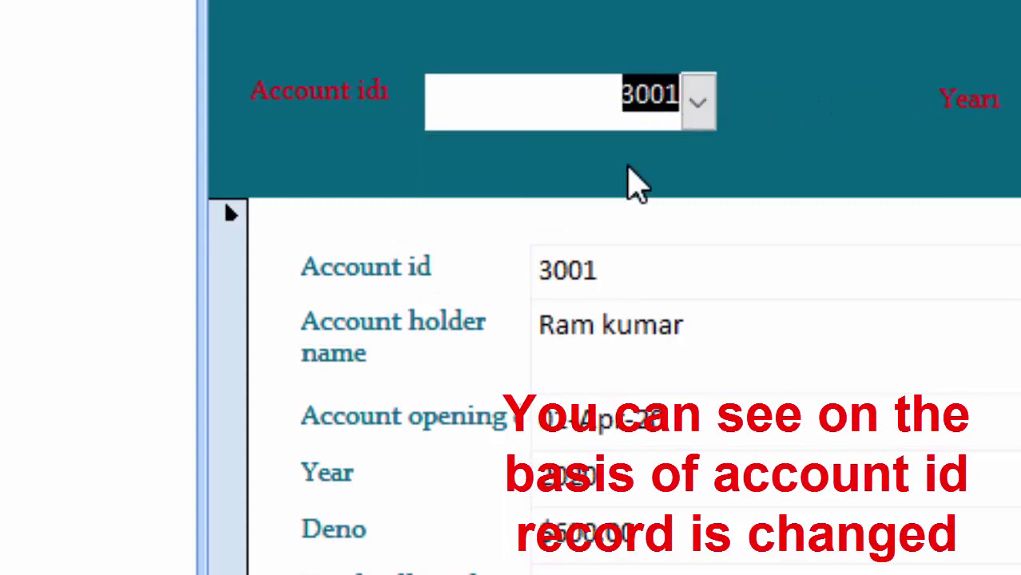
click(695, 108)
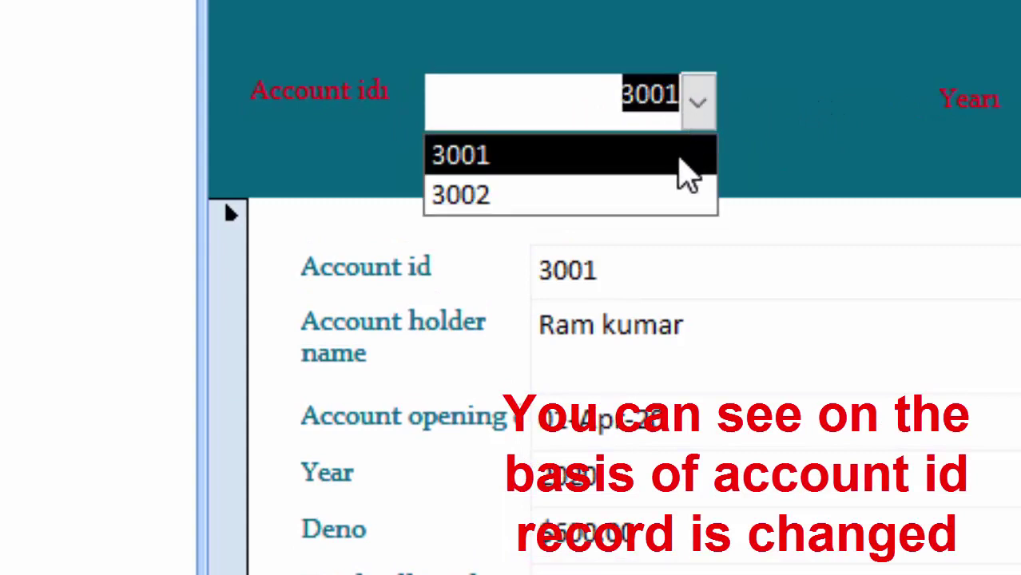
click(671, 204)
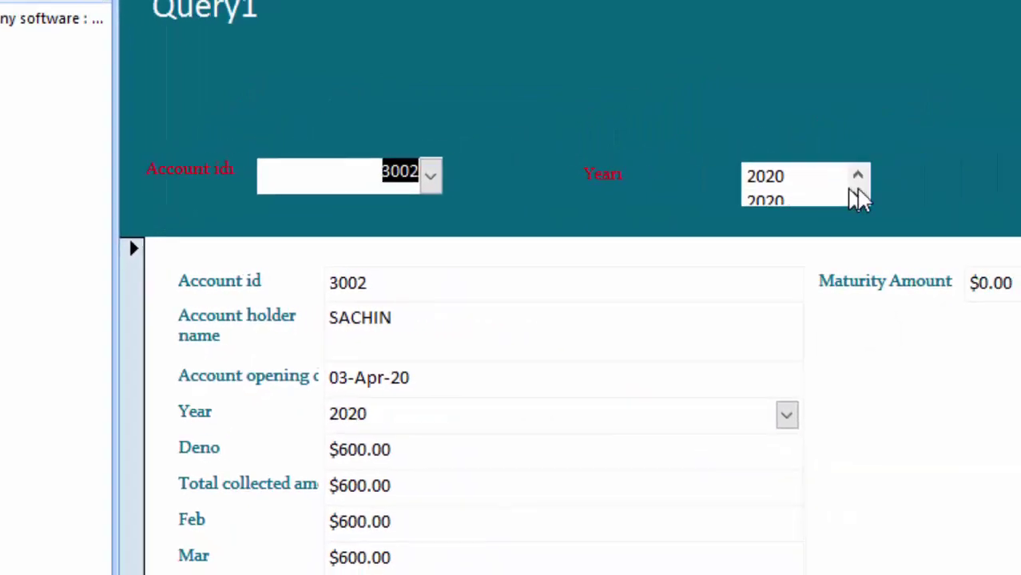
double_click(771, 187)
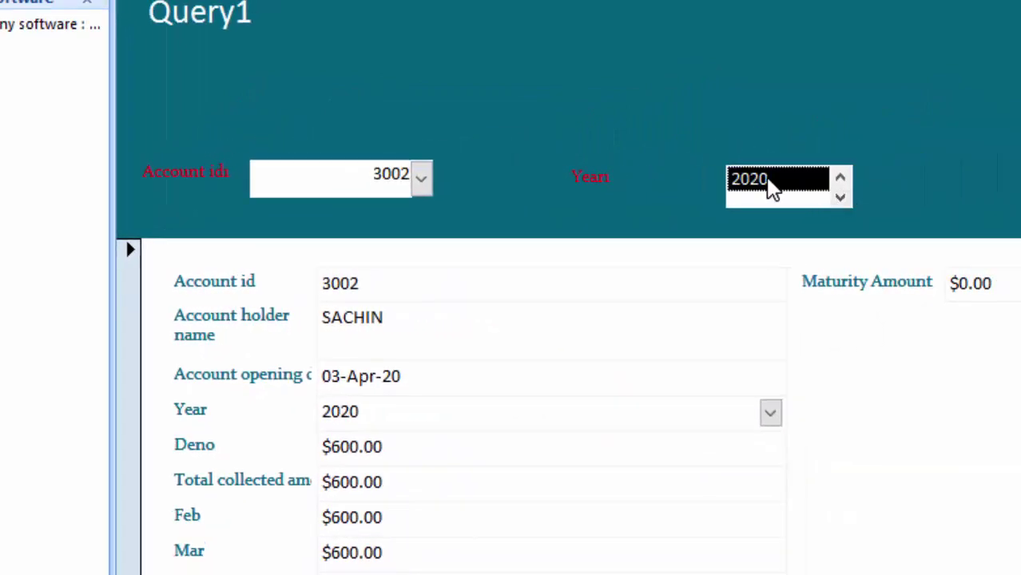
scroll(615, 410, down, 5)
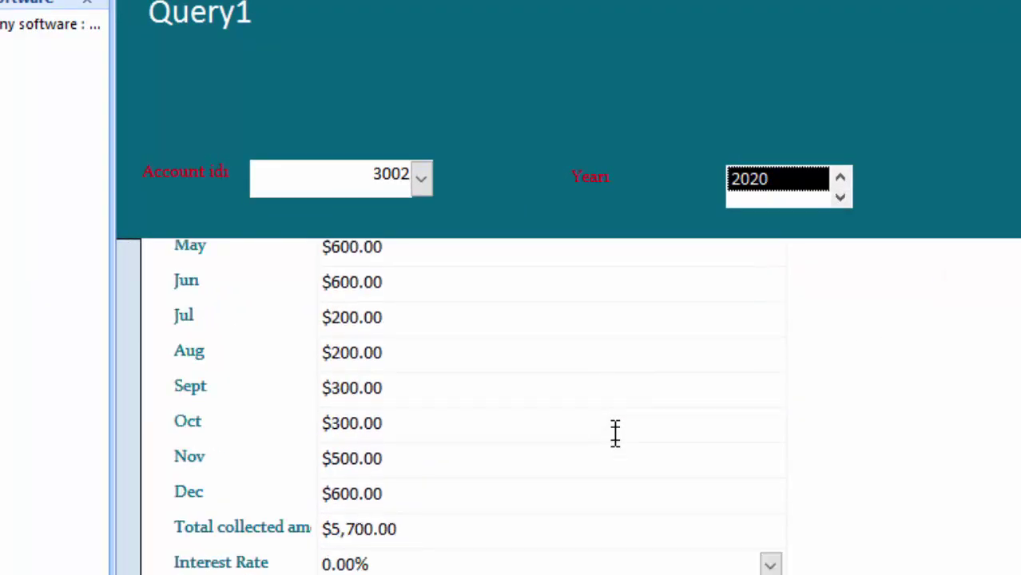
scroll(611, 448, down, 2)
click(609, 499)
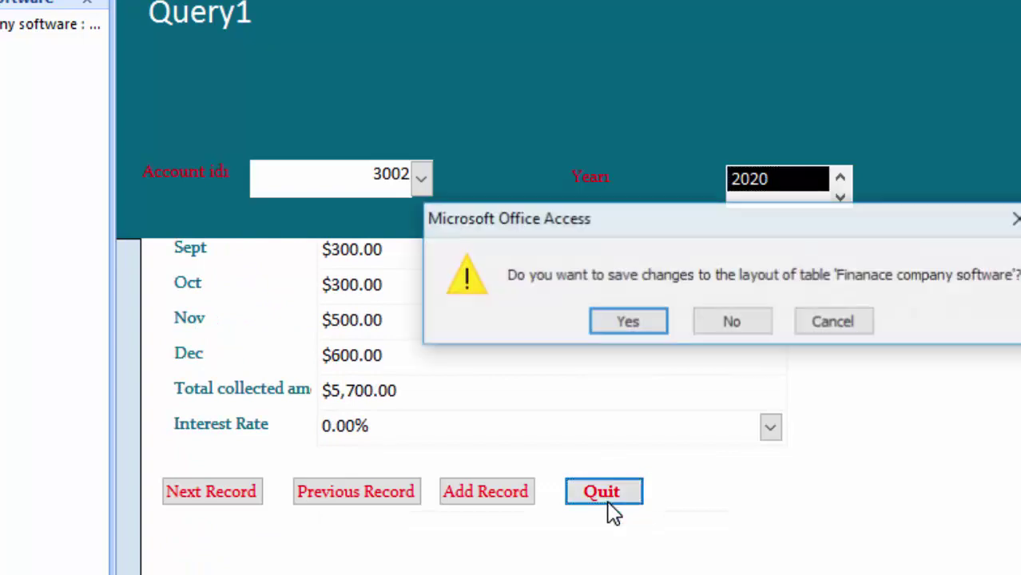
Step: Answer Yes to save both the table layout and the Query1 form design, closing Access
click(628, 324)
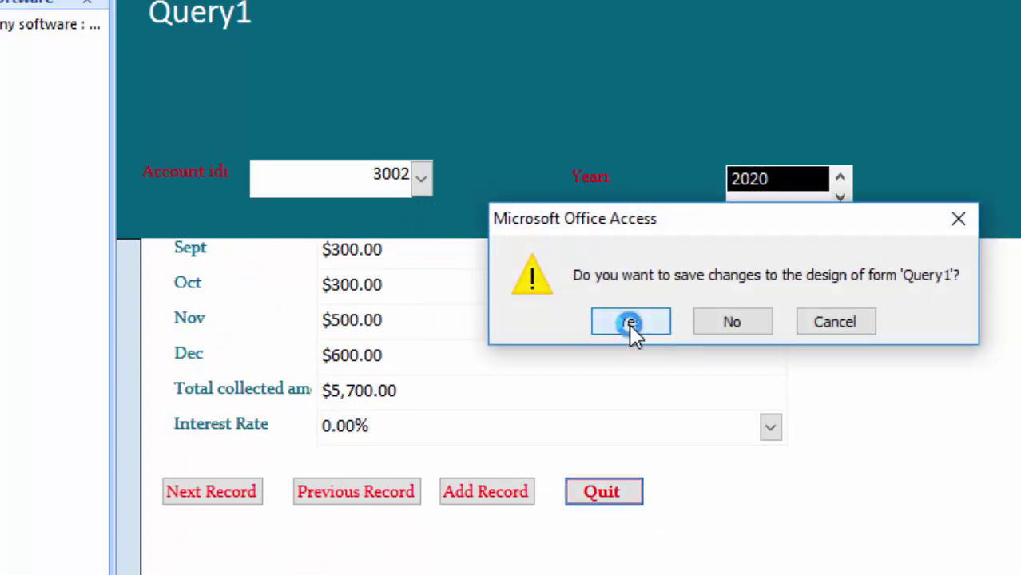
click(630, 323)
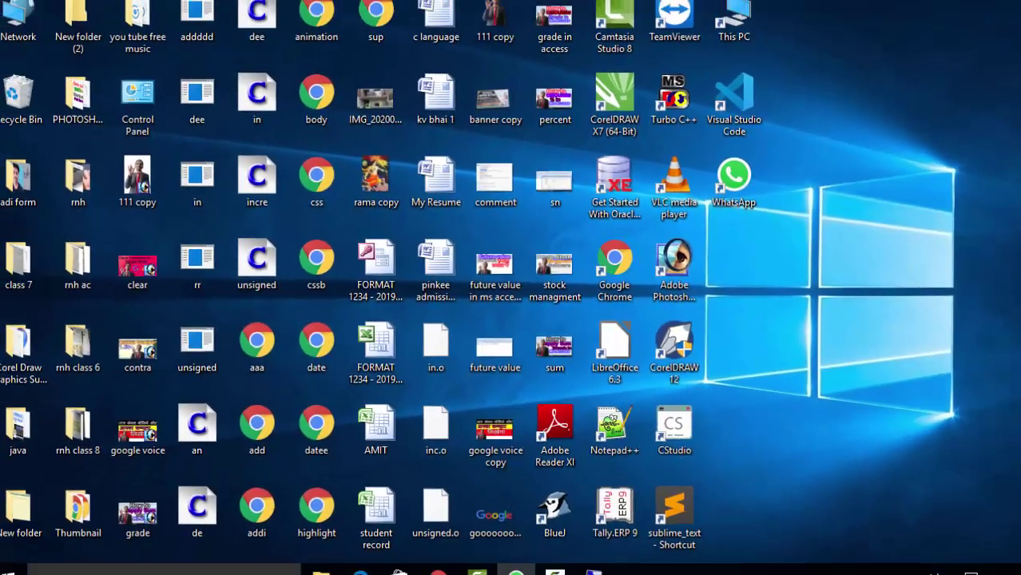